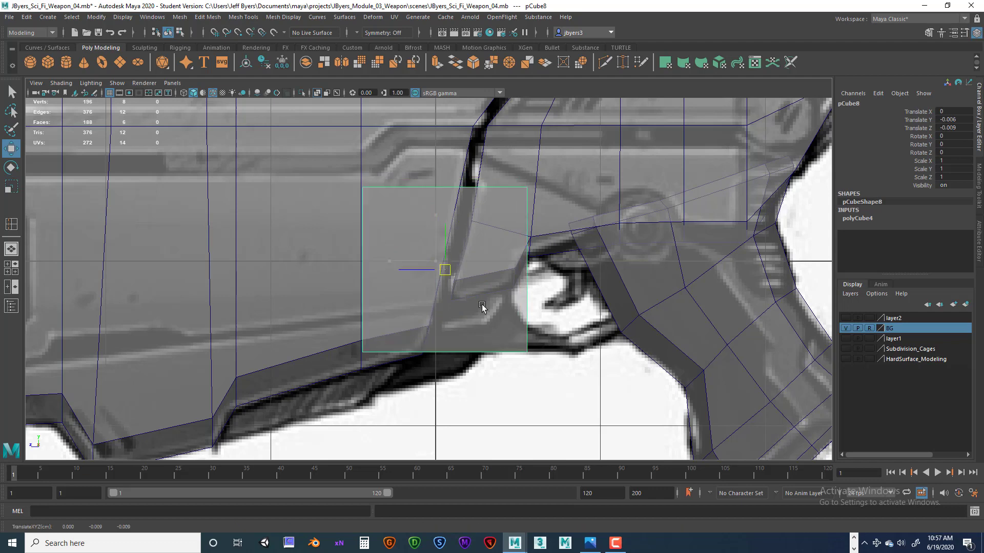
- Set the new cube's Subdivisions Depth to 4 in its polyCube settings
{"action": "scroll", "coordinate": [574, 366], "scroll_direction": "up", "scroll_amount": 3}
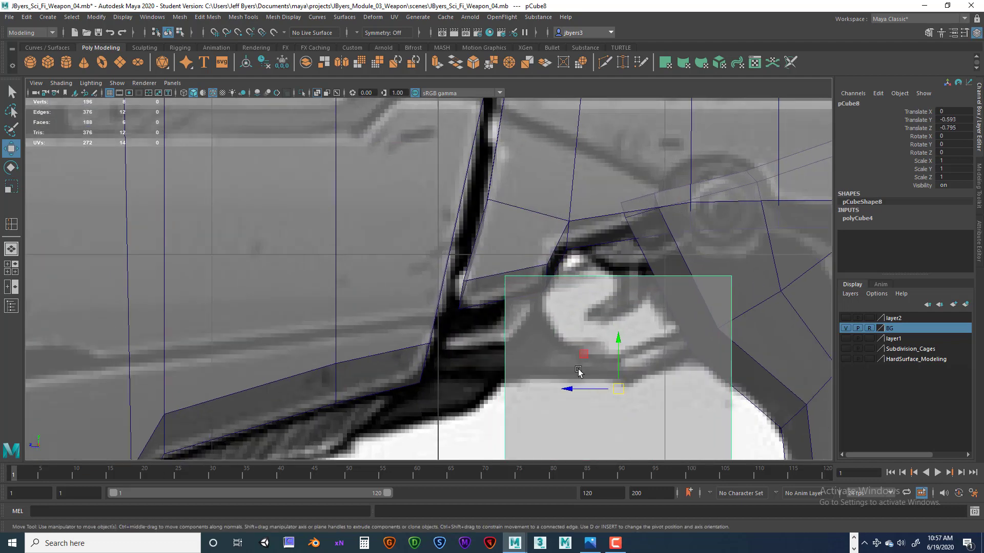
{"action": "middle_click_drag", "start_coordinate": [578, 370], "coordinate": [515, 249], "text": "alt"}
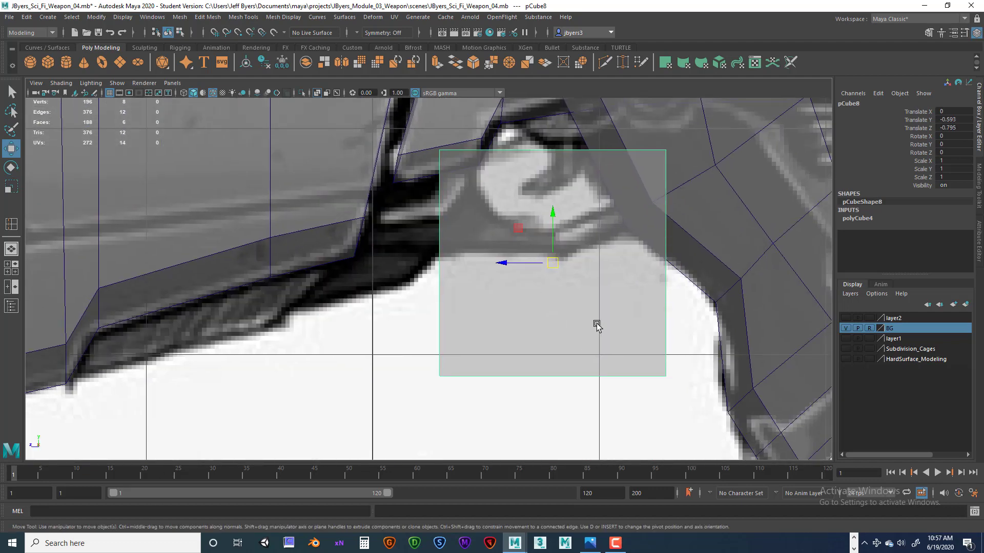
{"action": "scroll", "coordinate": [597, 326], "scroll_direction": "down", "scroll_amount": 5}
{"action": "scroll", "coordinate": [594, 325], "scroll_direction": "up", "scroll_amount": 3}
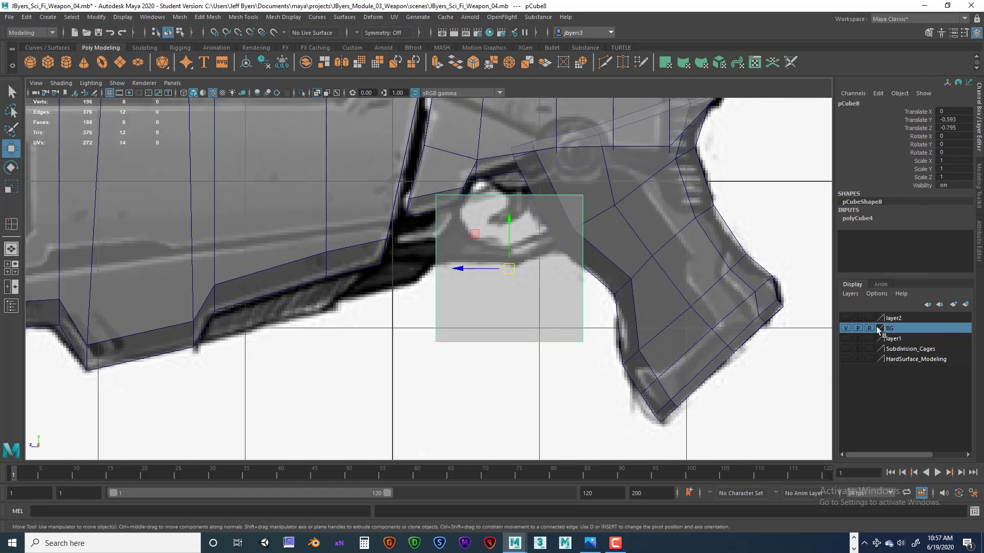
{"action": "left_click", "coordinate": [865, 219]}
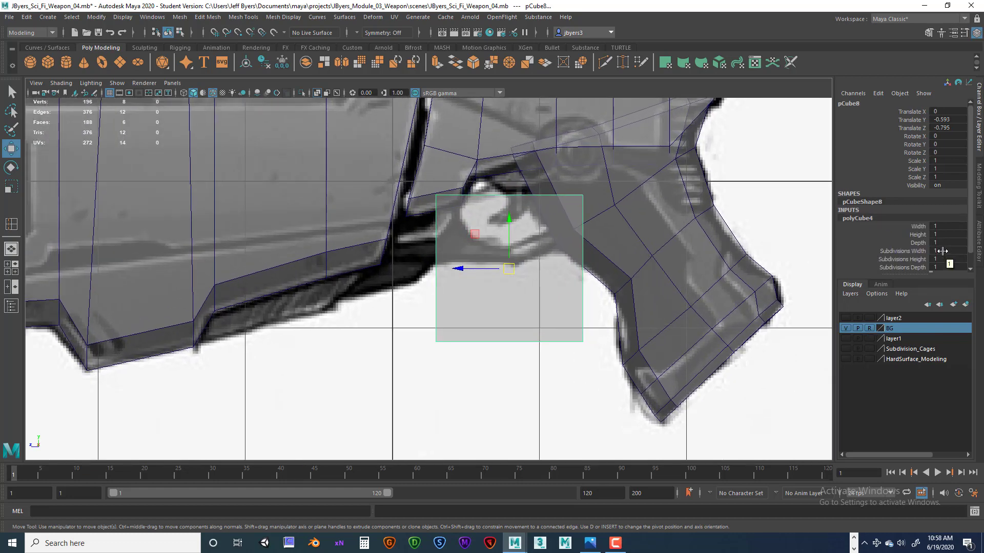
{"action": "double_click", "coordinate": [943, 251]}
{"action": "key", "text": "Return"}
{"action": "double_click", "coordinate": [944, 250]}
{"action": "key", "text": "Return"}
{"action": "double_click", "coordinate": [939, 267]}
{"action": "key", "text": "Return"}
- Scale the cube to about 0.146, place it on the reference's trigger guard bar, and flatten its height to about 0.104
{"action": "key", "text": "r"}
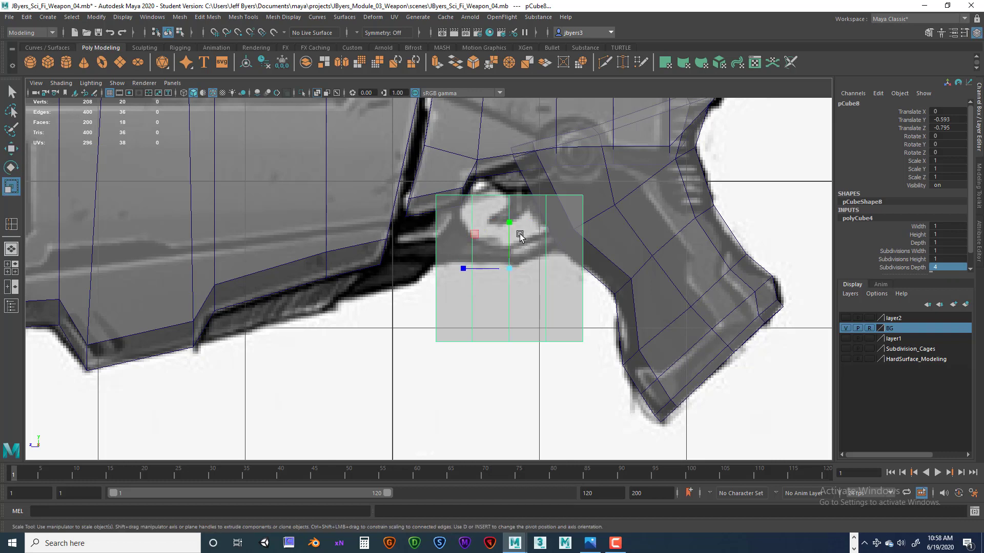
{"action": "left_click_drag", "start_coordinate": [512, 219], "coordinate": [425, 275]}
{"action": "key", "text": "ctrl+z"}
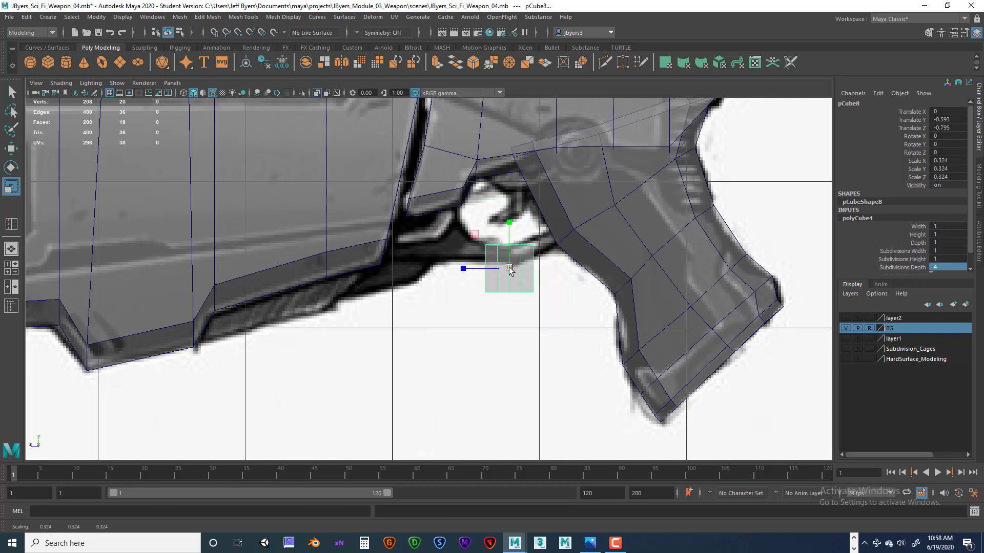
{"action": "left_click_drag", "start_coordinate": [509, 268], "coordinate": [519, 250]}
{"action": "key", "text": "w"}
{"action": "key", "text": "r"}
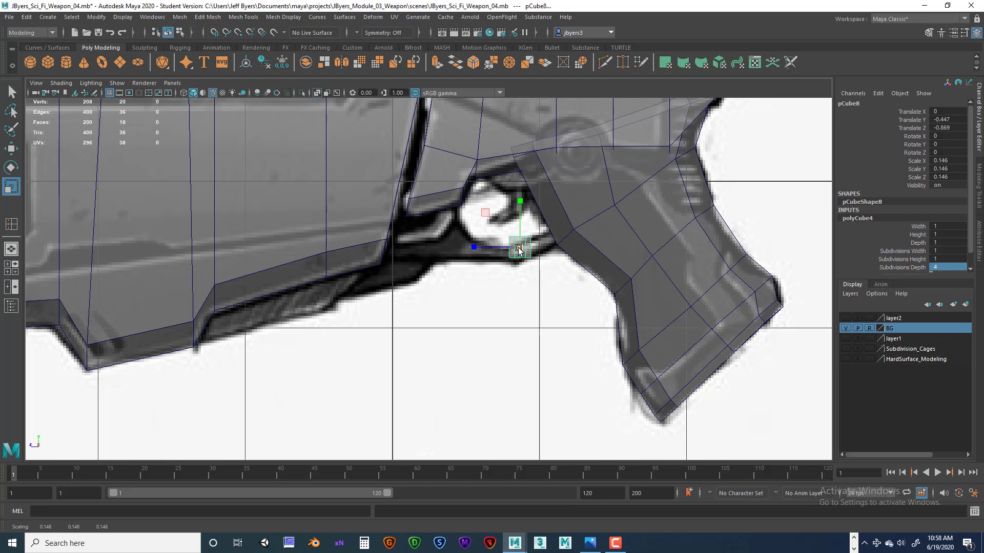
{"action": "left_click_drag", "start_coordinate": [523, 201], "coordinate": [519, 218]}
- Check the cube's placement in perspective, and shift it forward and slightly down along the trigger guard's lower bar in the side view
{"action": "key", "text": "space"}
{"action": "key", "text": "space"}
{"action": "left_click_drag", "start_coordinate": [608, 266], "coordinate": [483, 352], "text": "alt"}
{"action": "key", "text": "space"}
{"action": "key", "text": "space"}
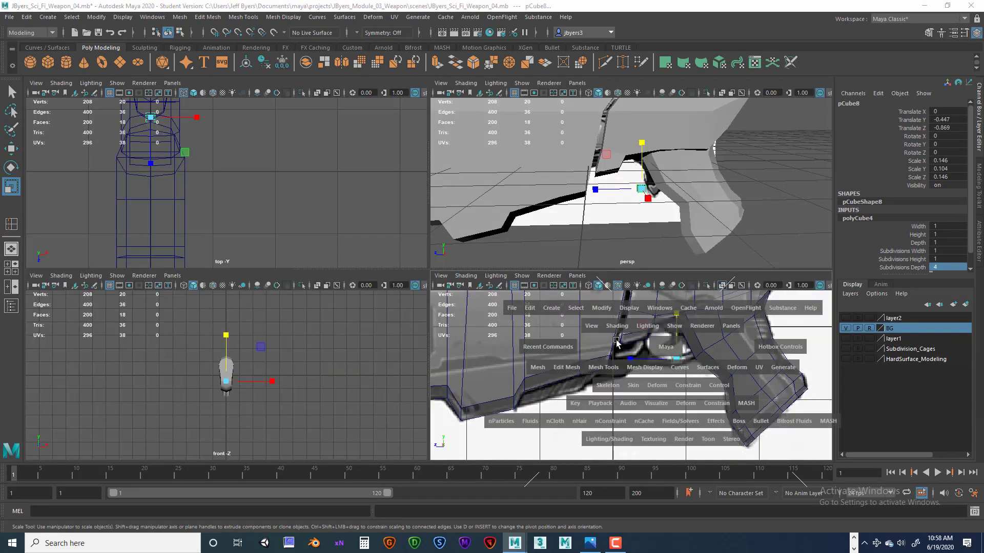
{"action": "scroll", "coordinate": [528, 348], "scroll_direction": "up", "scroll_amount": 4}
{"action": "middle_click_drag", "start_coordinate": [555, 322], "coordinate": [432, 393], "text": "alt"}
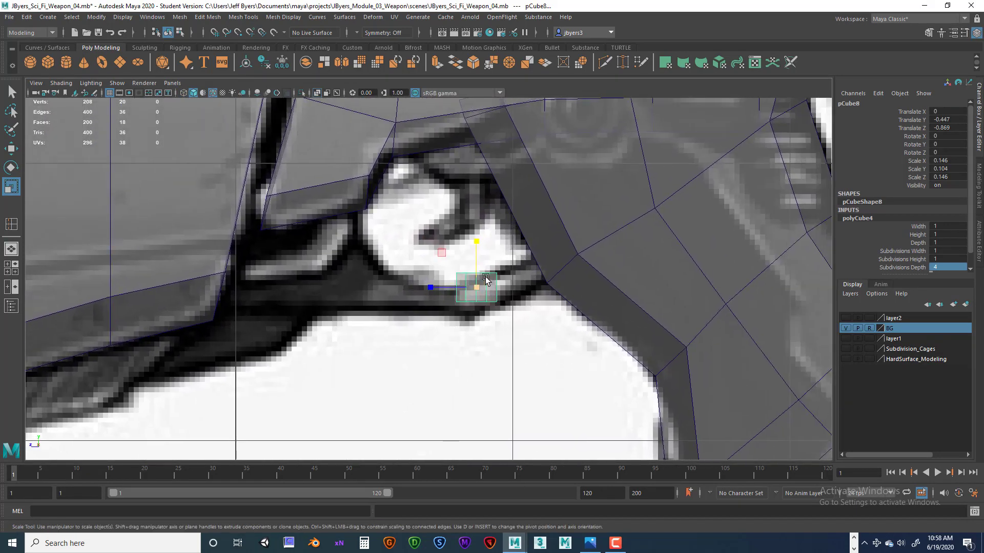
{"action": "key", "text": "w"}
{"action": "left_click_drag", "start_coordinate": [473, 290], "coordinate": [444, 304]}
- Extend the cube's rear end vertices into the grip and rotate them to match the guard's slanted rear section
{"action": "right_click_drag", "start_coordinate": [444, 303], "coordinate": [410, 269]}
{"action": "left_click_drag", "start_coordinate": [456, 281], "coordinate": [545, 264]}
{"action": "key", "text": "e"}
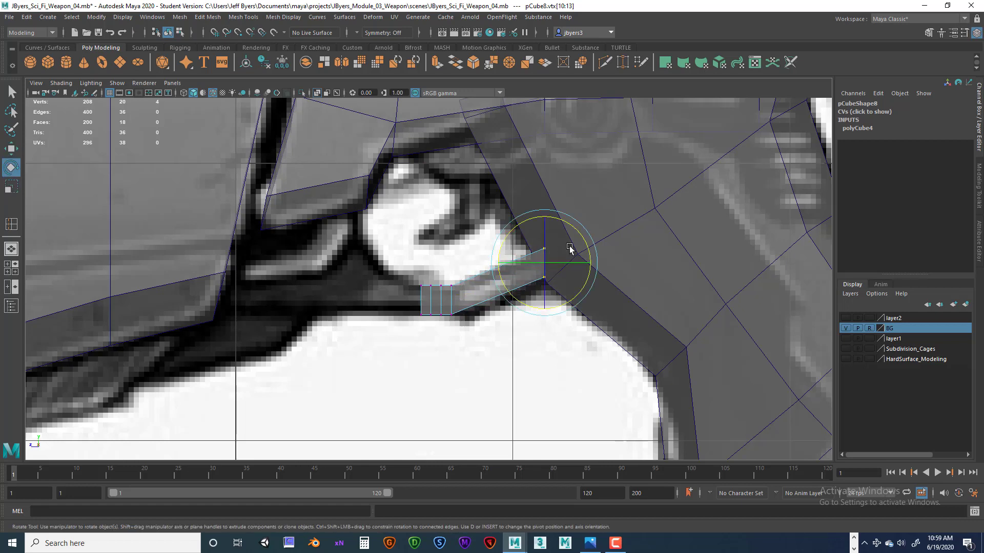
{"action": "mouse_move", "coordinate": [578, 233]}
{"action": "left_mouse_down"}
{"action": "mouse_move", "coordinate": [560, 221]}
{"action": "mouse_move", "coordinate": [562, 230]}
{"action": "left_mouse_up"}
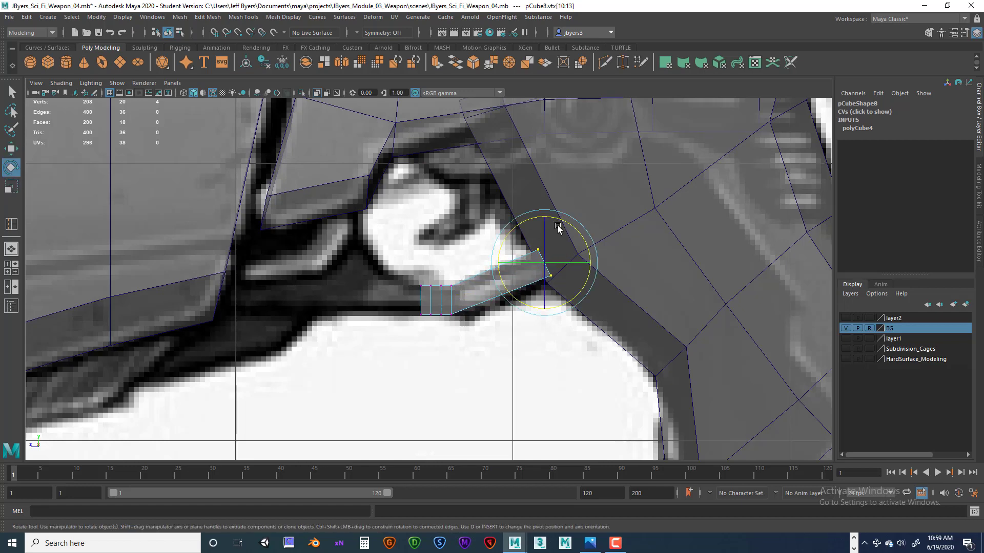
{"action": "key", "text": "w"}
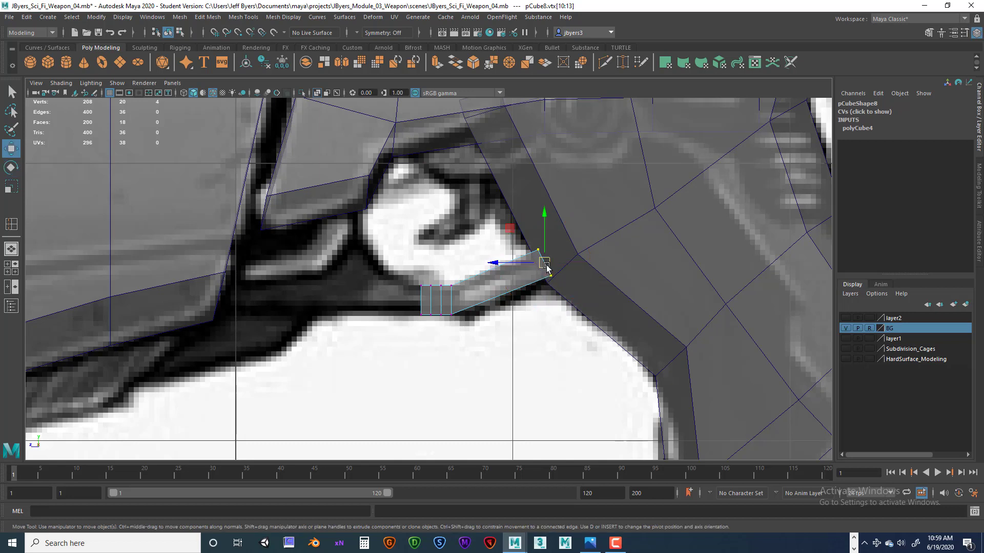
{"action": "left_click_drag", "start_coordinate": [546, 267], "coordinate": [569, 253]}
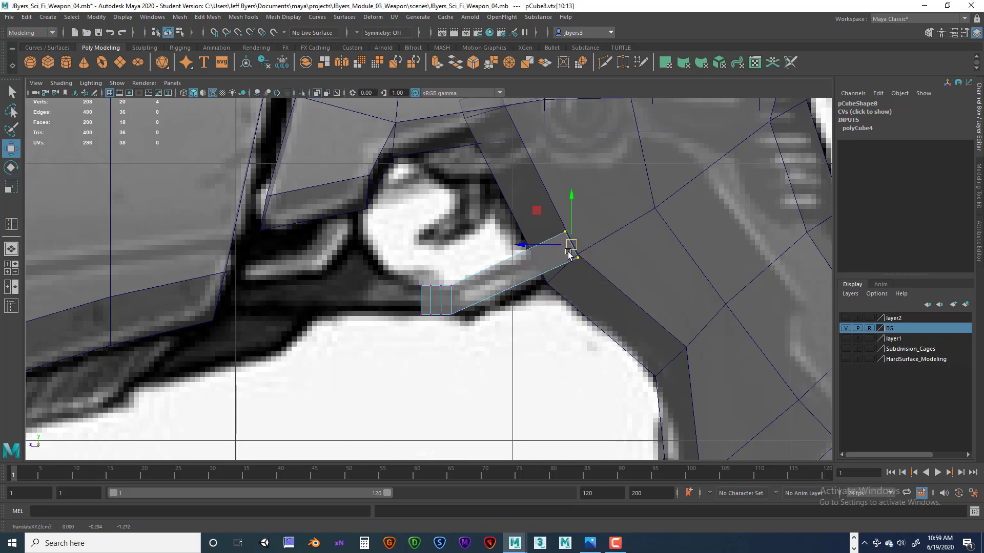
- Reposition the remaining vertex pairs along the guard's lower bar, raising the front upper corner to follow the reference curve
{"action": "left_click_drag", "start_coordinate": [447, 274], "coordinate": [478, 301]}
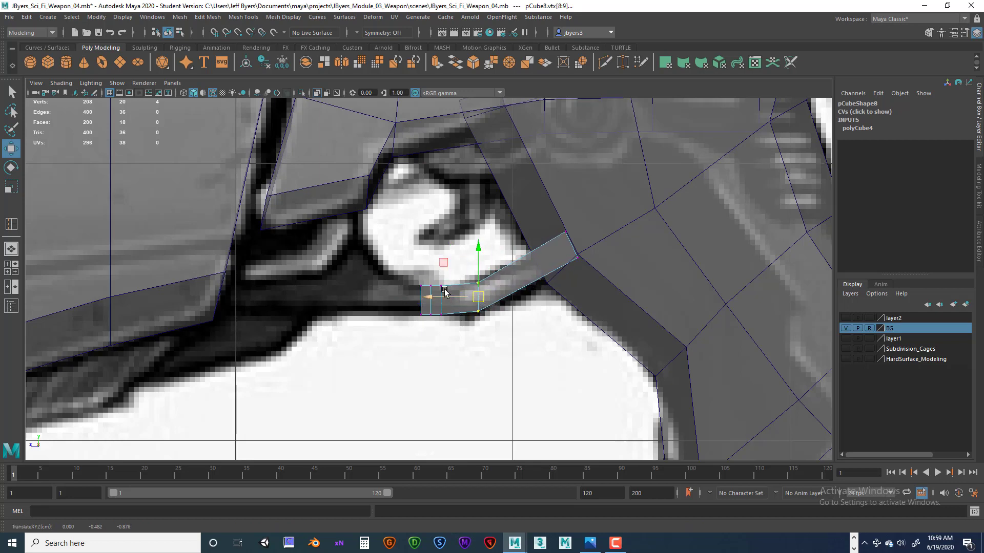
{"action": "left_click_drag", "start_coordinate": [431, 273], "coordinate": [460, 300]}
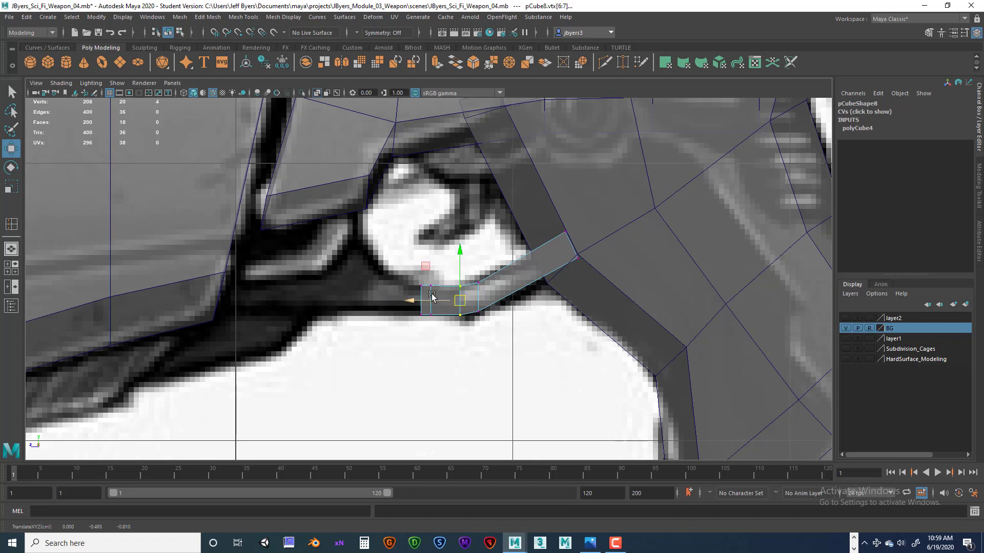
{"action": "left_click_drag", "start_coordinate": [425, 328], "coordinate": [380, 294]}
{"action": "left_click_drag", "start_coordinate": [423, 271], "coordinate": [431, 300]}
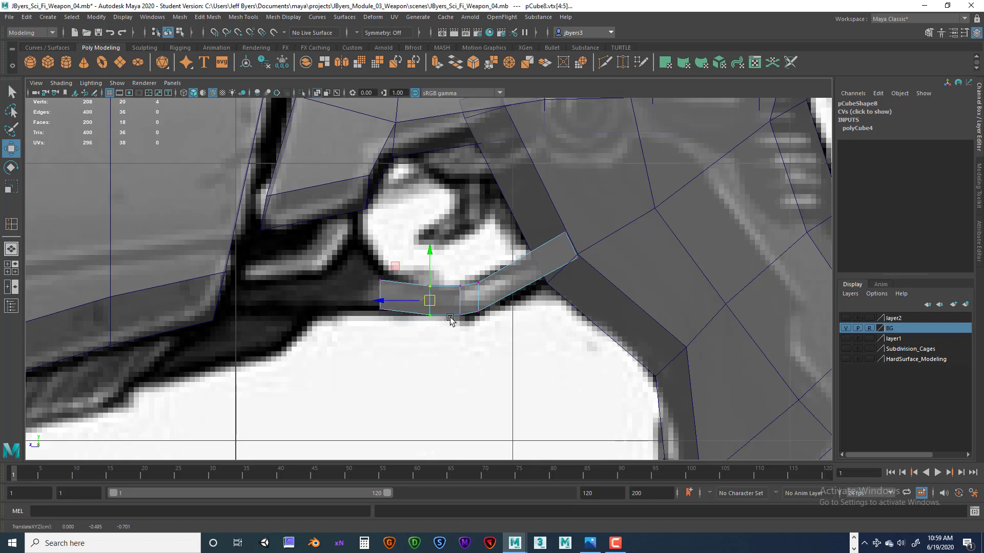
{"action": "left_click_drag", "start_coordinate": [361, 266], "coordinate": [392, 320]}
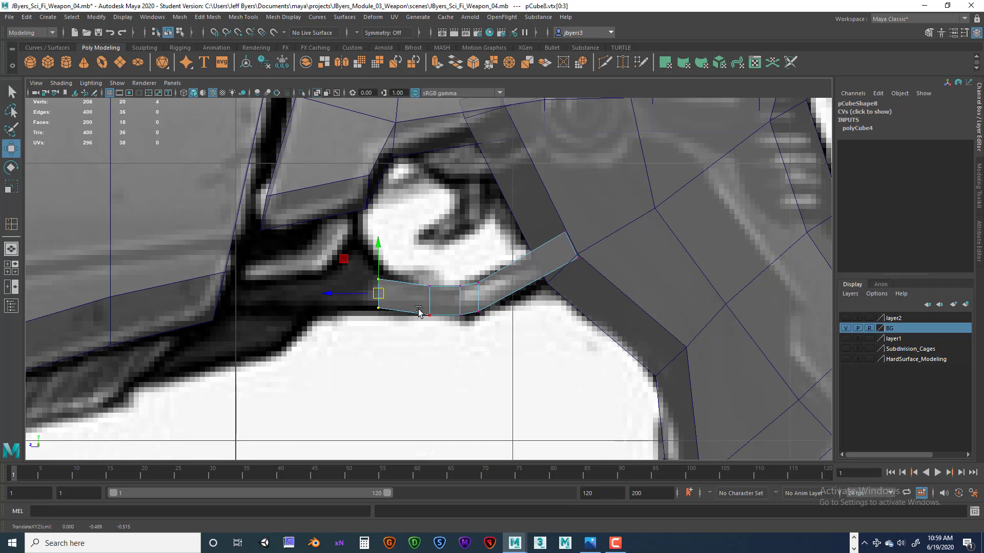
{"action": "mouse_move", "coordinate": [366, 268]}
{"action": "left_mouse_down"}
{"action": "mouse_move", "coordinate": [385, 291]}
{"action": "mouse_move", "coordinate": [380, 267]}
{"action": "mouse_move", "coordinate": [384, 315]}
{"action": "mouse_move", "coordinate": [382, 272]}
{"action": "mouse_move", "coordinate": [392, 277]}
{"action": "mouse_move", "coordinate": [380, 266]}
{"action": "left_mouse_up"}
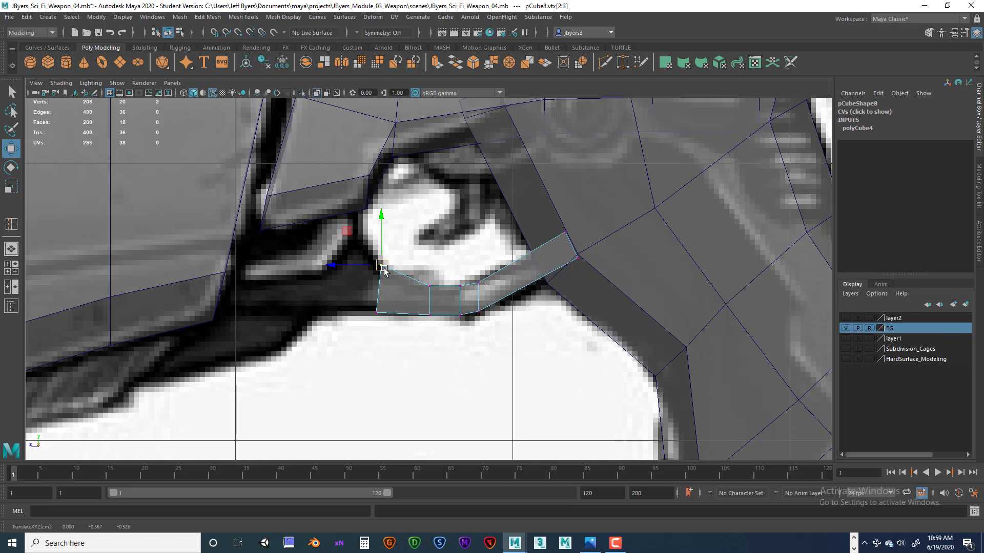
- Extrude the trigger guard's front end face forward by about 0.137, keeping its original height
{"action": "right_click_drag", "start_coordinate": [378, 291], "coordinate": [362, 253]}
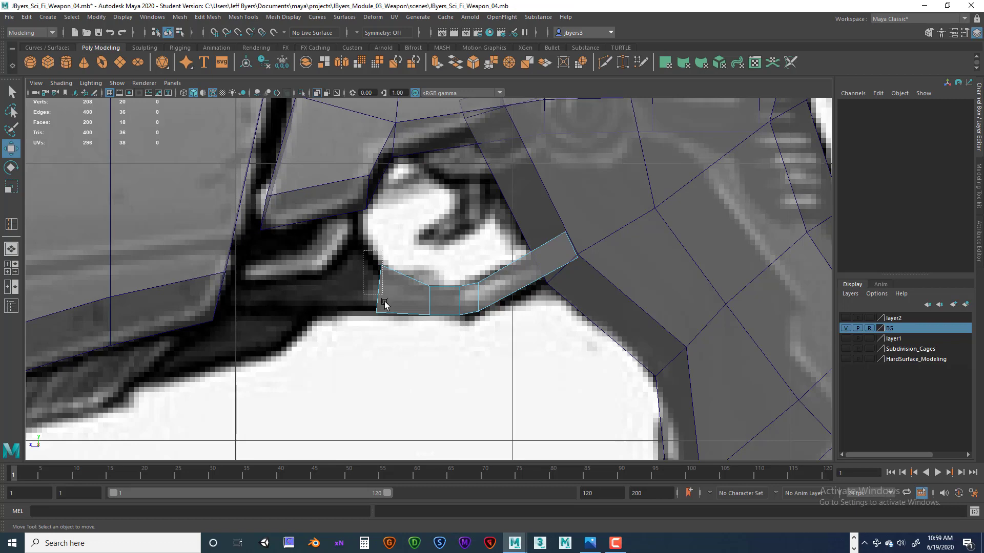
{"action": "right_click_drag", "start_coordinate": [386, 304], "coordinate": [395, 347]}
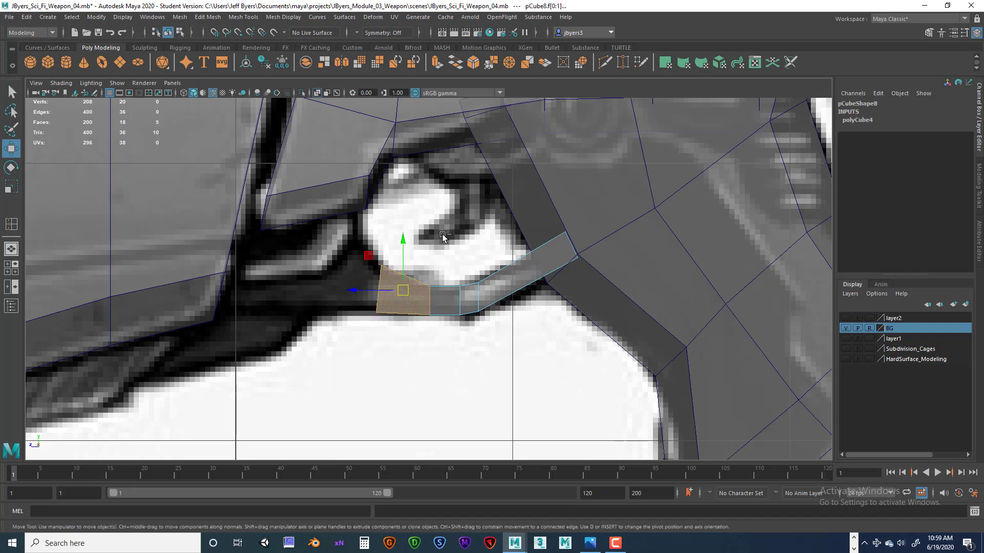
{"action": "left_click", "coordinate": [380, 290]}
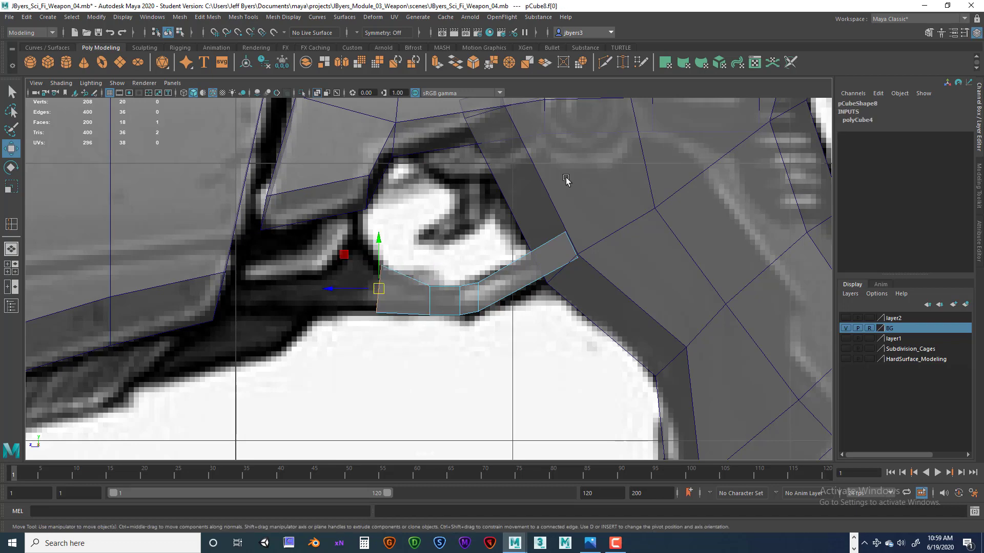
{"action": "key", "text": "space"}
{"action": "key", "text": "space"}
{"action": "left_click_drag", "start_coordinate": [597, 257], "coordinate": [495, 269], "text": "alt"}
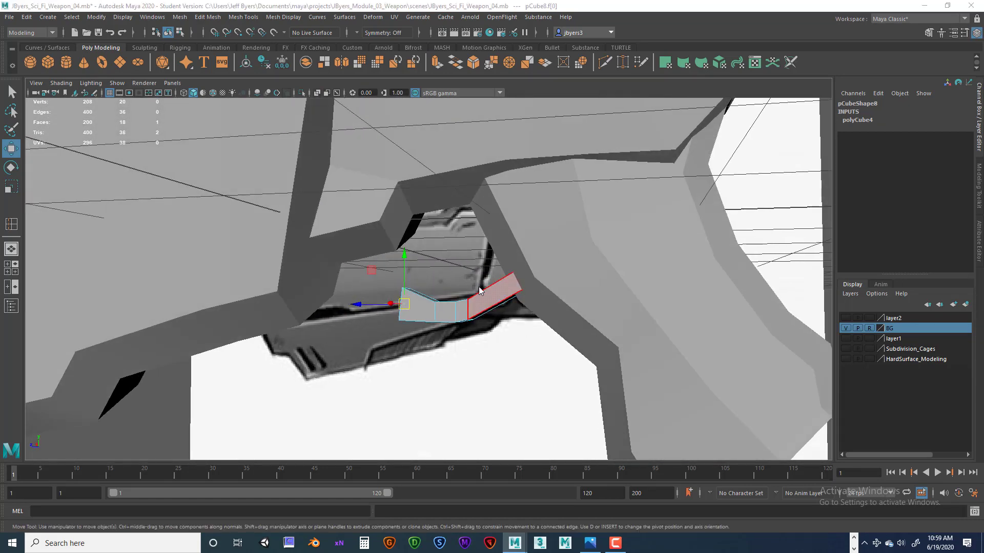
{"action": "key", "text": "space"}
{"action": "key", "text": "space"}
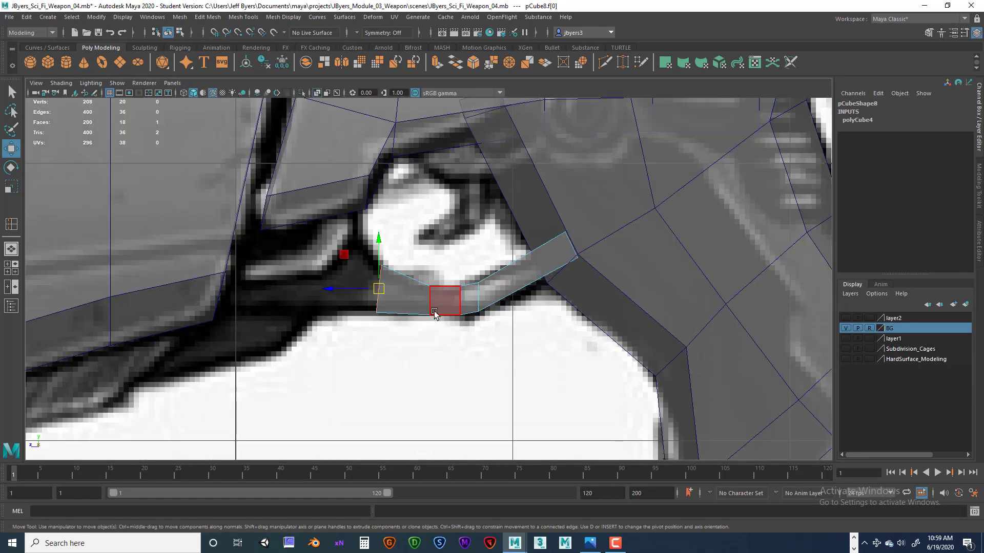
{"action": "key", "text": "ctrl+e"}
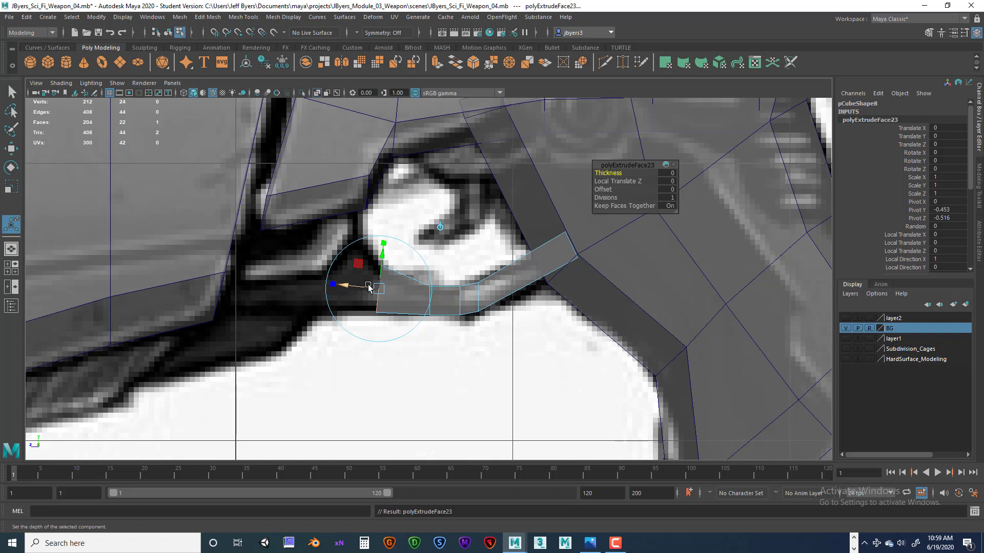
{"action": "left_click_drag", "start_coordinate": [359, 289], "coordinate": [319, 288]}
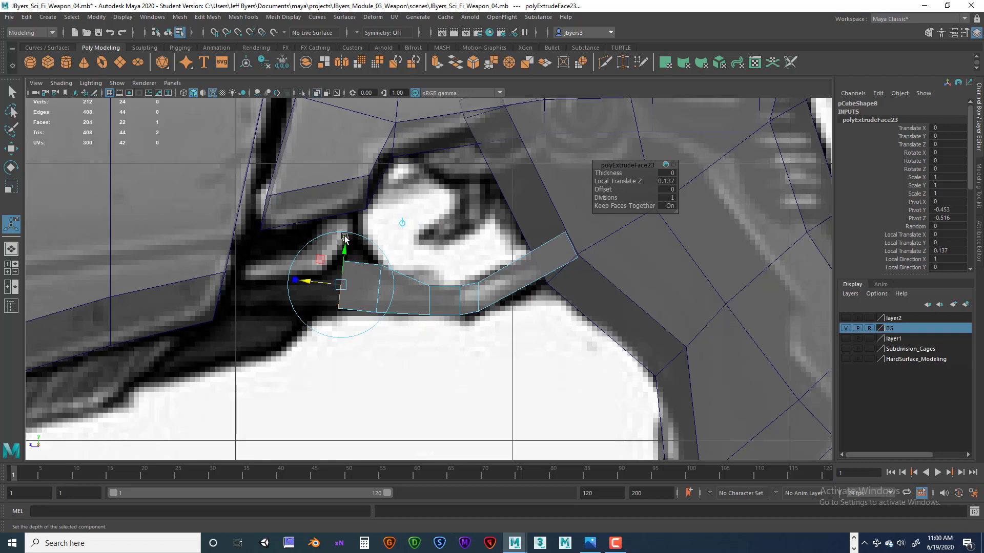
{"action": "left_click_drag", "start_coordinate": [345, 238], "coordinate": [352, 224]}
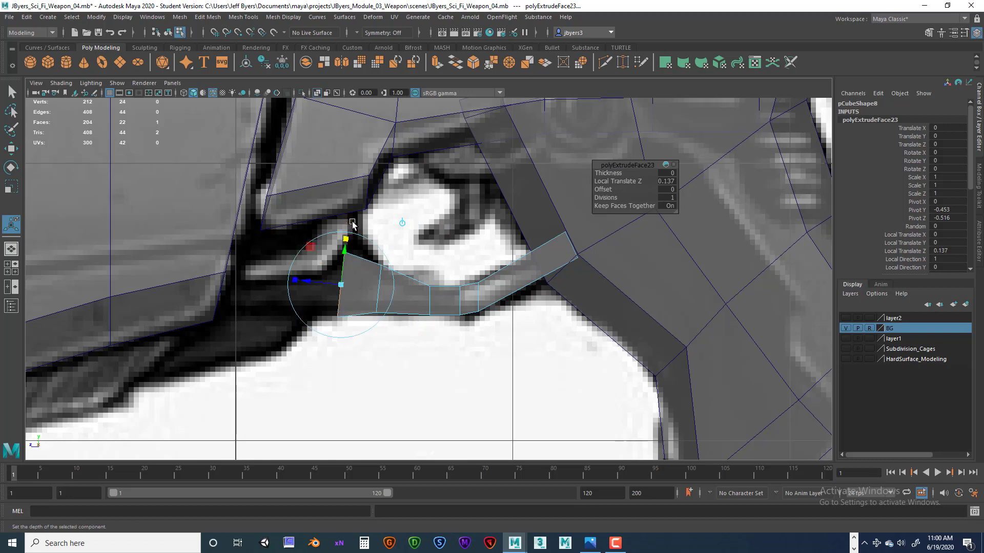
{"action": "key", "text": "ctrl+z"}
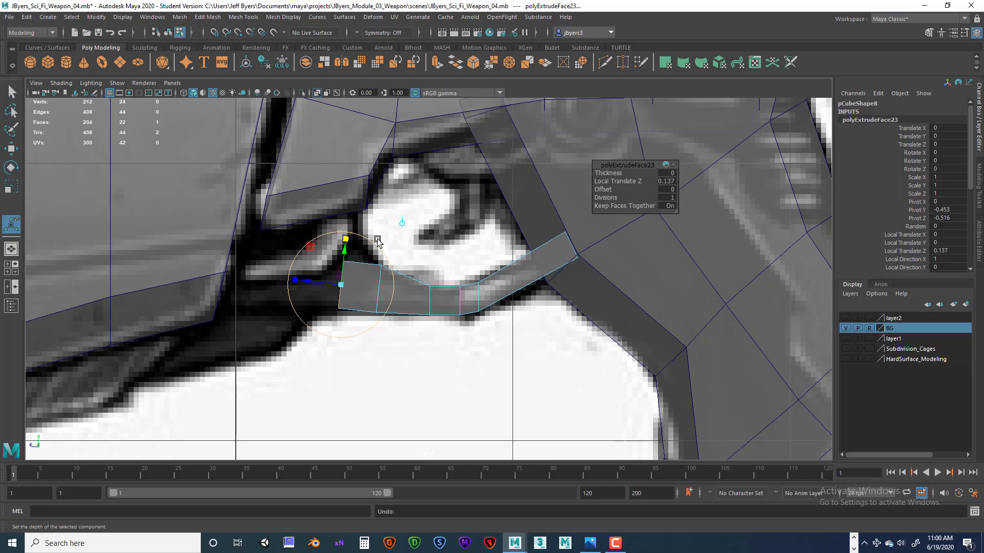
- Extrude the front end face forward by about 0.152, and extrude it once more toward the weapon body
{"action": "key", "text": "ctrl+e"}
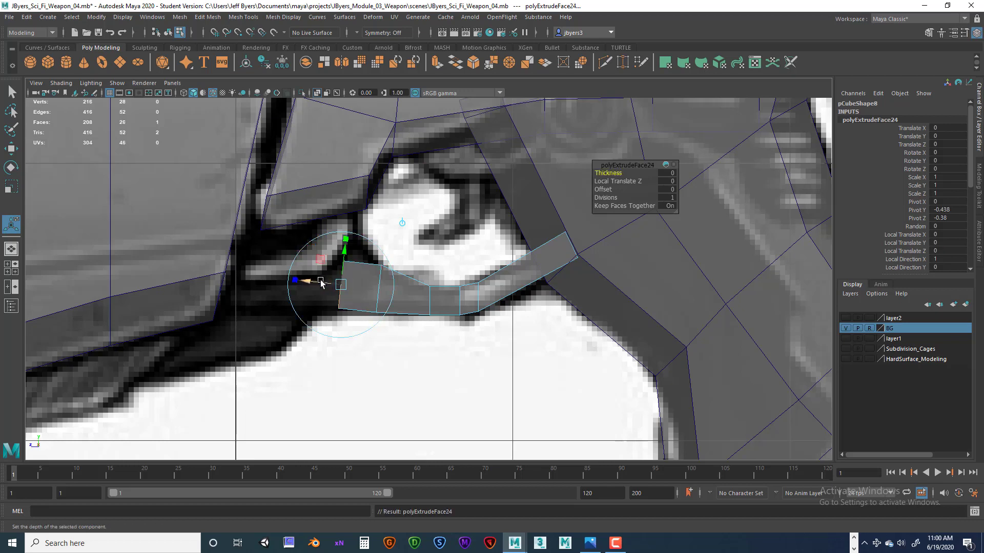
{"action": "left_click_drag", "start_coordinate": [327, 281], "coordinate": [277, 283]}
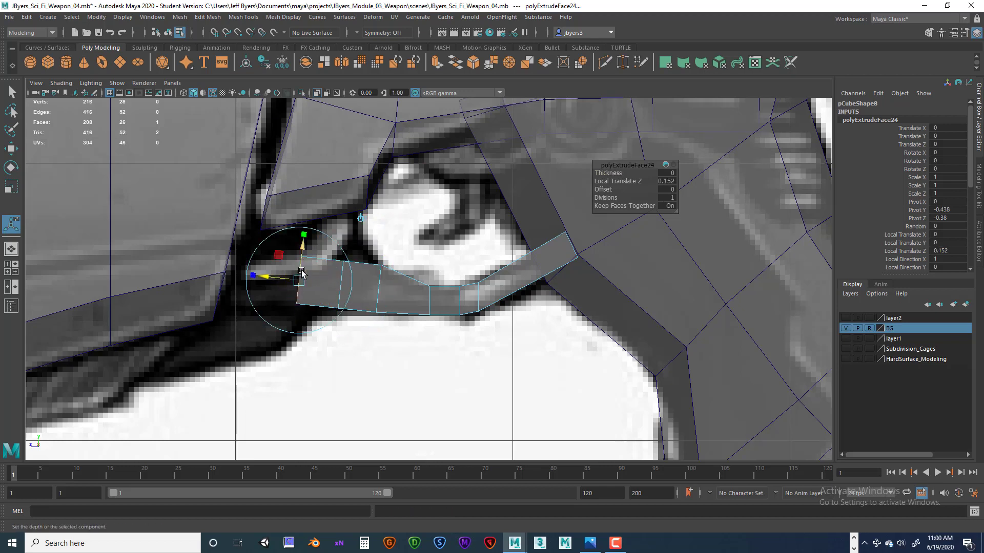
{"action": "key", "text": "ctrl+e"}
{"action": "key", "text": "w"}
{"action": "left_click_drag", "start_coordinate": [280, 283], "coordinate": [245, 284]}
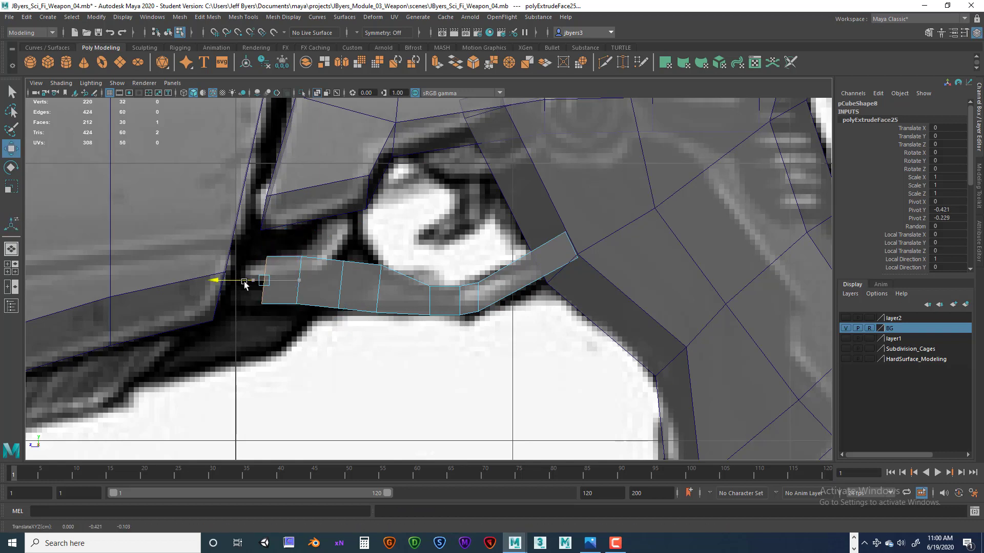
- Pull the upper front vertices upward along the trigger opening and into the weapon body to form the guard's front support
{"action": "right_click_drag", "start_coordinate": [370, 262], "coordinate": [329, 253]}
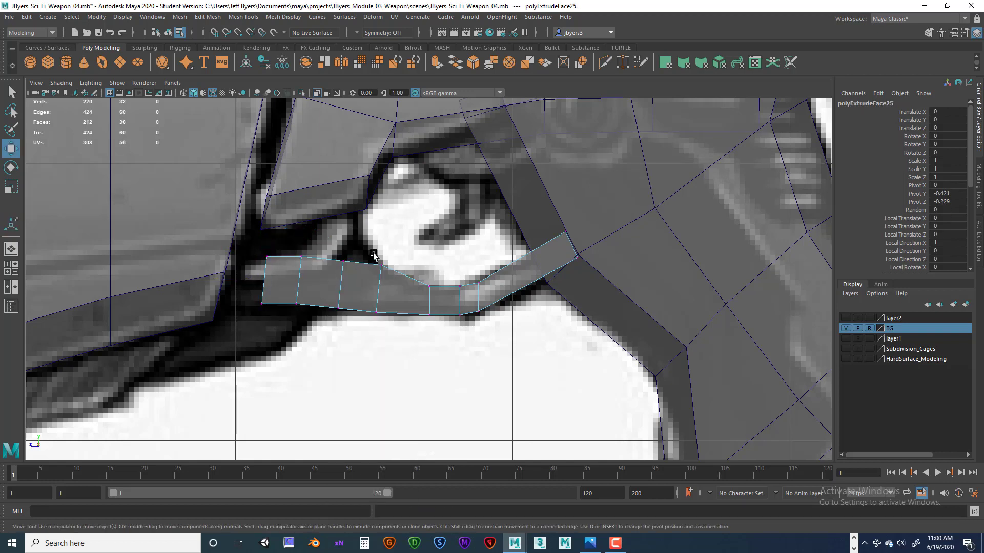
{"action": "left_click_drag", "start_coordinate": [350, 269], "coordinate": [356, 236]}
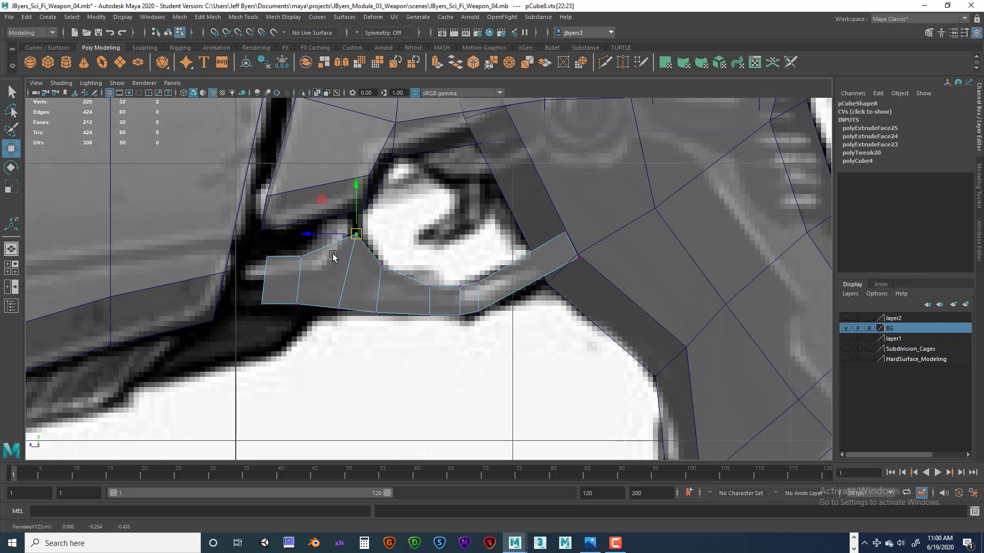
{"action": "left_click_drag", "start_coordinate": [293, 250], "coordinate": [355, 185]}
{"action": "left_click_drag", "start_coordinate": [261, 239], "coordinate": [222, 165]}
- Pull the lower front vertices down and forward along the reference's underside, level the support's top edge, and return to object selection
{"action": "left_click_drag", "start_coordinate": [255, 294], "coordinate": [277, 347]}
{"action": "left_click_drag", "start_coordinate": [277, 348], "coordinate": [153, 371]}
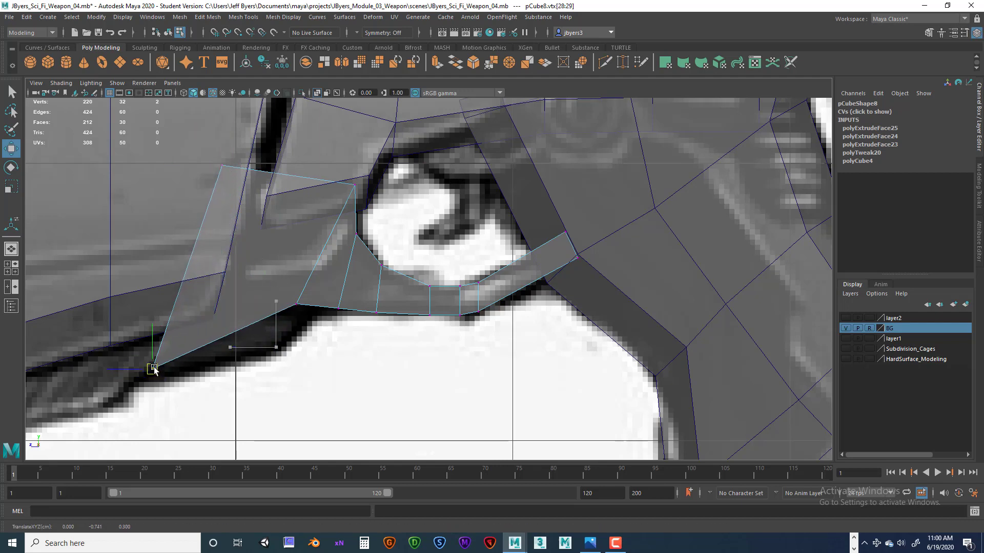
{"action": "left_click_drag", "start_coordinate": [280, 273], "coordinate": [304, 324]}
{"action": "left_click_drag", "start_coordinate": [296, 304], "coordinate": [261, 355]}
{"action": "mouse_move", "coordinate": [343, 168]}
{"action": "left_mouse_down"}
{"action": "mouse_move", "coordinate": [365, 200]}
{"action": "mouse_move", "coordinate": [352, 168]}
{"action": "left_mouse_up"}
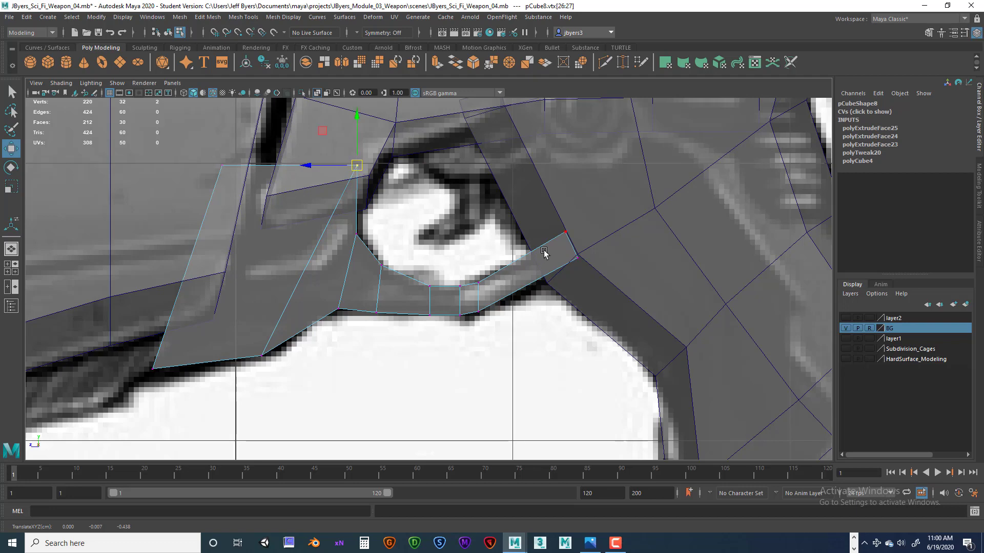
{"action": "right_click_drag", "start_coordinate": [536, 269], "coordinate": [526, 325]}
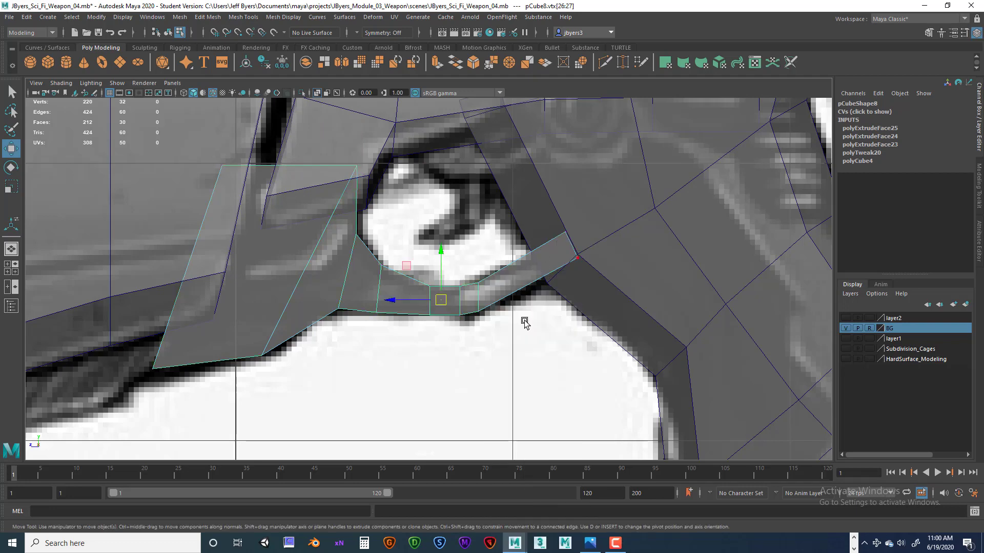
- Create a polygon cube and place it over the reference's lower panel ahead of the trigger guard, at about Y -0.545, Z 0.851
{"action": "scroll", "coordinate": [371, 313], "scroll_direction": "down", "scroll_amount": 6}
{"action": "scroll", "coordinate": [356, 305], "scroll_direction": "up", "scroll_amount": 5}
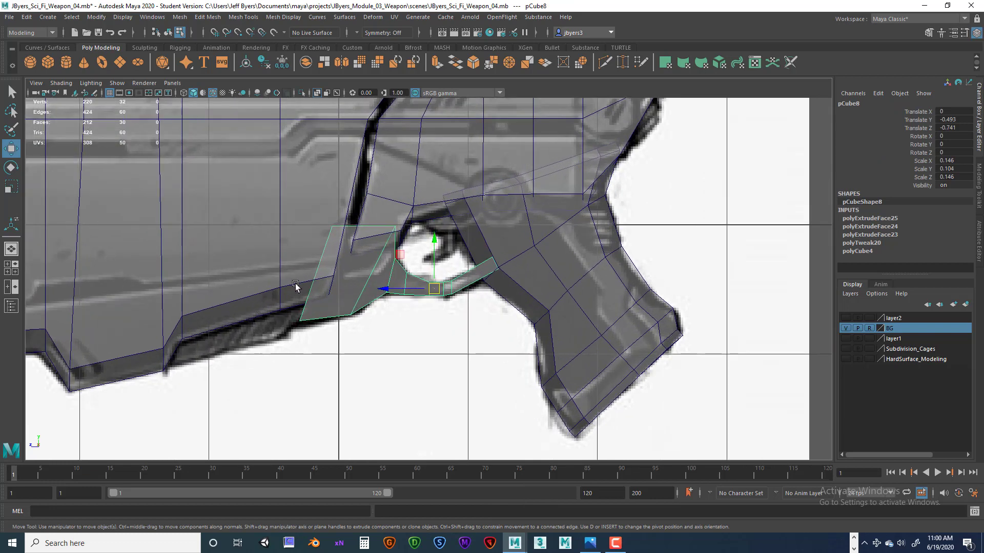
{"action": "scroll", "coordinate": [295, 285], "scroll_direction": "down", "scroll_amount": 6}
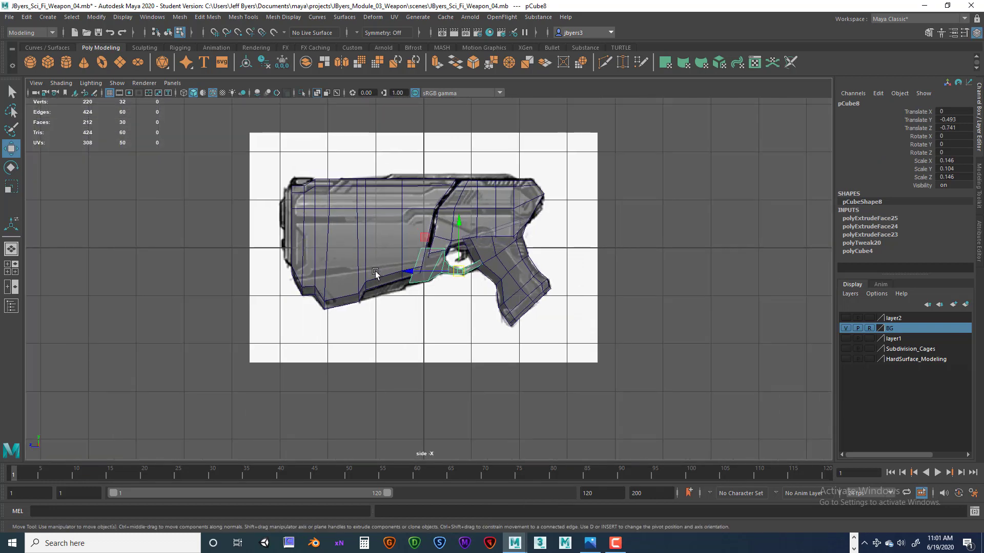
{"action": "scroll", "coordinate": [375, 274], "scroll_direction": "up", "scroll_amount": 4}
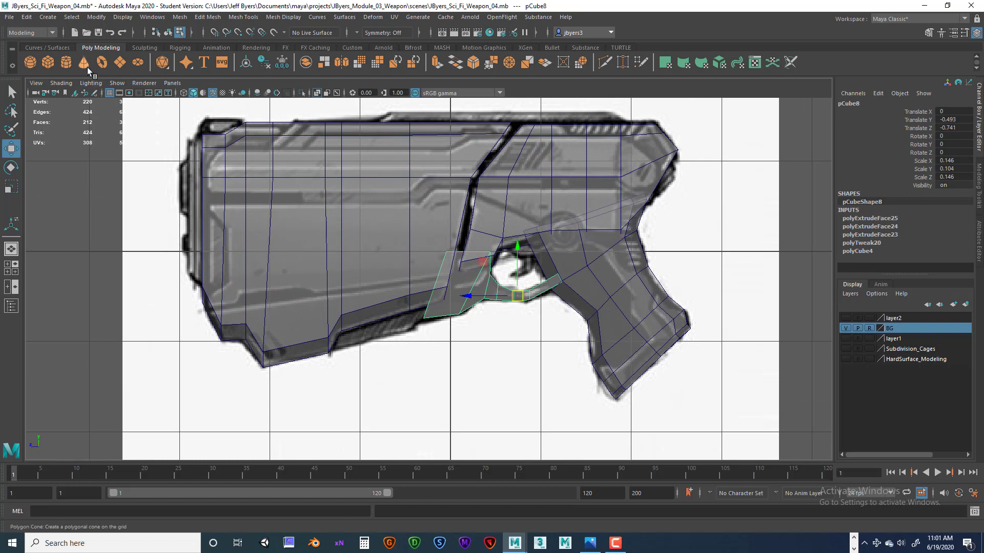
{"action": "left_click", "coordinate": [48, 62]}
{"action": "scroll", "coordinate": [451, 324], "scroll_direction": "up", "scroll_amount": 2}
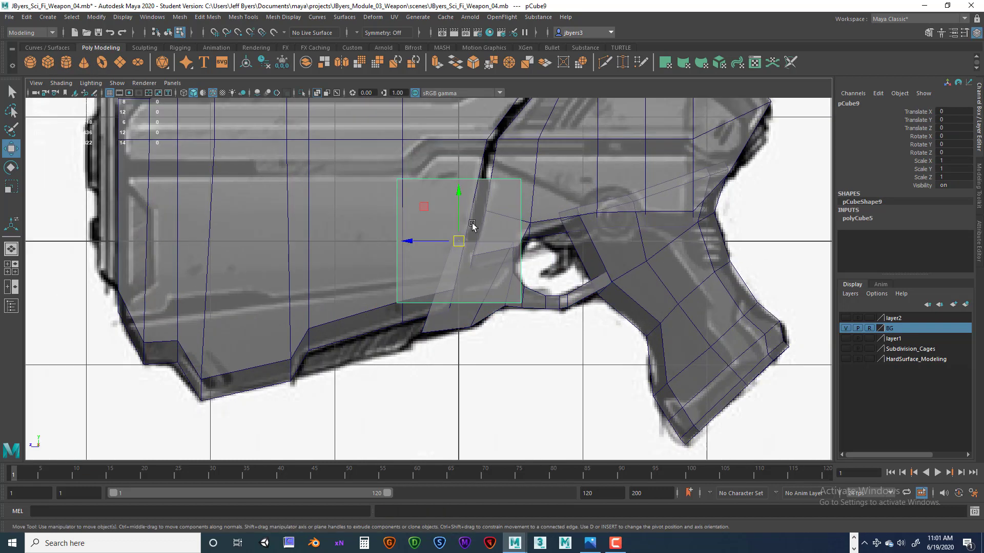
{"action": "left_click_drag", "start_coordinate": [454, 239], "coordinate": [348, 312]}
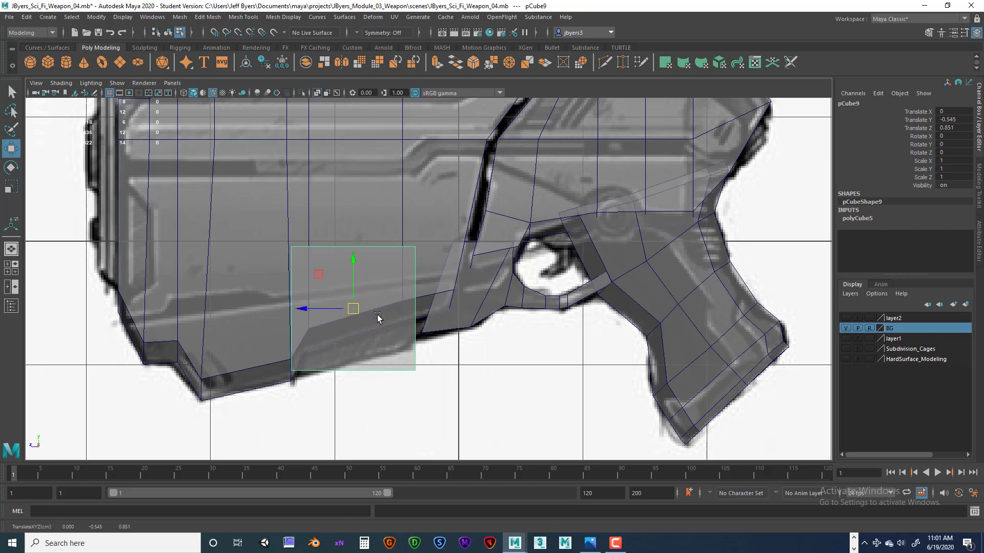
- Narrow the new cube across the weapon's width to an X scale of about 0.529
{"action": "scroll", "coordinate": [378, 319], "scroll_direction": "up", "scroll_amount": 2}
{"action": "key", "text": "space"}
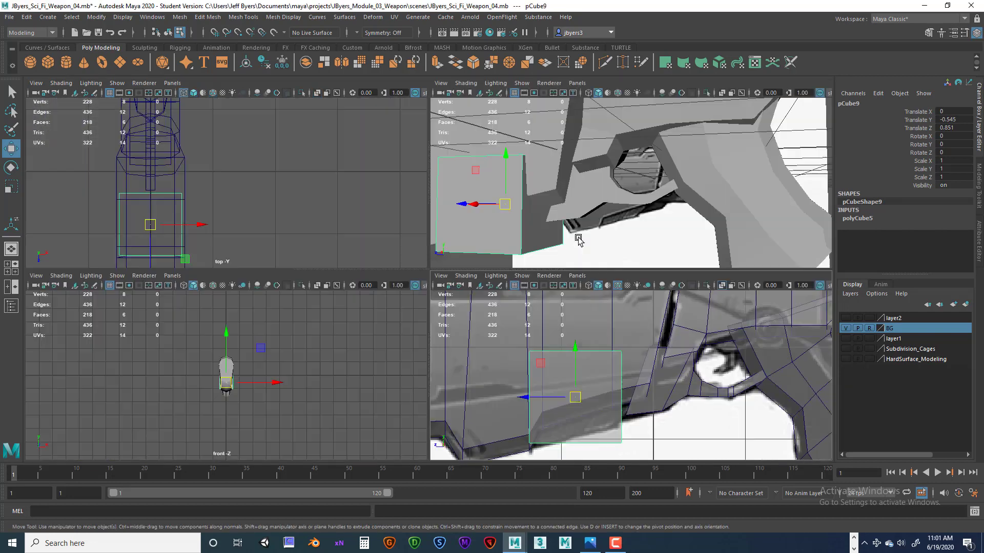
{"action": "key", "text": "space"}
{"action": "right_click_drag", "start_coordinate": [556, 256], "coordinate": [474, 277], "text": "alt"}
{"action": "key", "text": "e"}
{"action": "key", "text": "r"}
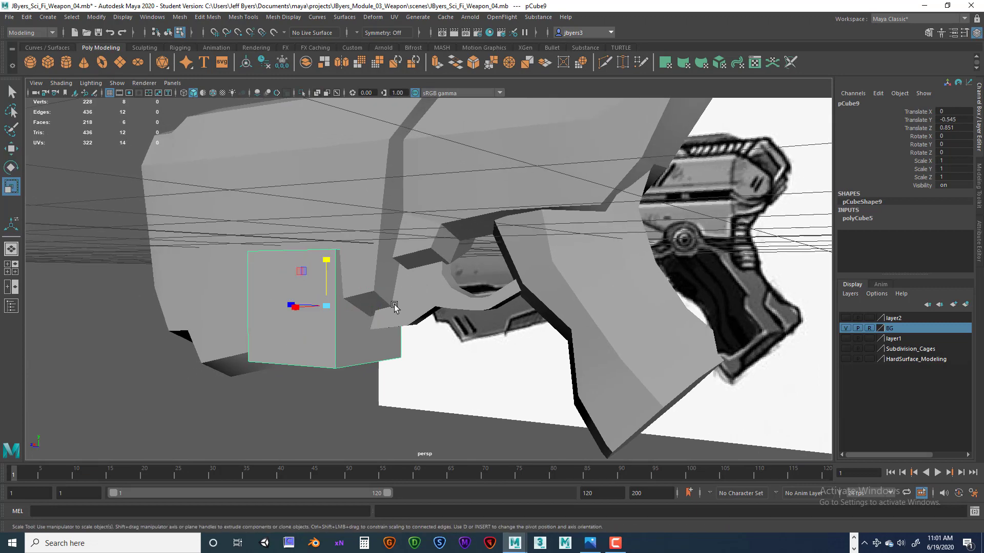
{"action": "left_click_drag", "start_coordinate": [339, 310], "coordinate": [387, 359], "text": "alt"}
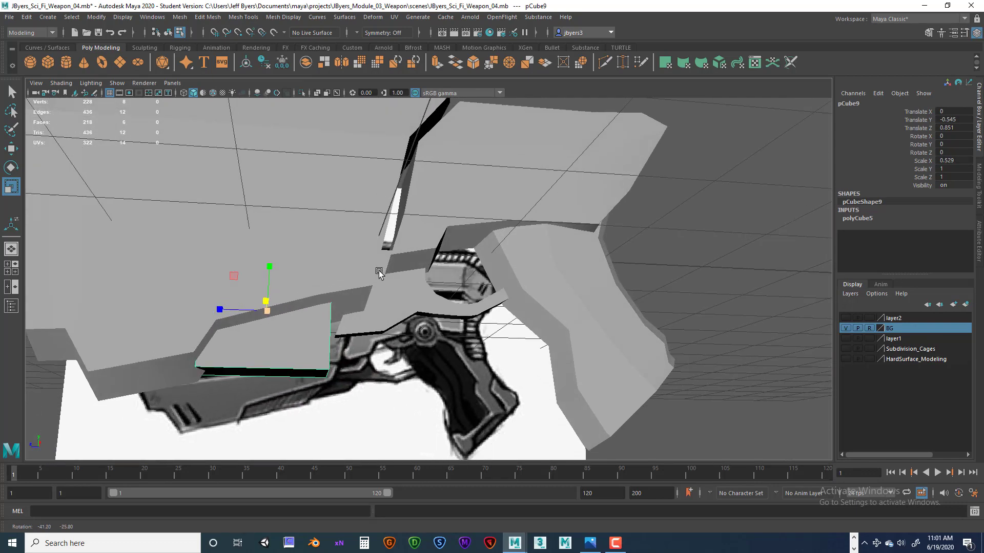
- Move the cube's rear vertices slightly forward in the side view and raise the lower rear pair onto the reference's underside line
{"action": "key", "text": "space"}
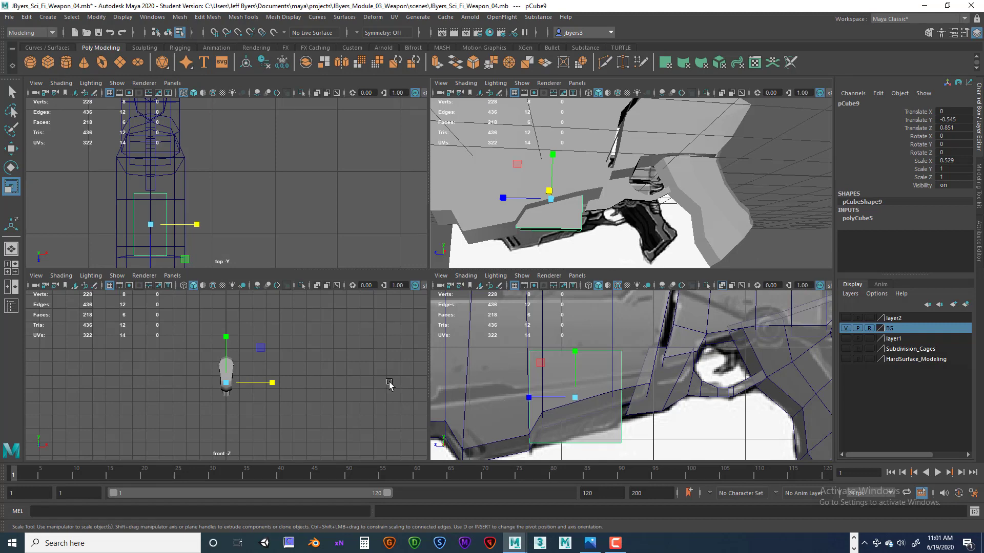
{"action": "key", "text": "space"}
{"action": "middle_click_drag", "start_coordinate": [479, 377], "coordinate": [457, 350], "text": "alt"}
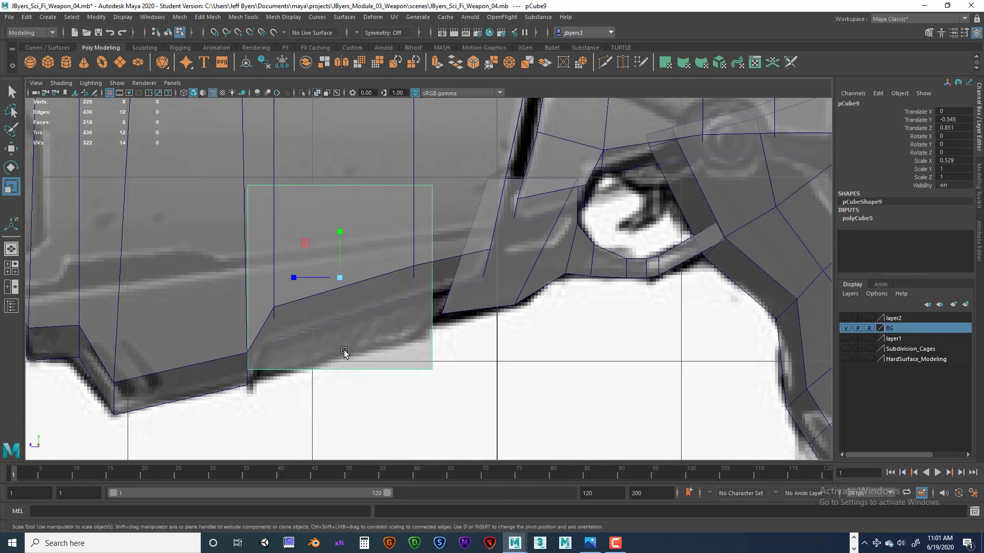
{"action": "mouse_move", "coordinate": [430, 224]}
{"action": "right_mouse_down"}
{"action": "mouse_move", "coordinate": [399, 224]}
{"action": "mouse_move", "coordinate": [430, 217]}
{"action": "right_mouse_up"}
{"action": "left_click", "coordinate": [433, 212]}
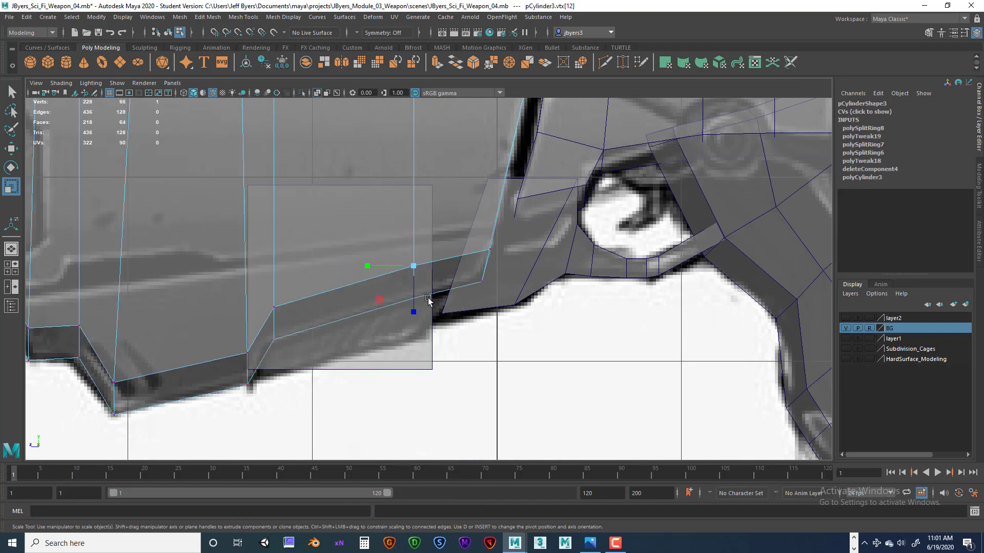
{"action": "key", "text": "ctrl+z"}
{"action": "left_click_drag", "start_coordinate": [417, 163], "coordinate": [463, 388]}
{"action": "key", "text": "w"}
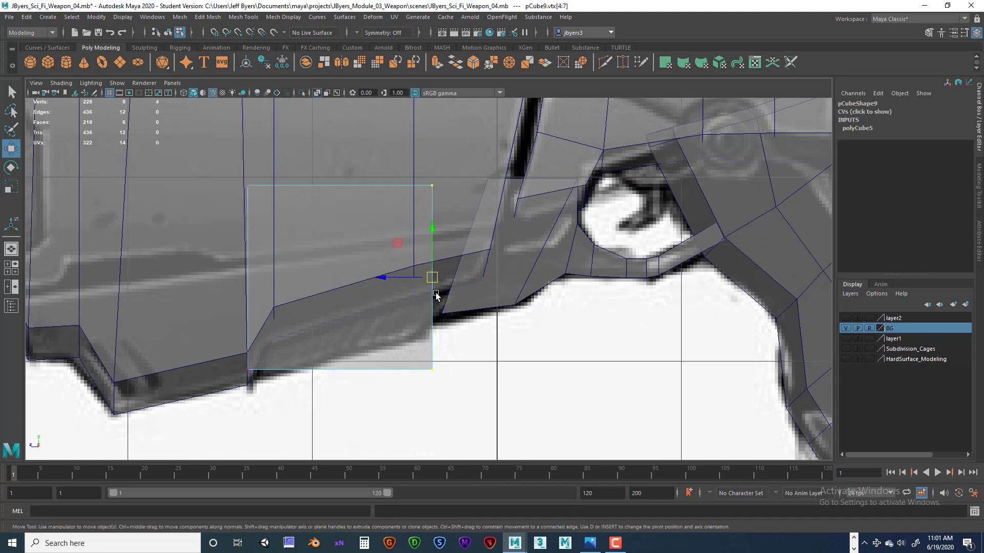
{"action": "left_click_drag", "start_coordinate": [412, 281], "coordinate": [388, 268]}
{"action": "left_click_drag", "start_coordinate": [394, 346], "coordinate": [418, 341]}
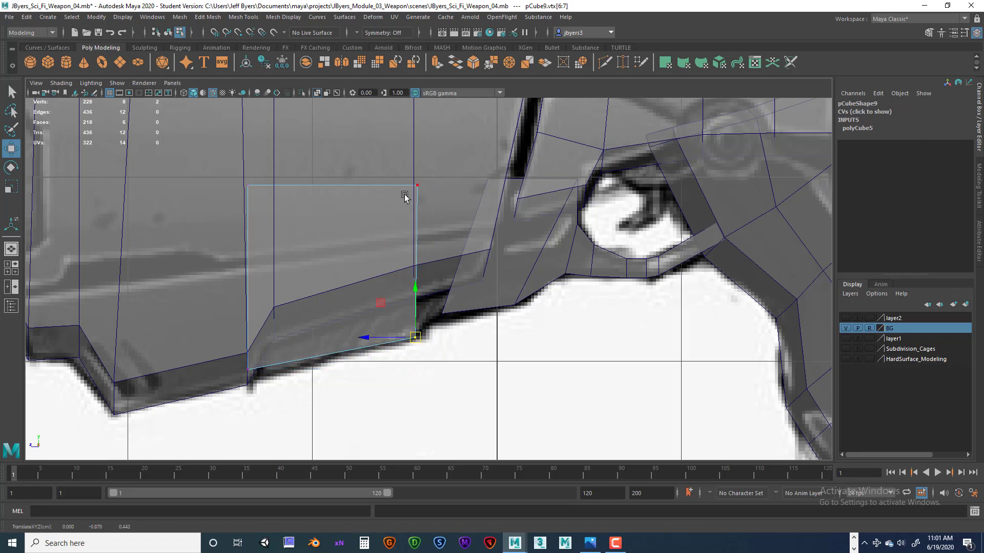
- Pull the upper rear vertices back to the guard support and lower the upper front ones, setting the sloped top edge just inside the body
{"action": "left_click_drag", "start_coordinate": [408, 168], "coordinate": [477, 275]}
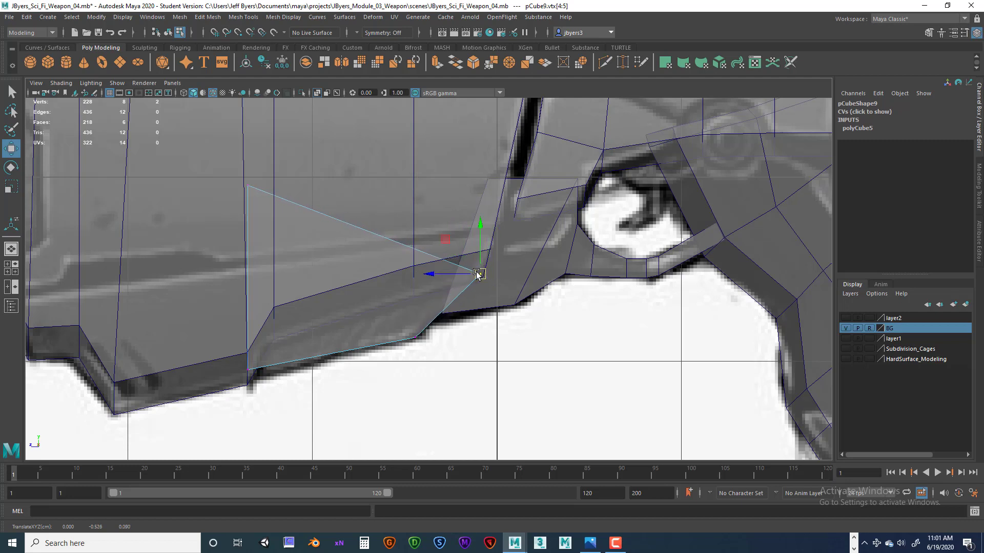
{"action": "left_click_drag", "start_coordinate": [396, 326], "coordinate": [425, 346]}
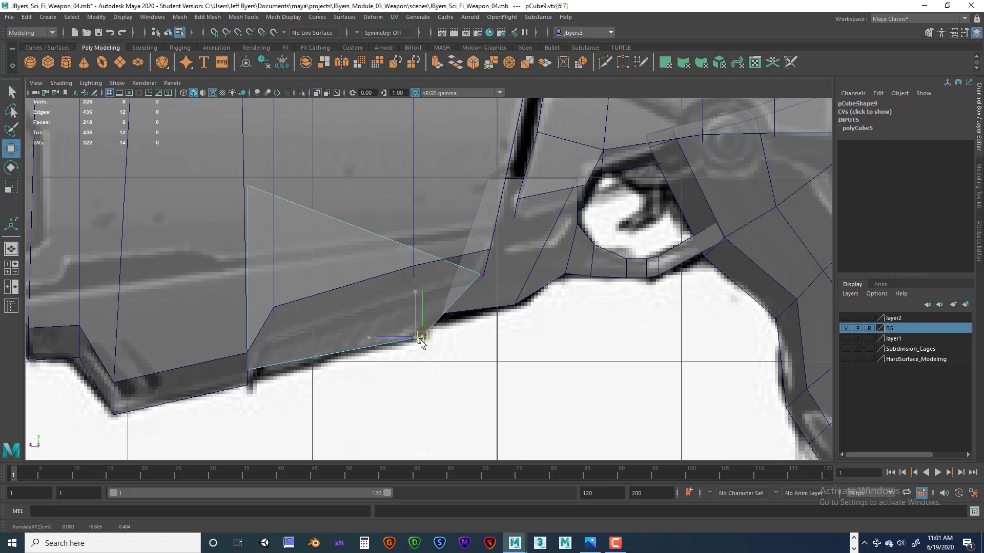
{"action": "left_click_drag", "start_coordinate": [218, 167], "coordinate": [308, 211]}
{"action": "left_click_drag", "start_coordinate": [259, 187], "coordinate": [255, 300]}
{"action": "left_click_drag", "start_coordinate": [447, 251], "coordinate": [488, 233]}
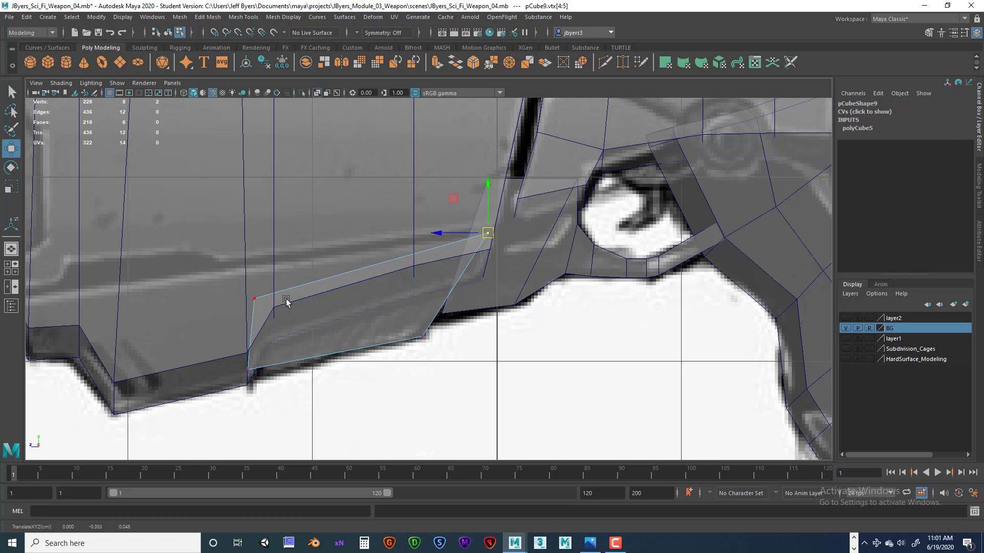
- Shift the panel's upper and lower front vertices slightly forward, and lower the bottom front pair to about Y -1.087 along the reference's underside
{"action": "left_click_drag", "start_coordinate": [242, 287], "coordinate": [261, 308]}
{"action": "left_click_drag", "start_coordinate": [254, 298], "coordinate": [256, 298]}
{"action": "mouse_move", "coordinate": [233, 357]}
{"action": "left_mouse_down"}
{"action": "mouse_move", "coordinate": [262, 377]}
{"action": "mouse_move", "coordinate": [245, 371]}
{"action": "left_mouse_up"}
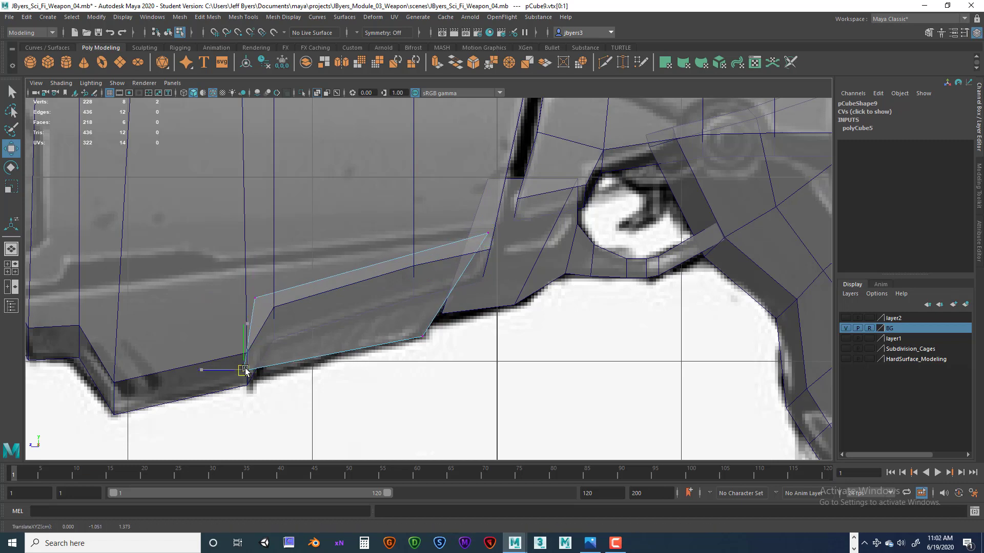
{"action": "mouse_move", "coordinate": [221, 290]}
{"action": "left_mouse_down"}
{"action": "mouse_move", "coordinate": [263, 319]}
{"action": "mouse_move", "coordinate": [219, 304]}
{"action": "left_mouse_up"}
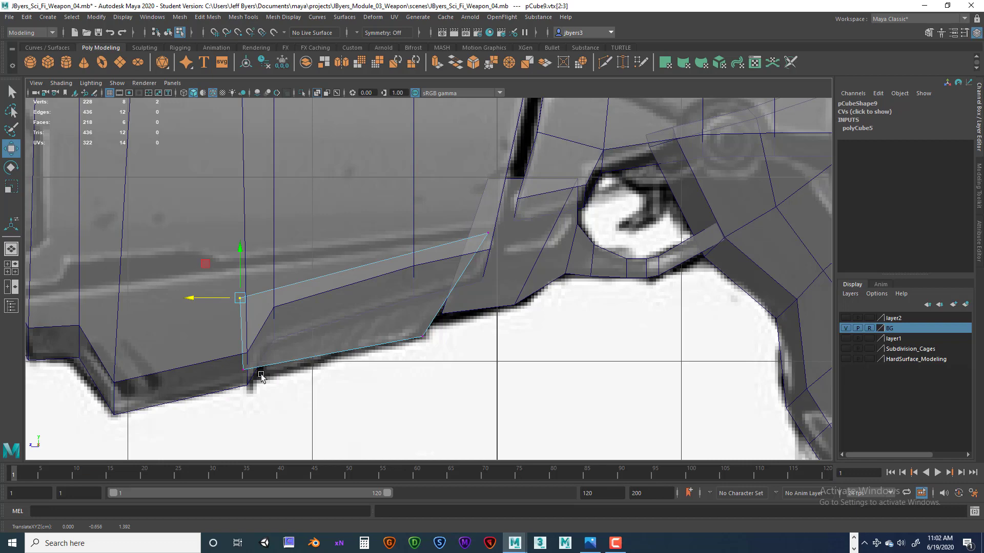
{"action": "left_click_drag", "start_coordinate": [237, 362], "coordinate": [254, 376]}
{"action": "left_click_drag", "start_coordinate": [240, 327], "coordinate": [240, 331]}
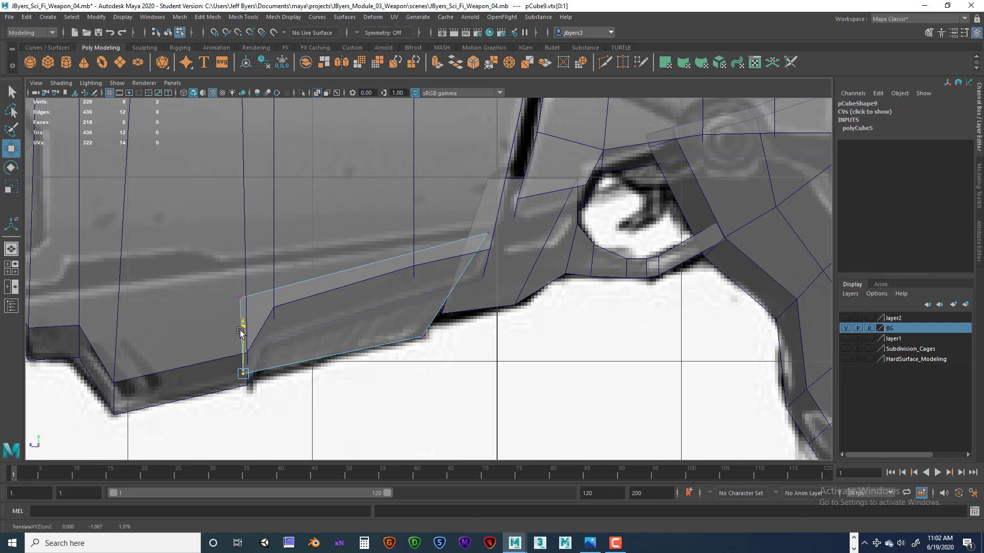
- Inspect the underside panel's fit against the weapon body in perspective from the side and below
{"action": "key", "text": "space"}
{"action": "key", "text": "space"}
{"action": "left_click_drag", "start_coordinate": [582, 241], "coordinate": [346, 397], "text": "alt"}
{"action": "key", "text": "space"}
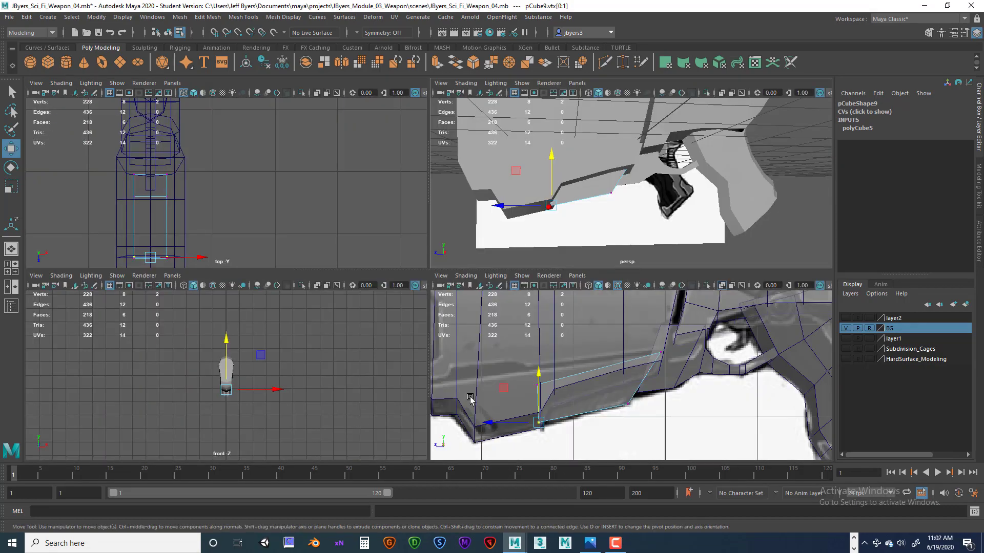
{"action": "key", "text": "space"}
{"action": "left_click_drag", "start_coordinate": [468, 302], "coordinate": [510, 281], "text": "alt"}
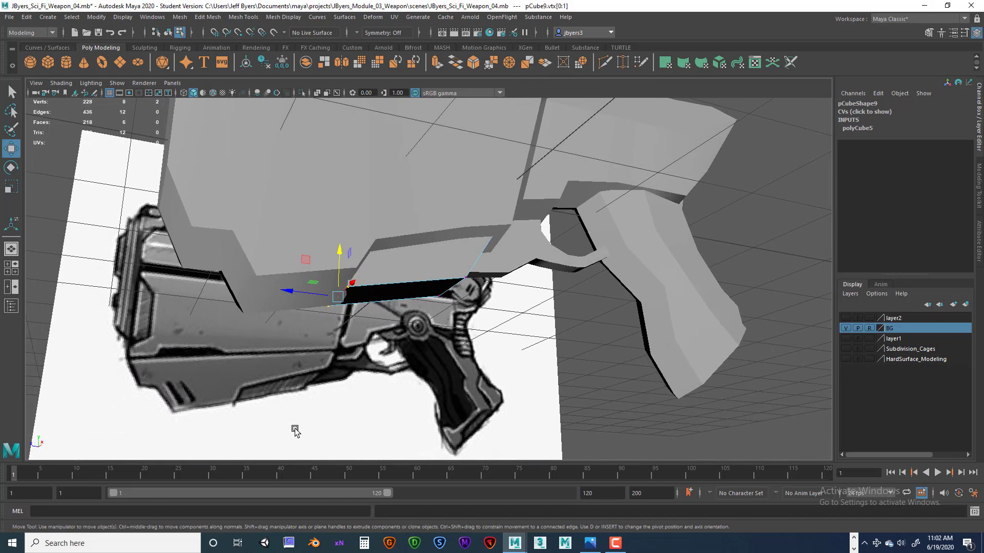
{"action": "mouse_move", "coordinate": [311, 374]}
{"action": "left_mouse_down", "text": "alt"}
{"action": "mouse_move", "coordinate": [328, 374]}
{"action": "mouse_move", "coordinate": [317, 377]}
{"action": "left_mouse_up", "text": "alt"}
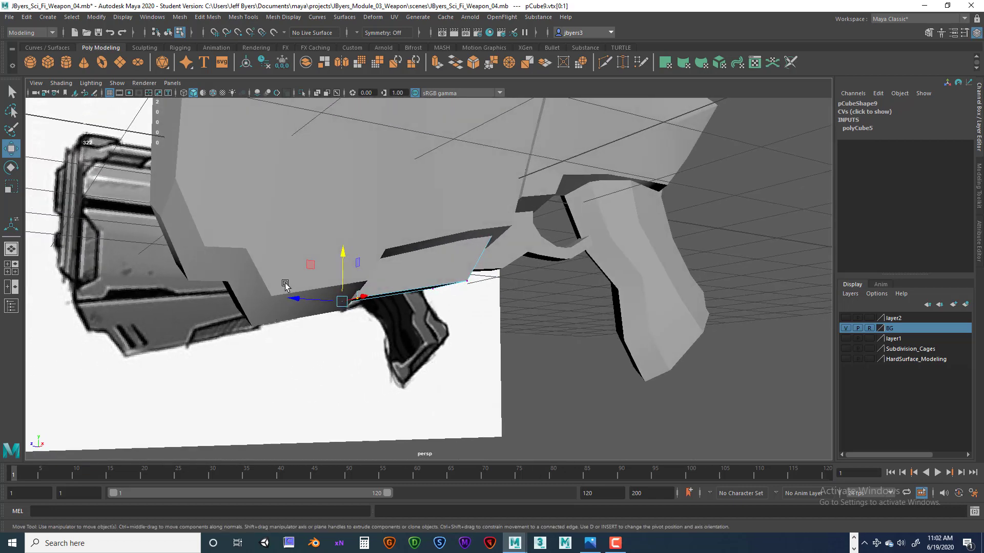
- Try to pull four vertices on the body's lower front edge down by about 0.097, and undo the move
{"action": "key", "text": "ctrl+z"}
{"action": "right_click_drag", "start_coordinate": [288, 260], "coordinate": [251, 261]}
{"action": "left_click_drag", "start_coordinate": [251, 261], "coordinate": [279, 293], "text": "alt"}
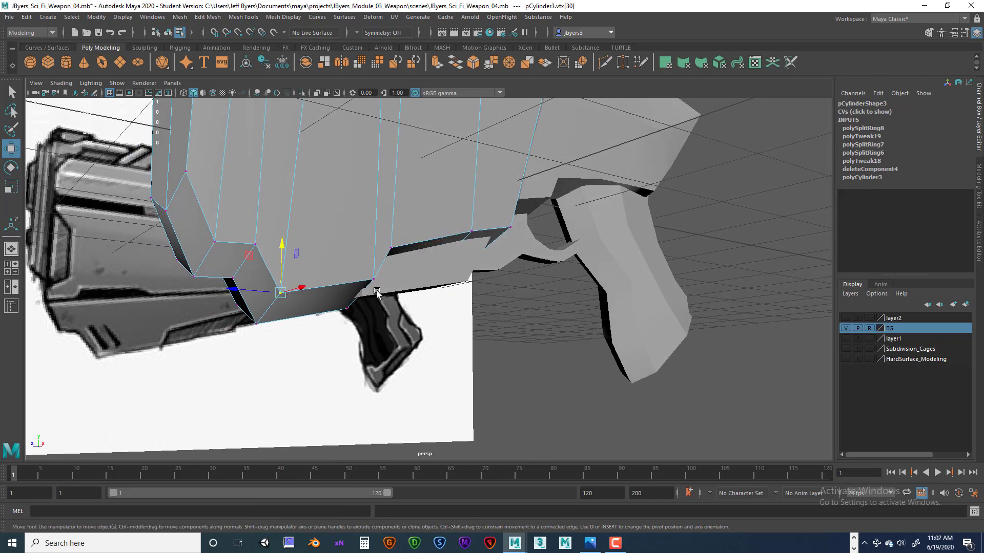
{"action": "mouse_move", "coordinate": [324, 318]}
{"action": "left_mouse_down", "text": "alt"}
{"action": "mouse_move", "coordinate": [417, 286]}
{"action": "mouse_move", "coordinate": [395, 301]}
{"action": "mouse_move", "coordinate": [451, 286]}
{"action": "mouse_move", "coordinate": [472, 303]}
{"action": "mouse_move", "coordinate": [456, 266]}
{"action": "mouse_move", "coordinate": [468, 314]}
{"action": "mouse_move", "coordinate": [315, 326]}
{"action": "mouse_move", "coordinate": [325, 330]}
{"action": "mouse_move", "coordinate": [310, 318]}
{"action": "left_mouse_up", "text": "alt"}
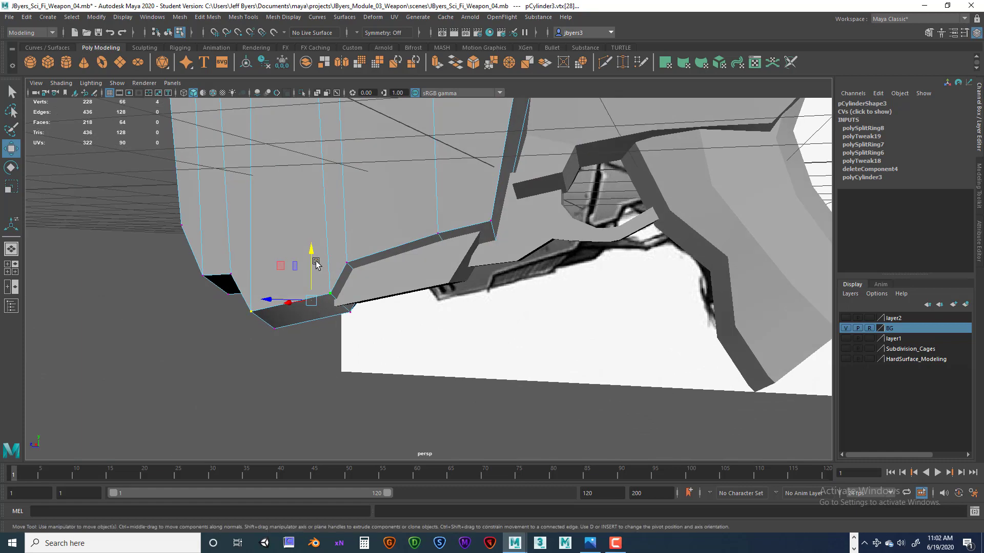
{"action": "left_click_drag", "start_coordinate": [311, 255], "coordinate": [315, 296]}
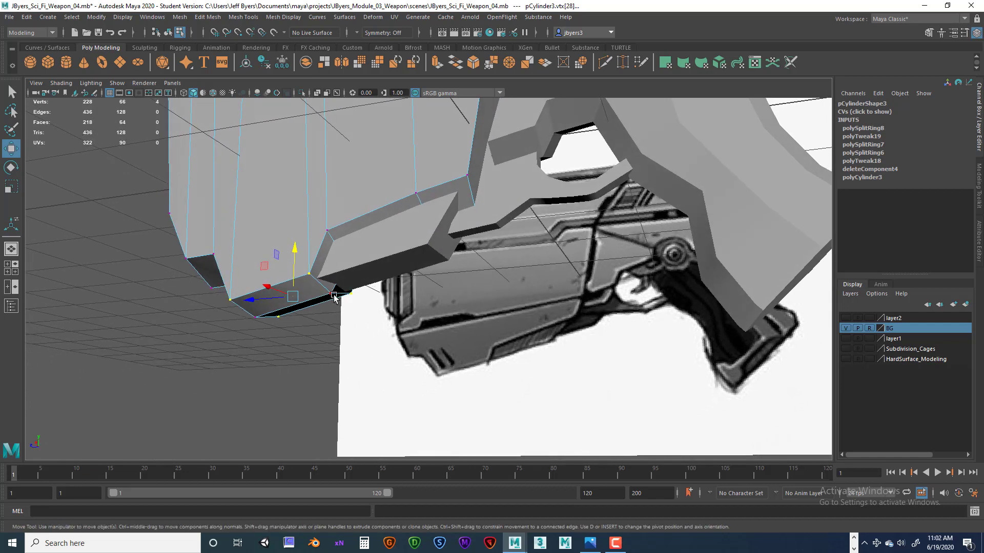
{"action": "key", "text": "ctrl+z"}
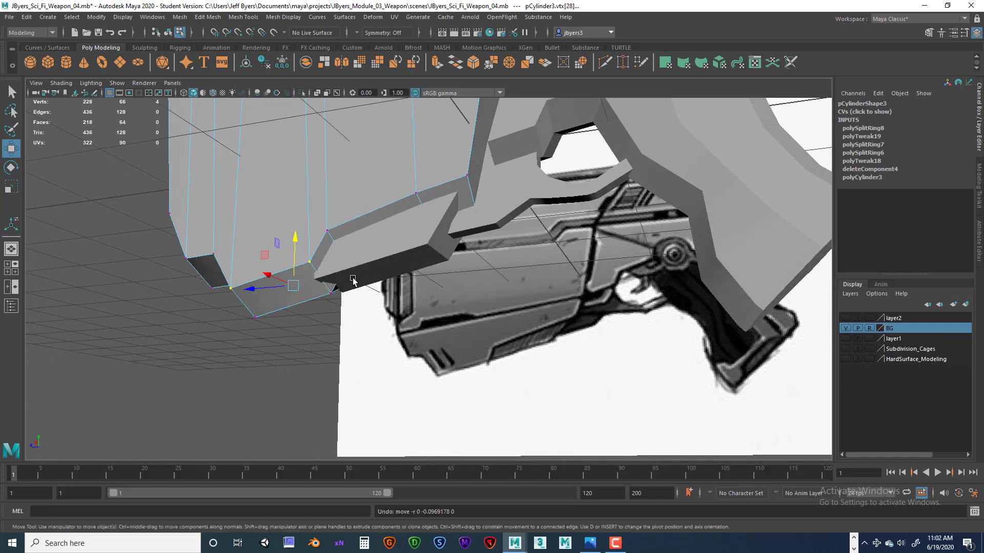
- Switch from editing the body's vertices back to the underside panel and select it as a whole object
{"action": "left_click_drag", "start_coordinate": [353, 279], "coordinate": [431, 248], "text": "alt"}
{"action": "right_click_drag", "start_coordinate": [431, 248], "coordinate": [400, 249]}
{"action": "left_click_drag", "start_coordinate": [399, 256], "coordinate": [431, 275], "text": "alt"}
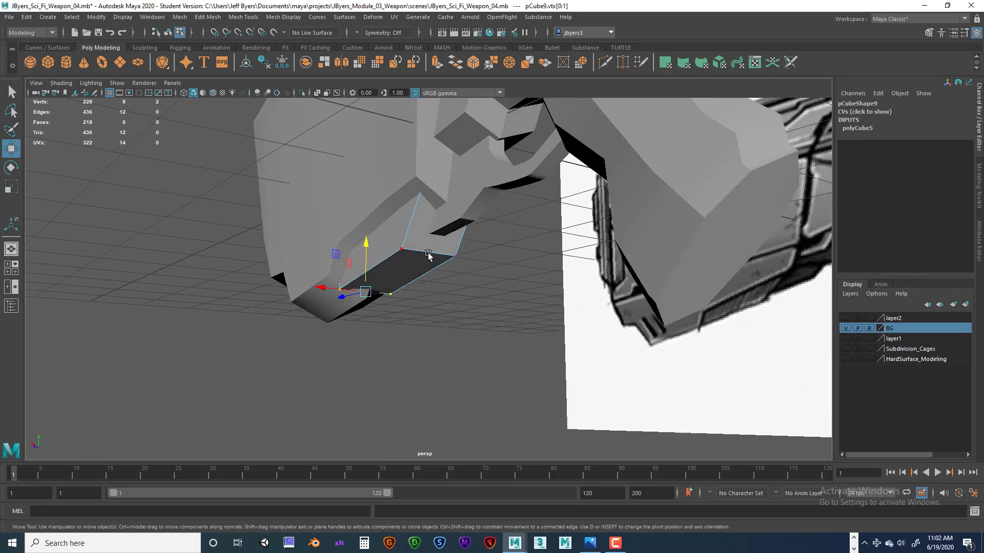
{"action": "right_click", "coordinate": [428, 255]}
{"action": "left_click", "coordinate": [405, 315]}
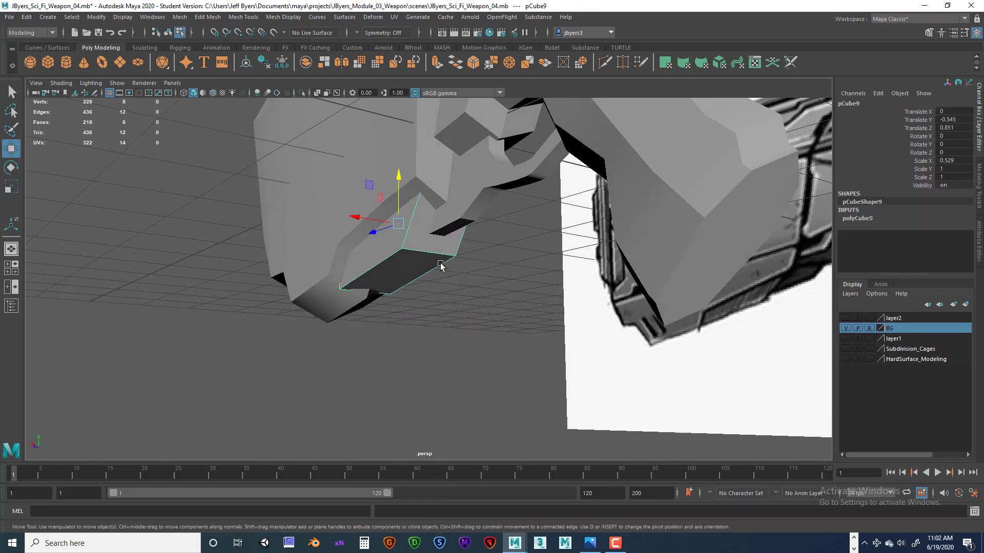
- Turn off X-Ray shading in the side view so the weapon parts display as solid over the reference image
{"action": "left_click_drag", "start_coordinate": [434, 276], "coordinate": [355, 344], "text": "alt"}
{"action": "left_click_drag", "start_coordinate": [308, 299], "coordinate": [309, 344], "text": "alt"}
{"action": "key", "text": "space"}
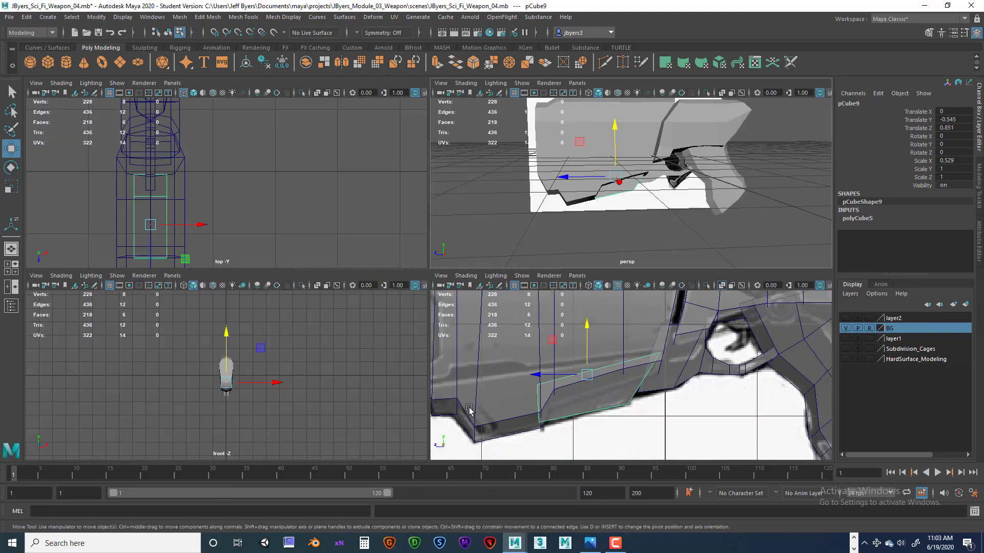
{"action": "key", "text": "space"}
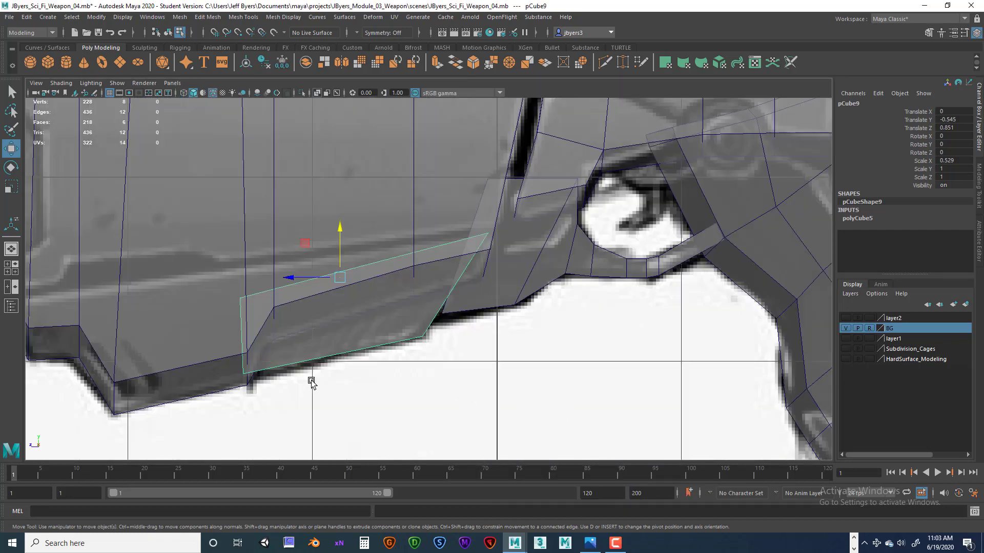
{"action": "left_click", "coordinate": [61, 83]}
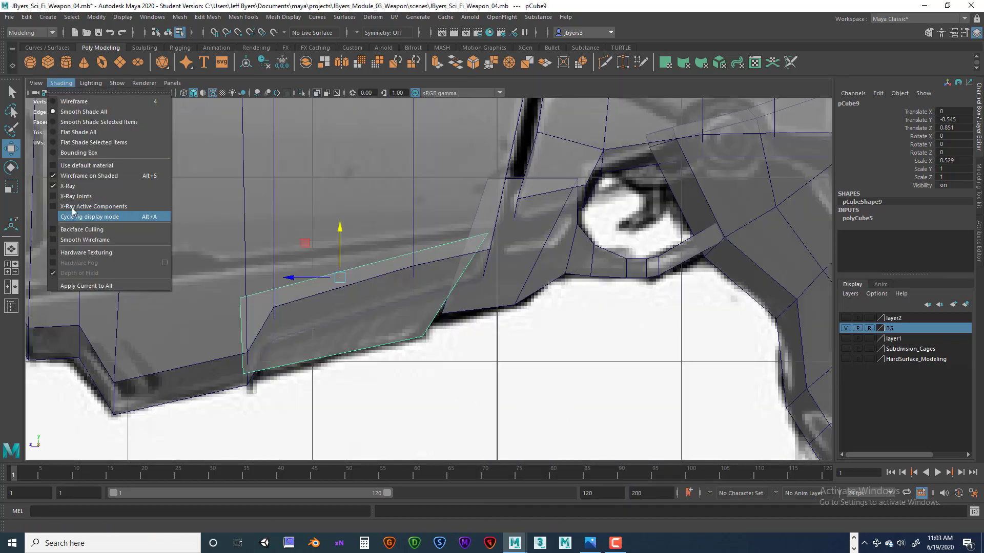
{"action": "left_click", "coordinate": [64, 186]}
{"action": "scroll", "coordinate": [345, 325], "scroll_direction": "down", "scroll_amount": 5}
{"action": "scroll", "coordinate": [346, 326], "scroll_direction": "up", "scroll_amount": 4}
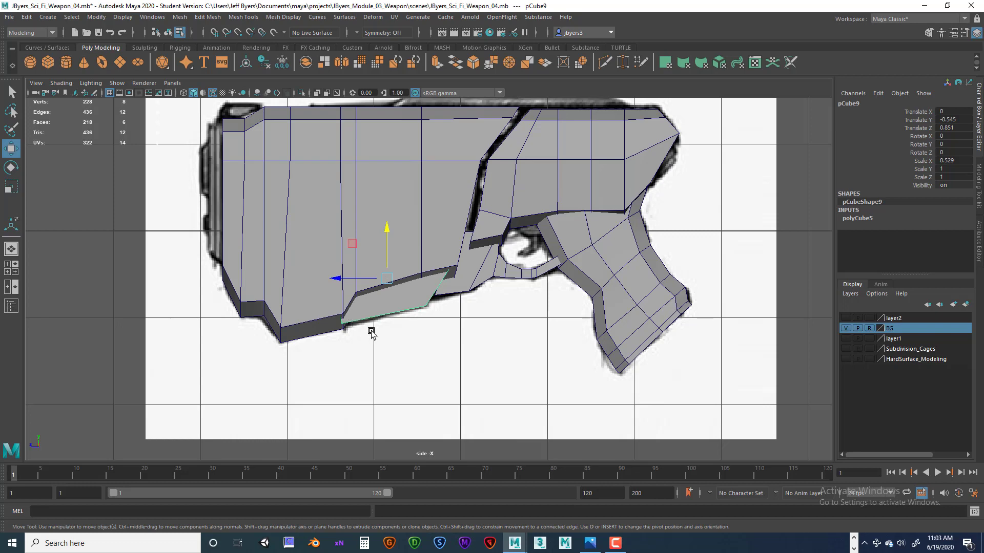
- Examine the whole weapon blockout in perspective from the front and side, including the underside panel
{"action": "left_click_drag", "start_coordinate": [376, 306], "coordinate": [379, 305], "text": "alt"}
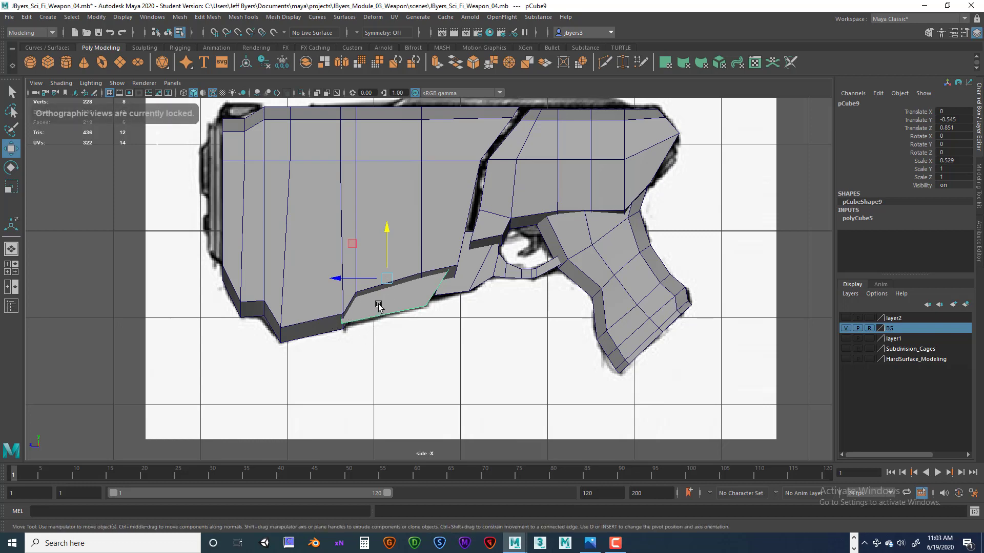
{"action": "key", "text": "space"}
{"action": "key", "text": "space"}
{"action": "left_click_drag", "start_coordinate": [451, 274], "coordinate": [484, 287], "text": "alt"}
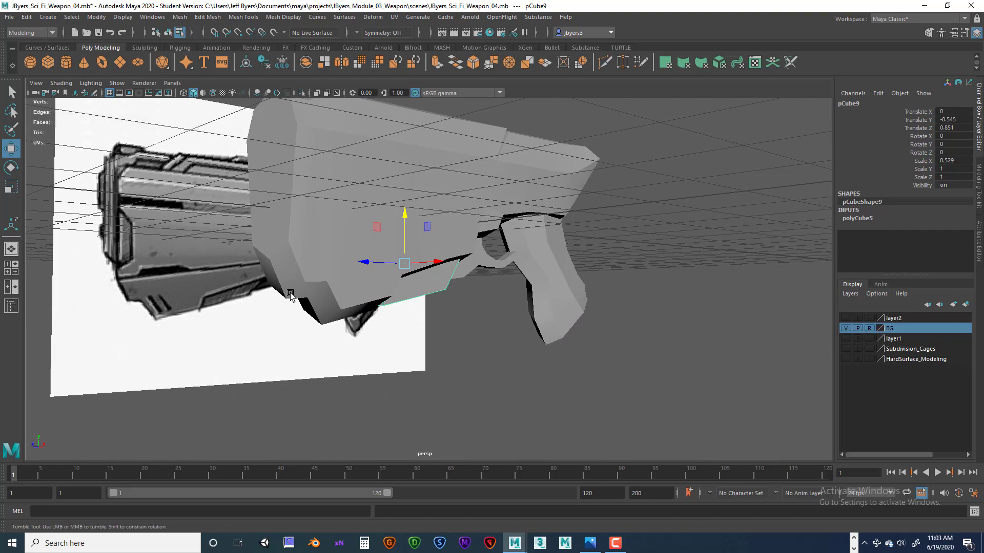
{"action": "mouse_move", "coordinate": [281, 295]}
{"action": "left_mouse_down", "text": "alt"}
{"action": "mouse_move", "coordinate": [252, 294]}
{"action": "mouse_move", "coordinate": [274, 299]}
{"action": "left_mouse_up", "text": "alt"}
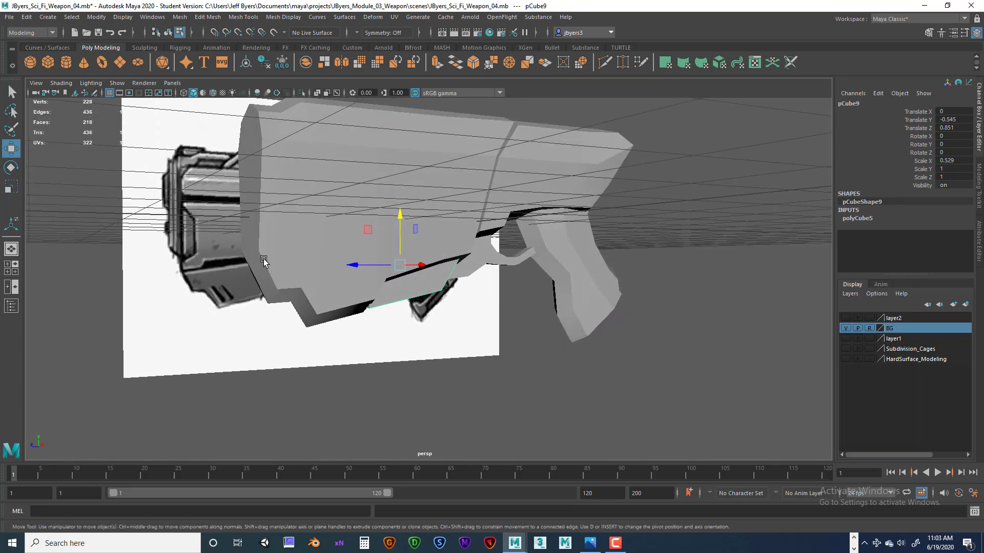
- Insert an edge loop lengthwise down the middle of the underside panel
{"action": "mouse_move", "coordinate": [264, 260]}
{"action": "left_mouse_down", "text": "alt"}
{"action": "mouse_move", "coordinate": [246, 251]}
{"action": "mouse_move", "coordinate": [253, 243]}
{"action": "mouse_move", "coordinate": [278, 276]}
{"action": "mouse_move", "coordinate": [334, 285]}
{"action": "mouse_move", "coordinate": [272, 277]}
{"action": "mouse_move", "coordinate": [275, 259]}
{"action": "mouse_move", "coordinate": [250, 267]}
{"action": "left_mouse_up", "text": "alt"}
{"action": "middle_click_drag", "start_coordinate": [293, 291], "coordinate": [235, 277], "text": "alt"}
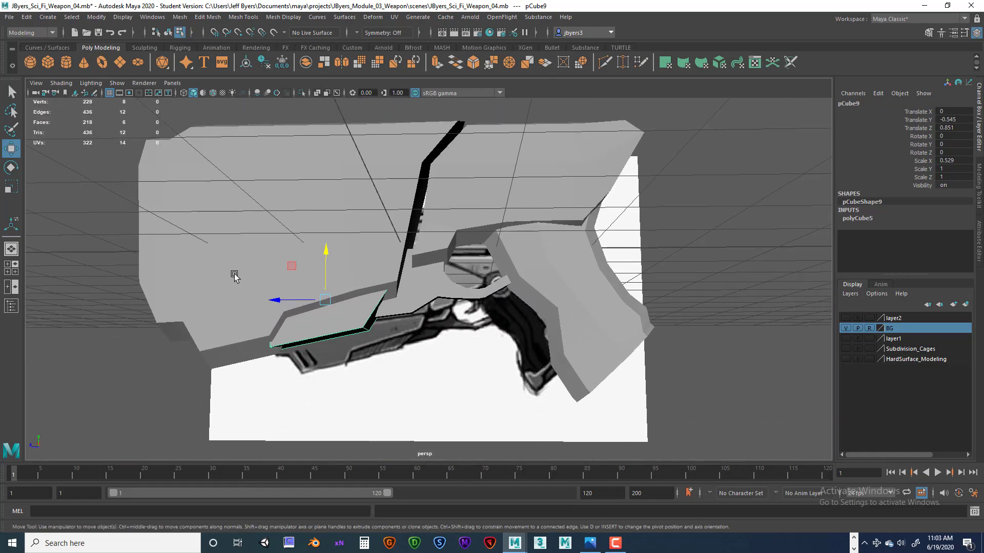
{"action": "left_click_drag", "start_coordinate": [338, 308], "coordinate": [294, 299], "text": "alt"}
{"action": "scroll", "coordinate": [307, 297], "scroll_direction": "up", "scroll_amount": 6}
{"action": "middle_click_drag", "start_coordinate": [308, 330], "coordinate": [379, 274], "text": "alt"}
{"action": "left_click_drag", "start_coordinate": [378, 274], "coordinate": [370, 277], "text": "alt"}
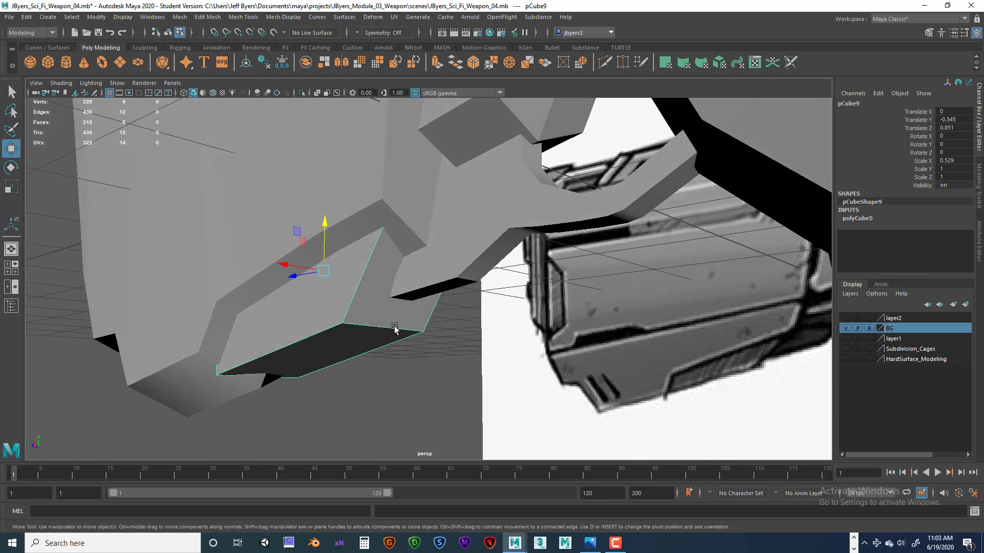
{"action": "right_click_drag", "start_coordinate": [396, 310], "coordinate": [348, 287], "text": "shift"}
{"action": "key", "text": "space"}
{"action": "key", "text": "space"}
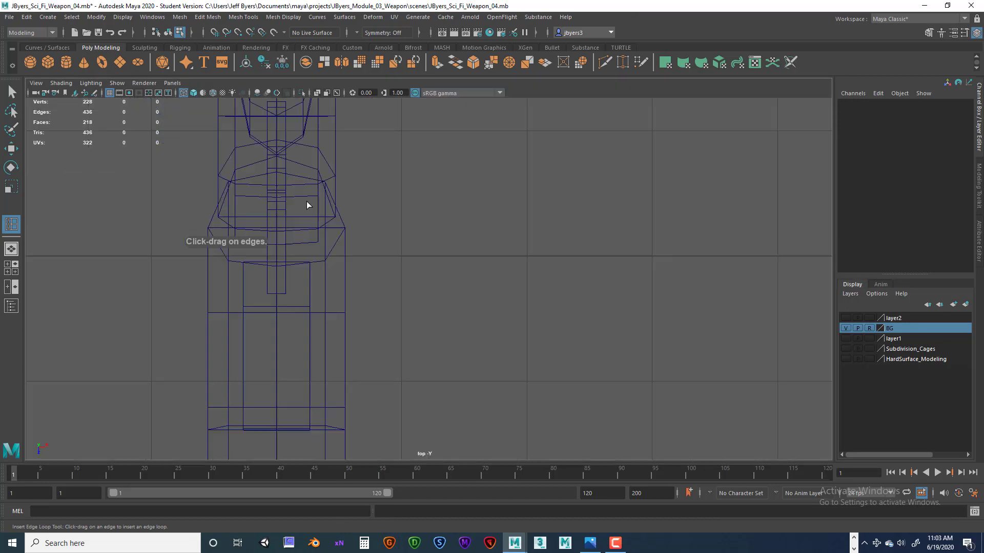
{"action": "scroll", "coordinate": [307, 205], "scroll_direction": "down", "scroll_amount": 3}
{"action": "scroll", "coordinate": [369, 261], "scroll_direction": "up", "scroll_amount": 1}
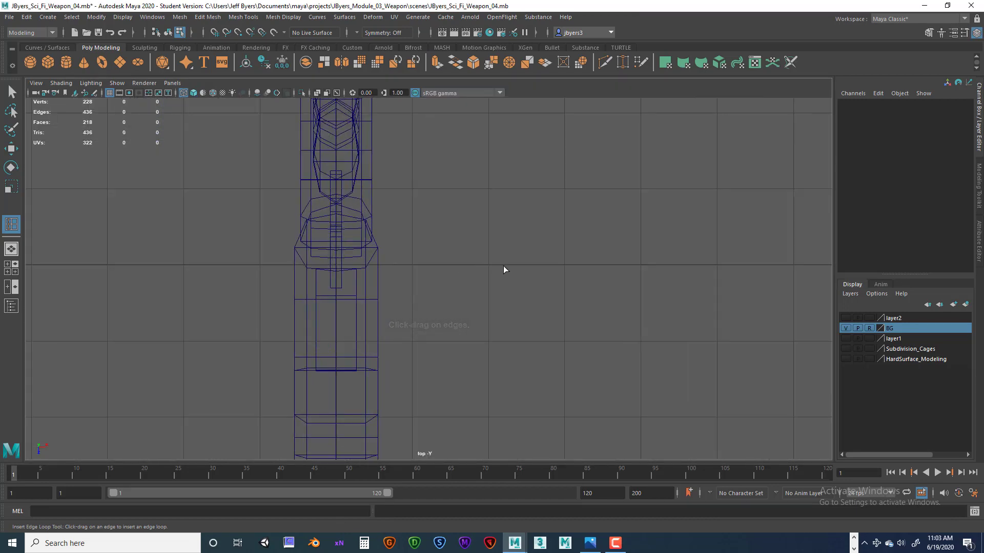
{"action": "key", "text": "space"}
{"action": "key", "text": "space"}
{"action": "left_click_drag", "start_coordinate": [564, 297], "coordinate": [510, 292], "text": "alt"}
{"action": "key", "text": "space"}
{"action": "key", "text": "space"}
{"action": "left_click_drag", "start_coordinate": [623, 258], "coordinate": [458, 330], "text": "alt"}
{"action": "left_click", "coordinate": [422, 333]}
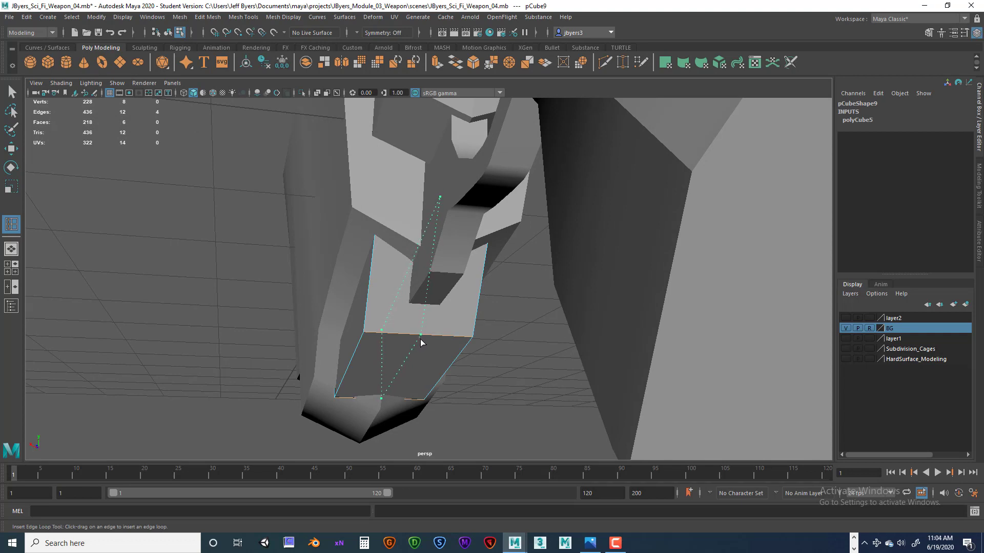
{"action": "left_click", "coordinate": [421, 339]}
- Leave the Insert Edge Loop tool and reselect the underside panel as a whole object
{"action": "scroll", "coordinate": [419, 325], "scroll_direction": "up", "scroll_amount": 5}
{"action": "scroll", "coordinate": [445, 323], "scroll_direction": "down", "scroll_amount": 4}
{"action": "scroll", "coordinate": [428, 310], "scroll_direction": "up", "scroll_amount": 5}
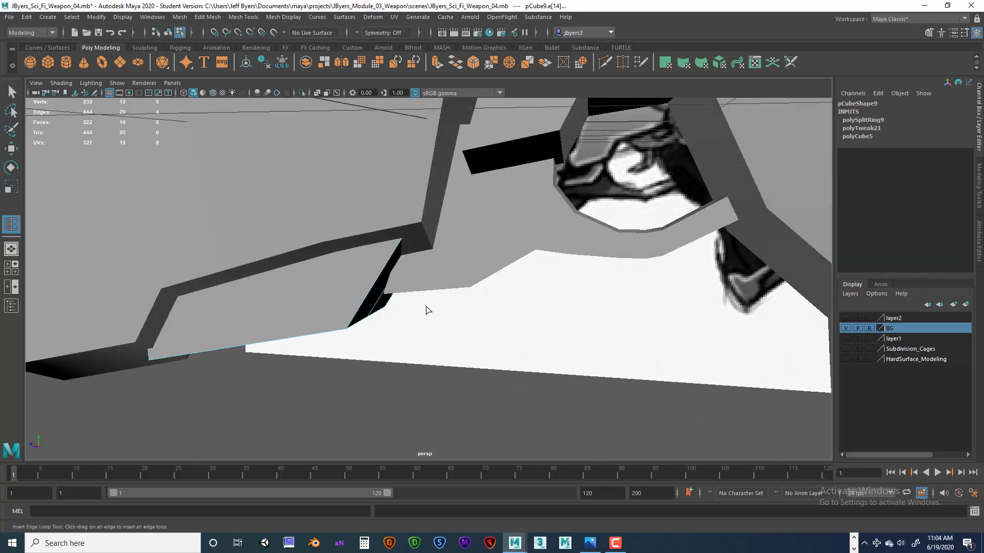
{"action": "scroll", "coordinate": [426, 310], "scroll_direction": "up", "scroll_amount": 3}
{"action": "right_click_drag", "start_coordinate": [399, 309], "coordinate": [377, 323]}
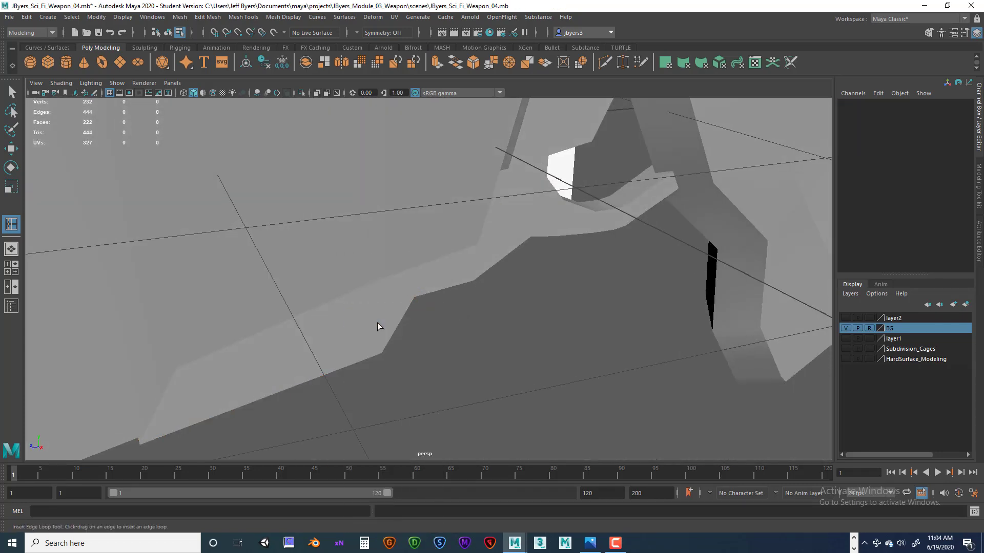
{"action": "key", "text": "q"}
{"action": "key", "text": "ctrl+z"}
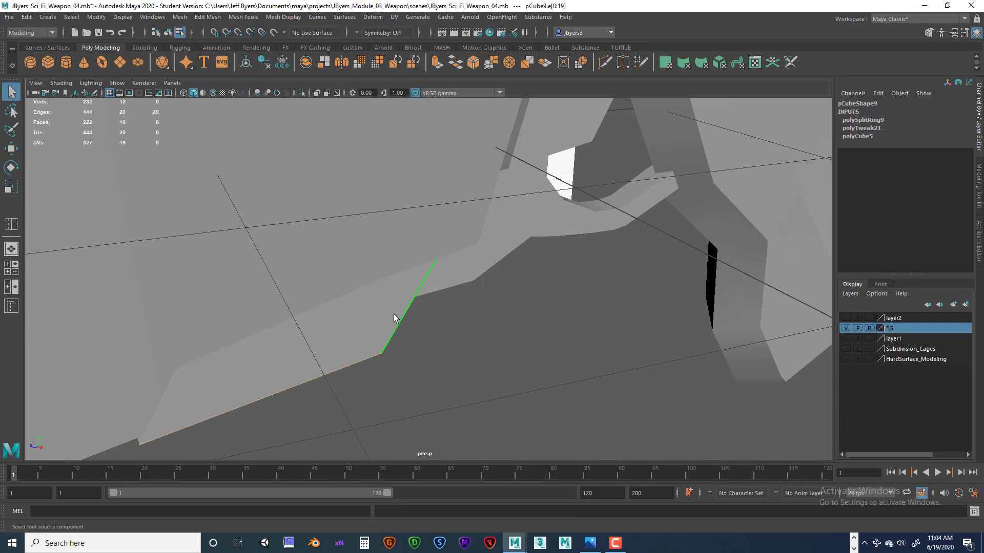
{"action": "right_click_drag", "start_coordinate": [390, 310], "coordinate": [373, 323]}
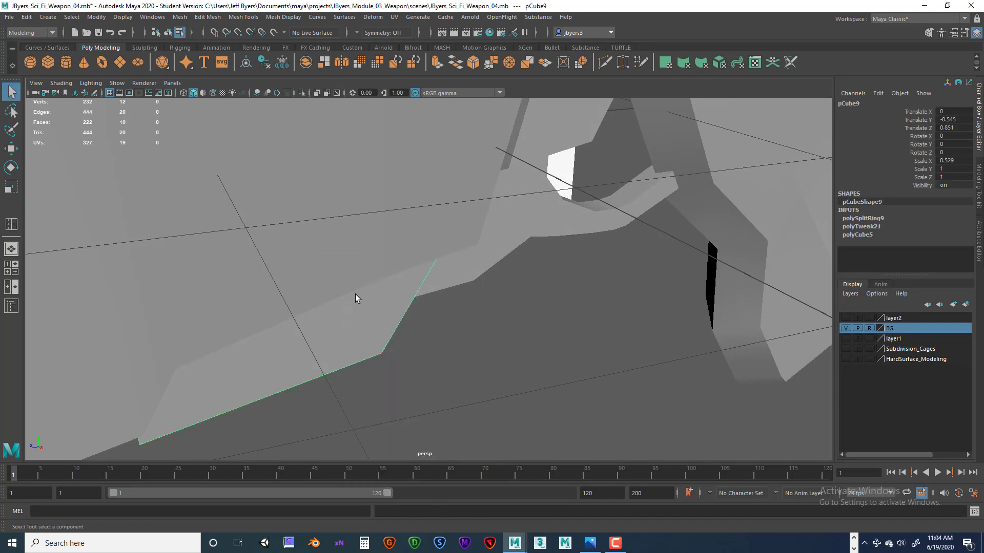
- Select the underside panel's middle-loop vertices in the top view and snap them to the grid's centre line
{"action": "key", "text": "space"}
{"action": "key", "text": "space"}
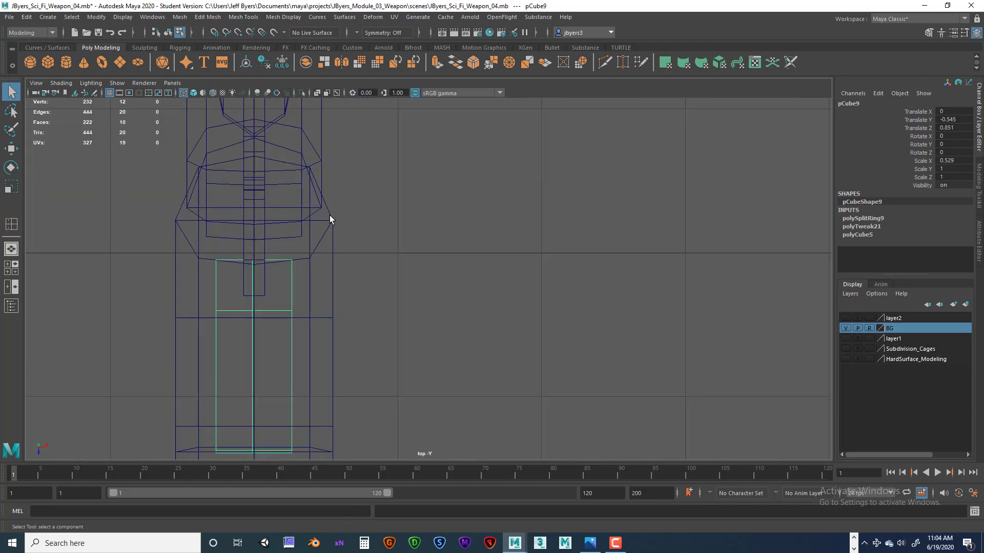
{"action": "middle_click_drag", "start_coordinate": [330, 215], "coordinate": [386, 189], "text": "alt"}
{"action": "right_click_drag", "start_coordinate": [365, 148], "coordinate": [330, 155]}
{"action": "left_click_drag", "start_coordinate": [346, 240], "coordinate": [353, 399]}
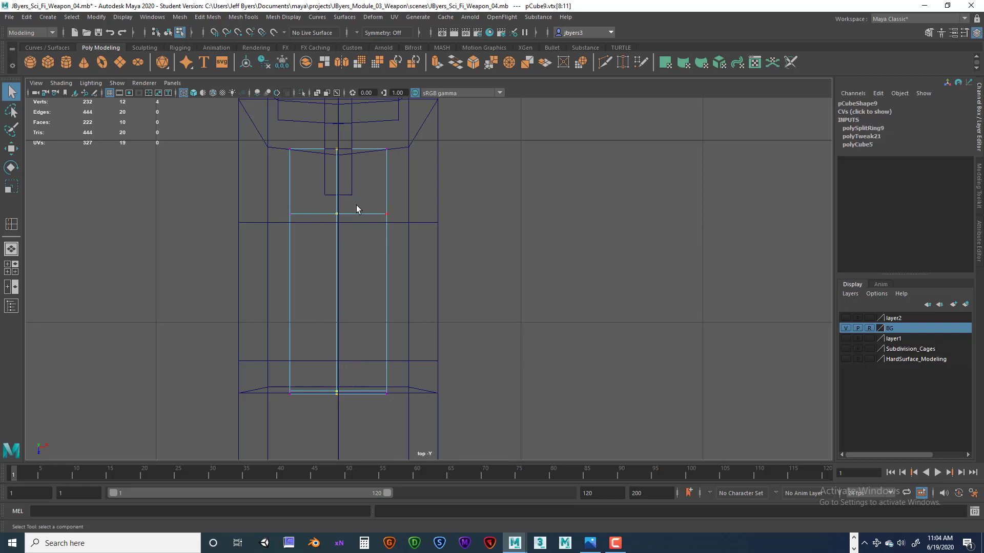
{"action": "left_click", "coordinate": [215, 32]}
{"action": "key", "text": "w"}
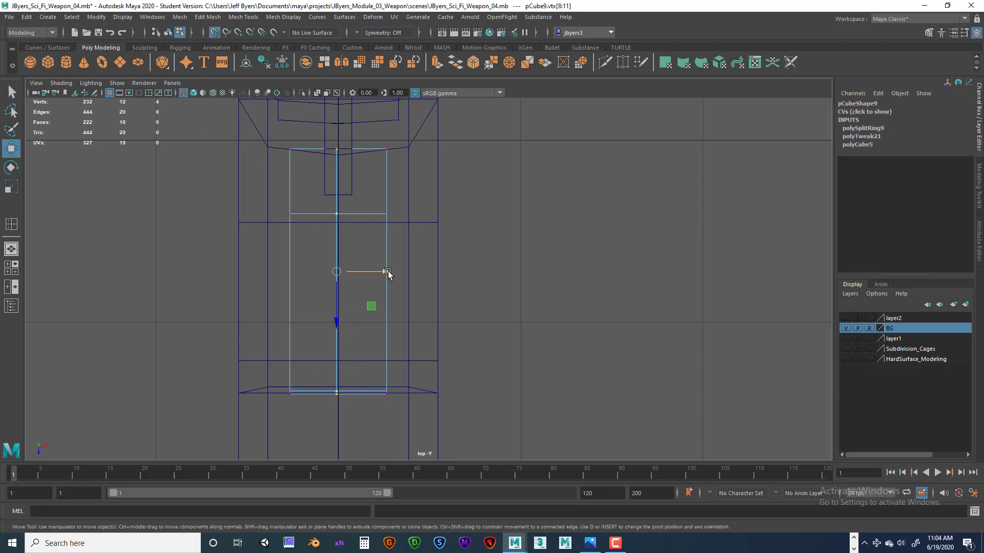
{"action": "left_click_drag", "start_coordinate": [389, 271], "coordinate": [387, 271]}
{"action": "key", "text": "space"}
{"action": "key", "text": "space"}
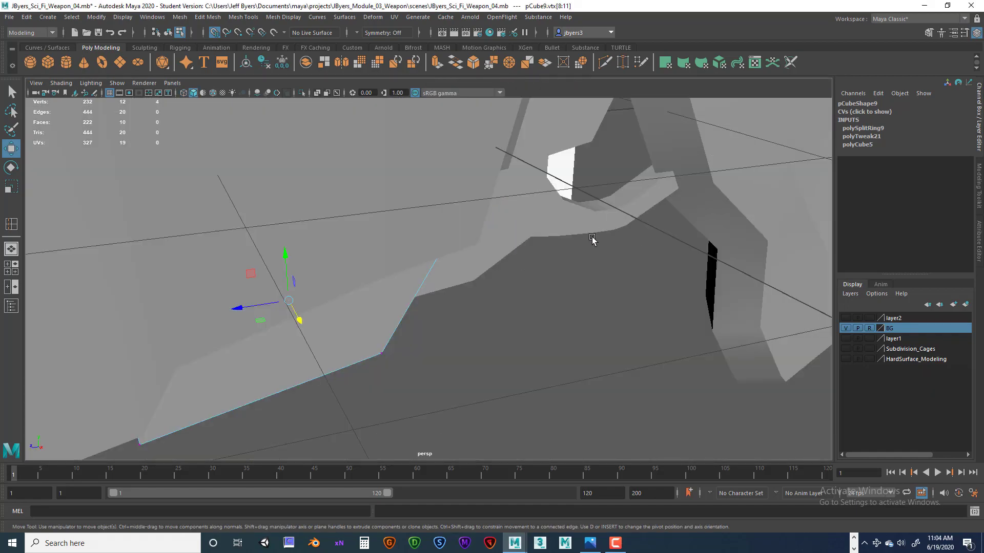
- Select the underside panel's four outer bottom vertices and raise them with grid snapping off to angle its bottom face
{"action": "left_click_drag", "start_coordinate": [593, 239], "coordinate": [550, 209], "text": "alt"}
{"action": "left_click_drag", "start_coordinate": [483, 217], "coordinate": [506, 230], "text": "alt"}
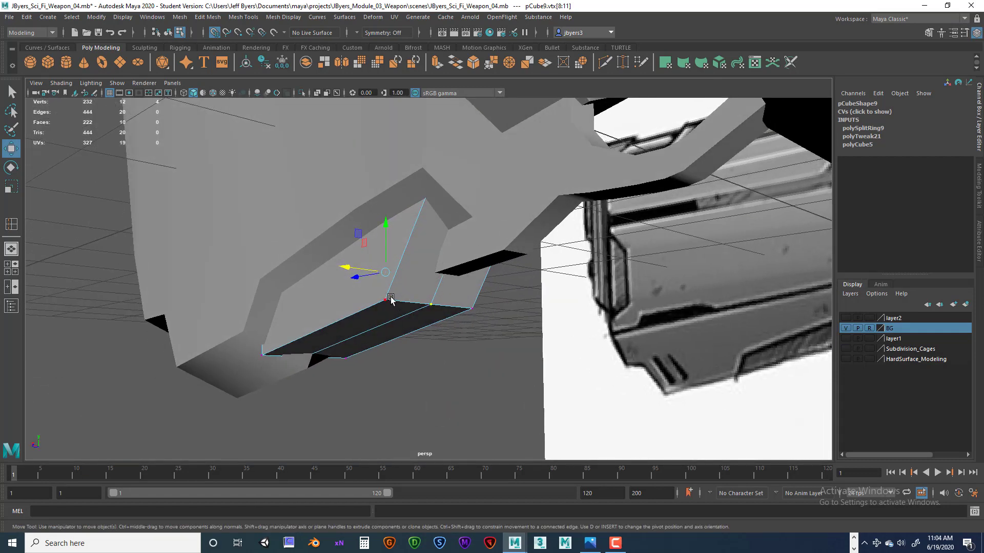
{"action": "left_click", "coordinate": [262, 355]}
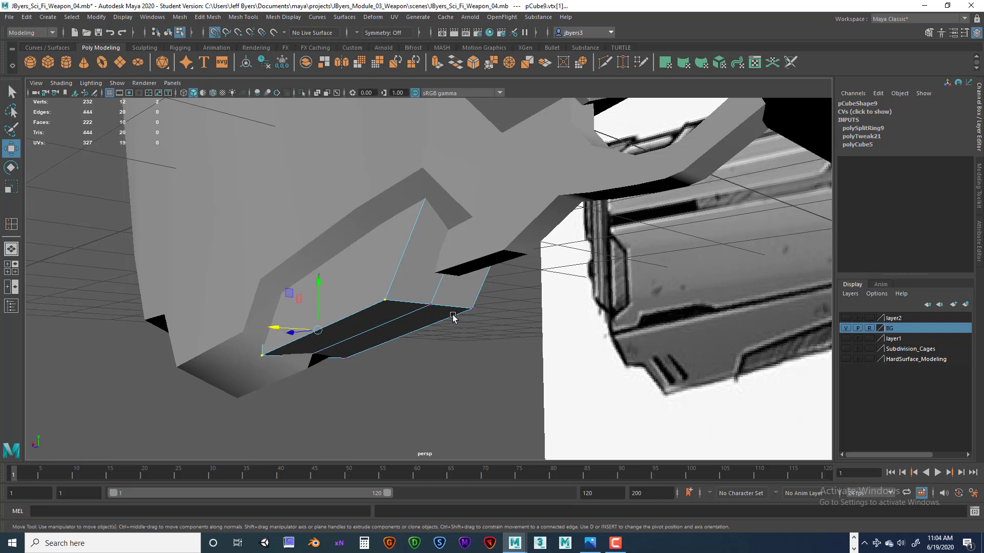
{"action": "mouse_move", "coordinate": [451, 319]}
{"action": "left_mouse_down", "text": "alt"}
{"action": "mouse_move", "coordinate": [583, 308]}
{"action": "mouse_move", "coordinate": [341, 325]}
{"action": "mouse_move", "coordinate": [464, 311]}
{"action": "left_mouse_up", "text": "alt"}
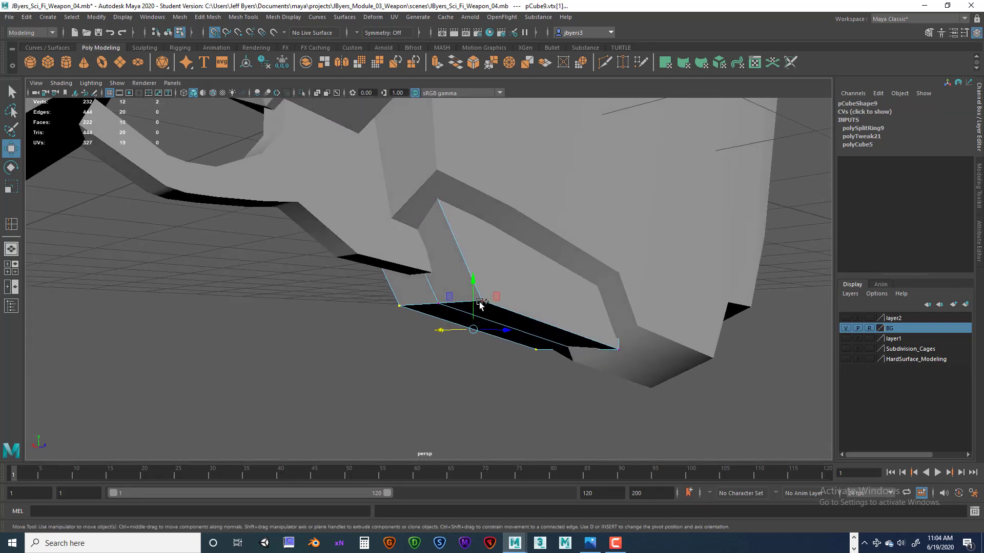
{"action": "left_click", "coordinate": [619, 348], "text": "shift"}
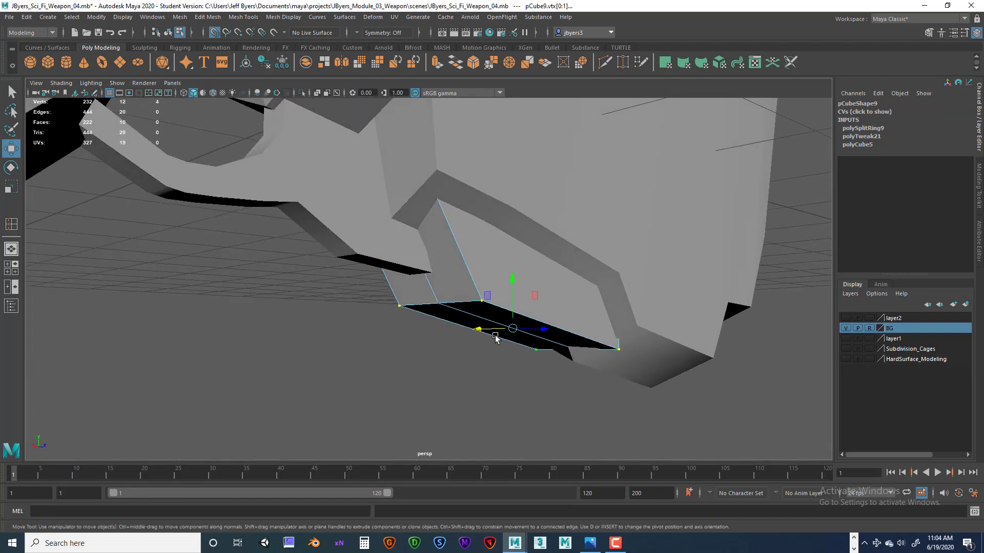
{"action": "left_click_drag", "start_coordinate": [496, 336], "coordinate": [492, 295], "text": "alt"}
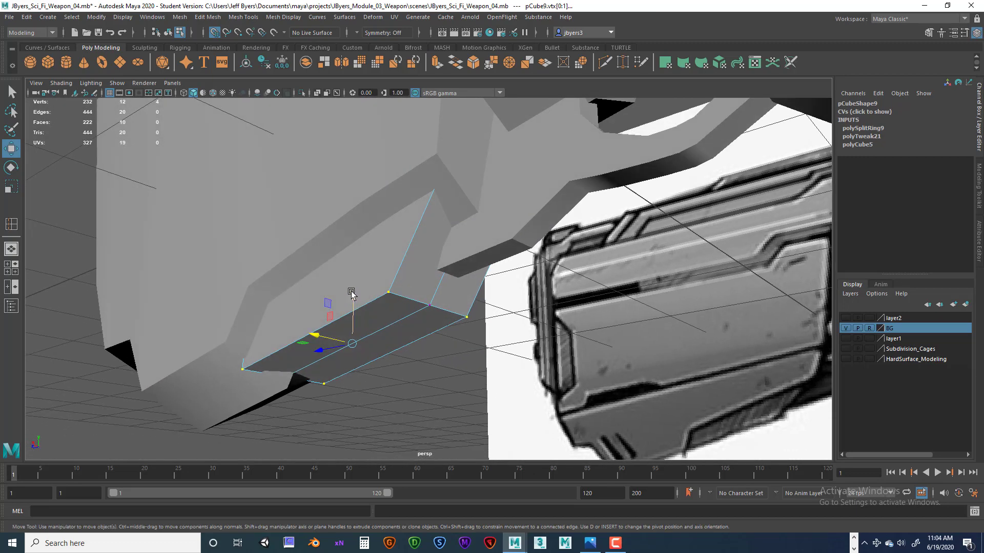
{"action": "left_click_drag", "start_coordinate": [351, 293], "coordinate": [351, 286]}
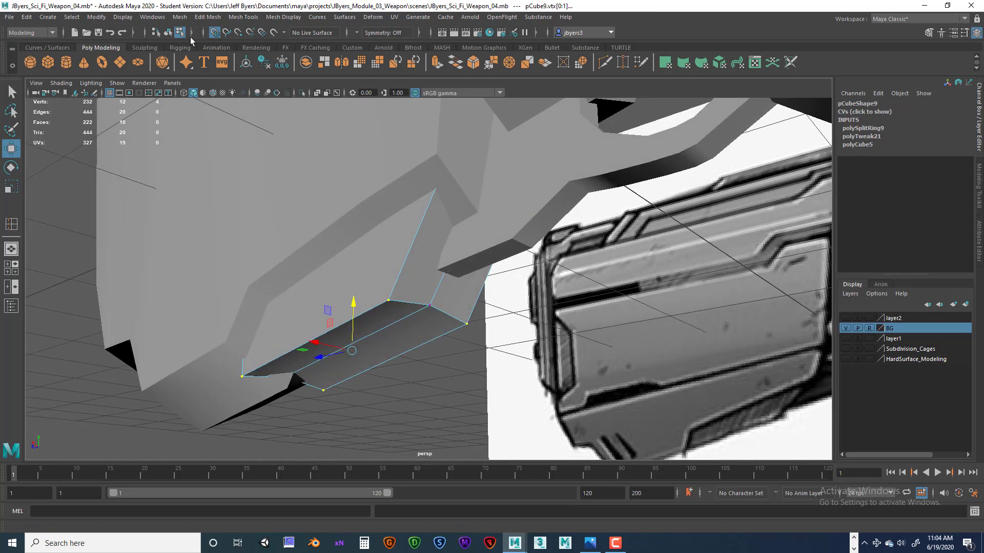
{"action": "left_click", "coordinate": [214, 34]}
{"action": "left_click_drag", "start_coordinate": [354, 307], "coordinate": [319, 313]}
{"action": "scroll", "coordinate": [297, 307], "scroll_direction": "down", "scroll_amount": 3}
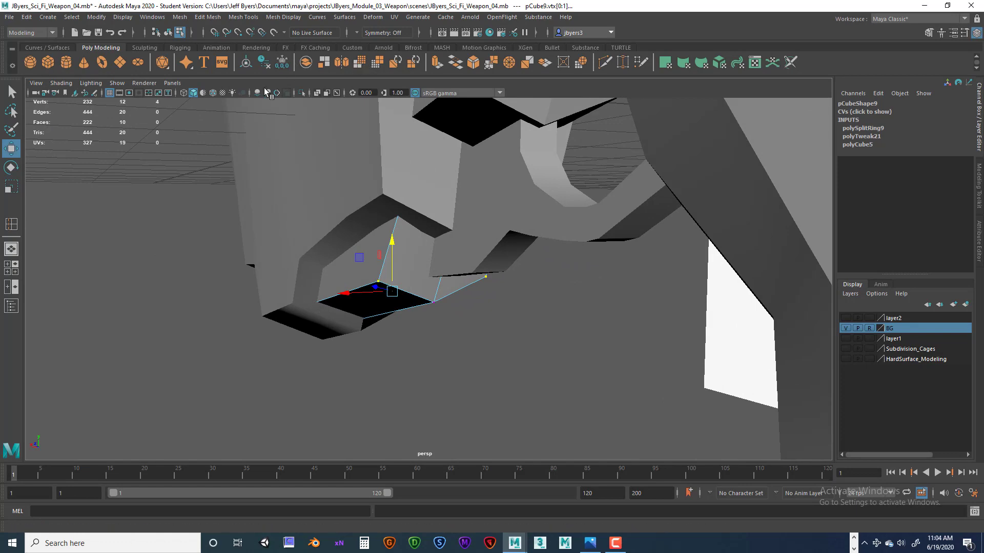
- Turn on wireframe on shaded in the perspective view and return the underside panel to object selection
{"action": "left_click", "coordinate": [213, 93]}
{"action": "left_click_drag", "start_coordinate": [413, 310], "coordinate": [517, 169], "text": "alt"}
{"action": "left_click_drag", "start_coordinate": [496, 213], "coordinate": [464, 264], "text": "alt"}
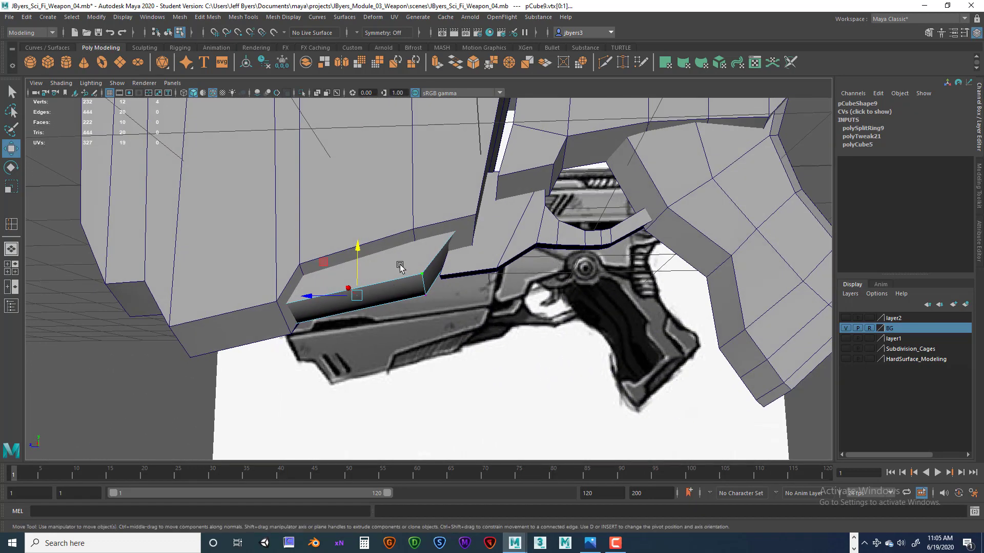
{"action": "right_click_drag", "start_coordinate": [400, 266], "coordinate": [384, 324]}
{"action": "scroll", "coordinate": [412, 322], "scroll_direction": "down", "scroll_amount": 3}
{"action": "mouse_move", "coordinate": [447, 339]}
{"action": "left_mouse_down", "text": "alt"}
{"action": "mouse_move", "coordinate": [472, 348]}
{"action": "mouse_move", "coordinate": [439, 331]}
{"action": "mouse_move", "coordinate": [410, 334]}
{"action": "mouse_move", "coordinate": [439, 338]}
{"action": "left_mouse_up", "text": "alt"}
{"action": "scroll", "coordinate": [439, 339], "scroll_direction": "up", "scroll_amount": 5}
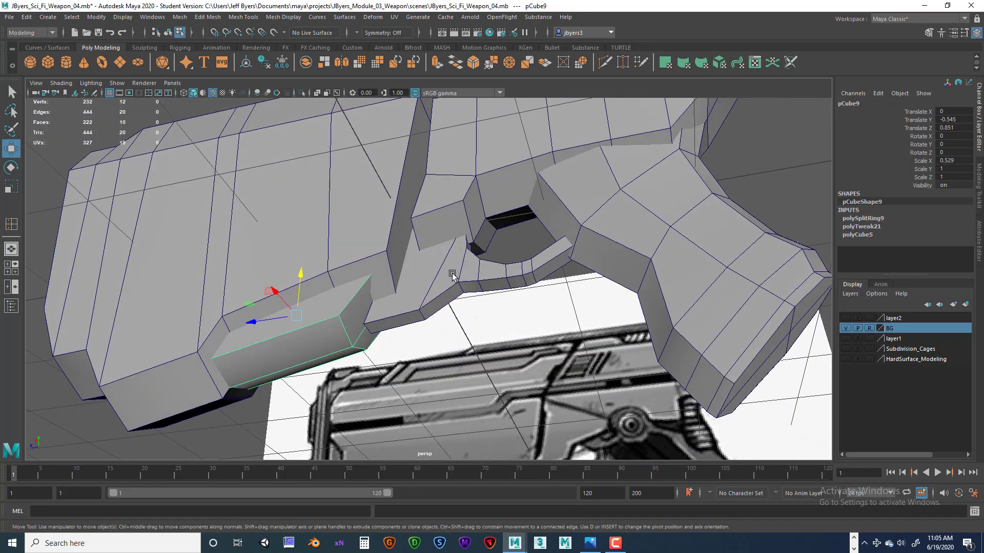
- Select the trigger guard and insert an edge loop lengthwise along the middle of its thickness
{"action": "left_click", "coordinate": [453, 276], "text": "shift"}
{"action": "left_click_drag", "start_coordinate": [452, 275], "coordinate": [432, 293], "text": "alt"}
{"action": "right_click_drag", "start_coordinate": [442, 260], "coordinate": [430, 323]}
{"action": "right_click_drag", "start_coordinate": [449, 276], "coordinate": [384, 286], "text": "shift"}
{"action": "left_click_drag", "start_coordinate": [457, 285], "coordinate": [457, 286]}
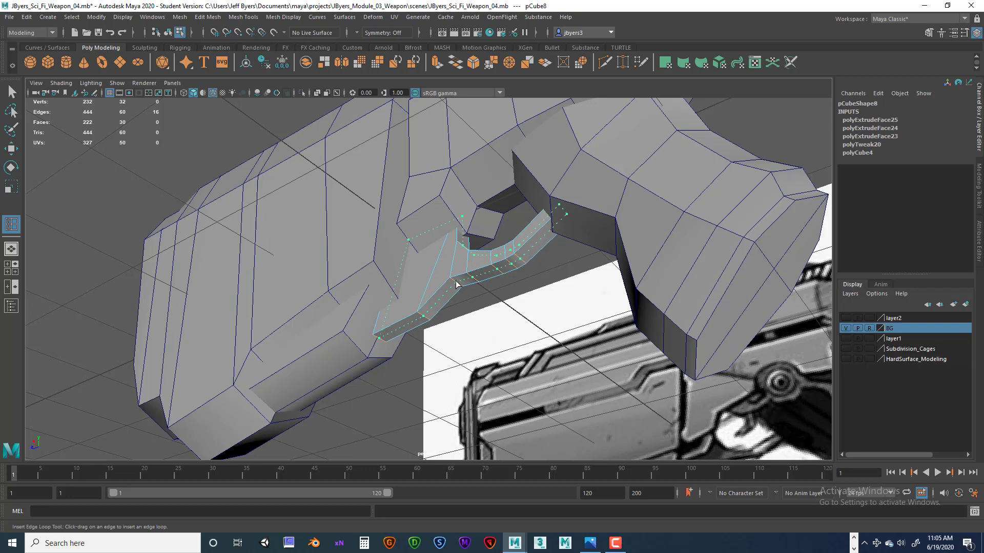
{"action": "left_click_drag", "start_coordinate": [457, 284], "coordinate": [379, 314]}
- Move the trigger guard's lower front vertices forward and down in the side view to meet the underside panel's rear edge
{"action": "key", "text": "space"}
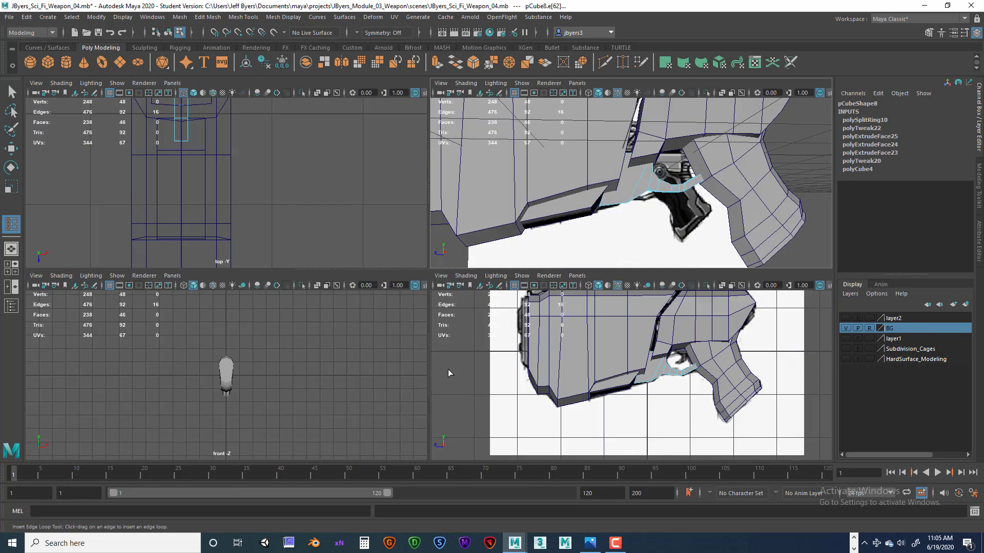
{"action": "key", "text": "space"}
{"action": "scroll", "coordinate": [461, 323], "scroll_direction": "up", "scroll_amount": 5}
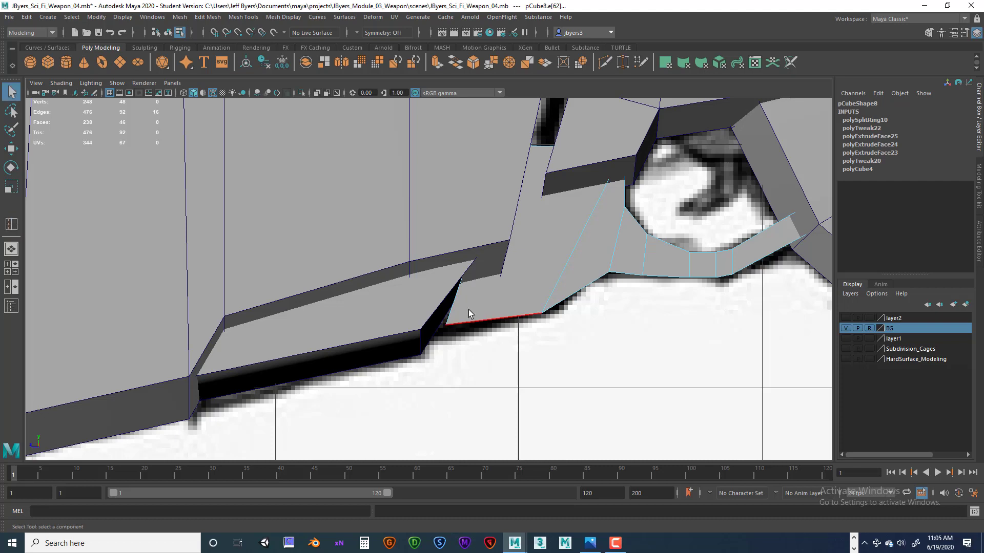
{"action": "right_click_drag", "start_coordinate": [466, 310], "coordinate": [423, 272]}
{"action": "left_click_drag", "start_coordinate": [442, 321], "coordinate": [466, 354]}
{"action": "key", "text": "w"}
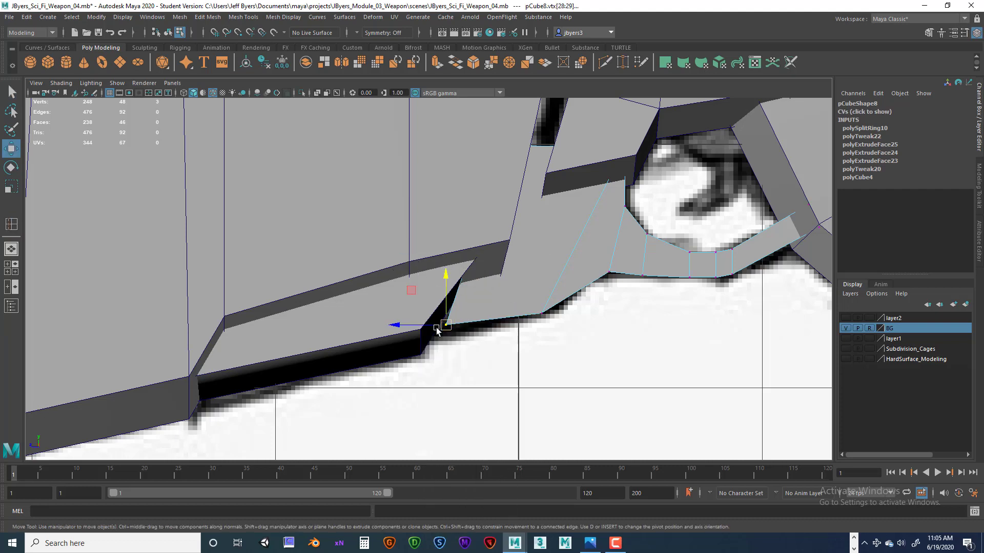
{"action": "left_click_drag", "start_coordinate": [431, 327], "coordinate": [413, 328]}
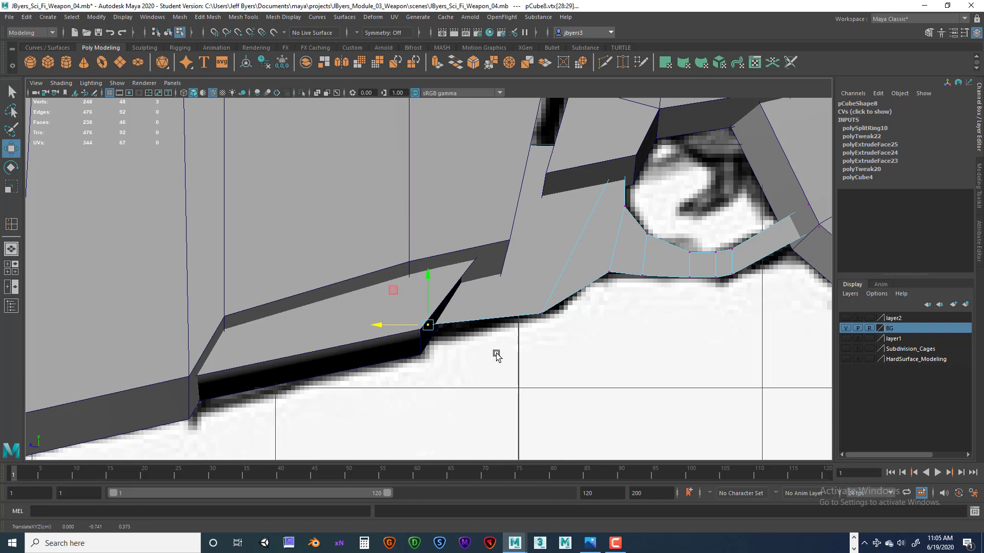
{"action": "left_click_drag", "start_coordinate": [431, 280], "coordinate": [425, 293]}
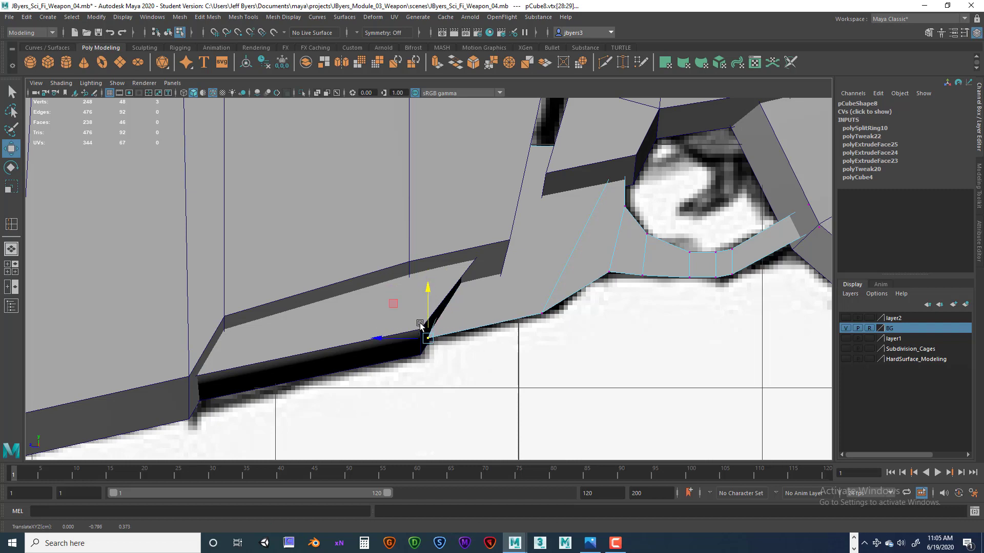
{"action": "left_click_drag", "start_coordinate": [404, 339], "coordinate": [396, 338]}
{"action": "left_click_drag", "start_coordinate": [476, 346], "coordinate": [436, 348], "text": "alt"}
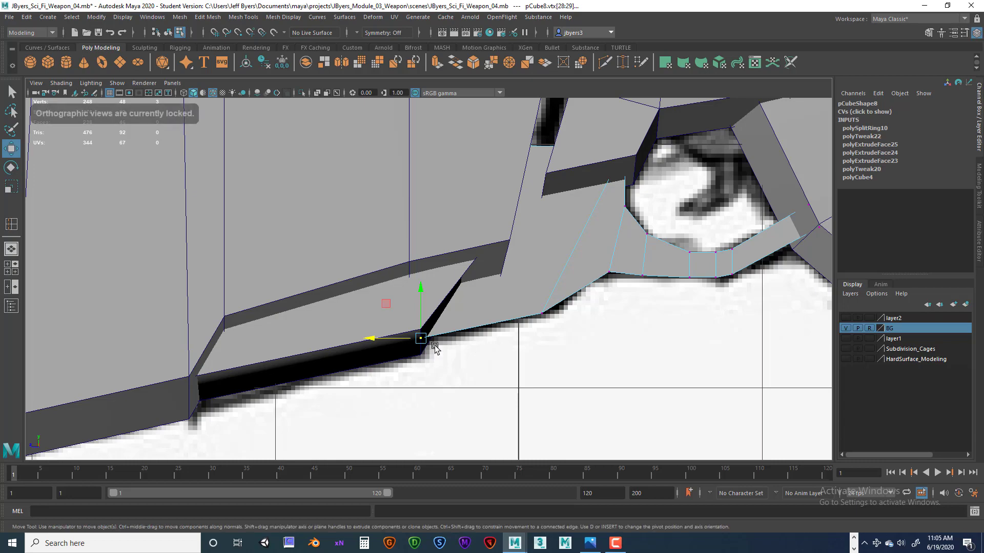
- Switch the trigger guard to edge selection and check its centre edge loop from below in perspective
{"action": "key", "text": "space"}
{"action": "key", "text": "space"}
{"action": "left_click_drag", "start_coordinate": [622, 246], "coordinate": [472, 290], "text": "alt"}
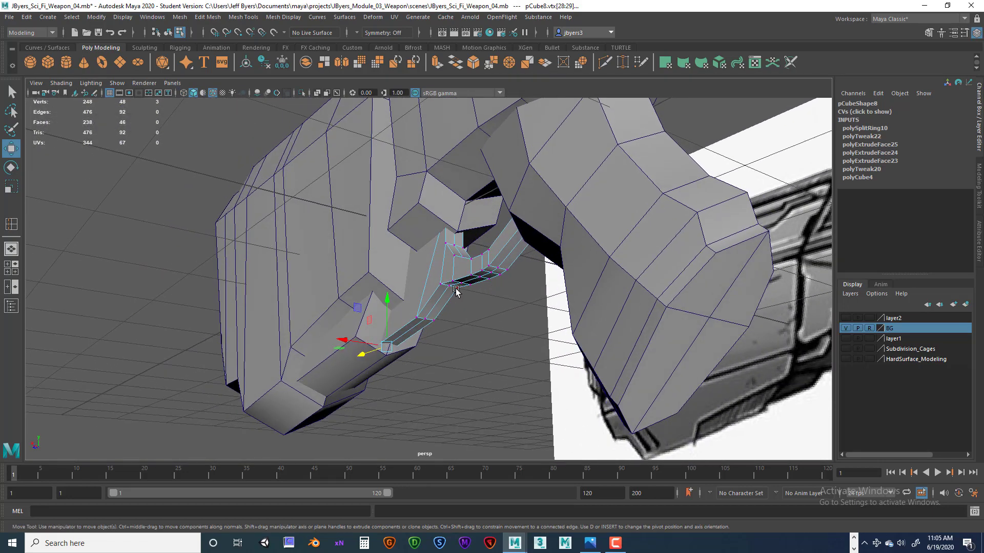
{"action": "right_click_drag", "start_coordinate": [455, 288], "coordinate": [450, 229]}
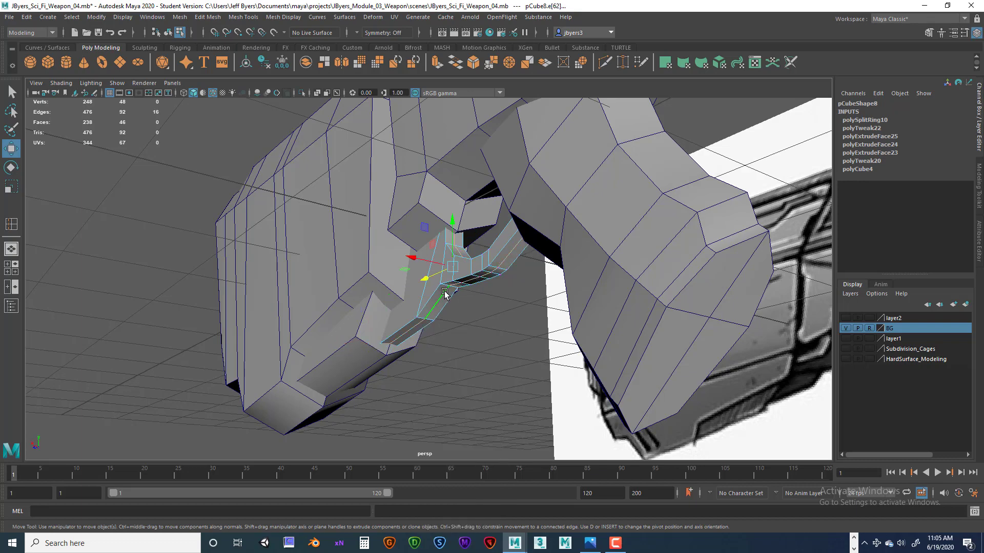
{"action": "left_click_drag", "start_coordinate": [435, 310], "coordinate": [509, 339], "text": "alt"}
- Display the side view in wireframe to compare the trigger guard's shape with the reference image
{"action": "key", "text": "space"}
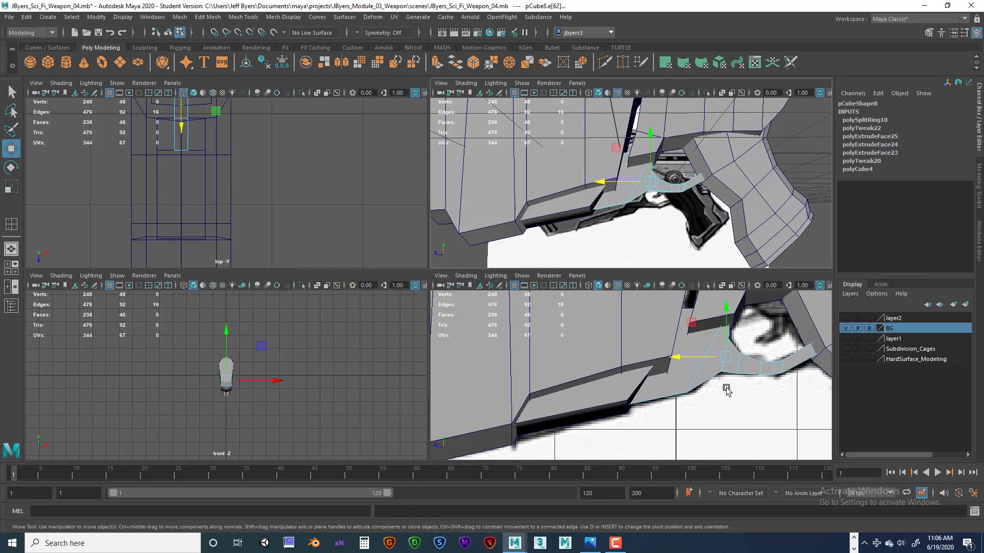
{"action": "key", "text": "space"}
{"action": "scroll", "coordinate": [630, 362], "scroll_direction": "down", "scroll_amount": 5}
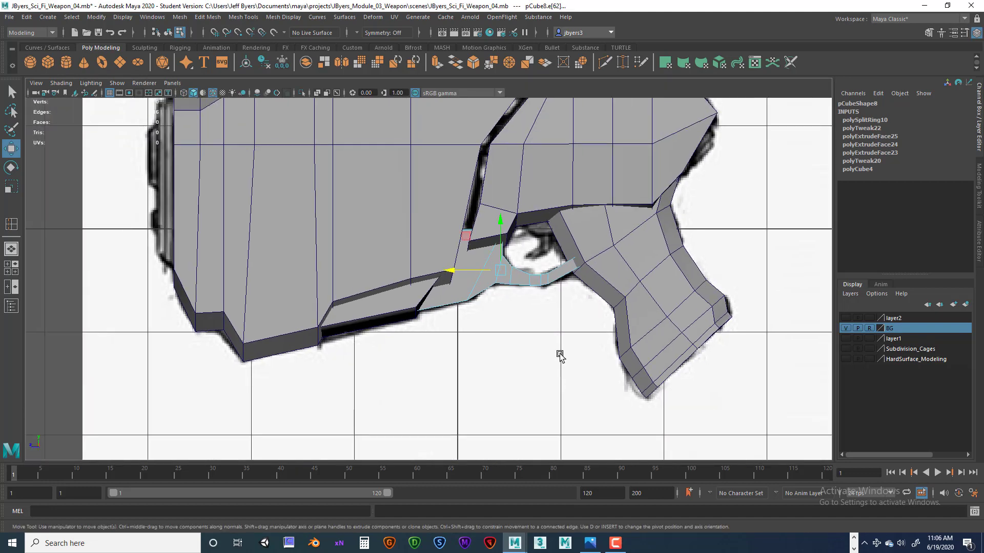
{"action": "key", "text": "4"}
{"action": "scroll", "coordinate": [563, 359], "scroll_direction": "up", "scroll_amount": 4}
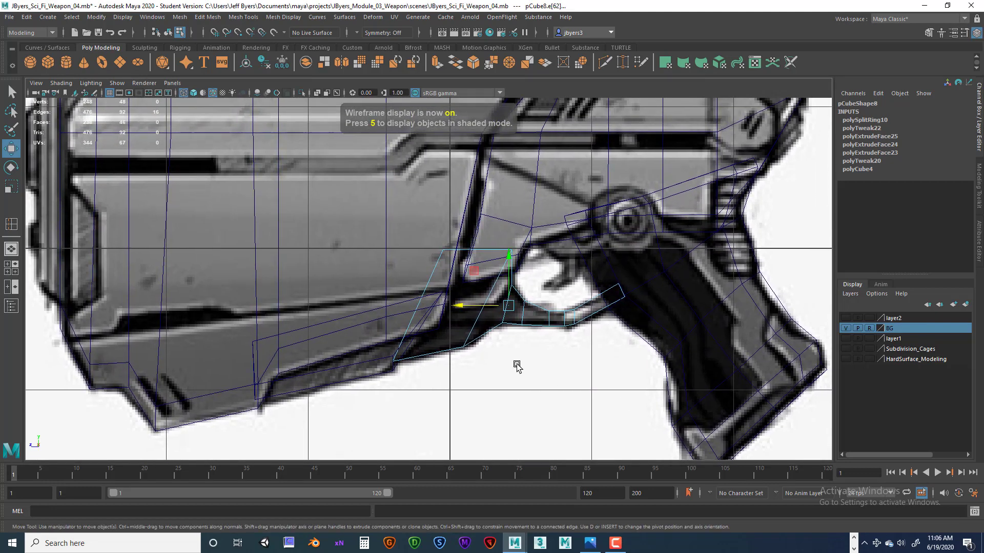
{"action": "scroll", "coordinate": [492, 367], "scroll_direction": "up", "scroll_amount": 4}
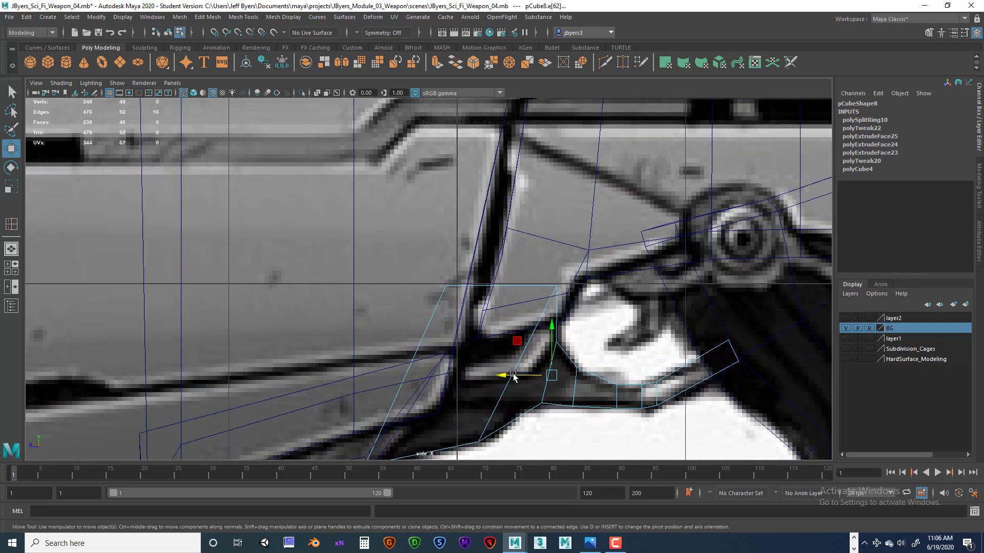
- Try to lower the trigger guard's centre edges in the side view after removing part of the current edge selection
{"action": "middle_click_drag", "start_coordinate": [511, 303], "coordinate": [520, 241], "text": "alt"}
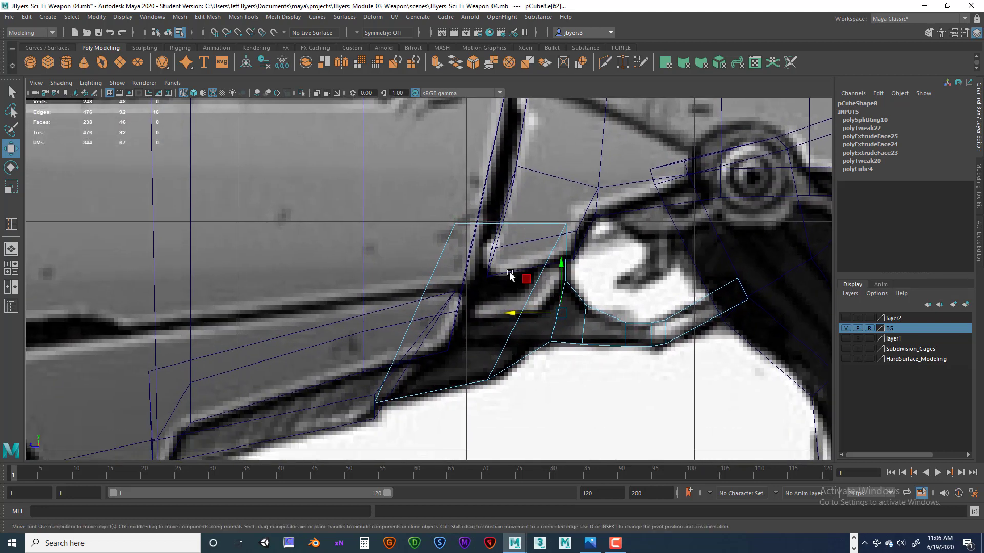
{"action": "left_click", "coordinate": [12, 110]}
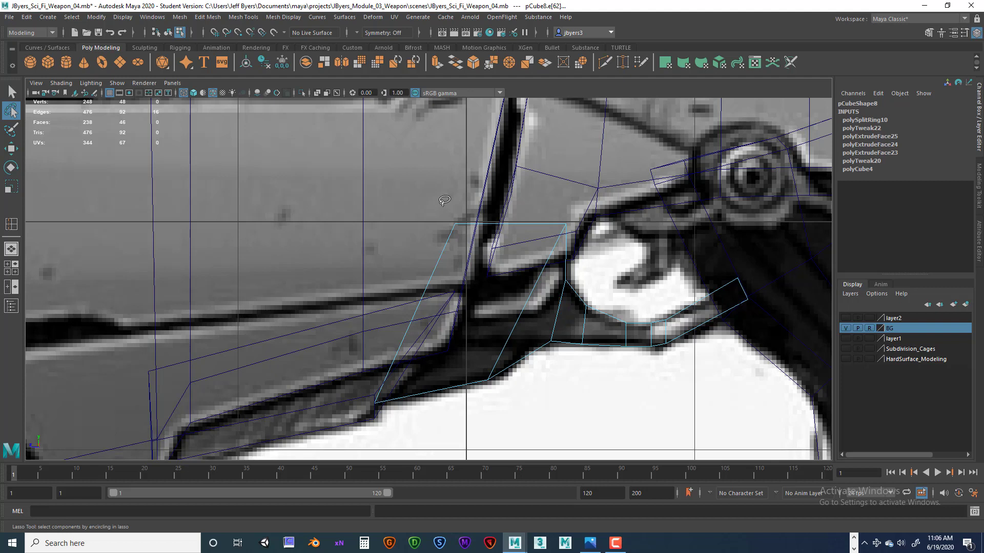
{"action": "mouse_move", "coordinate": [471, 195]}
{"action": "left_mouse_down"}
{"action": "mouse_move", "coordinate": [605, 191]}
{"action": "mouse_move", "coordinate": [769, 220]}
{"action": "mouse_move", "coordinate": [763, 269]}
{"action": "mouse_move", "coordinate": [728, 300]}
{"action": "mouse_move", "coordinate": [666, 323]}
{"action": "mouse_move", "coordinate": [477, 297]}
{"action": "mouse_move", "coordinate": [419, 245]}
{"action": "left_mouse_up"}
{"action": "key", "text": "space"}
{"action": "key", "text": "space"}
{"action": "mouse_move", "coordinate": [597, 268]}
{"action": "left_mouse_down", "text": "alt"}
{"action": "mouse_move", "coordinate": [569, 260]}
{"action": "mouse_move", "coordinate": [610, 255]}
{"action": "mouse_move", "coordinate": [598, 269]}
{"action": "mouse_move", "coordinate": [612, 274]}
{"action": "left_mouse_up", "text": "alt"}
{"action": "key", "text": "space"}
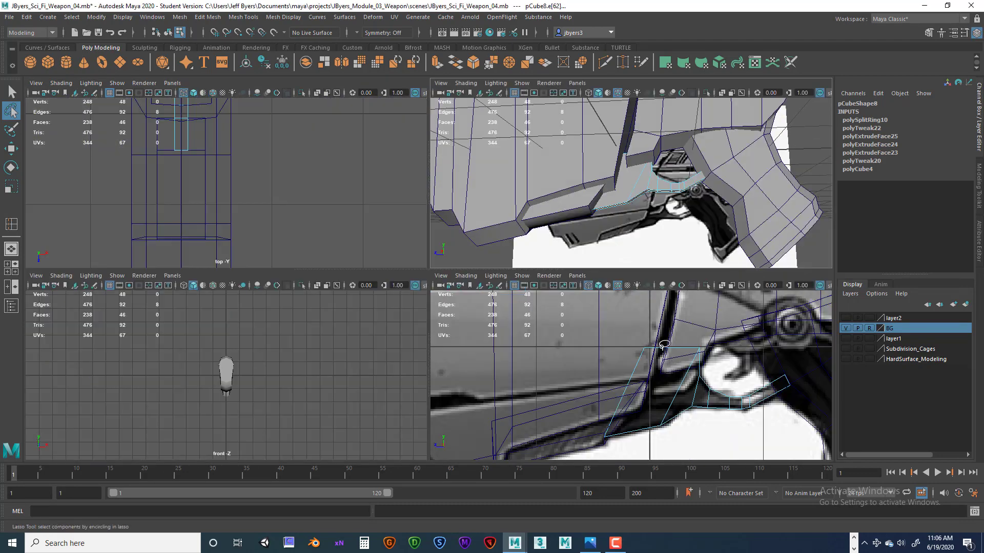
{"action": "key", "text": "space"}
{"action": "middle_click_drag", "start_coordinate": [595, 319], "coordinate": [562, 312], "text": "alt"}
{"action": "key", "text": "w"}
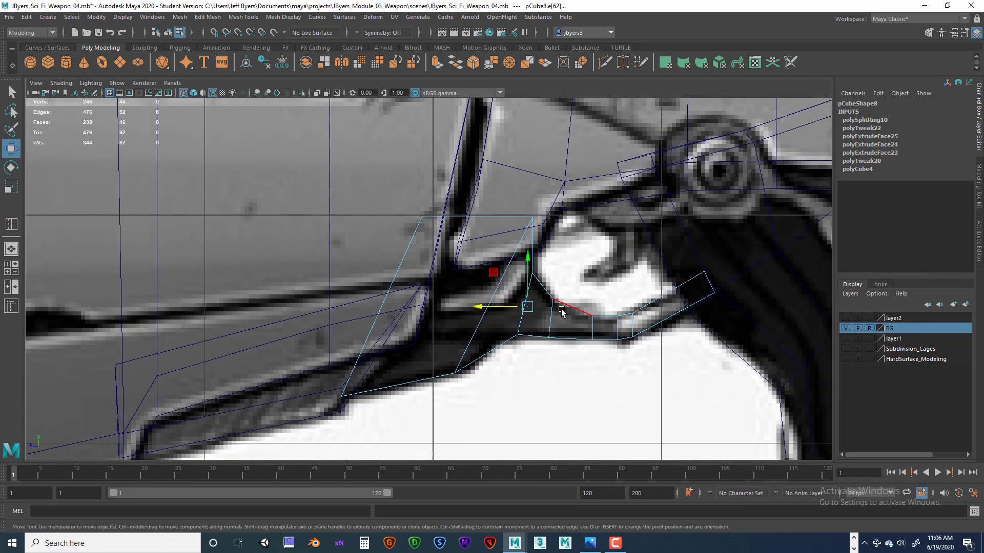
{"action": "left_click_drag", "start_coordinate": [527, 258], "coordinate": [526, 263]}
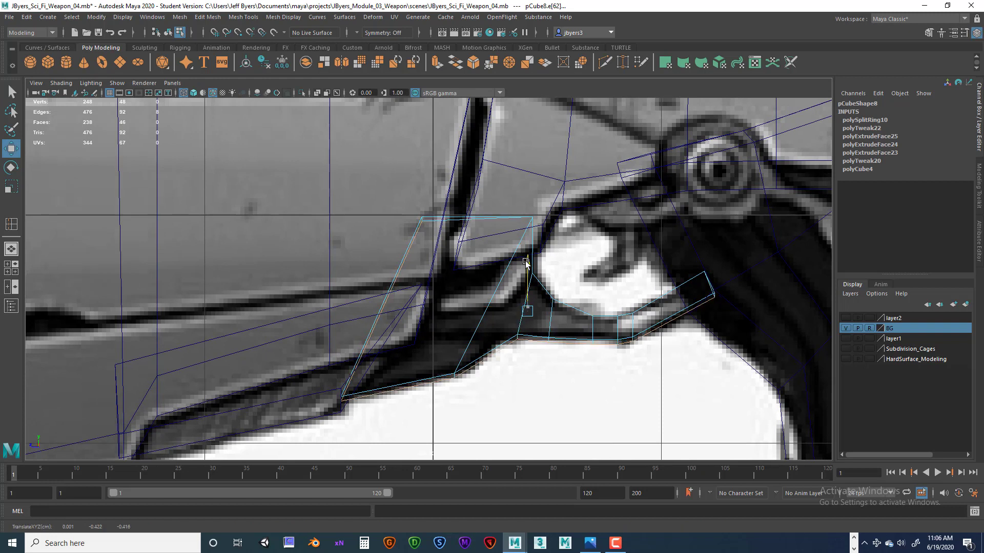
{"action": "key", "text": "ctrl+z"}
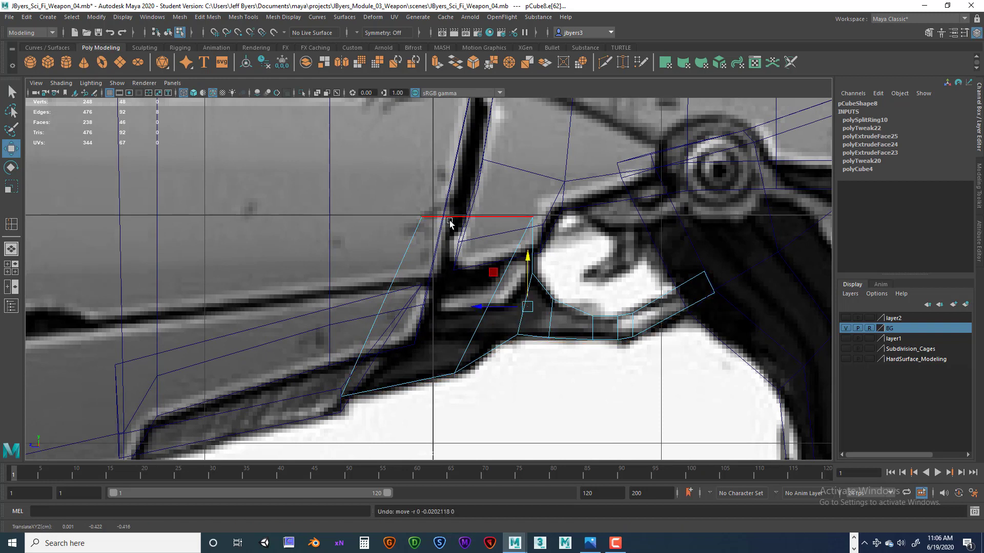
- Try again to lower the trigger guard's bottom centre edges, leaving its top edge out of the selection
{"action": "left_click_drag", "start_coordinate": [400, 197], "coordinate": [441, 246], "text": "ctrl"}
{"action": "left_click_drag", "start_coordinate": [527, 294], "coordinate": [525, 303]}
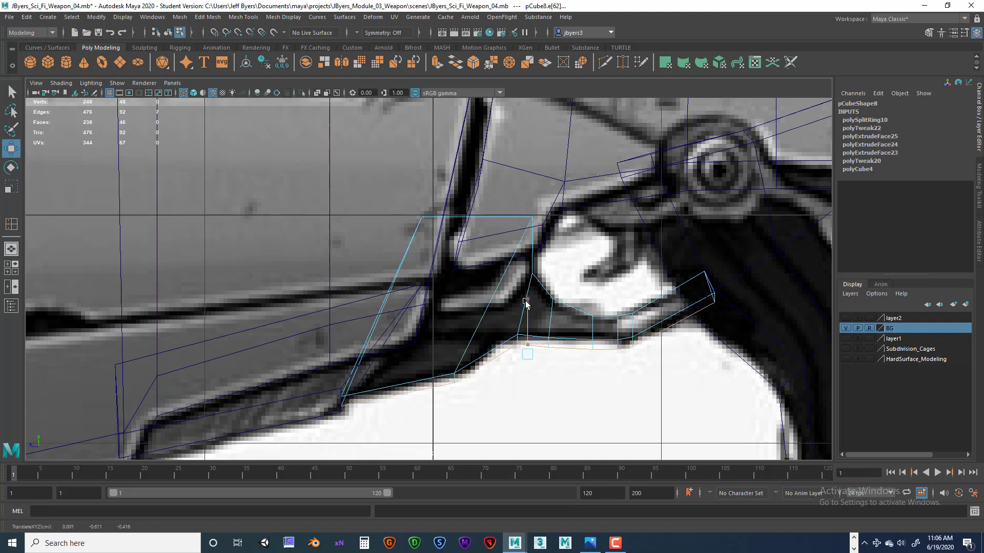
{"action": "key", "text": "ctrl+z"}
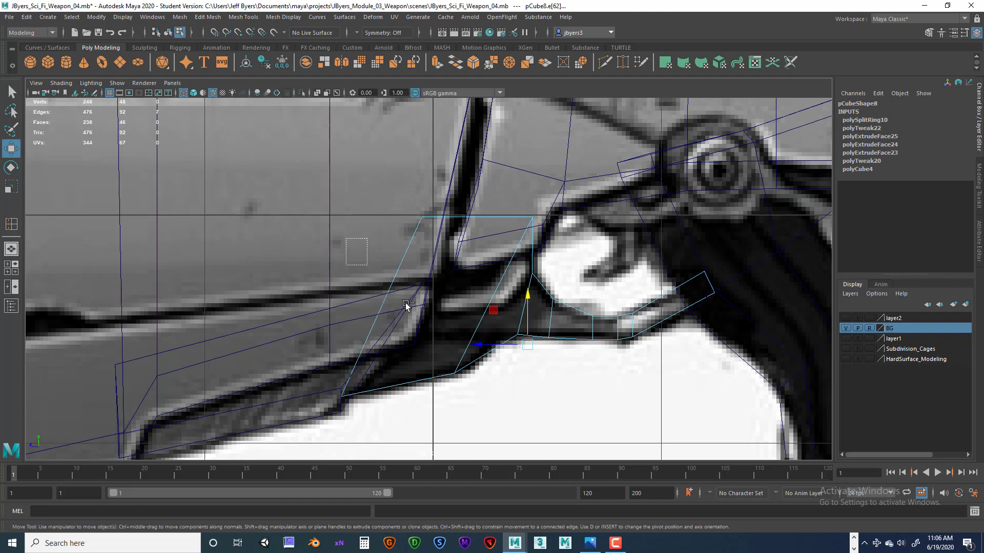
{"action": "left_click_drag", "start_coordinate": [533, 322], "coordinate": [525, 308]}
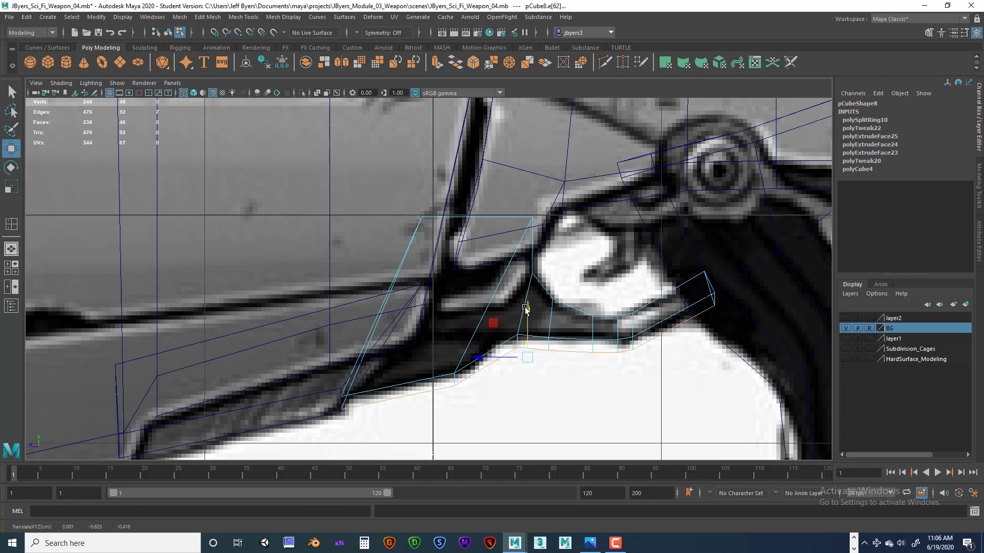
{"action": "key", "text": "ctrl+a"}
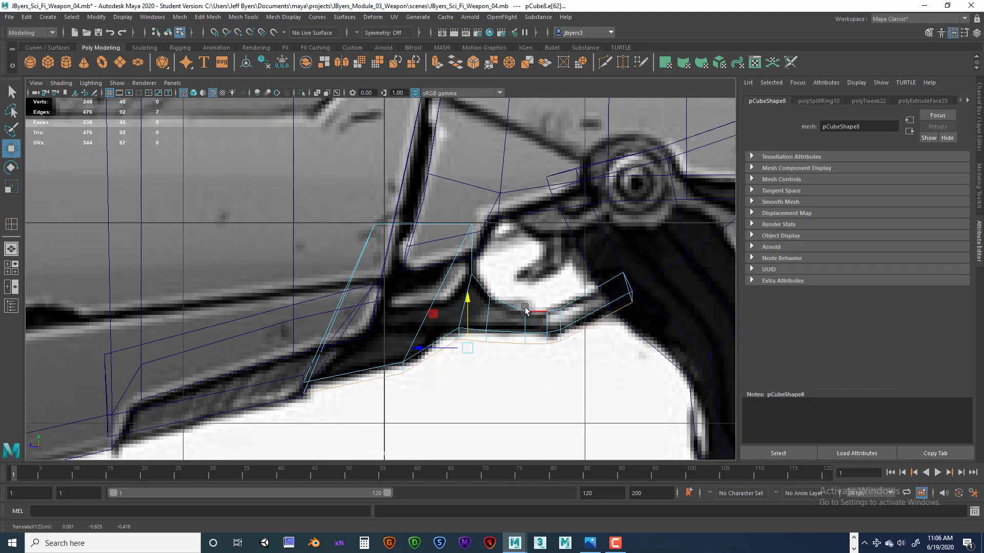
{"action": "key", "text": "ctrl+z"}
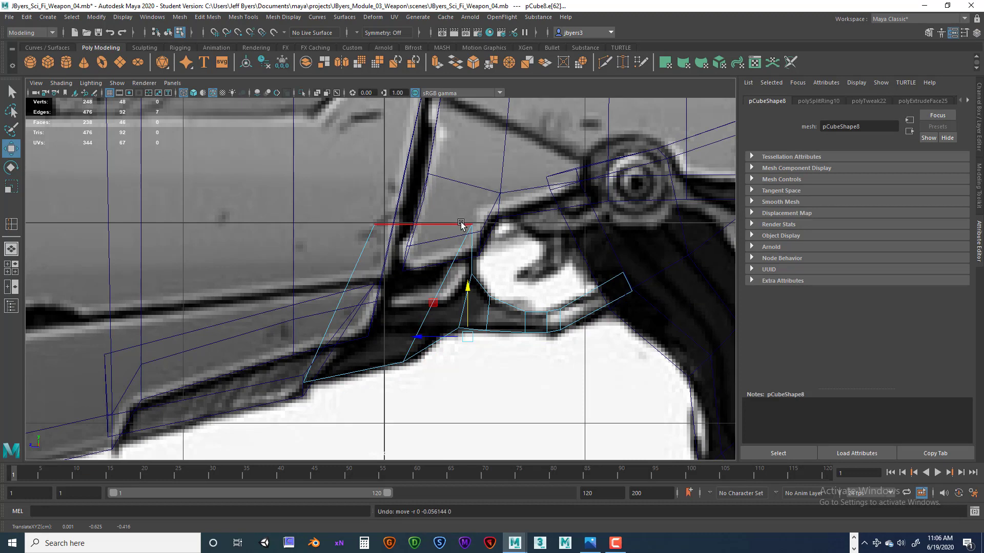
- Return the trigger guard to object mode and isolate it in the perspective view
{"action": "right_click_drag", "start_coordinate": [463, 228], "coordinate": [453, 291]}
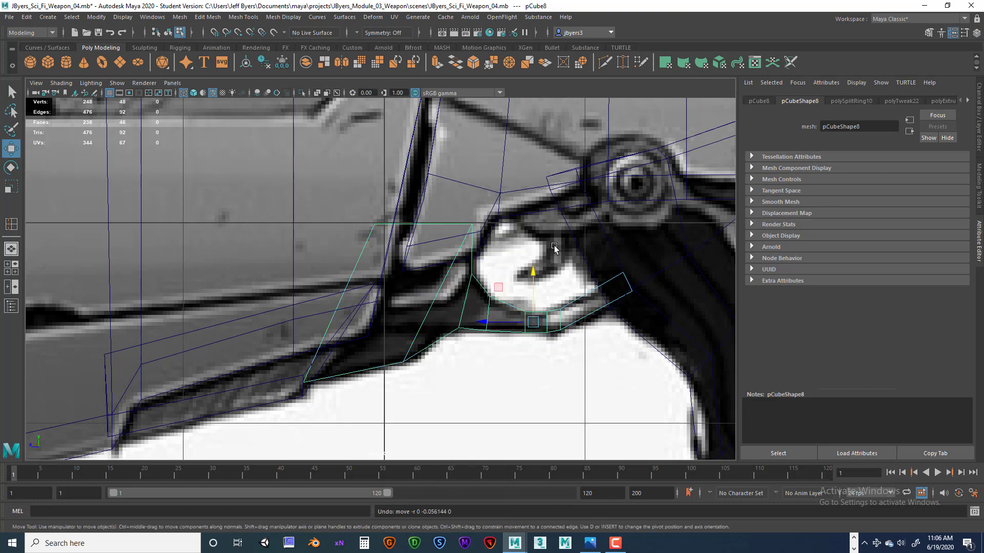
{"action": "key", "text": "space"}
{"action": "key", "text": "space"}
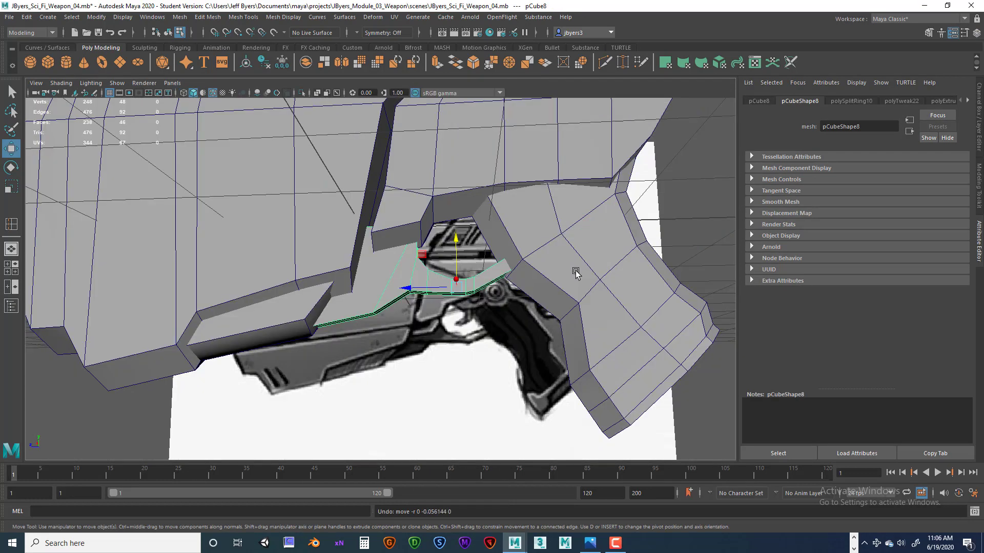
{"action": "left_click_drag", "start_coordinate": [575, 274], "coordinate": [473, 267], "text": "alt"}
{"action": "left_click_drag", "start_coordinate": [664, 361], "coordinate": [582, 340], "text": "alt"}
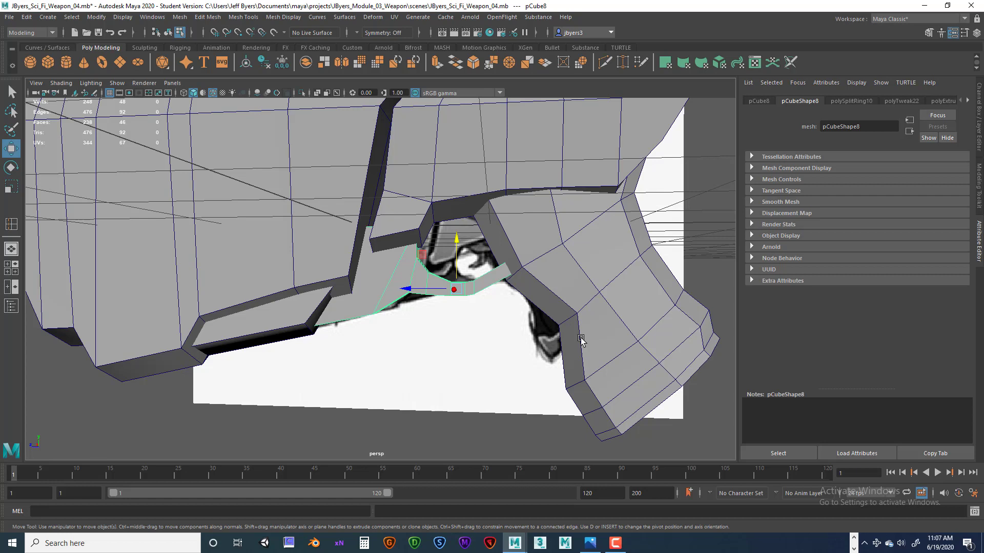
{"action": "key", "text": "ctrl+1"}
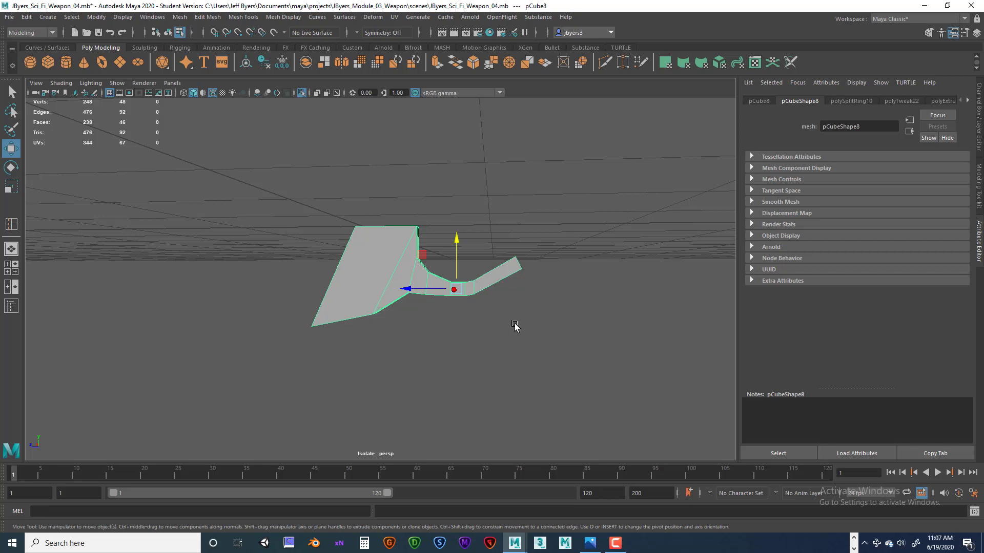
- Toggle the trigger guard's isolation on and off to compare the part alone with the whole weapon
{"action": "key", "text": "ctrl+1"}
{"action": "key", "text": "ctrl+1"}
{"action": "key", "text": "ctrl+1"}
{"action": "key", "text": "ctrl+1"}
{"action": "key", "text": "ctrl+1"}
{"action": "key", "text": "ctrl+1"}
{"action": "key", "text": "ctrl+1"}
{"action": "key", "text": "ctrl+1"}
{"action": "key", "text": "ctrl+1"}
{"action": "key", "text": "ctrl+1"}
{"action": "key", "text": "ctrl+1"}
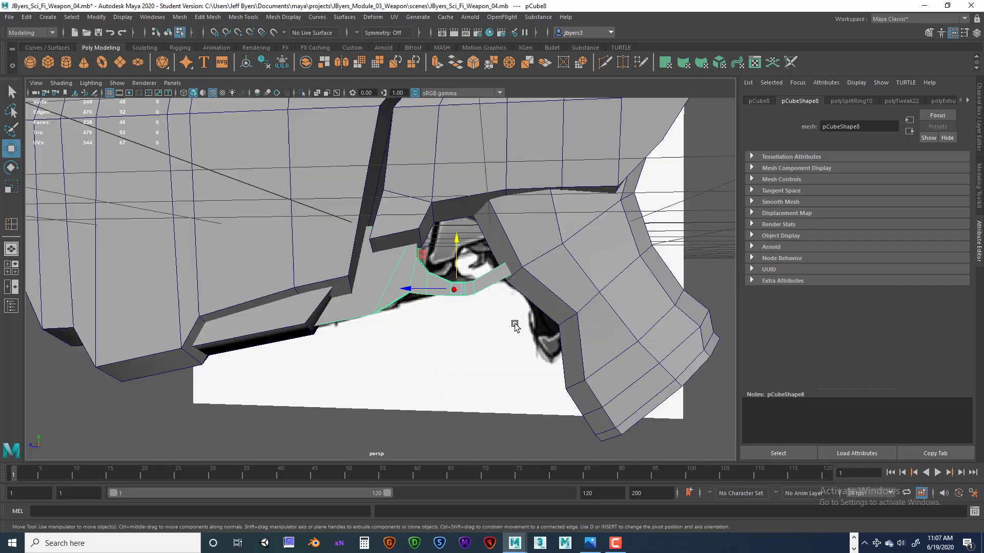
{"action": "key", "text": "ctrl+1"}
{"action": "key", "text": "ctrl+1"}
{"action": "key", "text": "ctrl+1"}
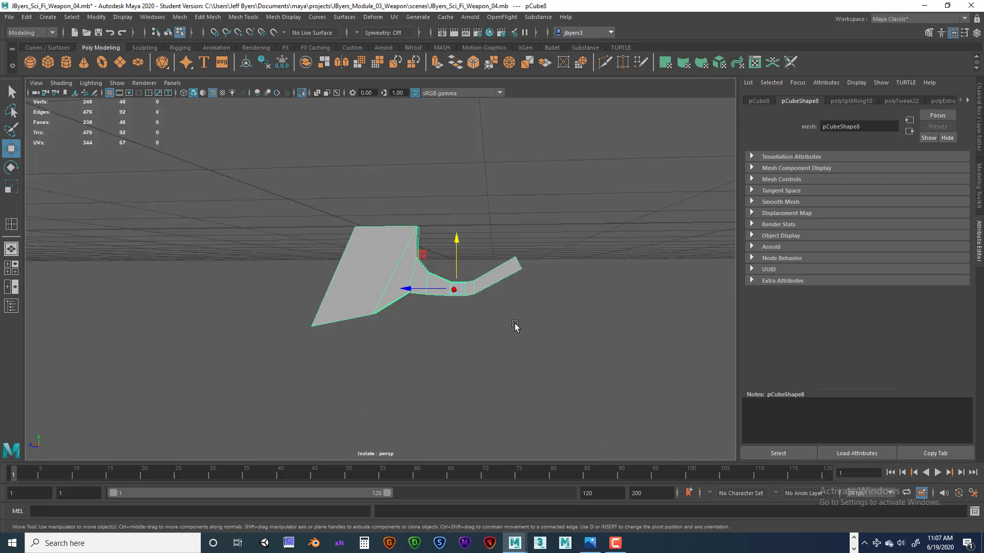
{"action": "key", "text": "ctrl+1"}
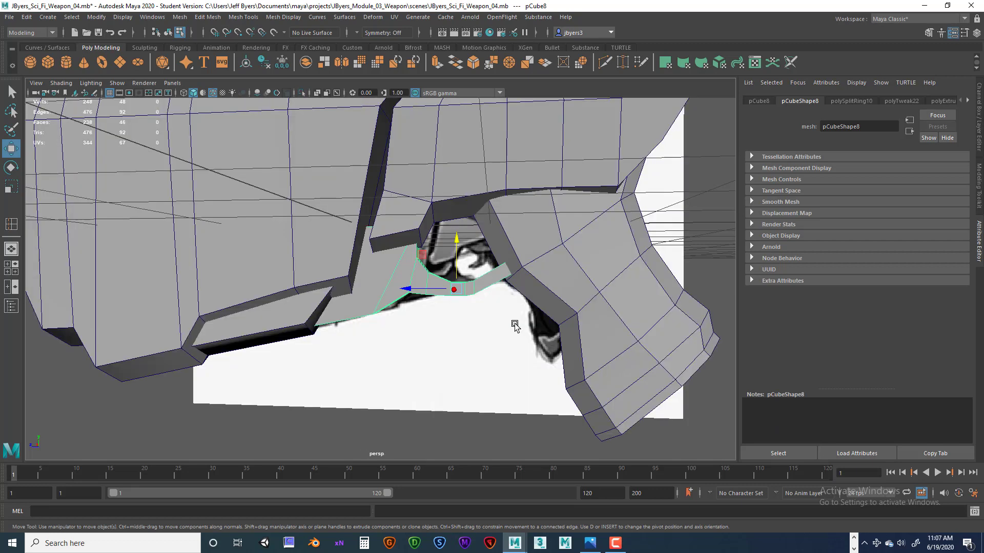
{"action": "key", "text": "ctrl+1"}
{"action": "key", "text": "ctrl+1"}
{"action": "key", "text": "ctrl+1"}
- Select the vertices along the centre loop on the trigger guard's underside
{"action": "left_click_drag", "start_coordinate": [515, 314], "coordinate": [475, 268], "text": "alt"}
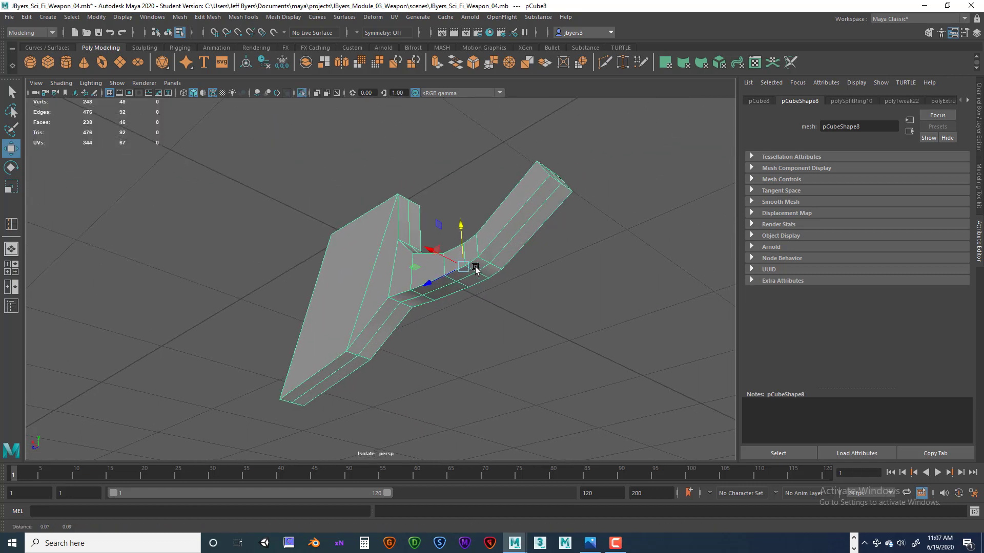
{"action": "right_click_drag", "start_coordinate": [532, 209], "coordinate": [482, 209]}
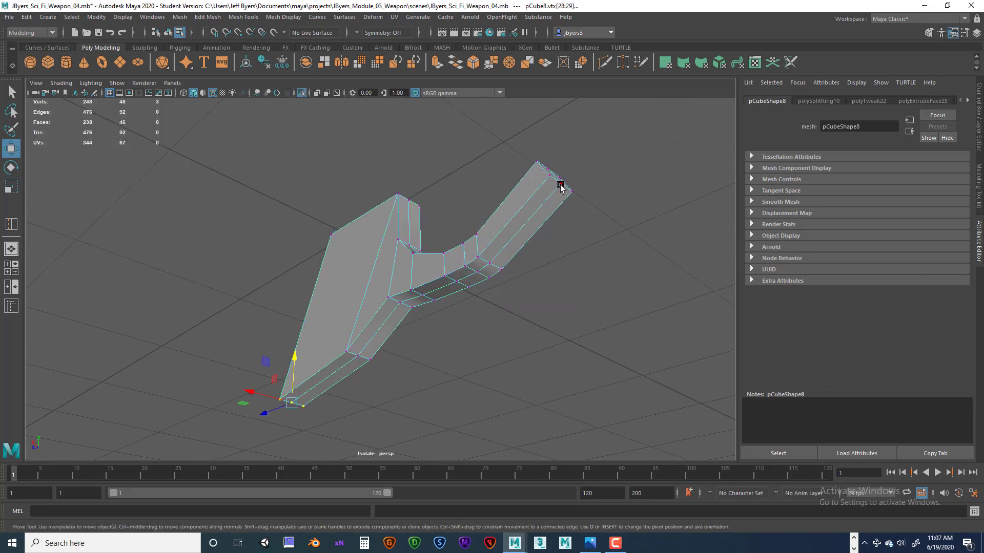
{"action": "left_click", "coordinate": [560, 185]}
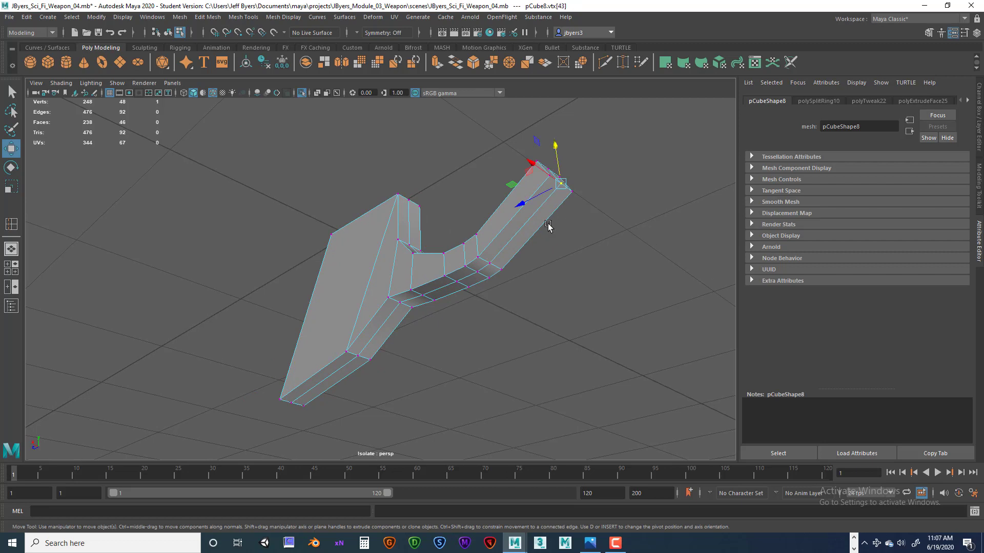
{"action": "left_click", "coordinate": [490, 263], "text": "shift"}
{"action": "left_click", "coordinate": [477, 272], "text": "shift"}
{"action": "key", "text": "q"}
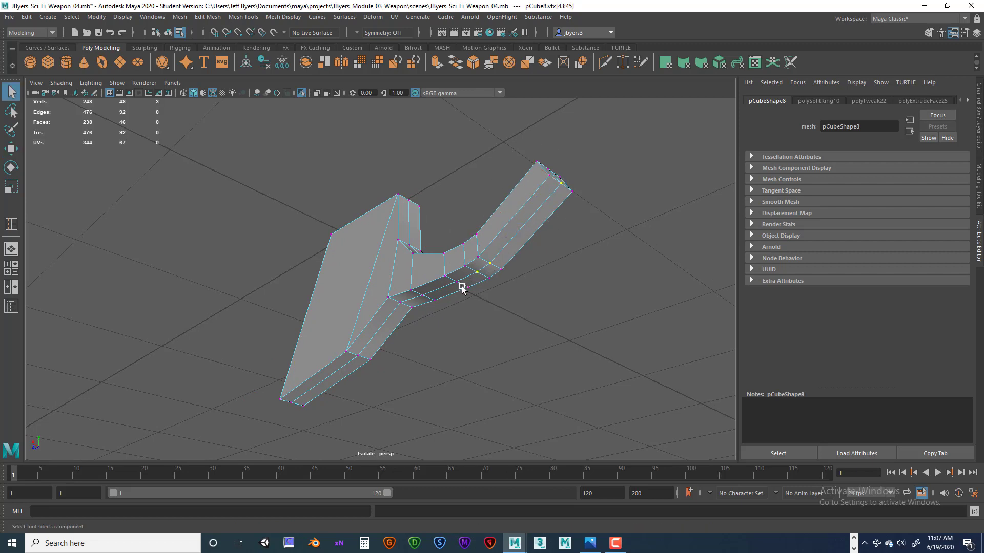
{"action": "left_click", "coordinate": [407, 305], "text": "shift"}
{"action": "mouse_move", "coordinate": [343, 354]}
{"action": "left_mouse_down", "text": "alt"}
{"action": "mouse_move", "coordinate": [451, 287]}
{"action": "mouse_move", "coordinate": [369, 328]}
{"action": "mouse_move", "coordinate": [325, 359]}
{"action": "mouse_move", "coordinate": [331, 367]}
{"action": "left_mouse_up", "text": "alt"}
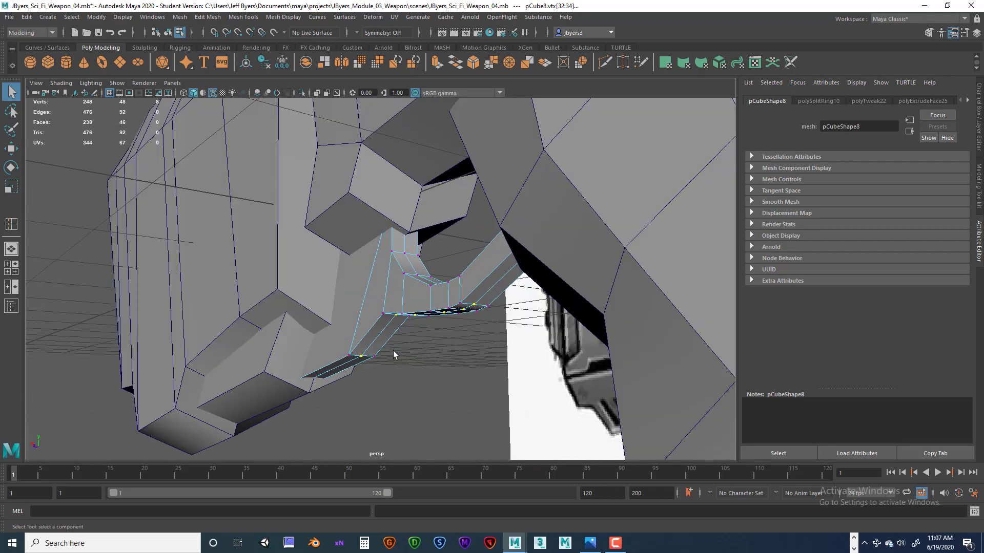
- Move the trigger guard's underside centre vertices down to angle its bottom faces, then return to object mode and deselect it
{"action": "left_click_drag", "start_coordinate": [393, 353], "coordinate": [426, 351], "text": "alt"}
{"action": "key", "text": "w"}
{"action": "mouse_move", "coordinate": [414, 277]}
{"action": "left_mouse_down"}
{"action": "mouse_move", "coordinate": [417, 290]}
{"action": "mouse_move", "coordinate": [390, 287]}
{"action": "mouse_move", "coordinate": [457, 290]}
{"action": "mouse_move", "coordinate": [429, 281]}
{"action": "mouse_move", "coordinate": [432, 270]}
{"action": "mouse_move", "coordinate": [436, 314]}
{"action": "mouse_move", "coordinate": [417, 329]}
{"action": "mouse_move", "coordinate": [437, 334]}
{"action": "mouse_move", "coordinate": [456, 333]}
{"action": "mouse_move", "coordinate": [512, 286]}
{"action": "mouse_move", "coordinate": [518, 293]}
{"action": "mouse_move", "coordinate": [421, 288]}
{"action": "left_mouse_up"}
{"action": "right_click_drag", "start_coordinate": [367, 293], "coordinate": [362, 325]}
{"action": "scroll", "coordinate": [404, 372], "scroll_direction": "down", "scroll_amount": 4}
{"action": "left_click", "coordinate": [404, 376]}
{"action": "left_click_drag", "start_coordinate": [405, 376], "coordinate": [475, 378], "text": "alt"}
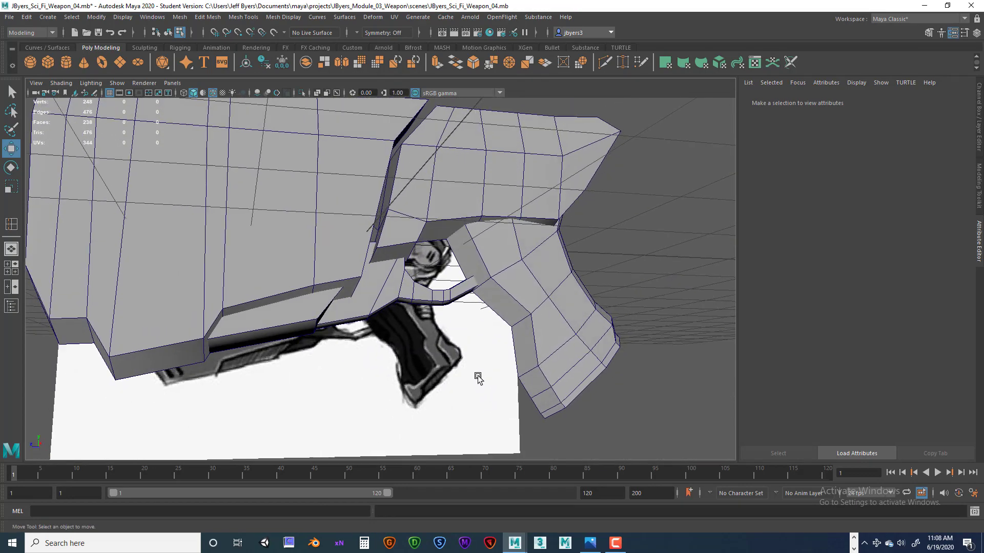
- Compare the trigger guard and the whole weapon blockout with the reference image in the side view
{"action": "key", "text": "space"}
{"action": "key", "text": "space"}
{"action": "scroll", "coordinate": [543, 369], "scroll_direction": "down", "scroll_amount": 6}
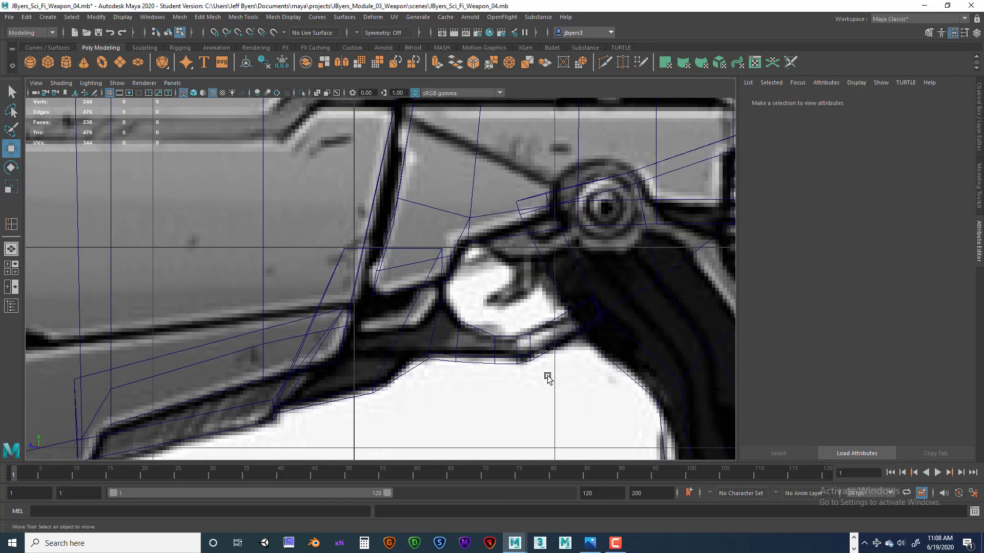
{"action": "scroll", "coordinate": [543, 341], "scroll_direction": "up", "scroll_amount": 8}
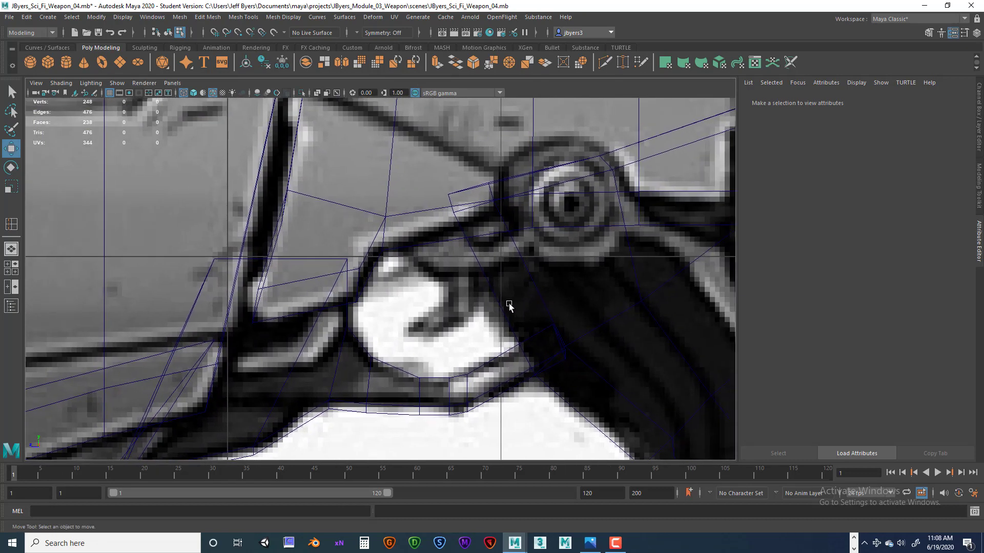
{"action": "scroll", "coordinate": [450, 251], "scroll_direction": "down", "scroll_amount": 8}
{"action": "scroll", "coordinate": [471, 296], "scroll_direction": "up", "scroll_amount": 4}
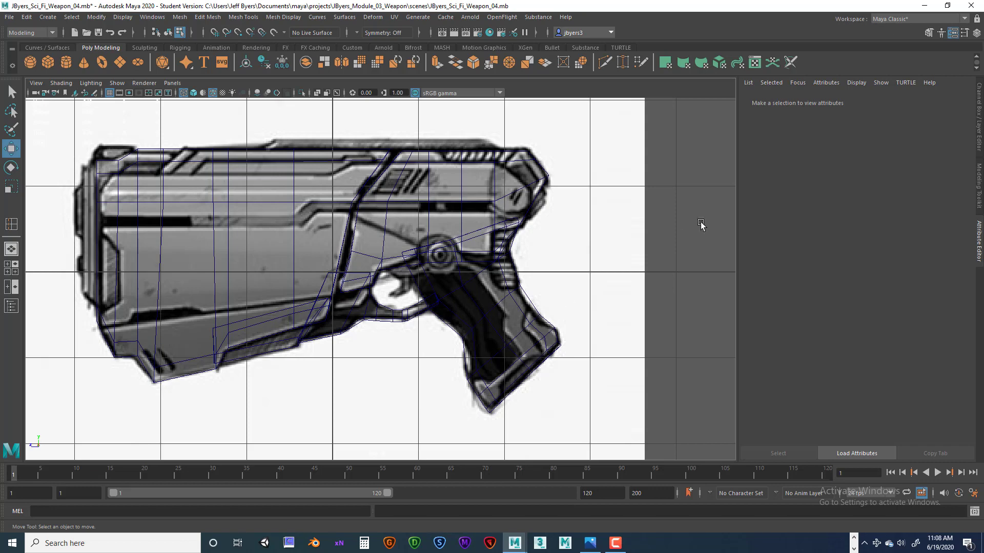
- Shrink the Maya window to reach the desktop and view the Aliens M-41 pulse Rifle and aeg-mtx-pr-tn-2 reference photos
{"action": "left_click_drag", "start_coordinate": [882, 9], "coordinate": [492, 0]}
{"action": "double_click", "coordinate": [882, 7]}
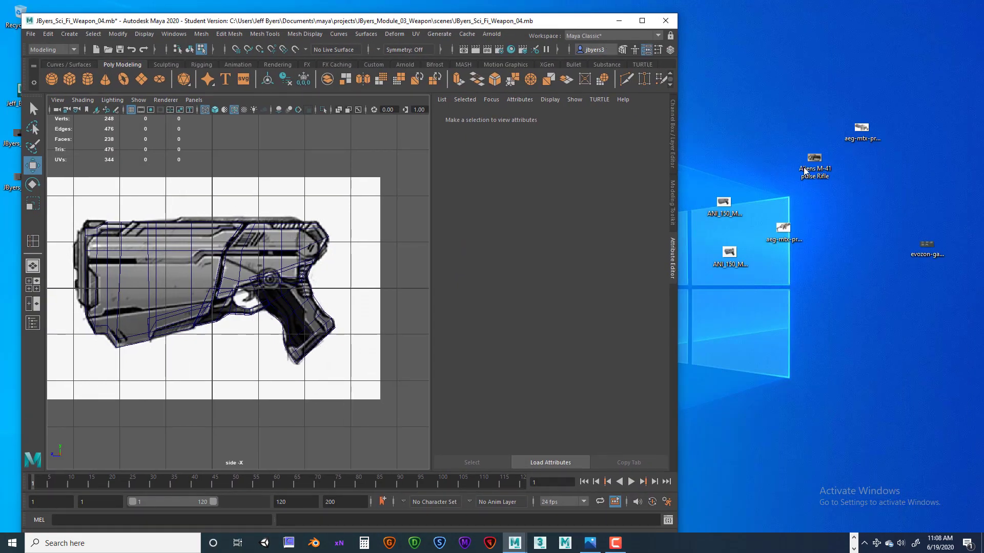
{"action": "double_click", "coordinate": [807, 169]}
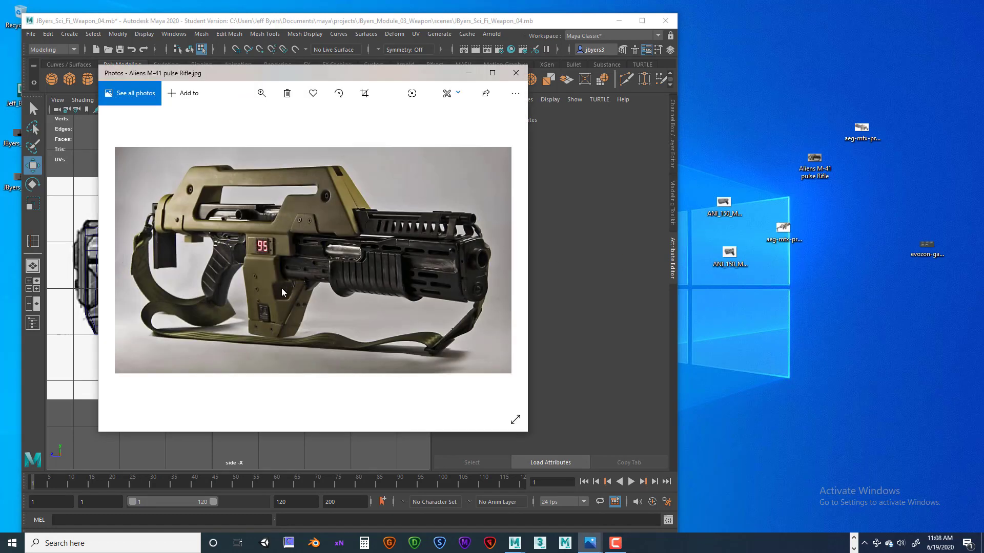
{"action": "left_click", "coordinate": [515, 73]}
{"action": "double_click", "coordinate": [800, 236]}
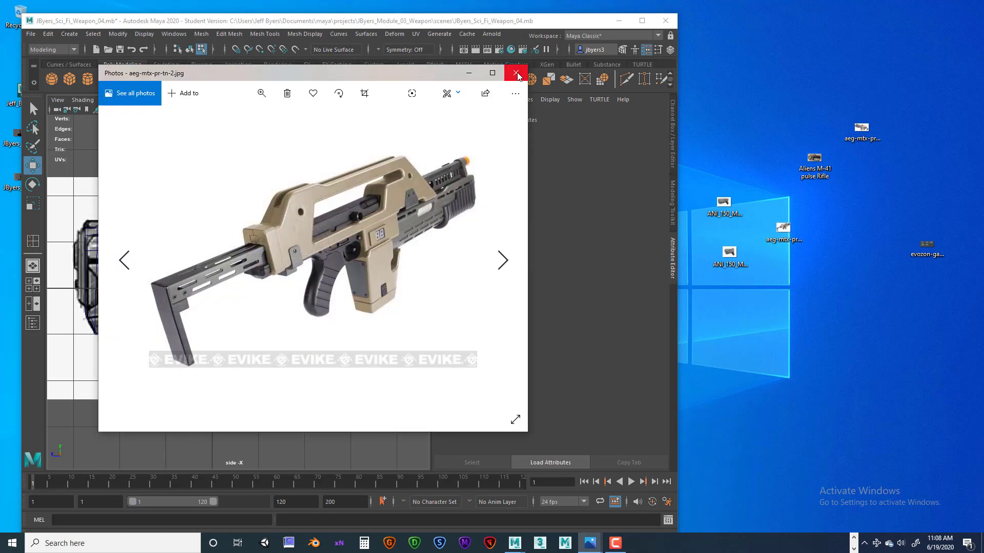
{"action": "left_click", "coordinate": [516, 72]}
- Open the aeg-mtx-pr-tn photo, review and close aeg-mtx-pr-tn-2, and place the remaining photo beside the weapon's side view
{"action": "left_click", "coordinate": [857, 130]}
{"action": "double_click", "coordinate": [856, 130]}
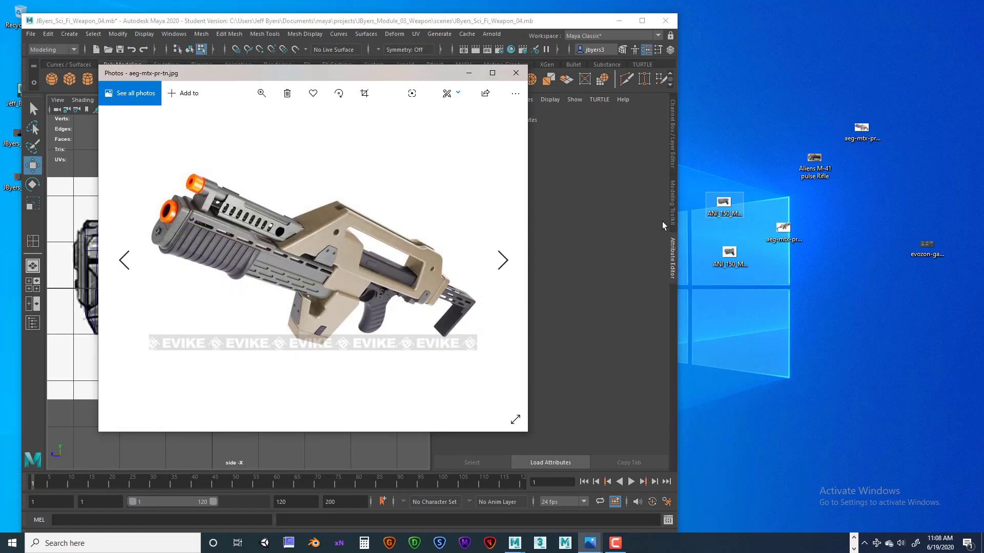
{"action": "left_click", "coordinate": [867, 137]}
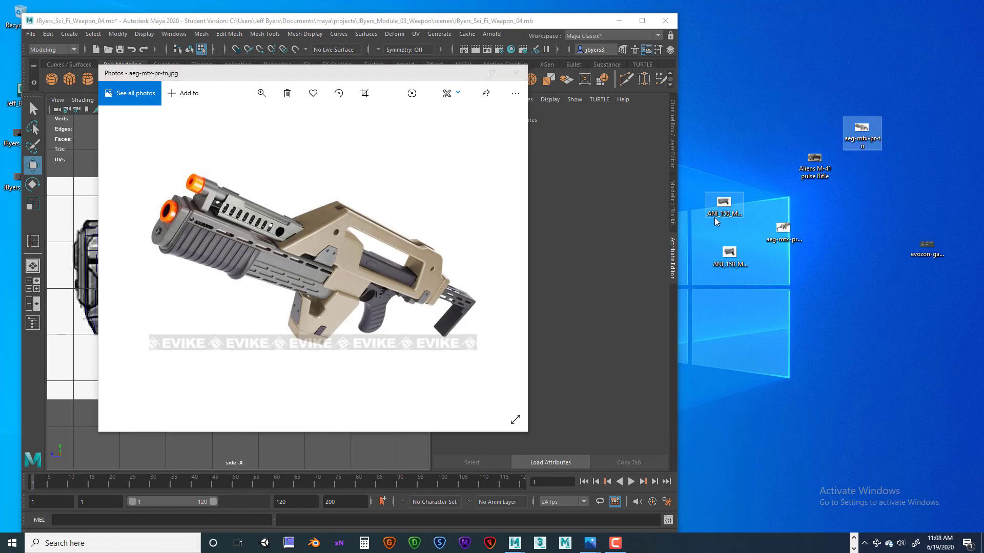
{"action": "double_click", "coordinate": [782, 226]}
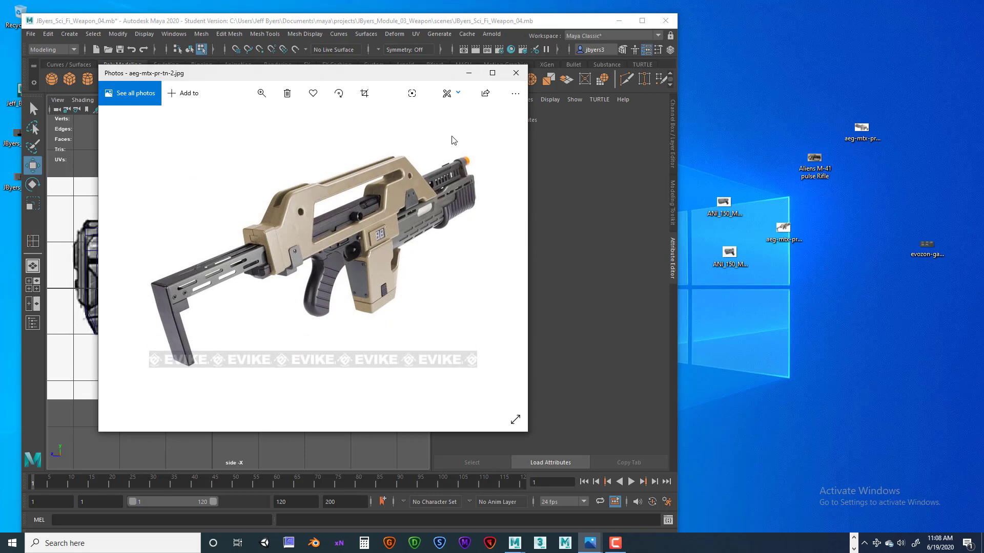
{"action": "left_click", "coordinate": [515, 73]}
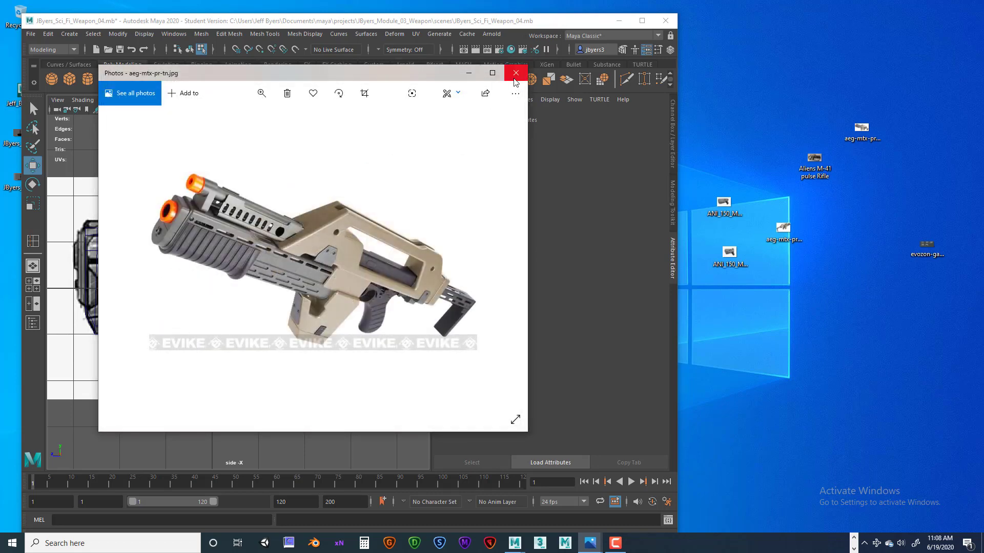
{"action": "left_click_drag", "start_coordinate": [430, 76], "coordinate": [806, 92]}
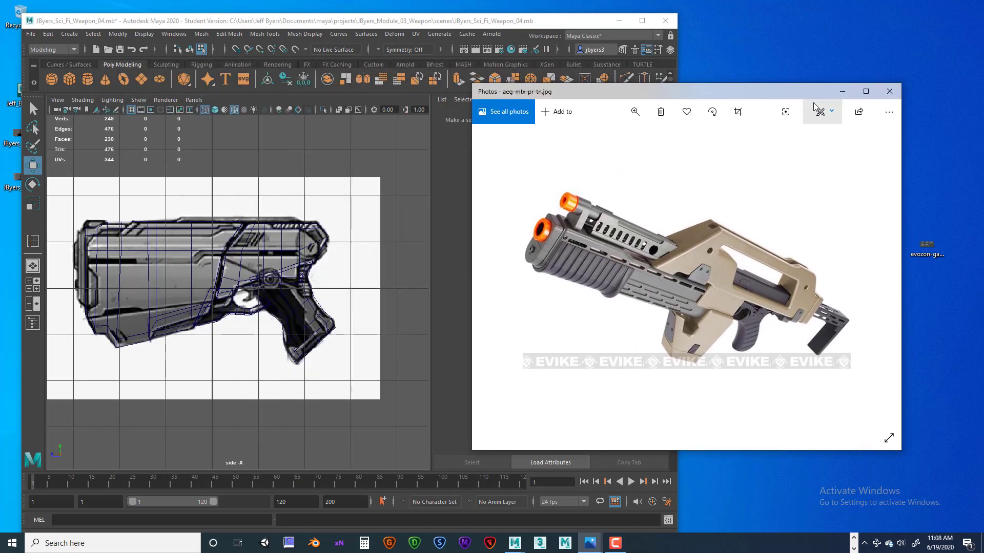
- Close the aeg-mtx-pr-tn photo, maximize the Maya window and frame the weapon's trigger area in the side view
{"action": "left_click", "coordinate": [892, 90]}
{"action": "double_click", "coordinate": [438, 23]}
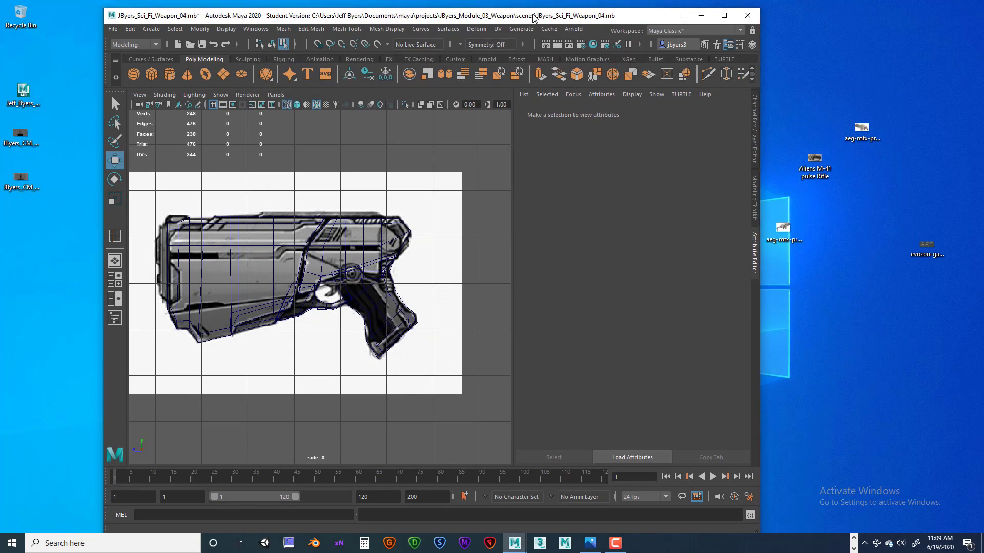
{"action": "scroll", "coordinate": [465, 297], "scroll_direction": "up", "scroll_amount": 3}
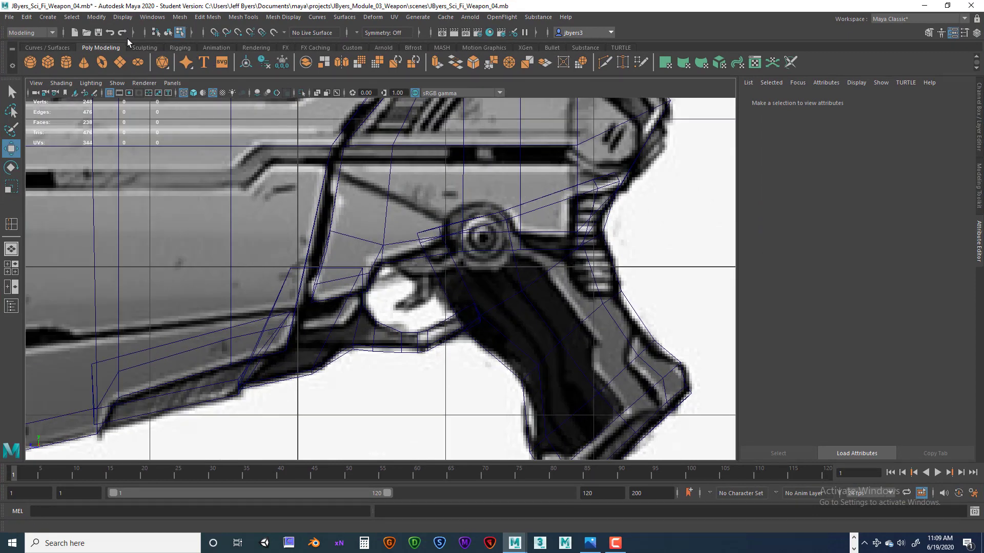
- Create a polygon cube, scale it uniformly to about 0.073 and place it over the reference trigger's upper end
{"action": "left_click", "coordinate": [47, 56]}
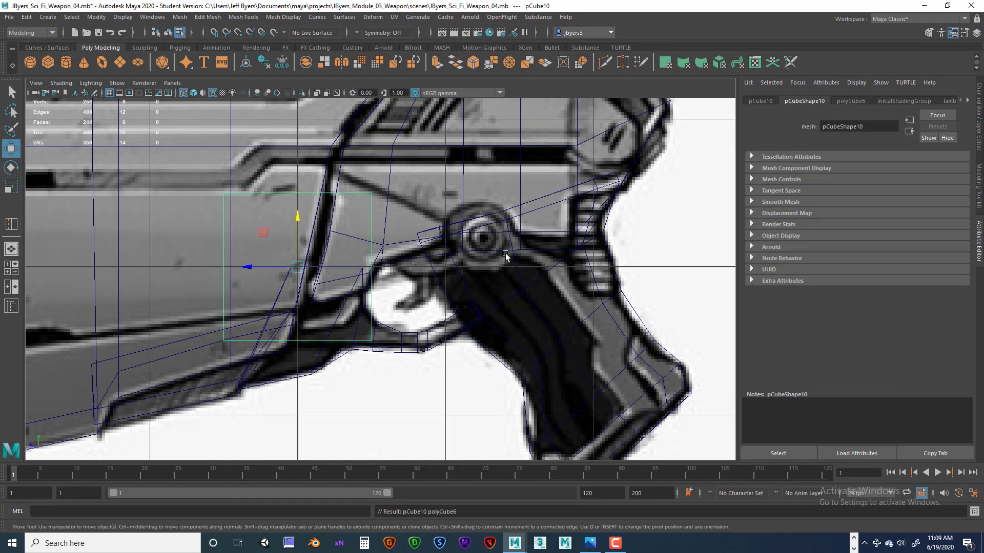
{"action": "left_click_drag", "start_coordinate": [297, 266], "coordinate": [281, 281]}
{"action": "key", "text": "e"}
{"action": "key", "text": "r"}
{"action": "key", "text": "w"}
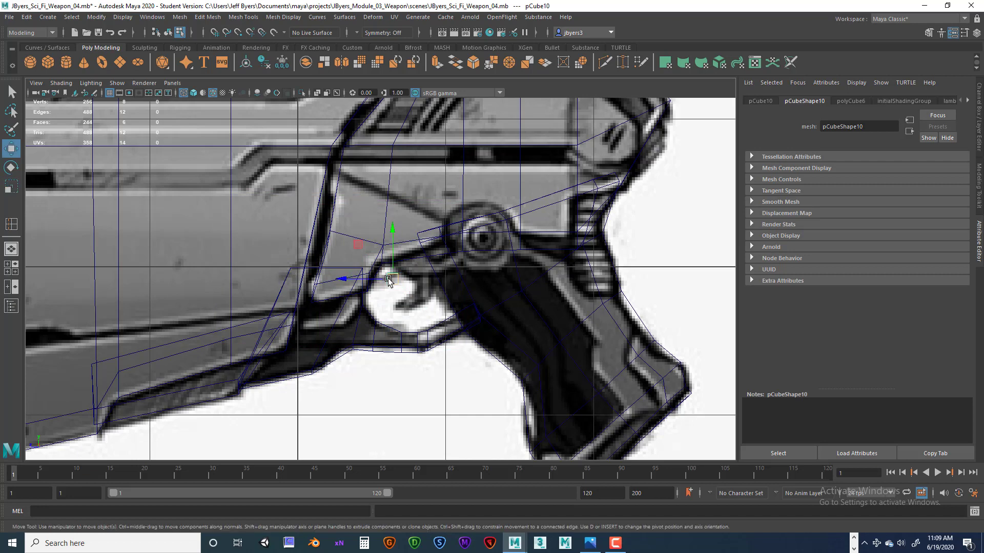
{"action": "left_click_drag", "start_coordinate": [394, 280], "coordinate": [437, 288]}
{"action": "scroll", "coordinate": [441, 290], "scroll_direction": "up", "scroll_amount": 4}
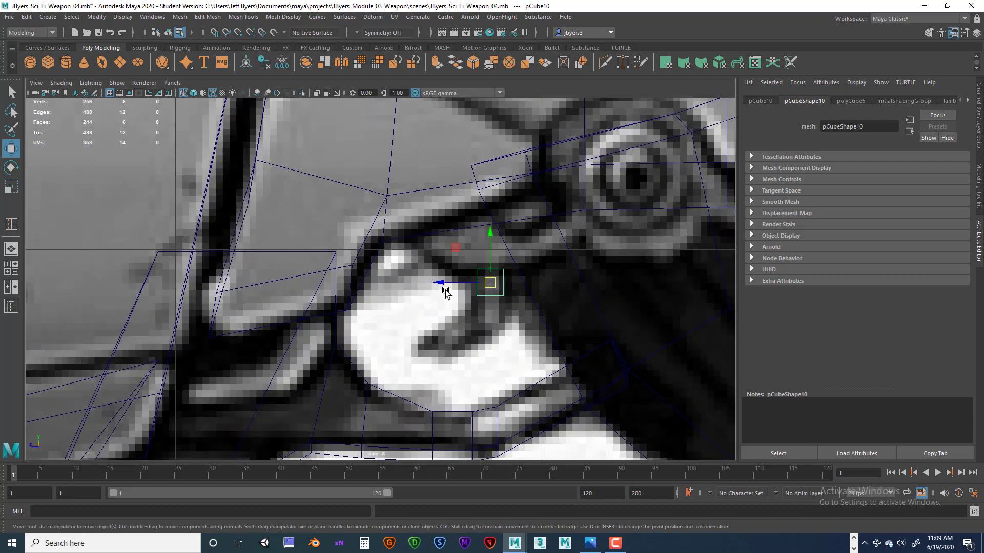
{"action": "middle_click_drag", "start_coordinate": [446, 291], "coordinate": [387, 277], "text": "alt"}
- Align the small cube with the top of the reference trigger and widen it to about 0.108 along the weapon's length
{"action": "scroll", "coordinate": [417, 282], "scroll_direction": "up", "scroll_amount": 1}
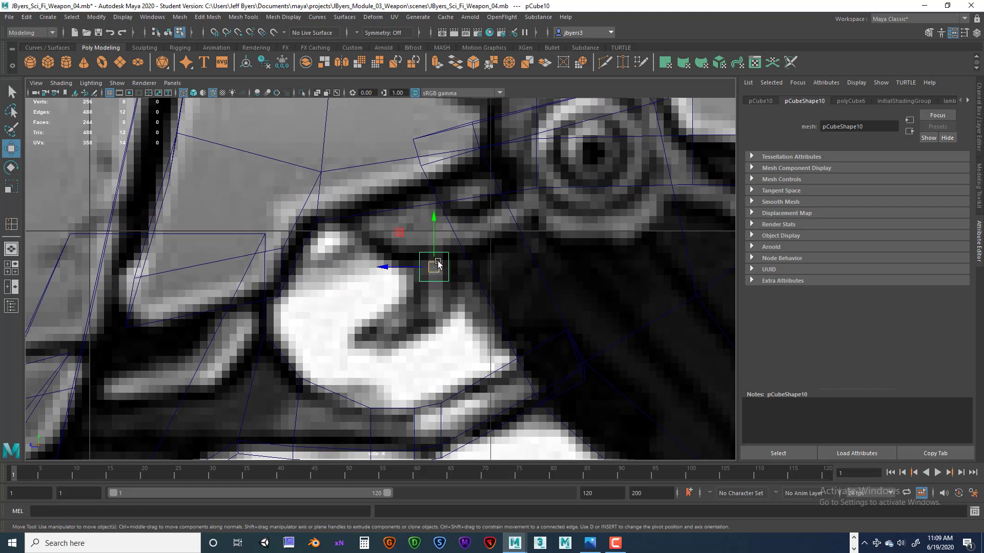
{"action": "mouse_move", "coordinate": [435, 219]}
{"action": "left_mouse_down"}
{"action": "mouse_move", "coordinate": [434, 198]}
{"action": "mouse_move", "coordinate": [434, 218]}
{"action": "left_mouse_up"}
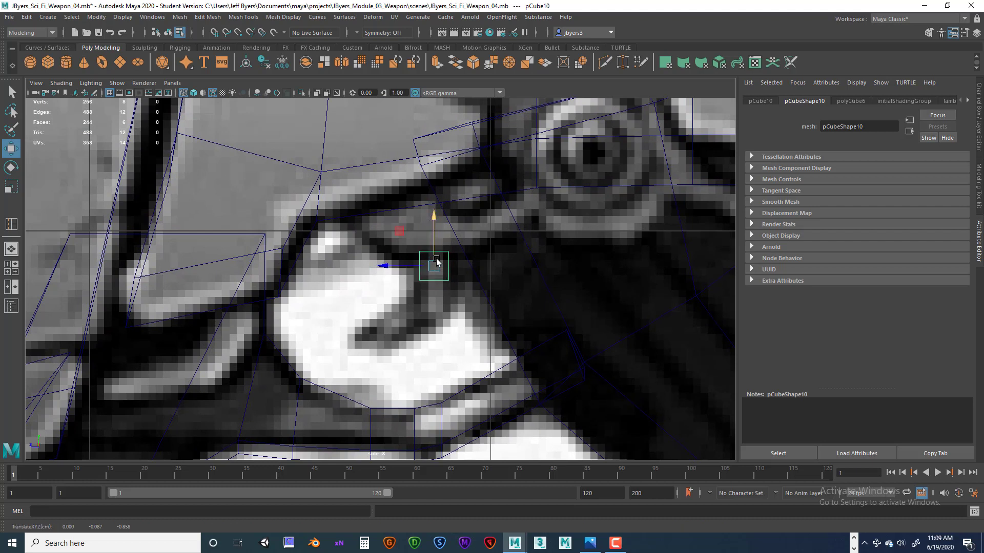
{"action": "left_click_drag", "start_coordinate": [433, 267], "coordinate": [431, 269]}
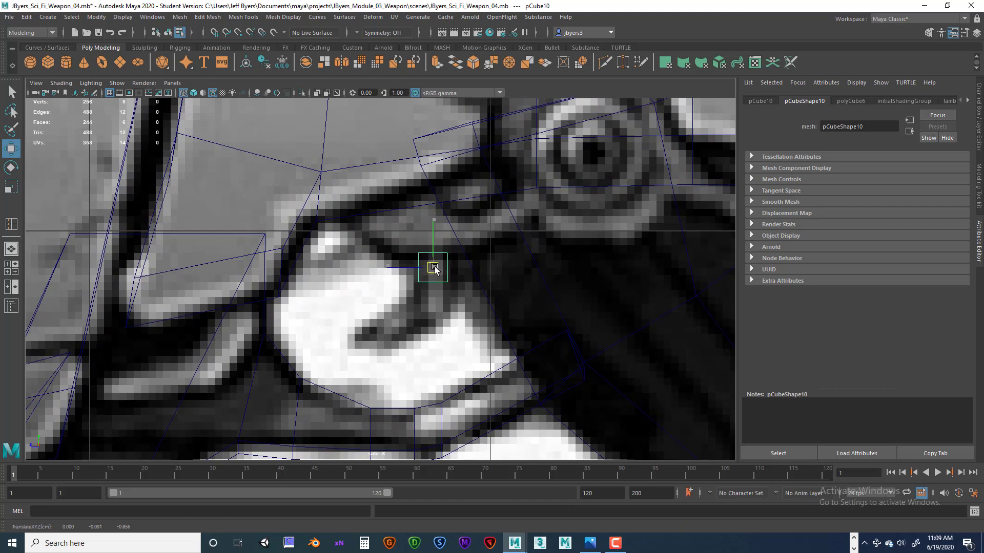
{"action": "key", "text": "r"}
{"action": "left_click_drag", "start_coordinate": [403, 267], "coordinate": [367, 270]}
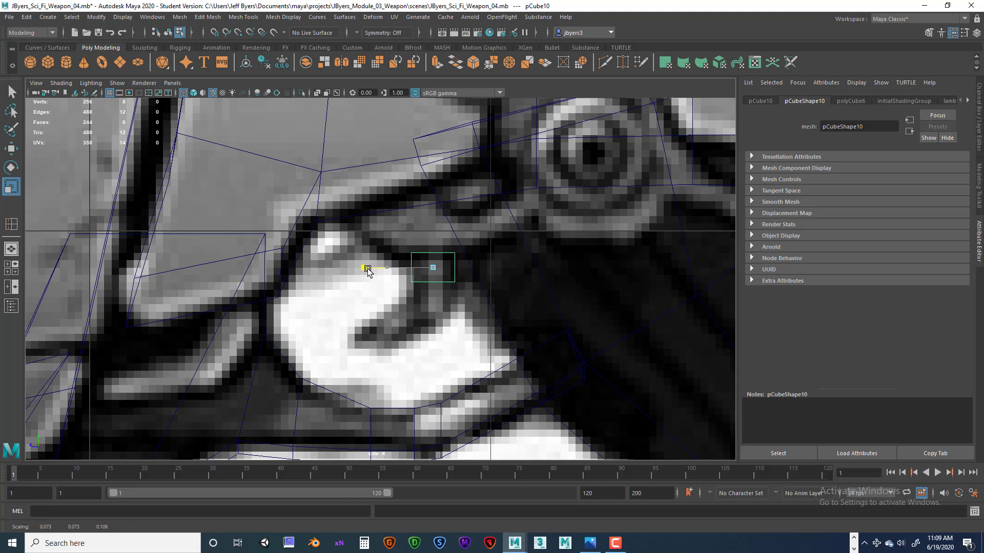
{"action": "key", "text": "w"}
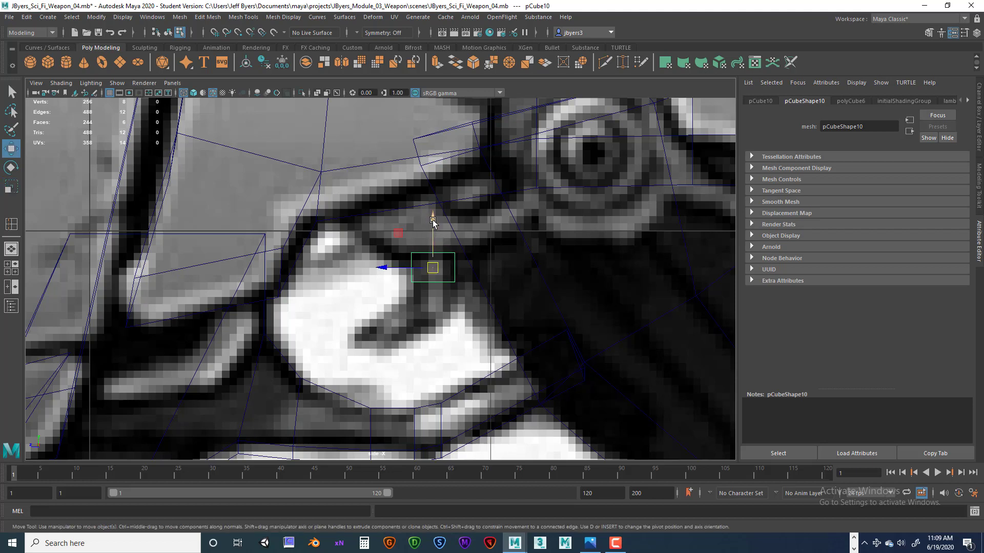
{"action": "left_click_drag", "start_coordinate": [433, 221], "coordinate": [433, 214]}
- Extrude the trigger cube's bottom face downward by about 0.06
{"action": "right_click", "coordinate": [437, 278]}
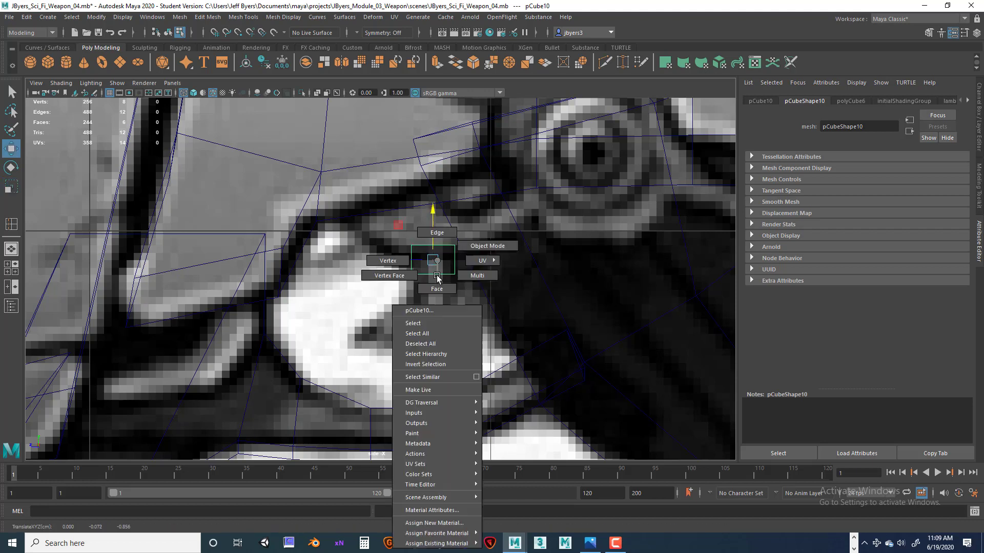
{"action": "left_click", "coordinate": [437, 288]}
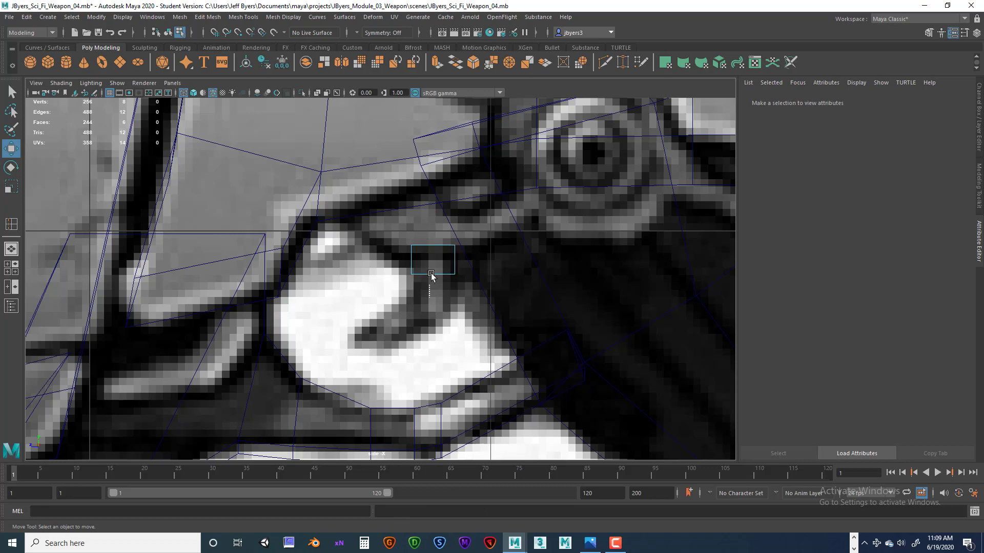
{"action": "left_click", "coordinate": [439, 273]}
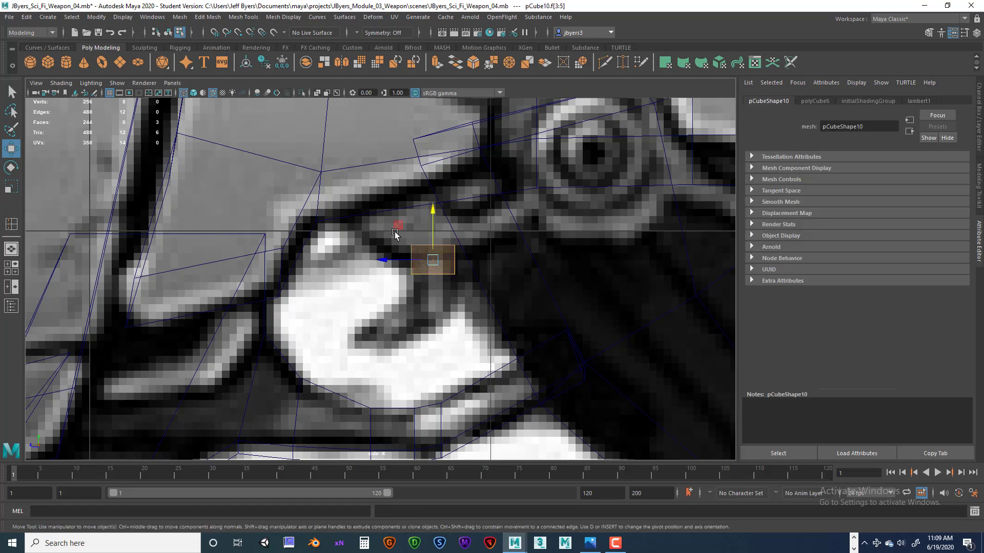
{"action": "left_click", "coordinate": [435, 255]}
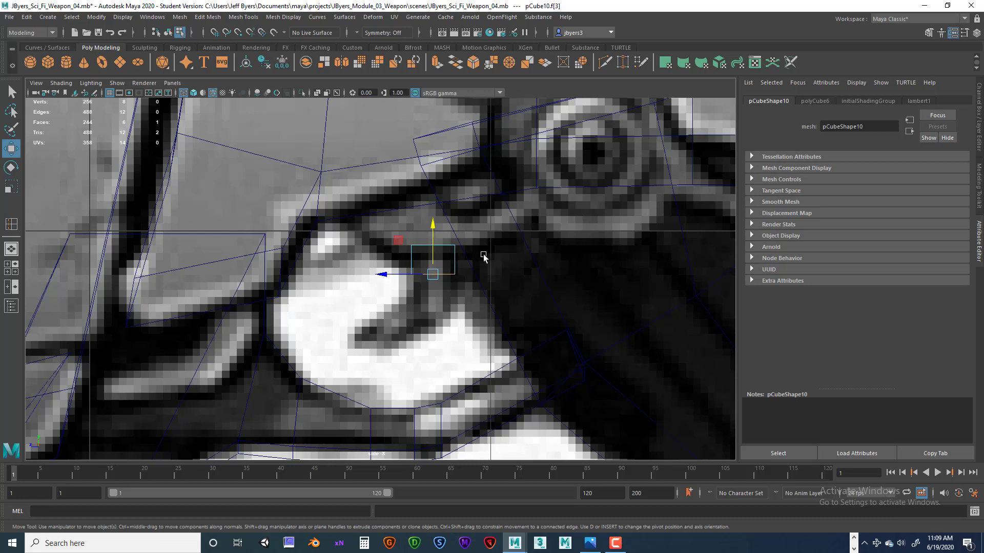
{"action": "key", "text": "ctrl+e"}
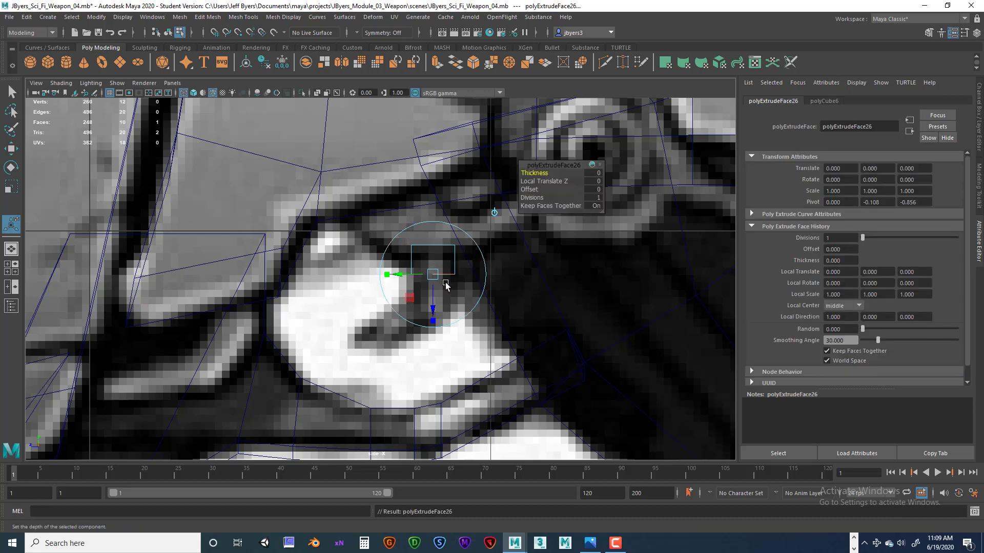
{"action": "left_click_drag", "start_coordinate": [438, 297], "coordinate": [429, 332]}
- Tilt the extruded bottom face and shift the trigger's front vertices back to narrow it to the reference
{"action": "key", "text": "e"}
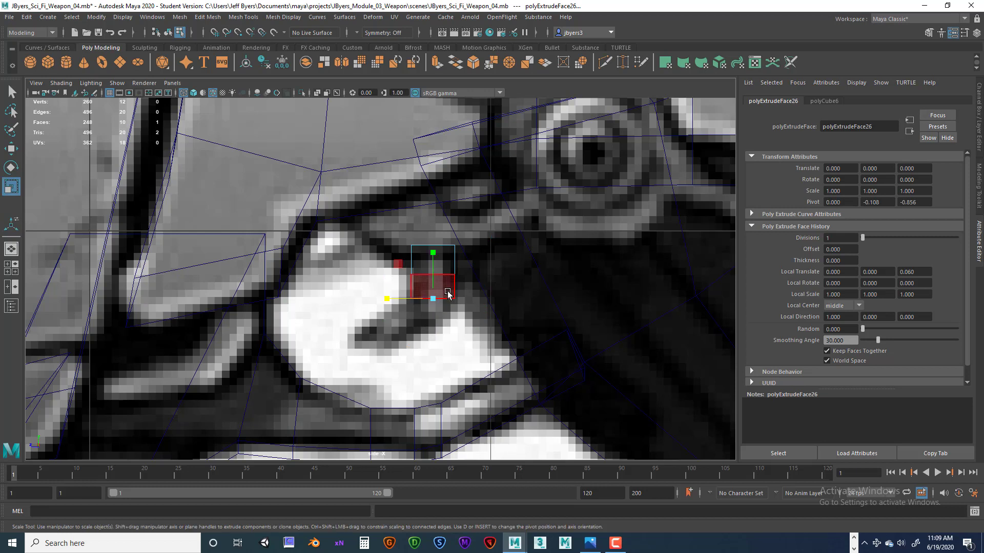
{"action": "left_click_drag", "start_coordinate": [467, 267], "coordinate": [434, 306]}
{"action": "key", "text": "w"}
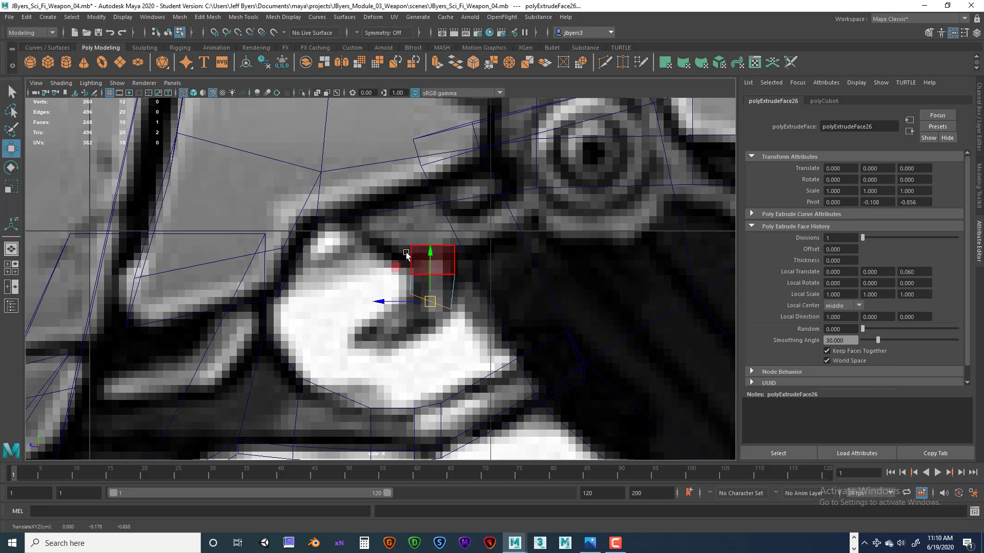
{"action": "right_click_drag", "start_coordinate": [420, 246], "coordinate": [393, 245]}
{"action": "left_click_drag", "start_coordinate": [392, 228], "coordinate": [416, 309]}
{"action": "left_click_drag", "start_coordinate": [388, 270], "coordinate": [406, 271]}
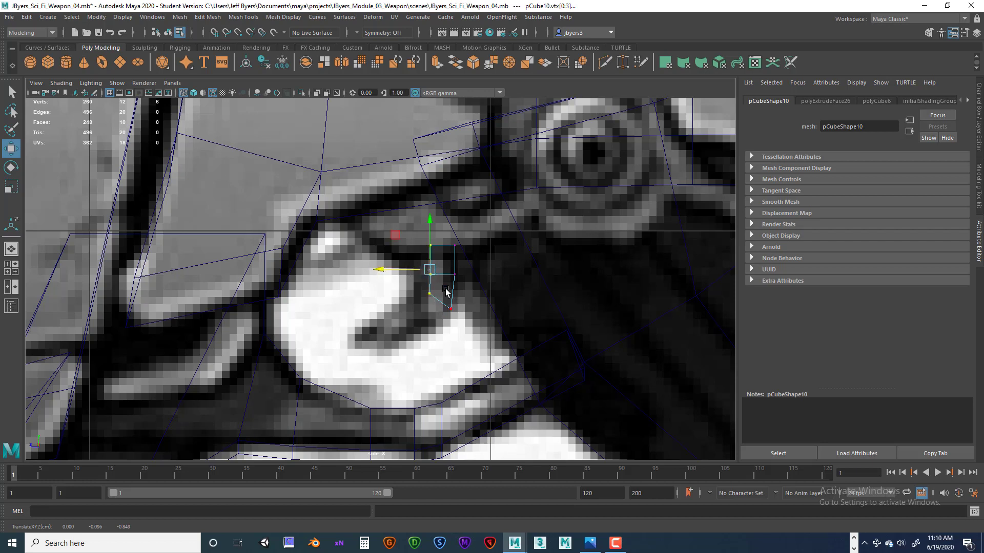
- Extrude the tilted bottom face forward along the trigger curve by about 0.067 and taper its end to 0.741
{"action": "right_click_drag", "start_coordinate": [448, 282], "coordinate": [454, 320]}
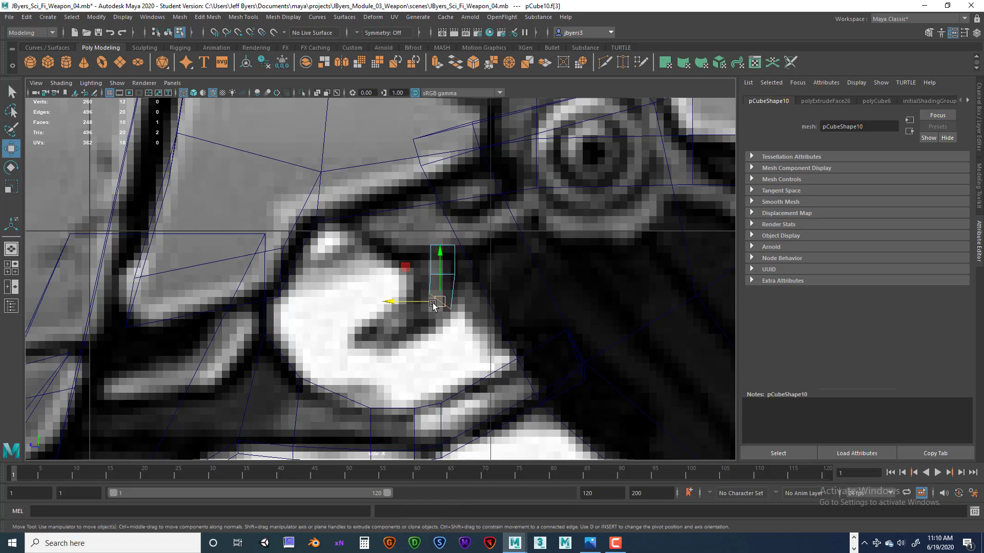
{"action": "key", "text": "ctrl+e"}
{"action": "left_click_drag", "start_coordinate": [433, 305], "coordinate": [414, 336]}
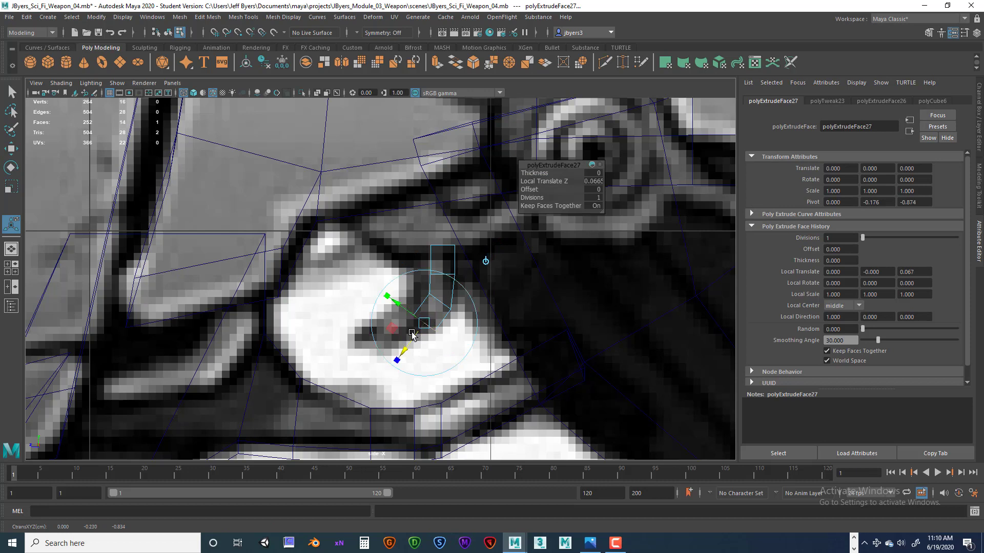
{"action": "left_click_drag", "start_coordinate": [388, 297], "coordinate": [397, 303]}
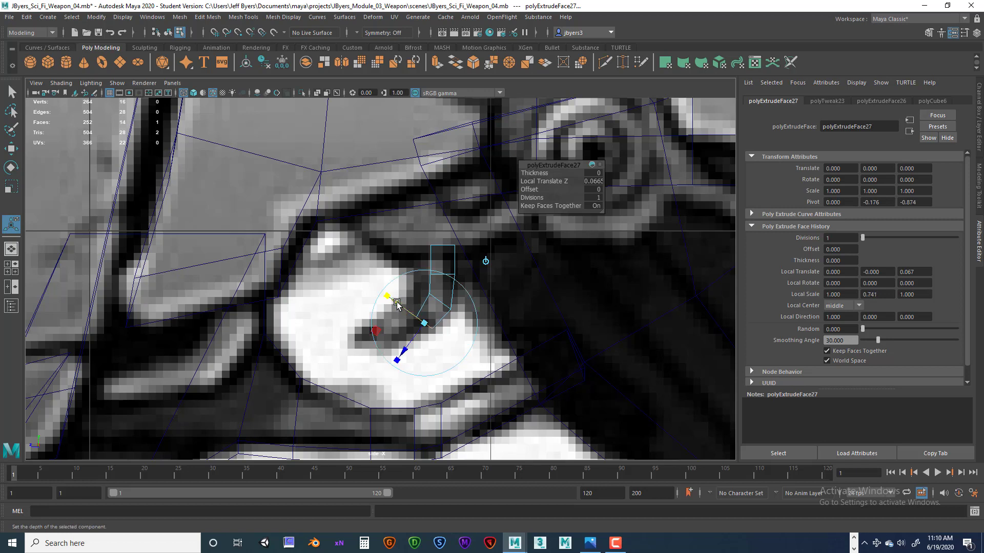
{"action": "key", "text": "ctrl+e"}
{"action": "left_click_drag", "start_coordinate": [398, 352], "coordinate": [399, 354]}
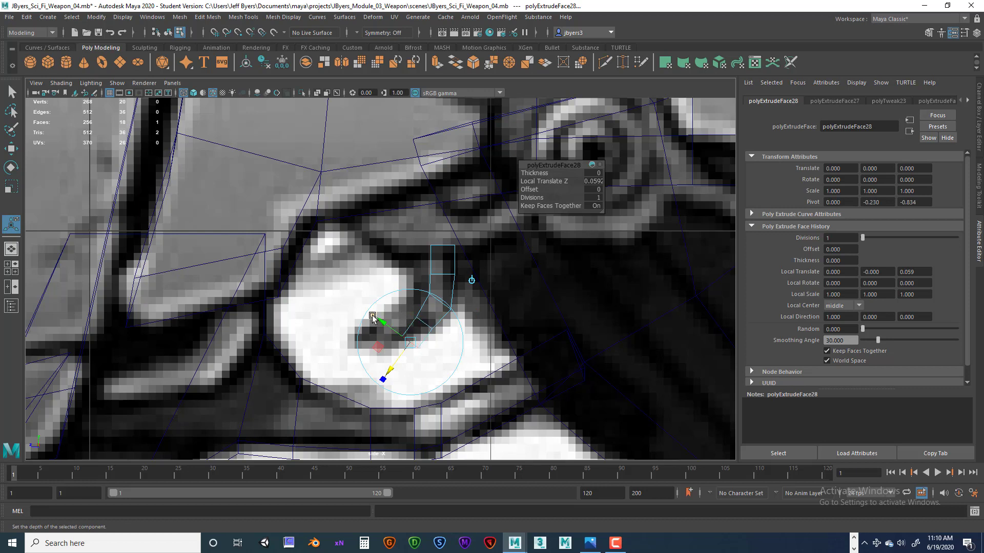
{"action": "left_click_drag", "start_coordinate": [372, 318], "coordinate": [378, 322]}
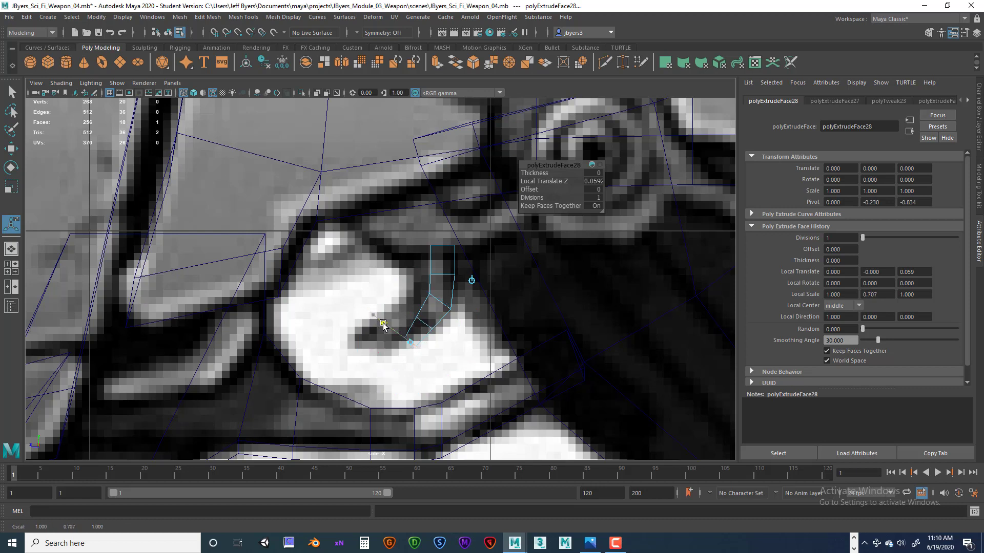
{"action": "left_click_drag", "start_coordinate": [382, 325], "coordinate": [384, 325]}
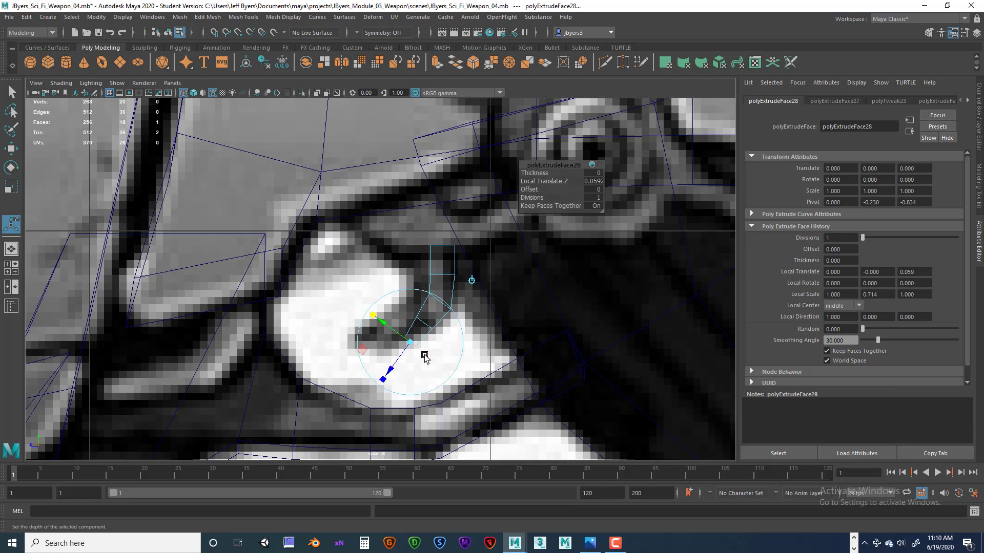
{"action": "key", "text": "ctrl+e"}
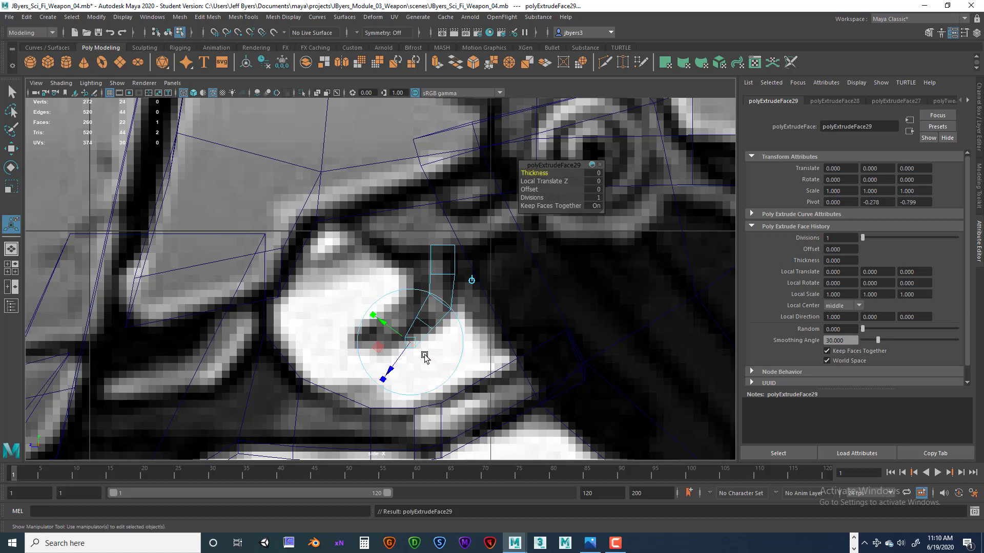
{"action": "key", "text": "w"}
{"action": "left_click_drag", "start_coordinate": [405, 342], "coordinate": [395, 359]}
{"action": "key", "text": "r"}
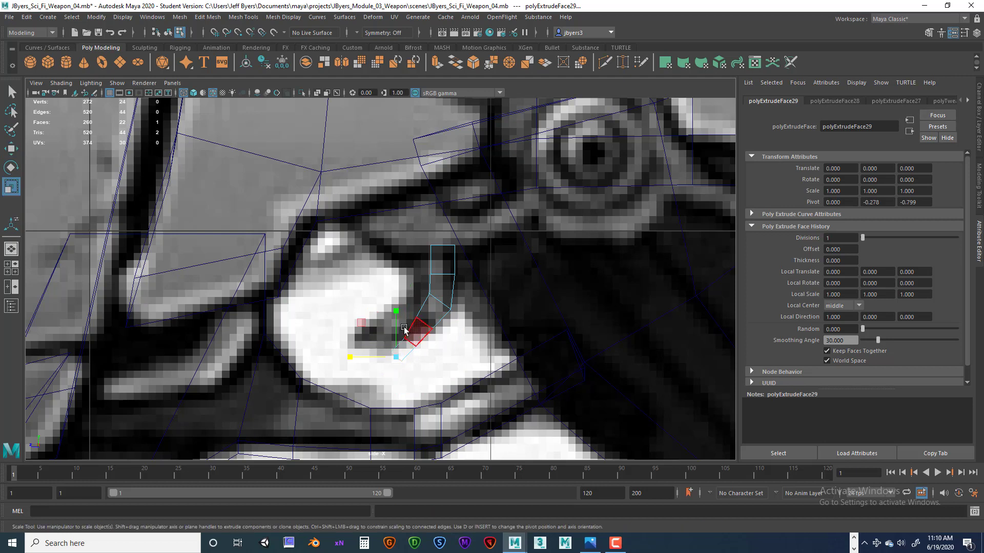
{"action": "key", "text": "ctrl+z"}
{"action": "key", "text": "ctrl+z"}
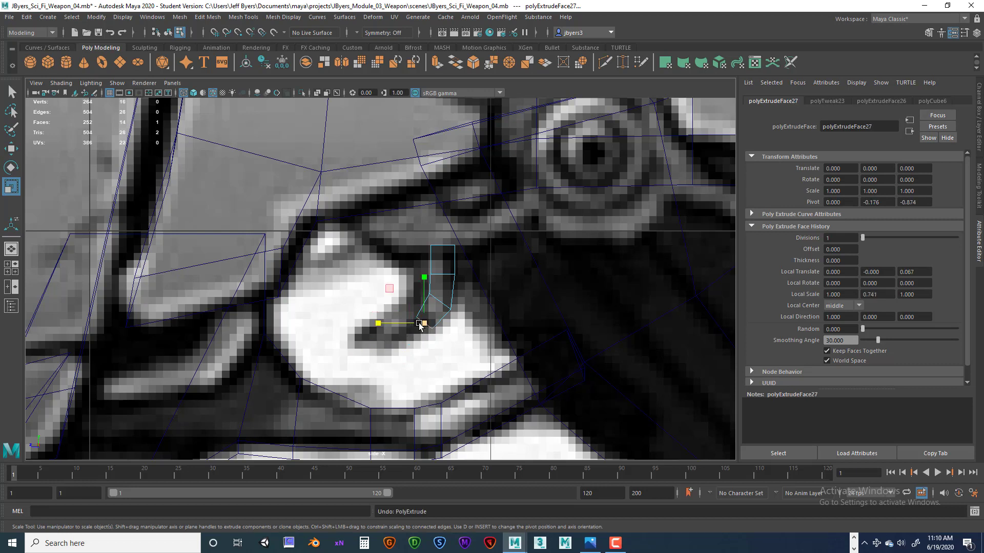
- Nudge the trigger's end face and extrude two more tapering segments toward the tip, the last about 0.05 long and scaled to 0.768
{"action": "key", "text": "w"}
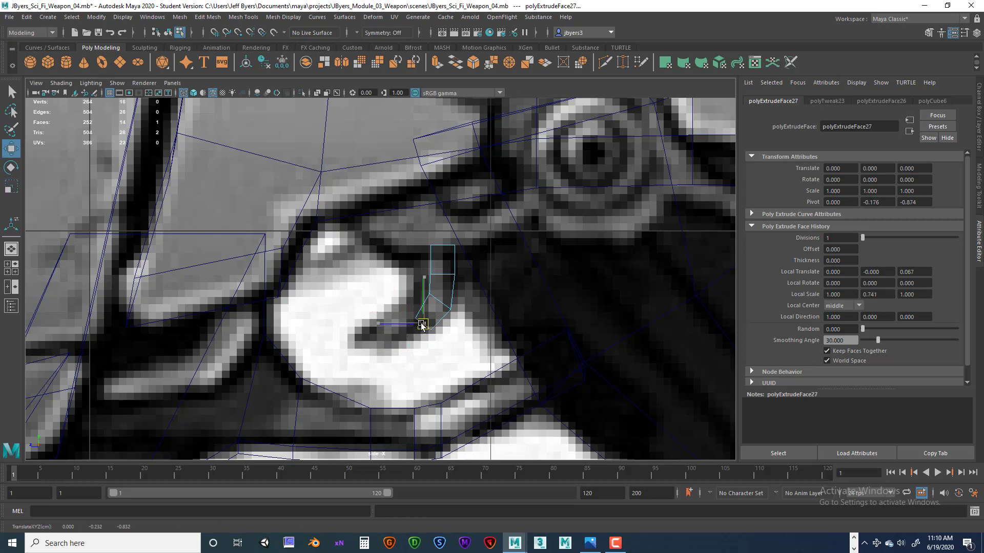
{"action": "key", "text": "ctrl+e"}
{"action": "left_click_drag", "start_coordinate": [422, 326], "coordinate": [400, 354]}
{"action": "left_click_drag", "start_coordinate": [373, 319], "coordinate": [377, 324]}
{"action": "key", "text": "ctrl+e"}
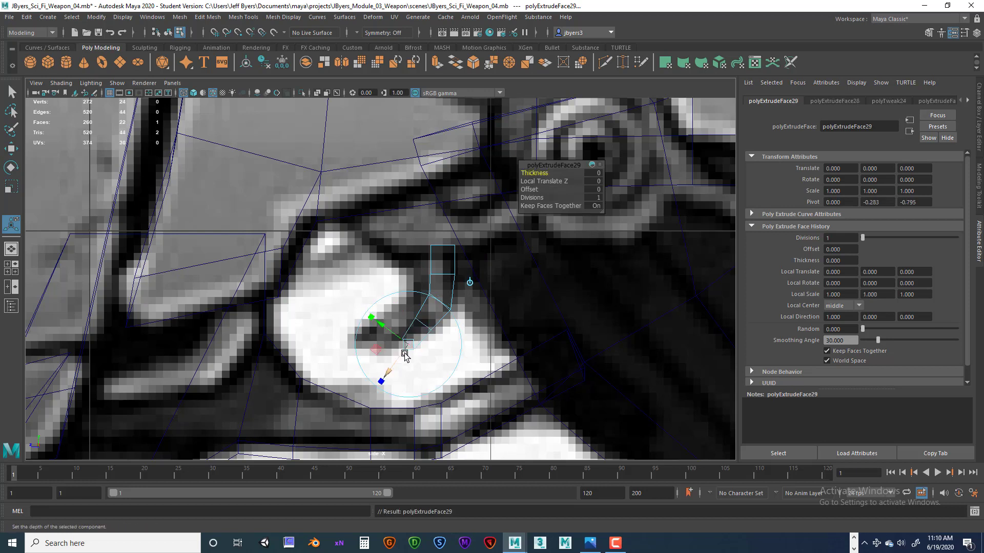
{"action": "left_click_drag", "start_coordinate": [404, 354], "coordinate": [387, 369]}
{"action": "left_click_drag", "start_coordinate": [361, 335], "coordinate": [368, 343]}
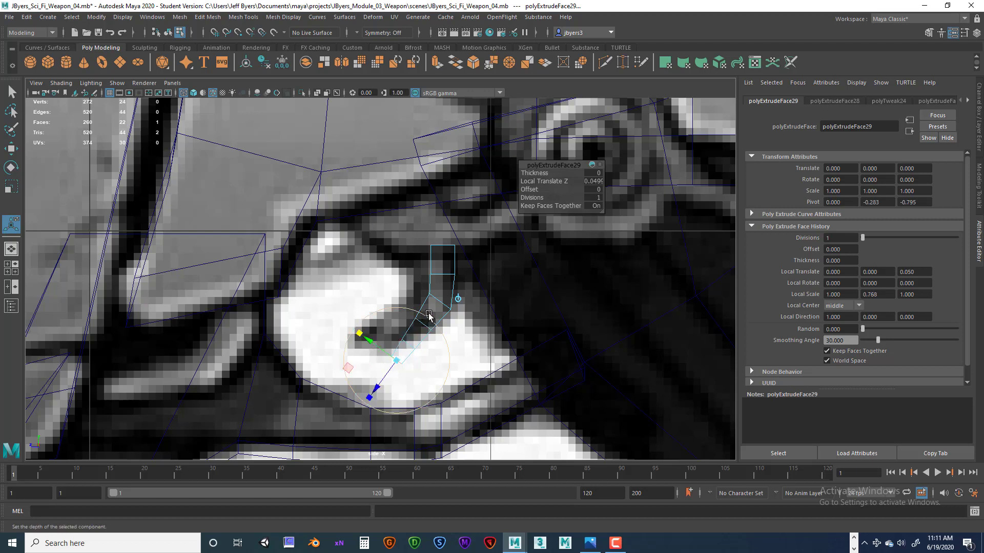
- Rotate the vertices of the trigger's lower segments and adjust the tip vertices to follow the reference curve
{"action": "right_click_drag", "start_coordinate": [429, 261], "coordinate": [380, 262]}
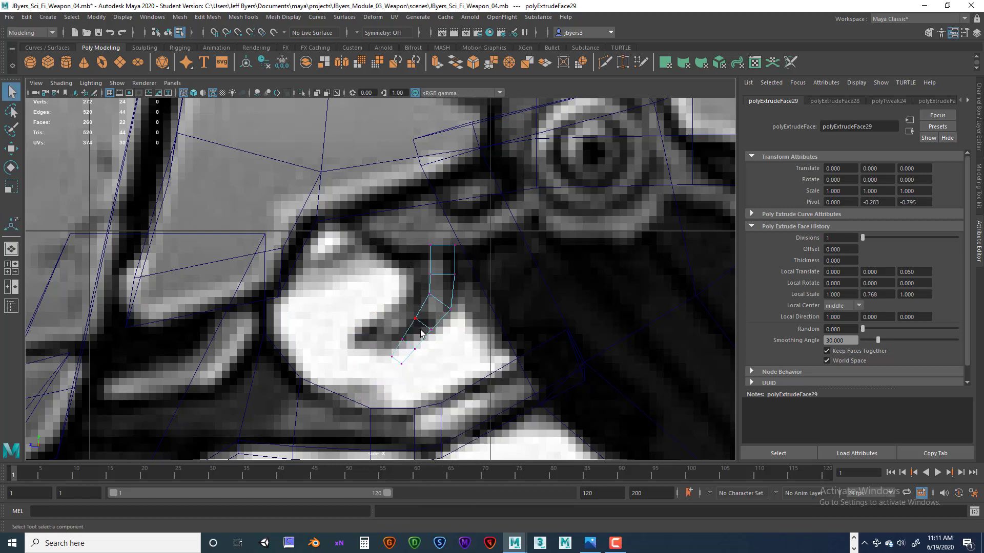
{"action": "left_click_drag", "start_coordinate": [364, 314], "coordinate": [438, 352]}
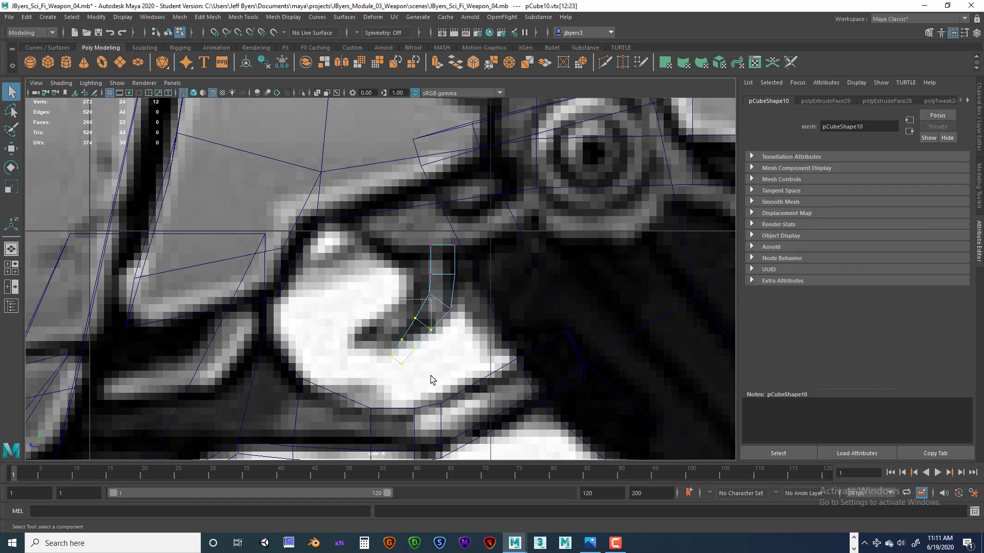
{"action": "key", "text": "e"}
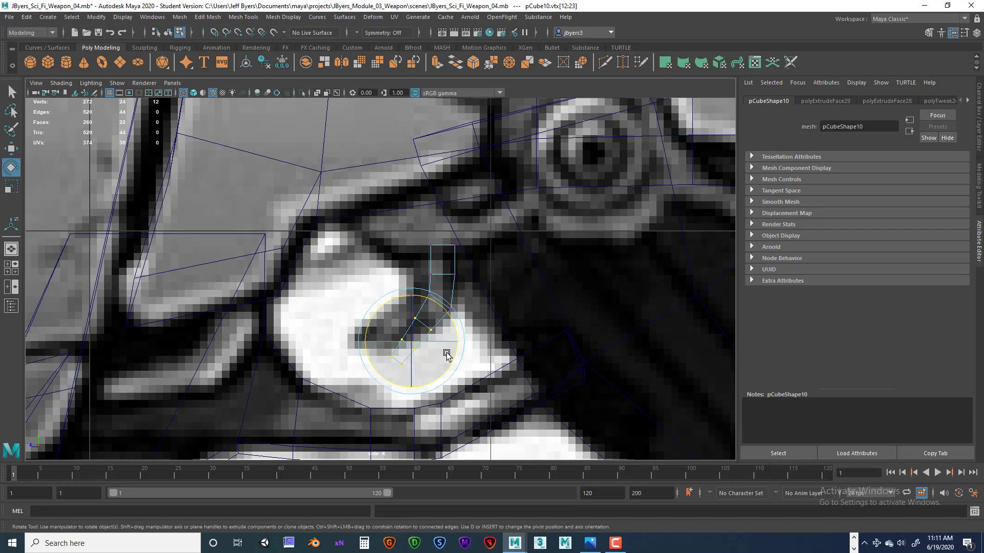
{"action": "left_click_drag", "start_coordinate": [454, 345], "coordinate": [403, 340]}
{"action": "key", "text": "w"}
{"action": "left_click_drag", "start_coordinate": [409, 374], "coordinate": [375, 328]}
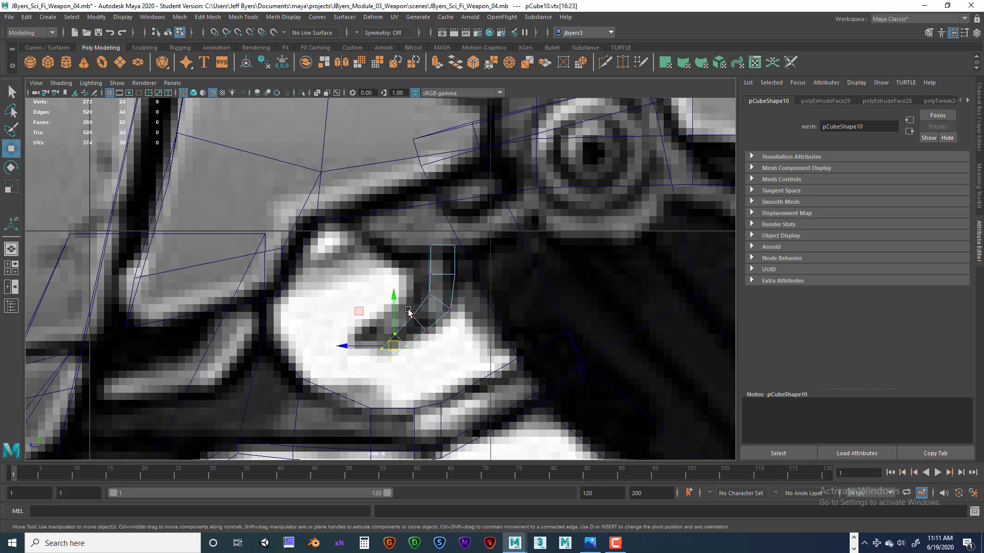
- Rotate the vertex row at the trigger's bend slightly to smooth its curve
{"action": "left_click_drag", "start_coordinate": [408, 306], "coordinate": [439, 350]}
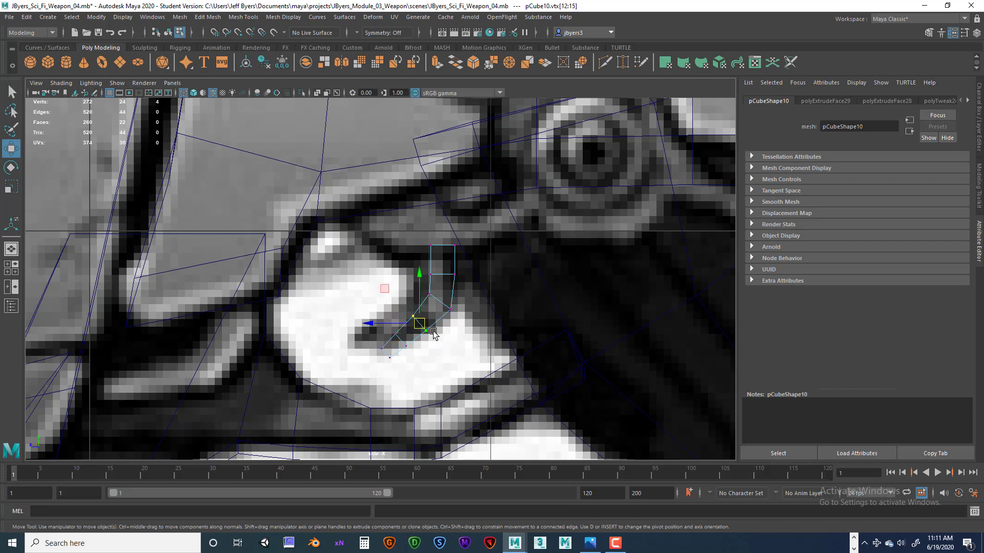
{"action": "left_click_drag", "start_coordinate": [426, 288], "coordinate": [468, 323]}
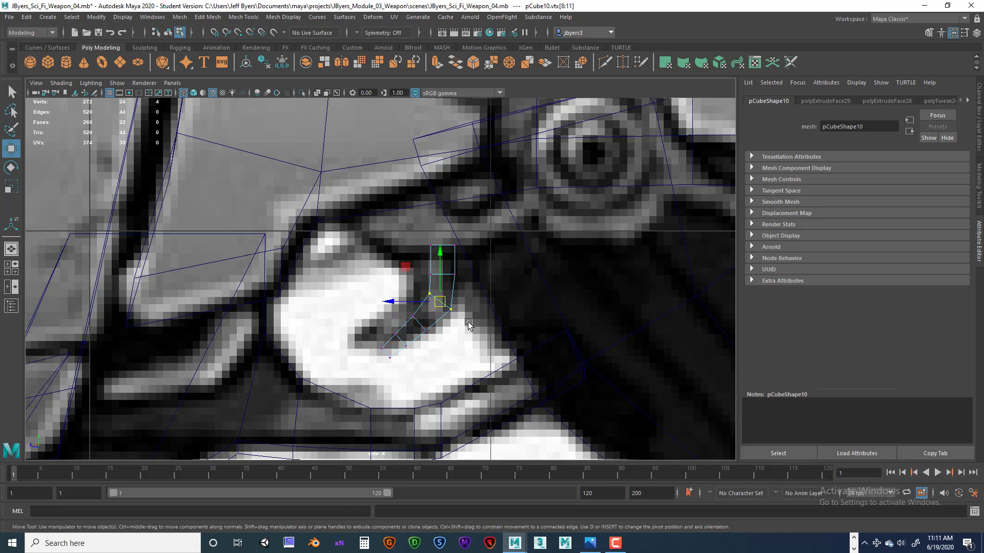
{"action": "key", "text": "e"}
{"action": "left_click_drag", "start_coordinate": [466, 271], "coordinate": [471, 268]}
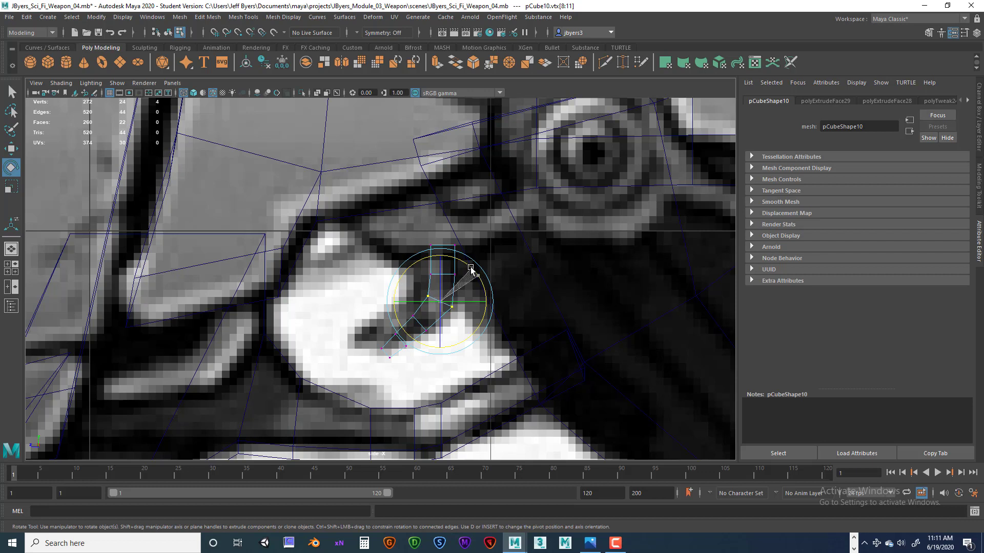
- Reposition and slightly rotate the trigger's tip vertices to refine the end of the curve
{"action": "left_click_drag", "start_coordinate": [367, 314], "coordinate": [433, 378]}
{"action": "key", "text": "w"}
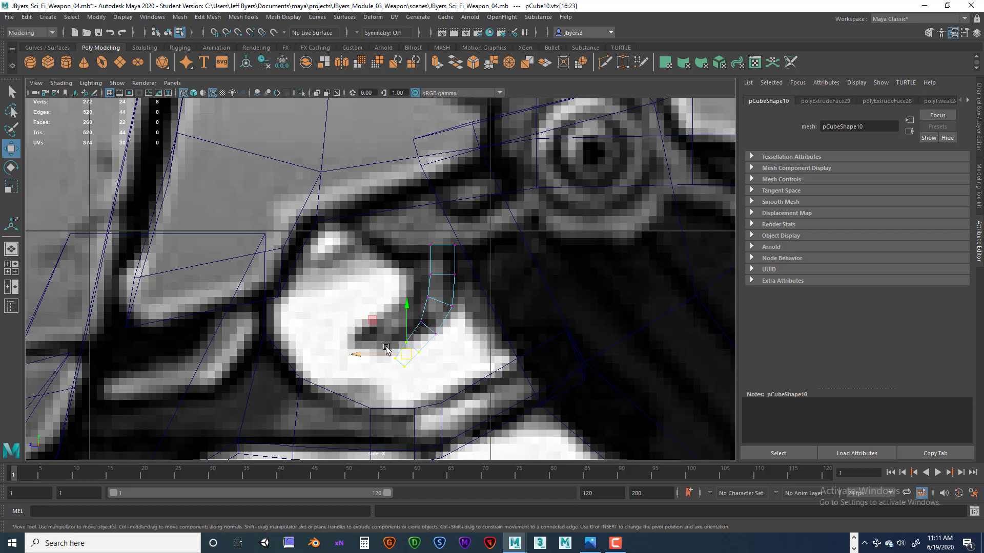
{"action": "key", "text": "r"}
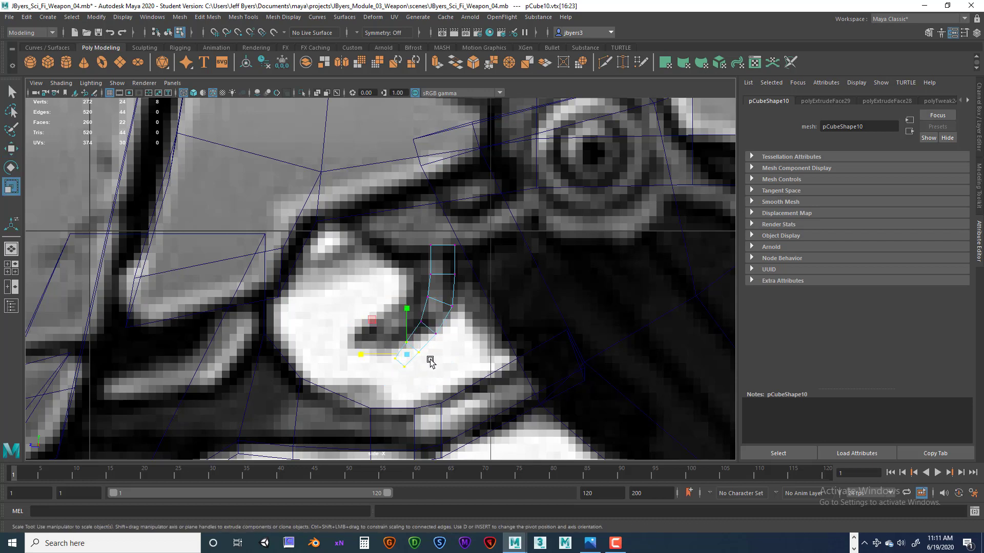
{"action": "key", "text": "e"}
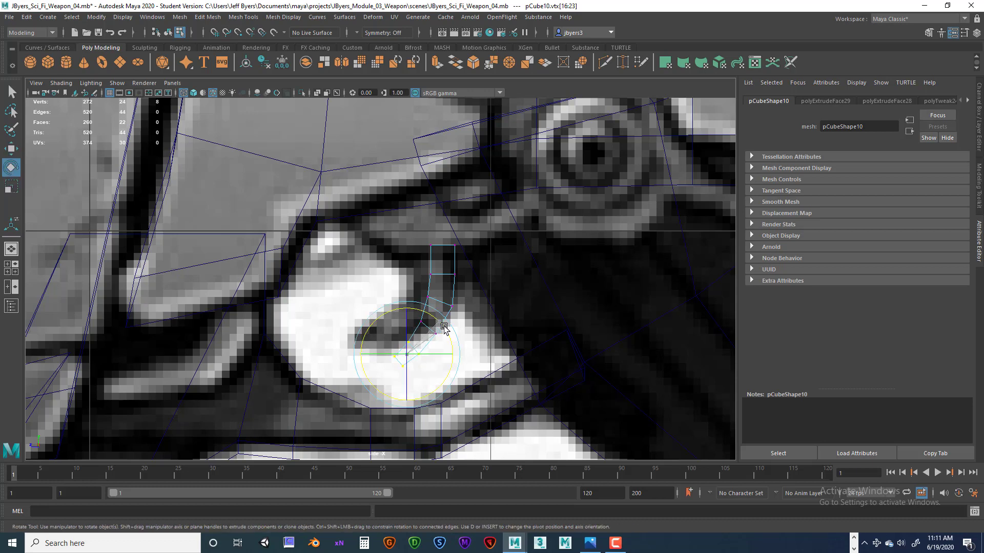
{"action": "key", "text": "w"}
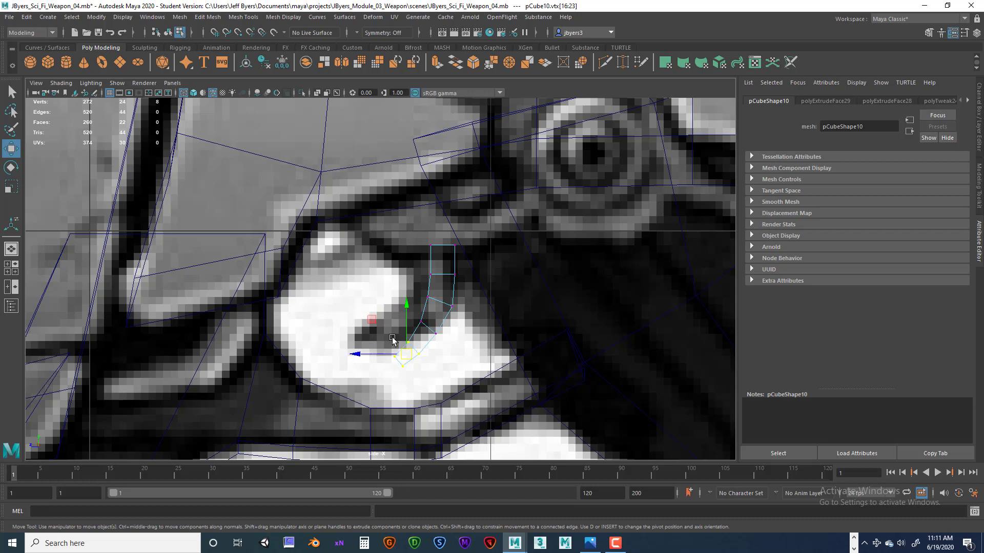
- Scale down the trigger's vertices from the bend to the tip and nudge them into line with the upper part
{"action": "left_click_drag", "start_coordinate": [366, 290], "coordinate": [461, 382]}
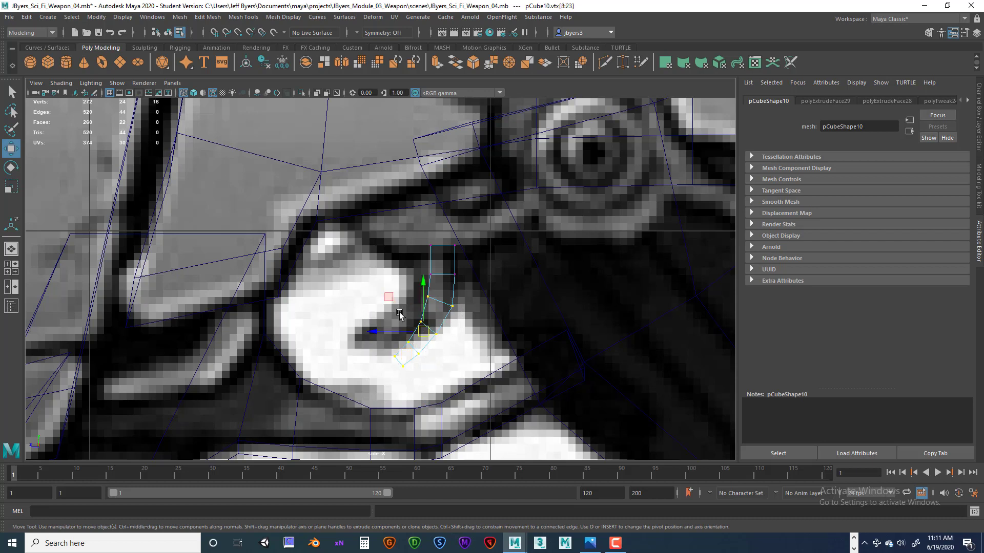
{"action": "key", "text": "r"}
{"action": "left_click_drag", "start_coordinate": [377, 332], "coordinate": [425, 328]}
{"action": "key", "text": "w"}
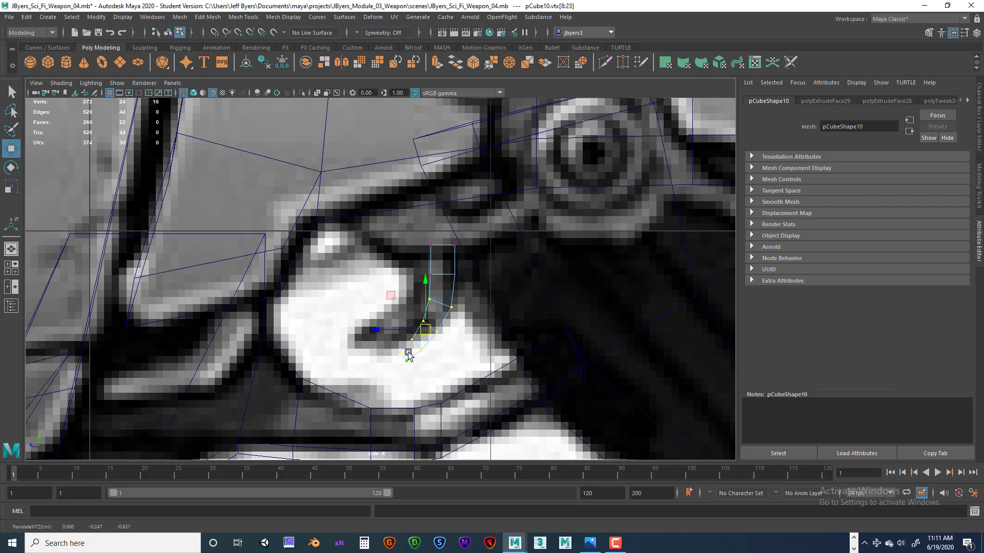
- Scale the whole trigger object along X to adjust its thickness in the perspective view
{"action": "key", "text": "space"}
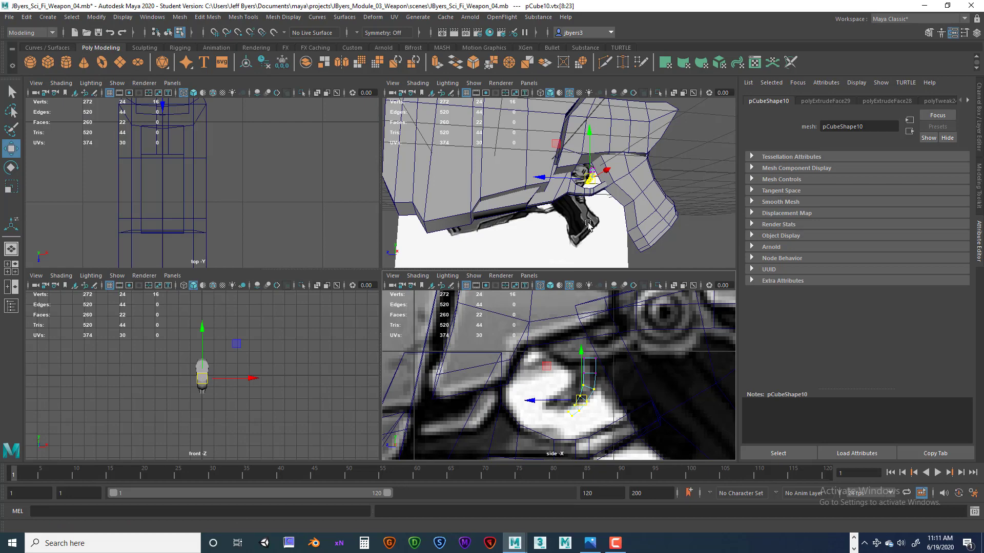
{"action": "key", "text": "space"}
{"action": "left_click_drag", "start_coordinate": [557, 294], "coordinate": [466, 307], "text": "alt"}
{"action": "scroll", "coordinate": [494, 285], "scroll_direction": "up", "scroll_amount": 5}
{"action": "scroll", "coordinate": [406, 345], "scroll_direction": "up", "scroll_amount": 5}
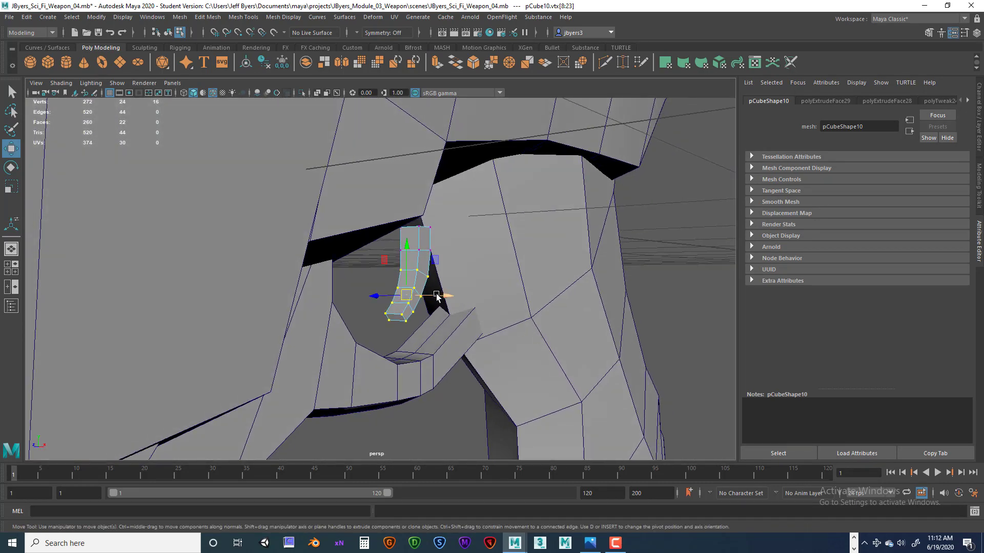
{"action": "right_click_drag", "start_coordinate": [420, 267], "coordinate": [403, 324]}
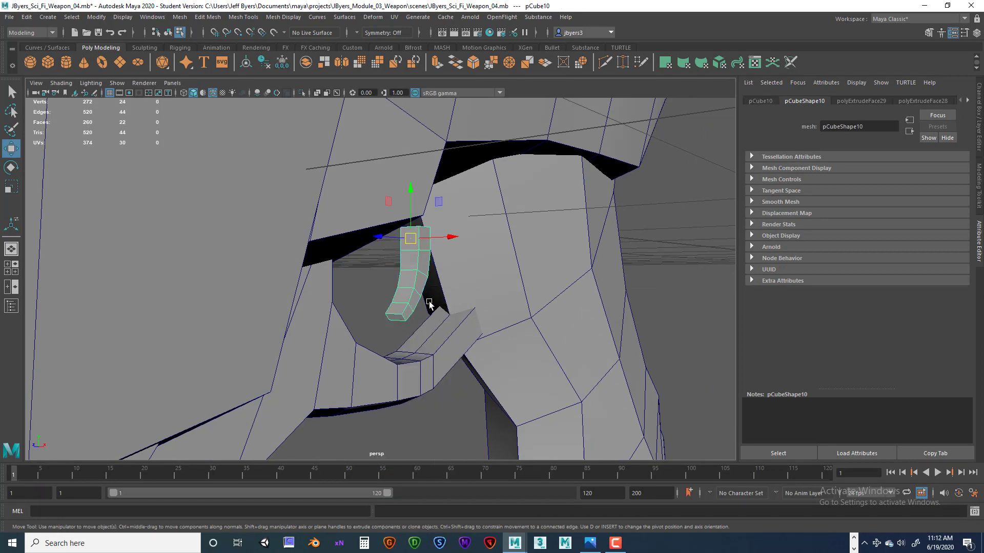
{"action": "key", "text": "r"}
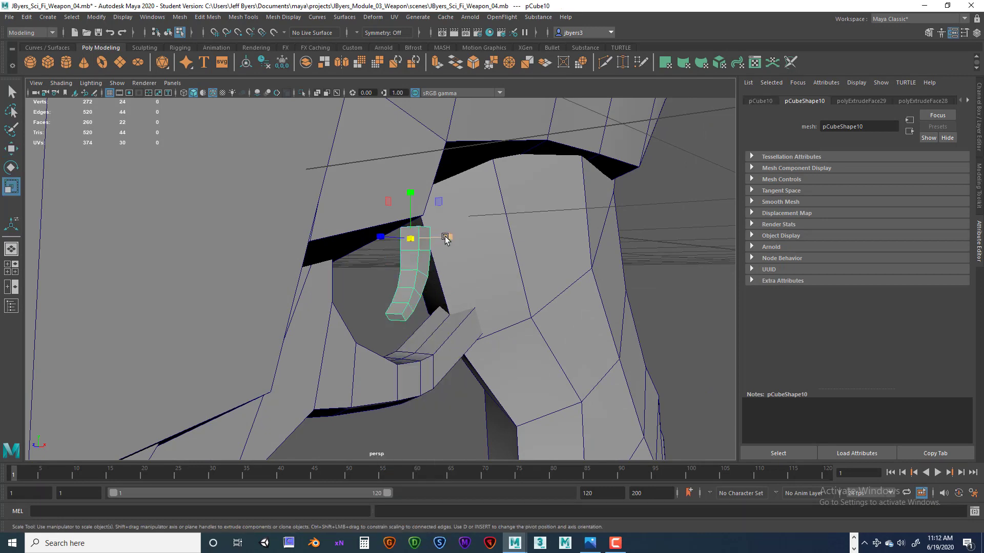
{"action": "left_click_drag", "start_coordinate": [446, 239], "coordinate": [452, 307]}
- Taper the trigger across X by scaling the vertices below its top edge and then those of its lower segments
{"action": "right_click_drag", "start_coordinate": [399, 282], "coordinate": [356, 261]}
{"action": "left_click_drag", "start_coordinate": [406, 295], "coordinate": [340, 279], "text": "alt"}
{"action": "left_click_drag", "start_coordinate": [459, 243], "coordinate": [603, 337]}
{"action": "left_click_drag", "start_coordinate": [512, 328], "coordinate": [570, 325], "text": "alt"}
{"action": "left_click_drag", "start_coordinate": [426, 291], "coordinate": [462, 270]}
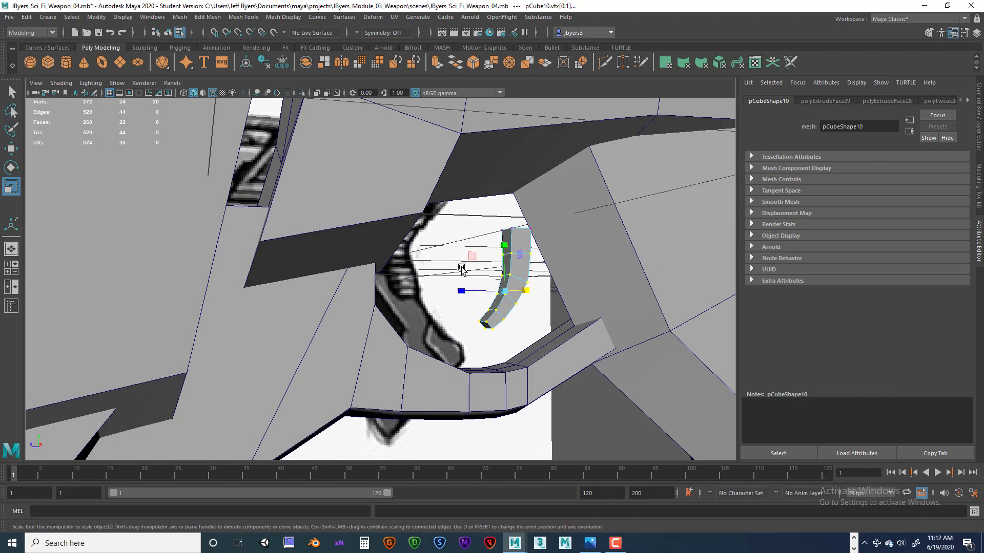
{"action": "left_click_drag", "start_coordinate": [544, 346], "coordinate": [519, 306], "text": "alt"}
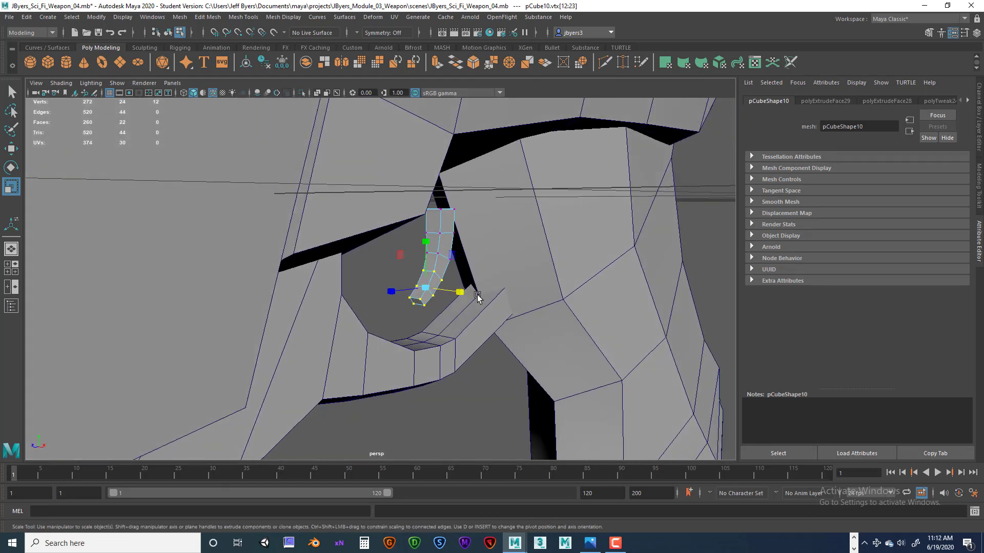
{"action": "left_click", "coordinate": [458, 293]}
{"action": "left_click_drag", "start_coordinate": [459, 294], "coordinate": [531, 310], "text": "alt"}
- Narrow the trigger's tip vertices along X to complete the taper, and return to object mode
{"action": "left_click_drag", "start_coordinate": [572, 343], "coordinate": [505, 302]}
{"action": "left_click_drag", "start_coordinate": [505, 302], "coordinate": [541, 305], "text": "alt"}
{"action": "left_click_drag", "start_coordinate": [449, 298], "coordinate": [456, 290], "text": "alt"}
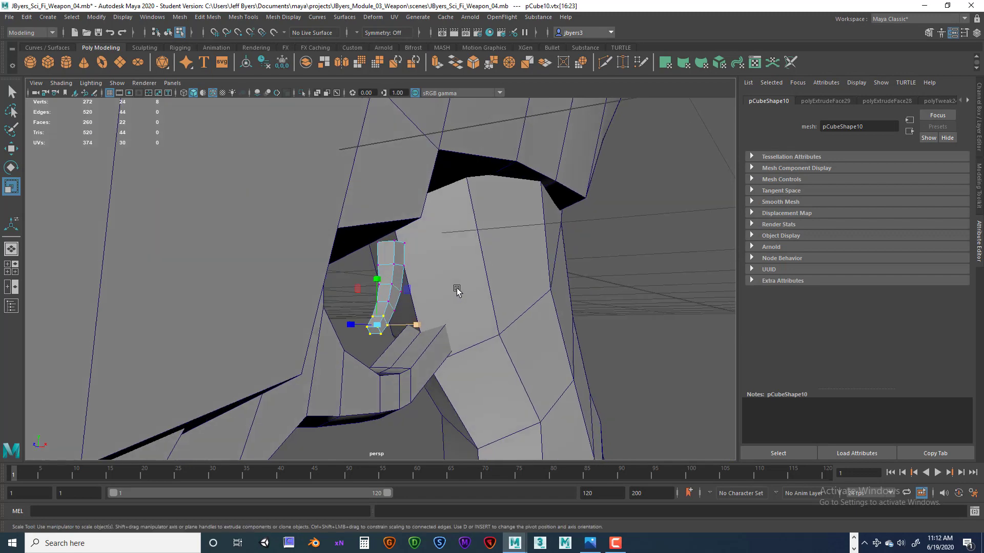
{"action": "right_click_drag", "start_coordinate": [456, 290], "coordinate": [637, 323], "text": "alt"}
{"action": "right_click_drag", "start_coordinate": [441, 307], "coordinate": [579, 323], "text": "alt"}
{"action": "middle_click_drag", "start_coordinate": [475, 297], "coordinate": [453, 264], "text": "alt"}
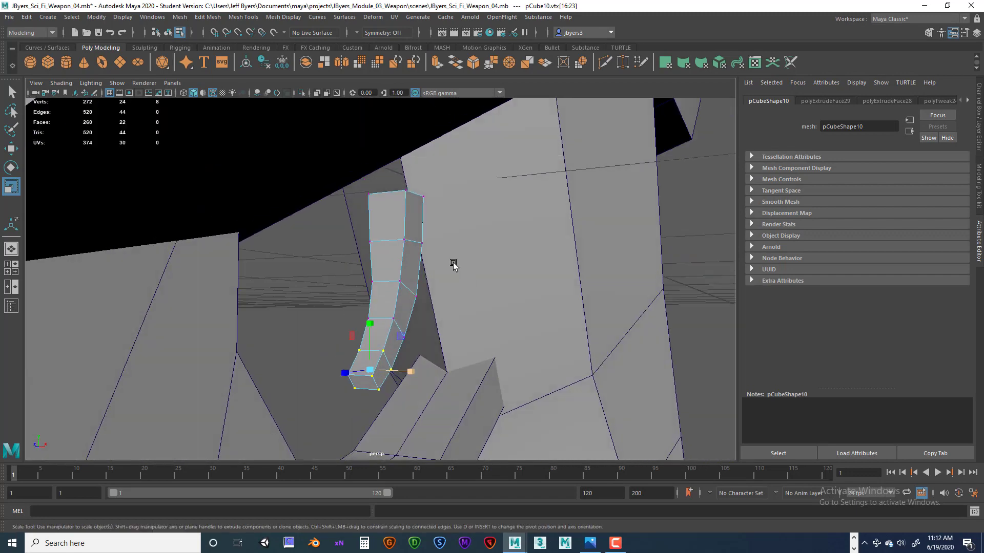
{"action": "left_click_drag", "start_coordinate": [410, 367], "coordinate": [410, 372]}
{"action": "left_click_drag", "start_coordinate": [442, 368], "coordinate": [444, 375], "text": "alt"}
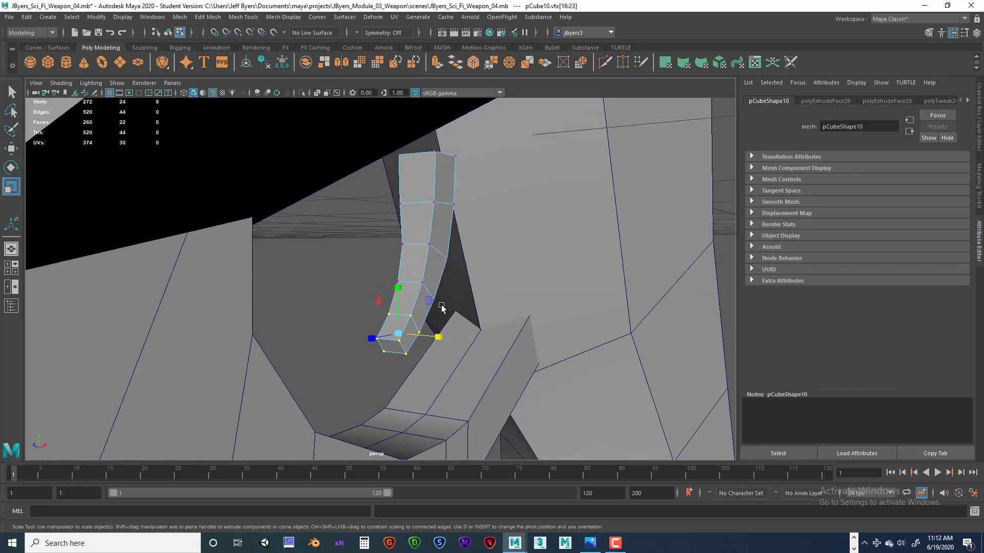
{"action": "right_click_drag", "start_coordinate": [410, 273], "coordinate": [409, 314]}
- Examine the shaped trigger inside its guard and the whole weapon against the side-view reference
{"action": "left_click_drag", "start_coordinate": [432, 329], "coordinate": [459, 350], "text": "alt"}
{"action": "scroll", "coordinate": [400, 335], "scroll_direction": "down", "scroll_amount": 2}
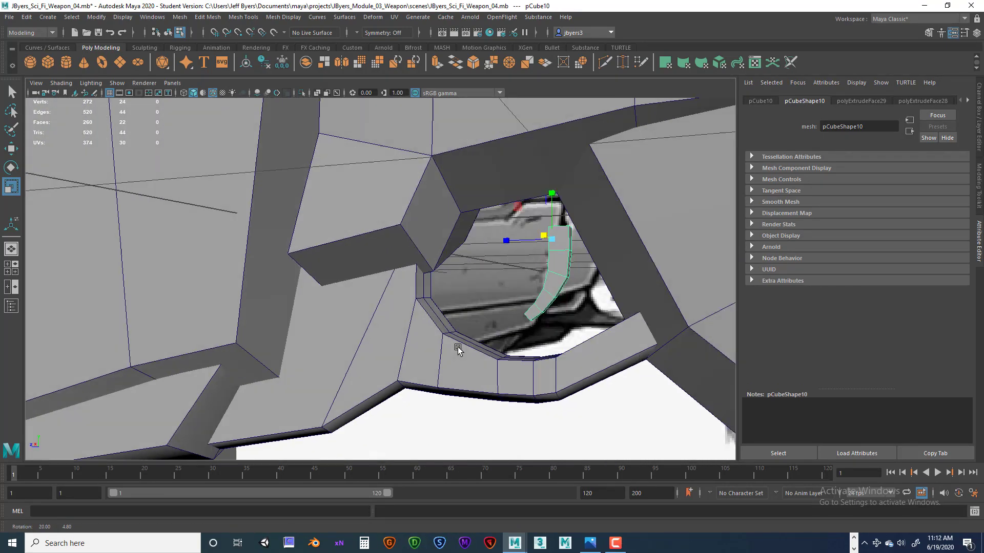
{"action": "scroll", "coordinate": [462, 346], "scroll_direction": "down", "scroll_amount": 3}
{"action": "key", "text": "space"}
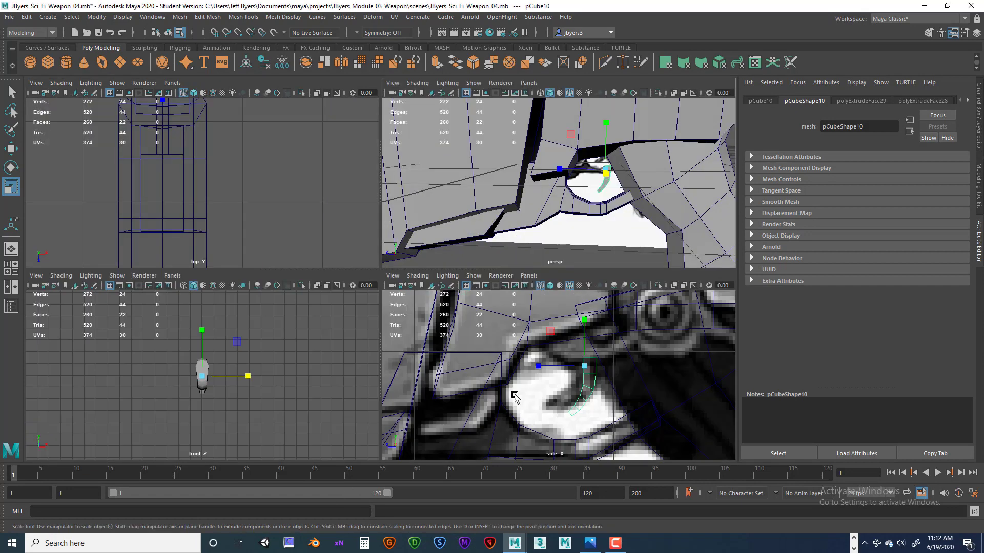
{"action": "key", "text": "space"}
{"action": "middle_click_drag", "start_coordinate": [465, 344], "coordinate": [469, 357], "text": "alt"}
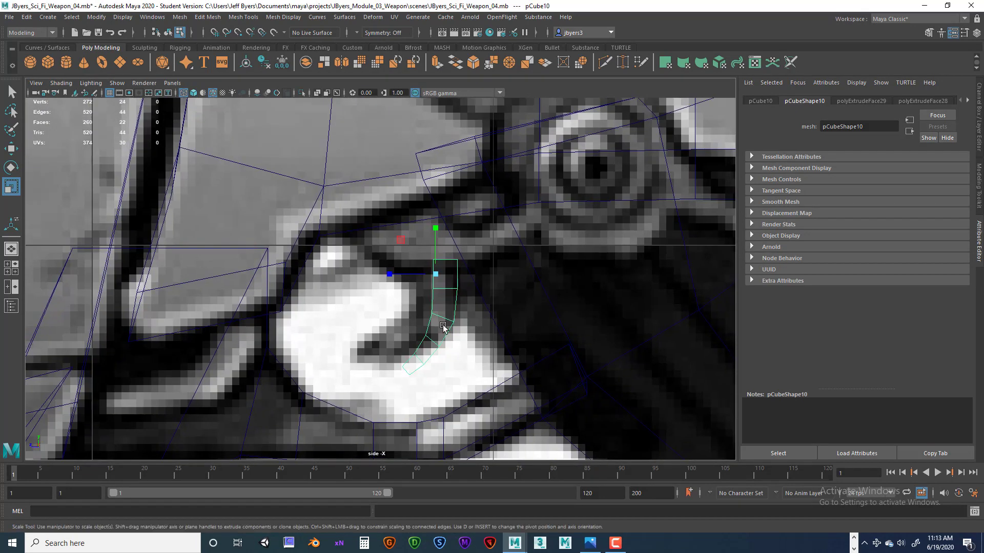
{"action": "right_click_drag", "start_coordinate": [443, 325], "coordinate": [431, 325]}
{"action": "scroll", "coordinate": [438, 318], "scroll_direction": "down", "scroll_amount": 5}
{"action": "scroll", "coordinate": [442, 311], "scroll_direction": "down", "scroll_amount": 4}
{"action": "scroll", "coordinate": [440, 312], "scroll_direction": "up", "scroll_amount": 1}
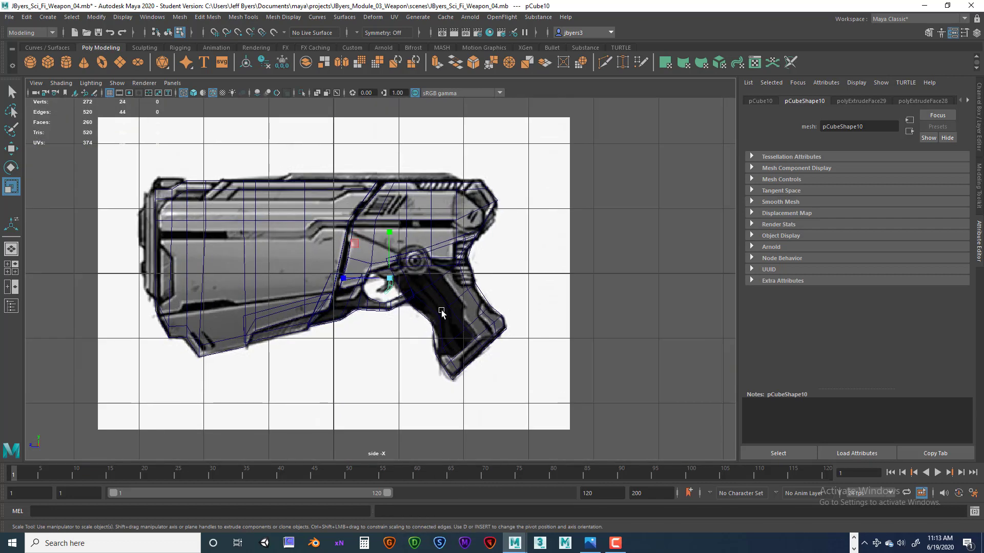
{"action": "middle_click_drag", "start_coordinate": [439, 312], "coordinate": [488, 322], "text": "alt"}
{"action": "left_click", "coordinate": [487, 323], "text": "alt"}
{"action": "scroll", "coordinate": [492, 326], "scroll_direction": "up", "scroll_amount": 4}
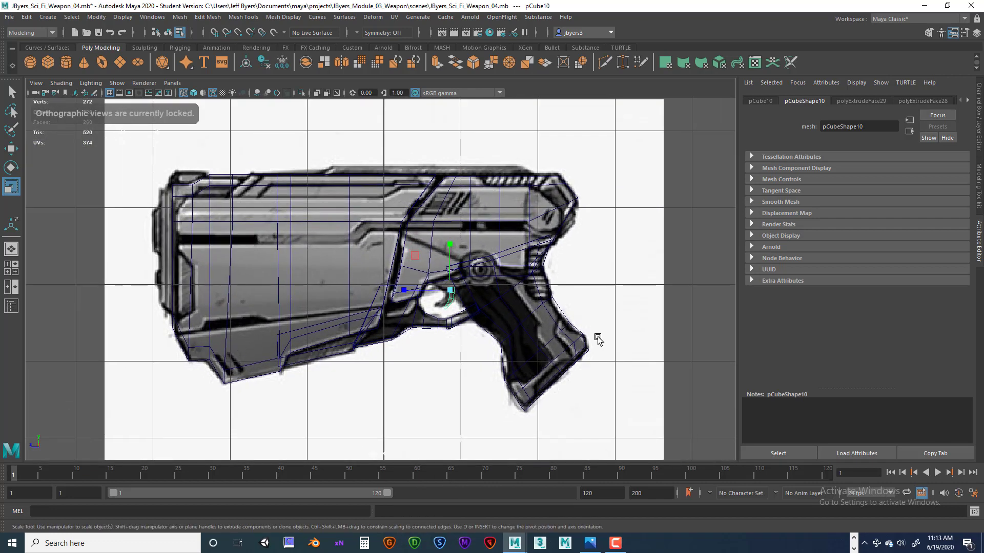
{"action": "scroll", "coordinate": [531, 339], "scroll_direction": "up", "scroll_amount": 2}
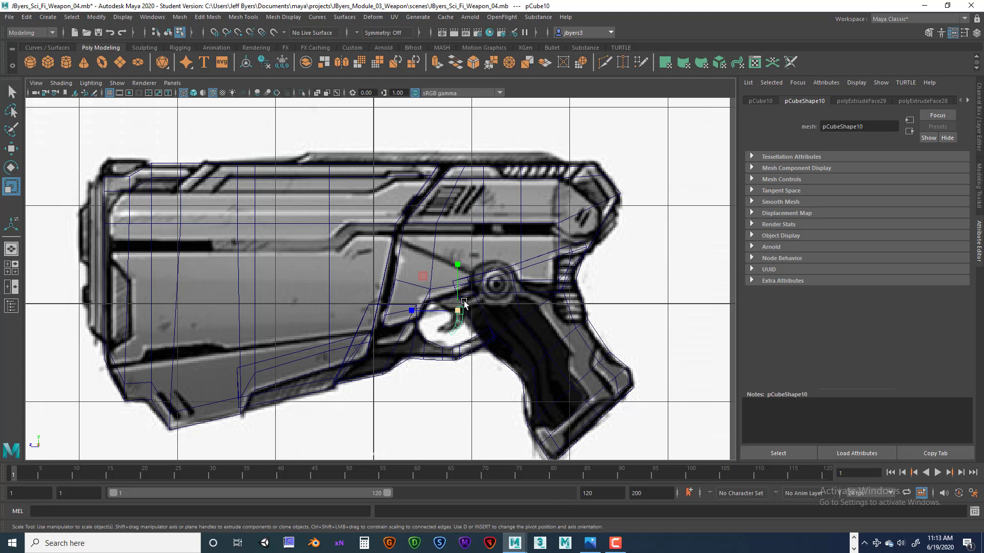
- Create a polygon cylinder with 12 axis subdivisions and set its Z rotation to -90
{"action": "left_click", "coordinate": [66, 62]}
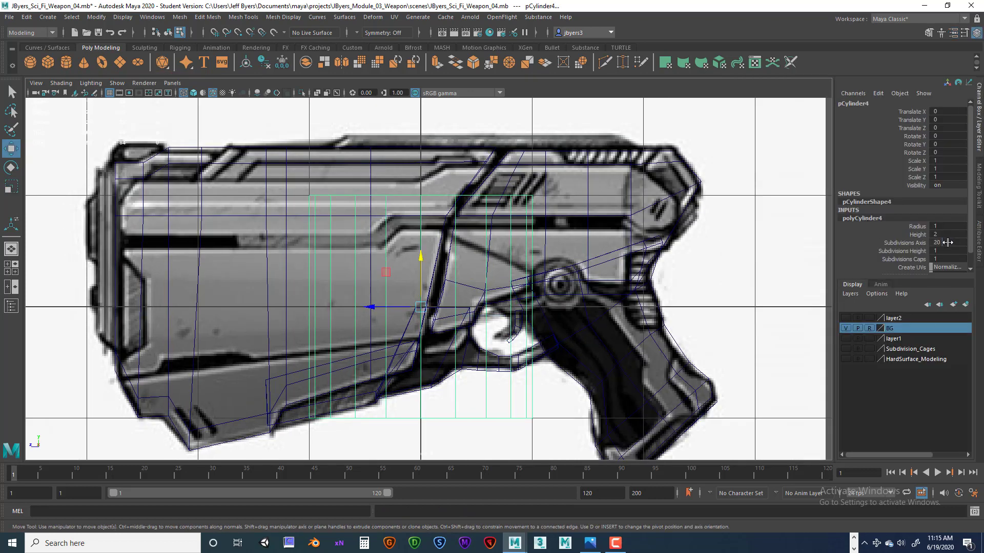
{"action": "double_click", "coordinate": [948, 243]}
{"action": "key", "text": "Return"}
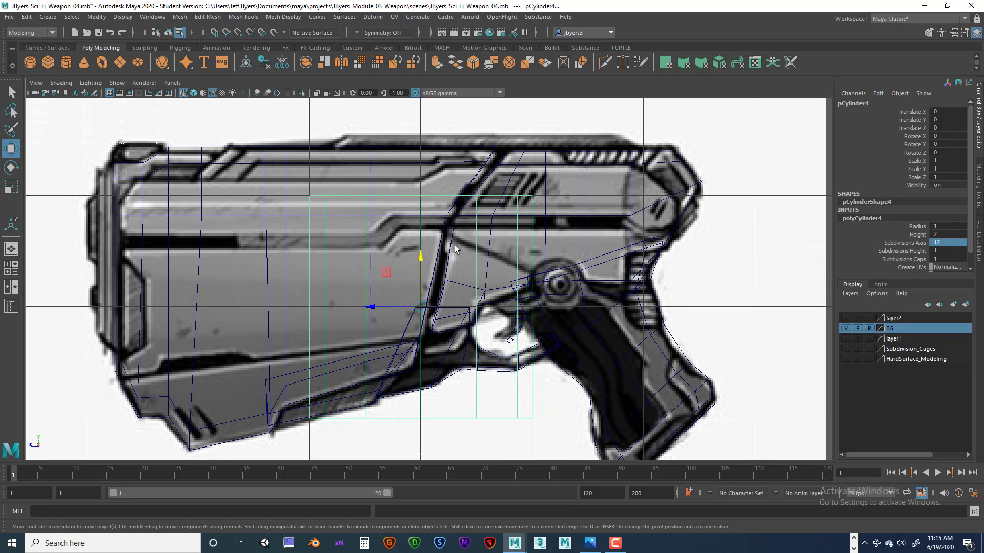
{"action": "key", "text": "e"}
{"action": "left_click_drag", "start_coordinate": [425, 277], "coordinate": [416, 328]}
{"action": "left_click", "coordinate": [948, 152]}
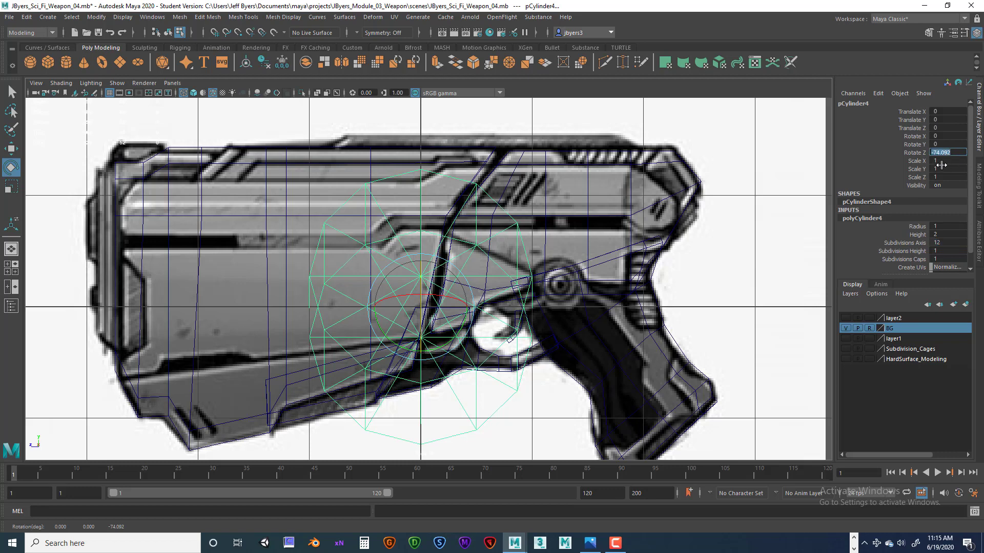
{"action": "type", "text": "-90"}
{"action": "key", "text": "Return"}
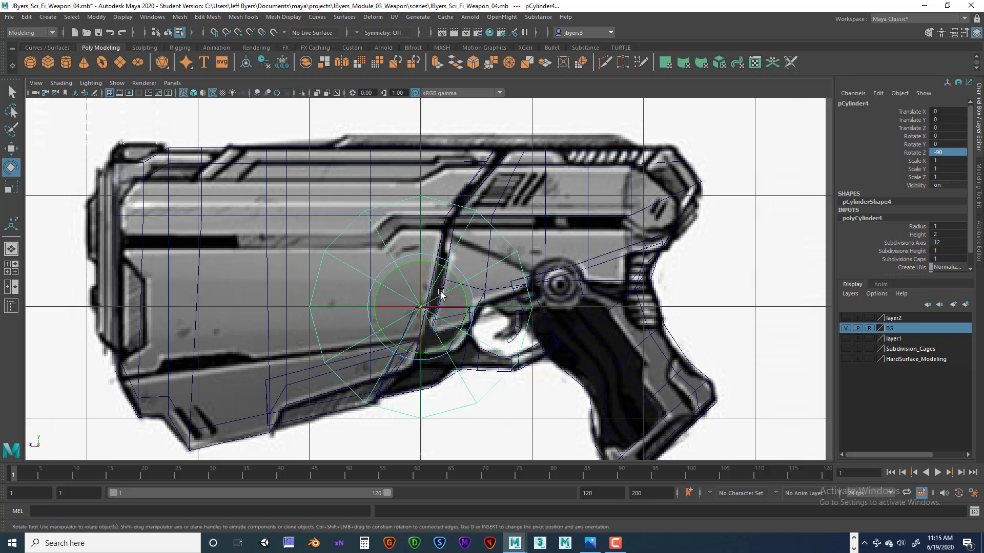
- Scale the cylinder uniformly to 0.24 and move it above the trigger, at about Y 0.175 and Z -0.847
{"action": "key", "text": "r"}
{"action": "left_click_drag", "start_coordinate": [421, 307], "coordinate": [325, 297]}
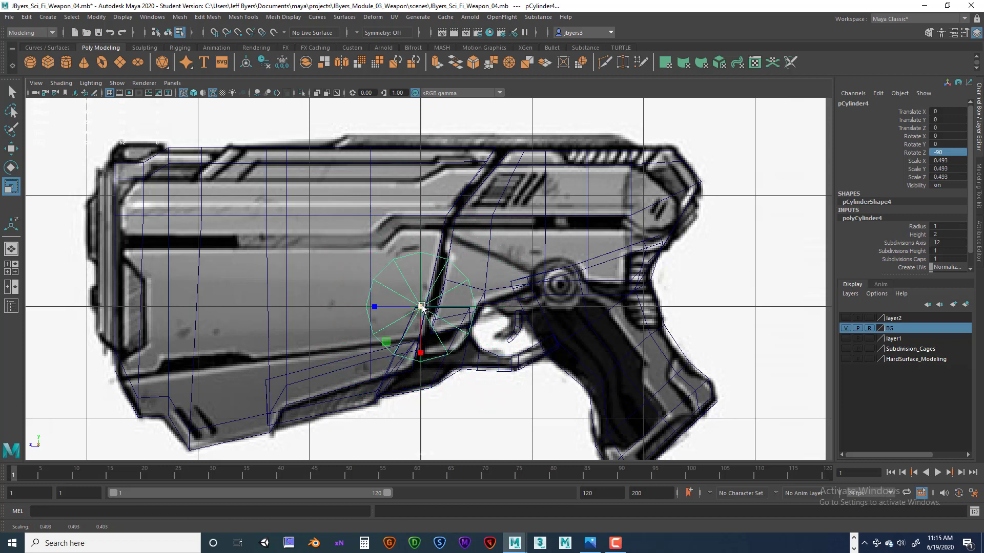
{"action": "left_click_drag", "start_coordinate": [418, 307], "coordinate": [490, 295]}
{"action": "key", "text": "q"}
{"action": "key", "text": "w"}
{"action": "left_click_drag", "start_coordinate": [522, 265], "coordinate": [532, 244]}
{"action": "left_click_drag", "start_coordinate": [505, 290], "coordinate": [494, 286]}
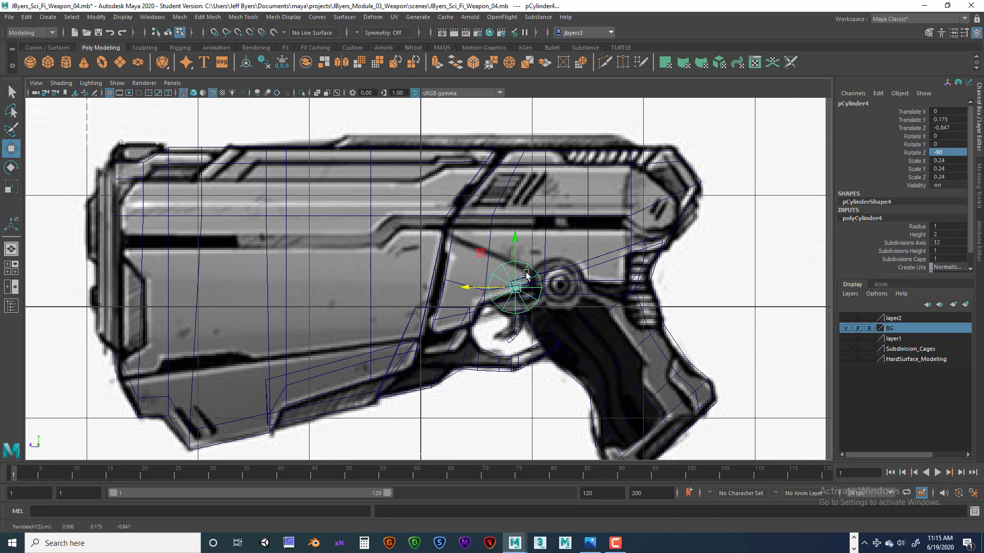
{"action": "key", "text": "space"}
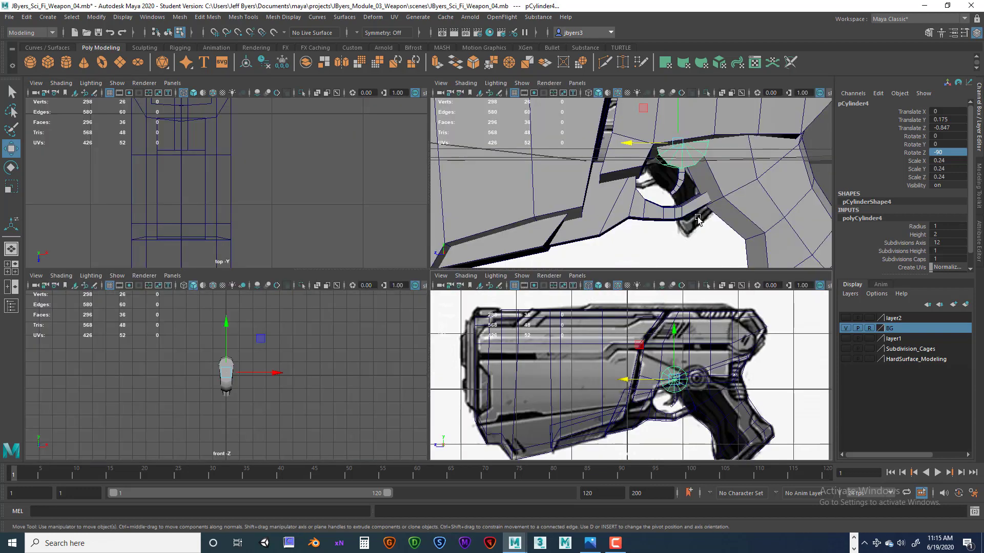
- Shorten the cylinder above the trigger across the weapon's width, to a Y scale of 0.215
{"action": "key", "text": "space"}
{"action": "left_click_drag", "start_coordinate": [636, 224], "coordinate": [651, 207], "text": "alt"}
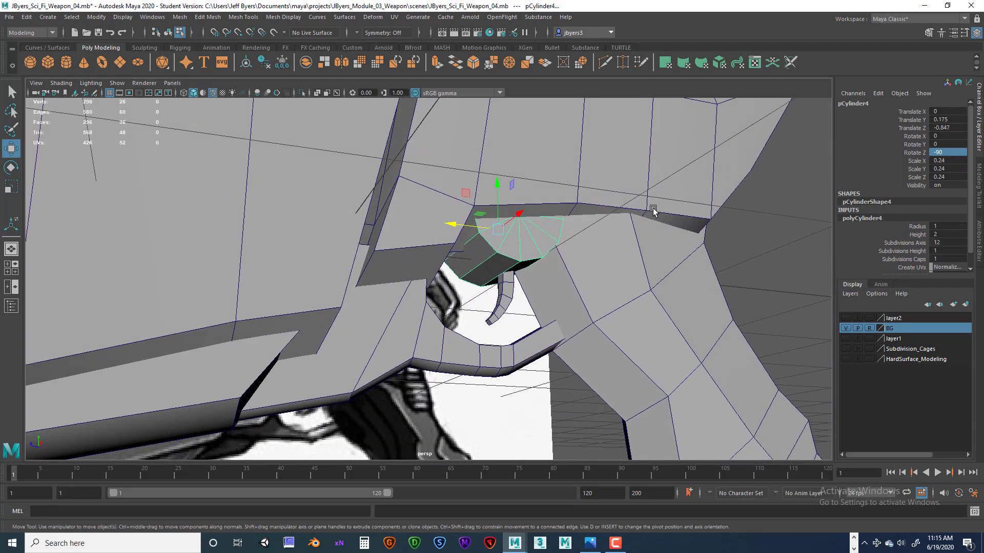
{"action": "key", "text": "e"}
{"action": "key", "text": "r"}
{"action": "left_click_drag", "start_coordinate": [527, 219], "coordinate": [655, 228]}
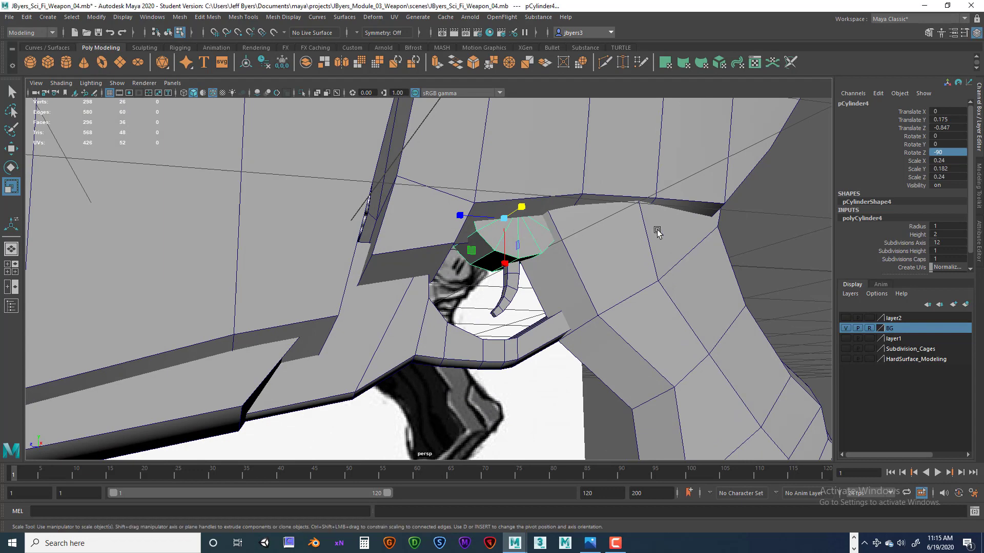
{"action": "key", "text": "space"}
{"action": "key", "text": "space"}
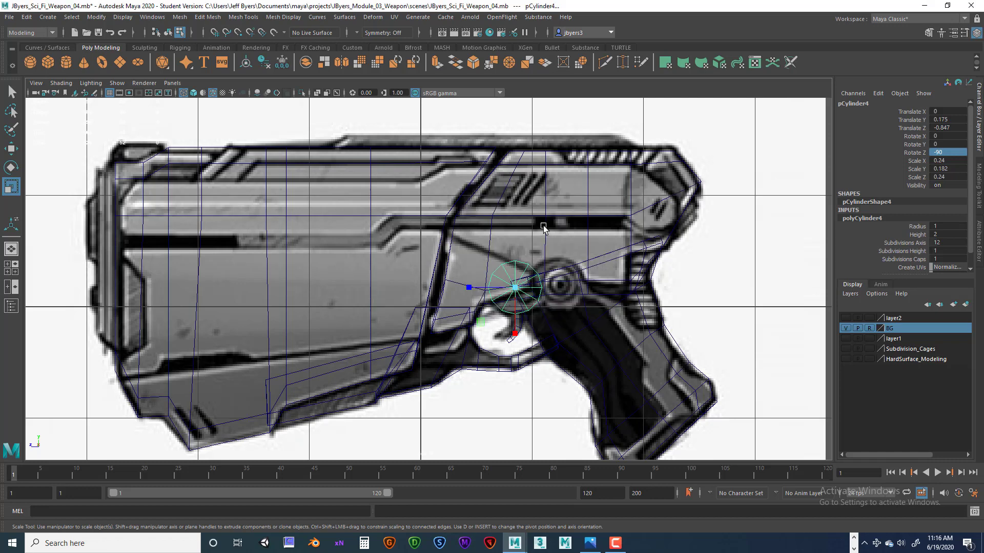
{"action": "key", "text": "space"}
{"action": "key", "text": "space"}
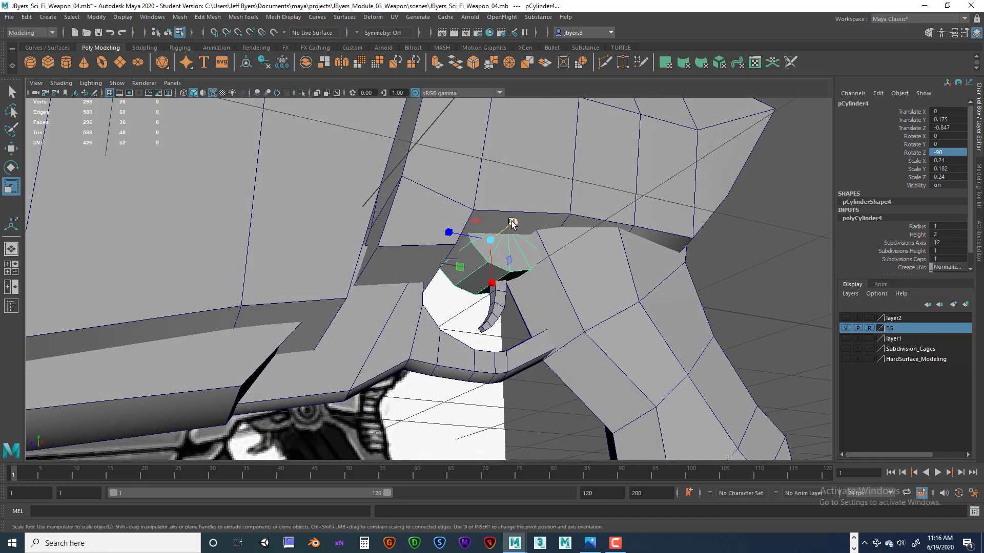
{"action": "left_click_drag", "start_coordinate": [512, 222], "coordinate": [522, 267]}
{"action": "key", "text": "space"}
{"action": "key", "text": "space"}
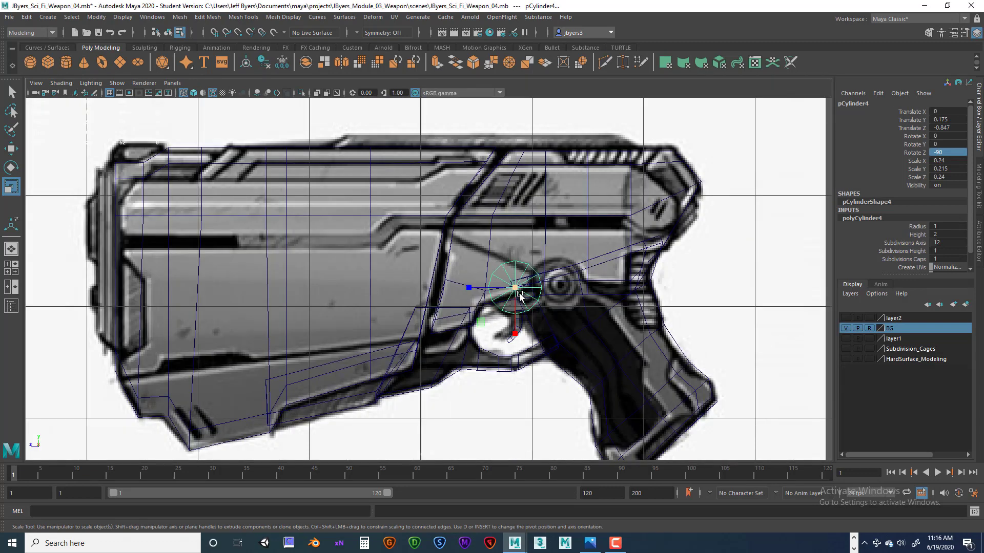
- Delete the upper half of the cylinder's faces in the side view, keeping the lower half-disc
{"action": "mouse_move", "coordinate": [530, 275]}
{"action": "right_mouse_down"}
{"action": "mouse_move", "coordinate": [528, 240]}
{"action": "mouse_move", "coordinate": [530, 290]}
{"action": "right_mouse_up"}
{"action": "left_click_drag", "start_coordinate": [453, 243], "coordinate": [573, 286]}
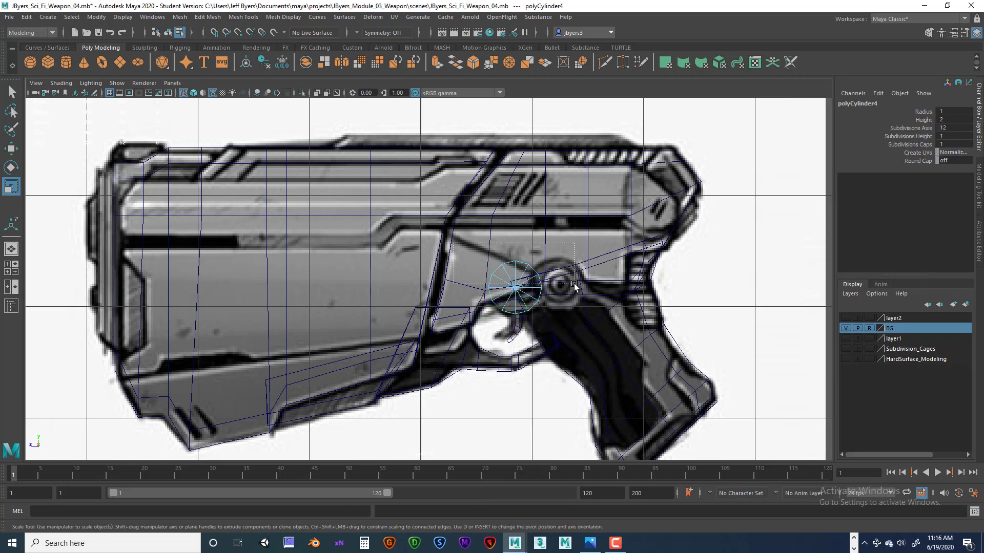
{"action": "left_click_drag", "start_coordinate": [574, 285], "coordinate": [578, 290]}
{"action": "left_click", "coordinate": [578, 290]}
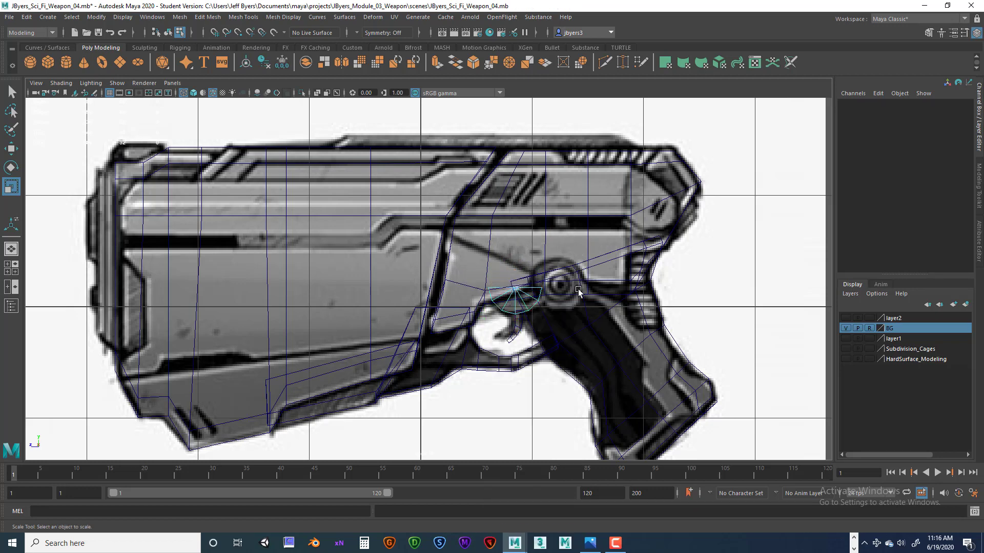
- Raise the half-cylinder's upper rear and centre vertices to follow the body's slanted lower edge, and return to object mode
{"action": "scroll", "coordinate": [533, 295], "scroll_direction": "up", "scroll_amount": 5}
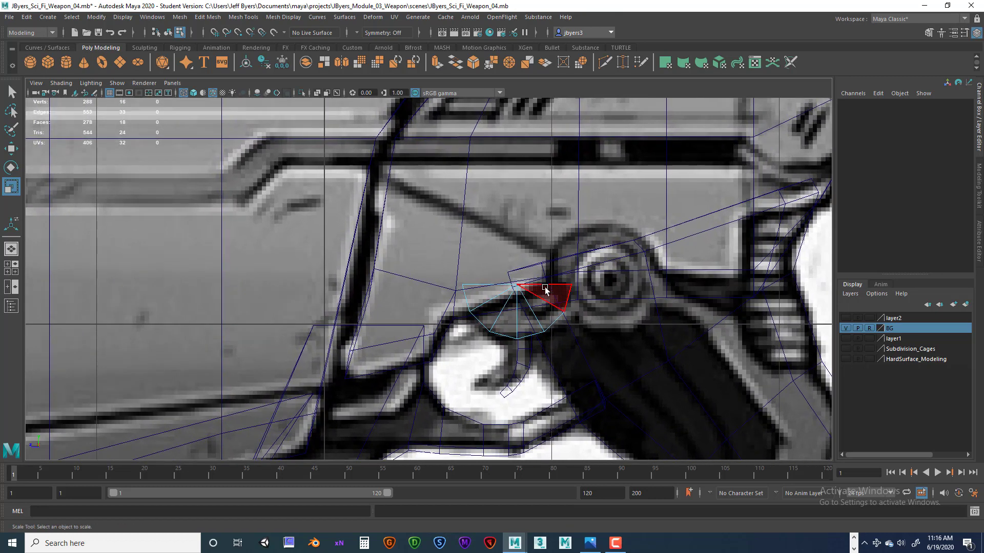
{"action": "right_click_drag", "start_coordinate": [544, 289], "coordinate": [558, 265]}
{"action": "left_click_drag", "start_coordinate": [561, 277], "coordinate": [570, 280]}
{"action": "key", "text": "w"}
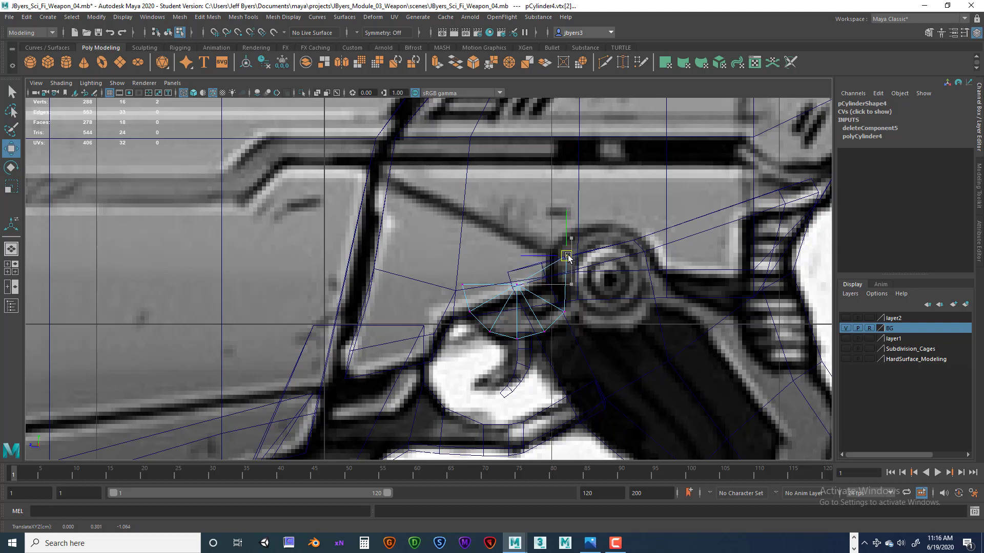
{"action": "left_click_drag", "start_coordinate": [507, 275], "coordinate": [516, 257]}
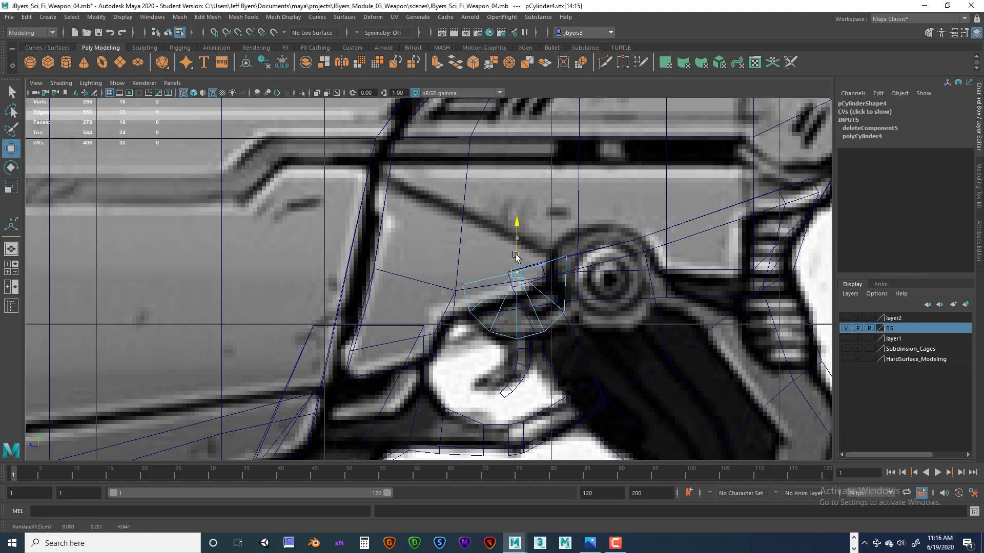
{"action": "key", "text": "space"}
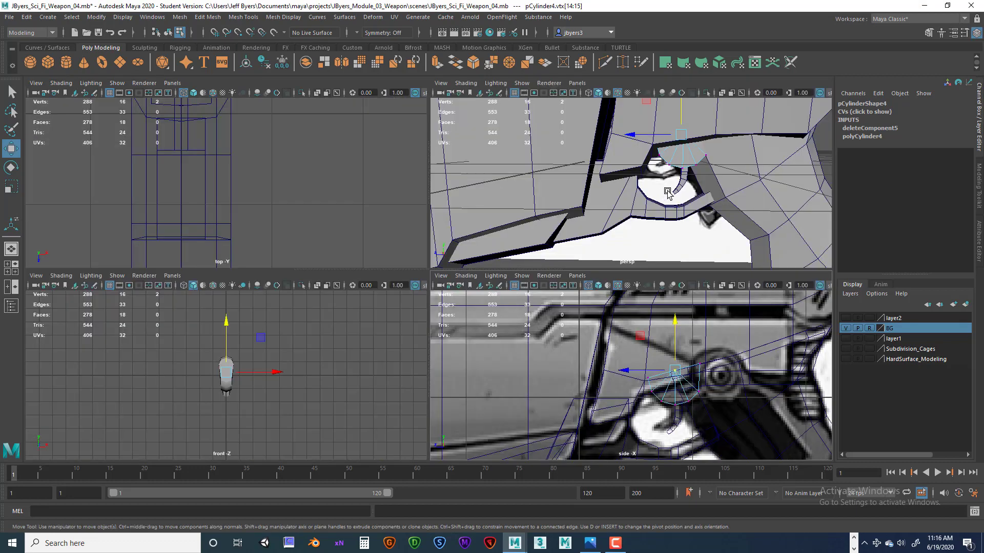
{"action": "key", "text": "space"}
{"action": "mouse_move", "coordinate": [623, 265]}
{"action": "left_mouse_down", "text": "alt"}
{"action": "mouse_move", "coordinate": [647, 250]}
{"action": "mouse_move", "coordinate": [595, 259]}
{"action": "mouse_move", "coordinate": [618, 260]}
{"action": "left_mouse_up", "text": "alt"}
{"action": "right_click_drag", "start_coordinate": [551, 228], "coordinate": [541, 290]}
{"action": "scroll", "coordinate": [539, 366], "scroll_direction": "down", "scroll_amount": 4}
{"action": "left_click", "coordinate": [539, 367]}
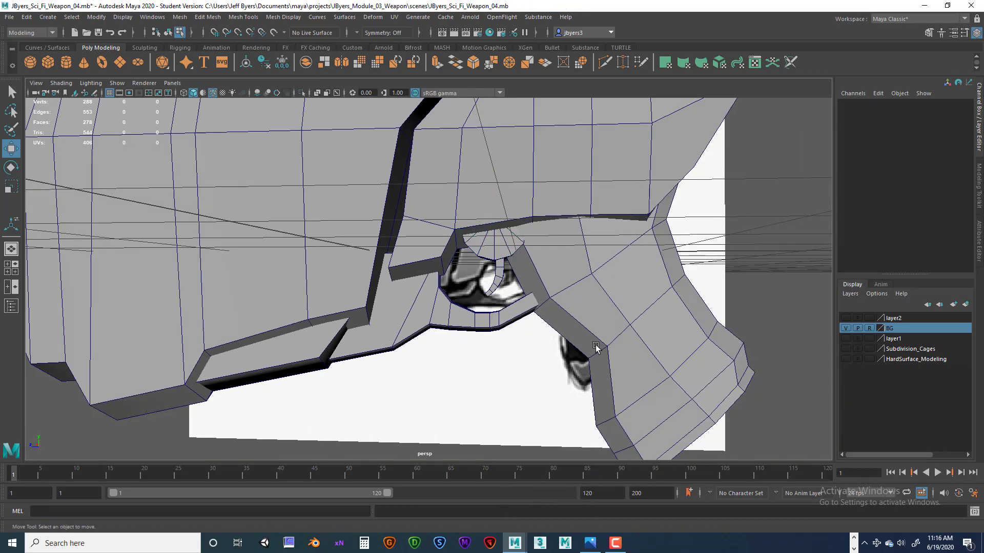
- Examine how the half-cylinder fits between the trigger and the body's underside
{"action": "mouse_move", "coordinate": [594, 334]}
{"action": "left_mouse_down", "text": "alt"}
{"action": "mouse_move", "coordinate": [523, 323]}
{"action": "mouse_move", "coordinate": [436, 334]}
{"action": "mouse_move", "coordinate": [439, 313]}
{"action": "mouse_move", "coordinate": [407, 316]}
{"action": "mouse_move", "coordinate": [585, 333]}
{"action": "left_mouse_up", "text": "alt"}
{"action": "right_click_drag", "start_coordinate": [584, 333], "coordinate": [558, 334], "text": "alt"}
{"action": "mouse_move", "coordinate": [558, 333]}
{"action": "left_mouse_down", "text": "alt"}
{"action": "mouse_move", "coordinate": [598, 341]}
{"action": "mouse_move", "coordinate": [551, 312]}
{"action": "mouse_move", "coordinate": [546, 337]}
{"action": "mouse_move", "coordinate": [527, 331]}
{"action": "mouse_move", "coordinate": [610, 331]}
{"action": "mouse_move", "coordinate": [548, 329]}
{"action": "left_mouse_up", "text": "alt"}
{"action": "scroll", "coordinate": [542, 334], "scroll_direction": "up", "scroll_amount": 5}
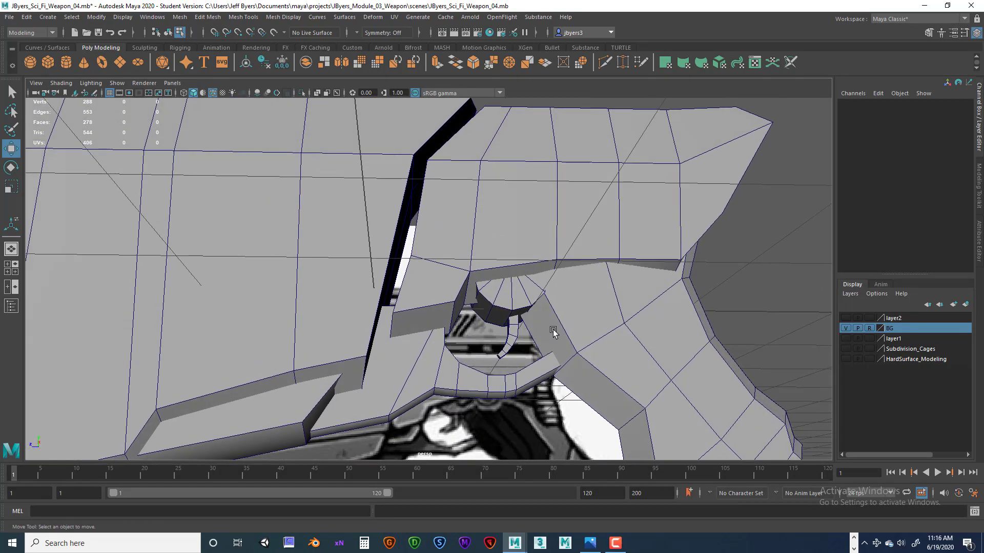
{"action": "key", "text": "space"}
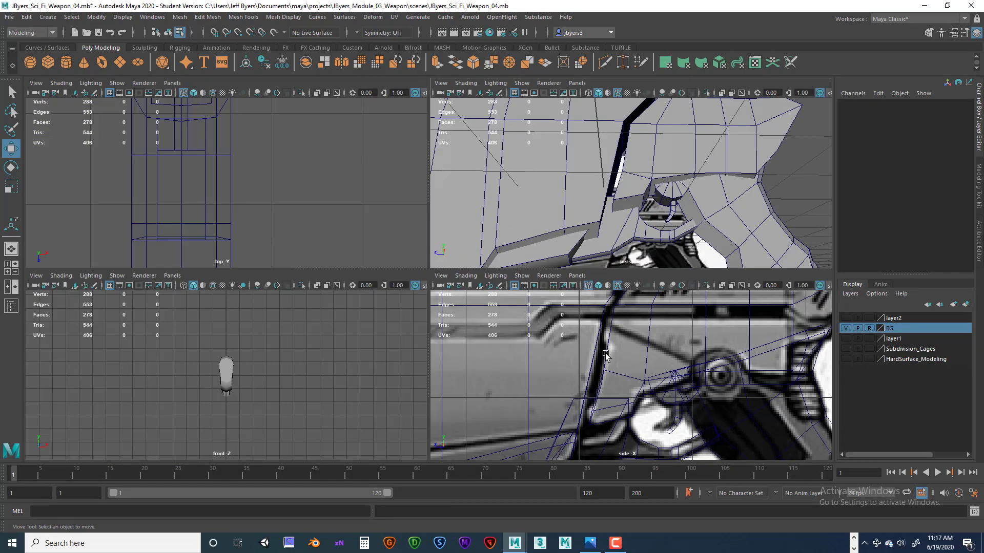
{"action": "key", "text": "space"}
{"action": "key", "text": "space"}
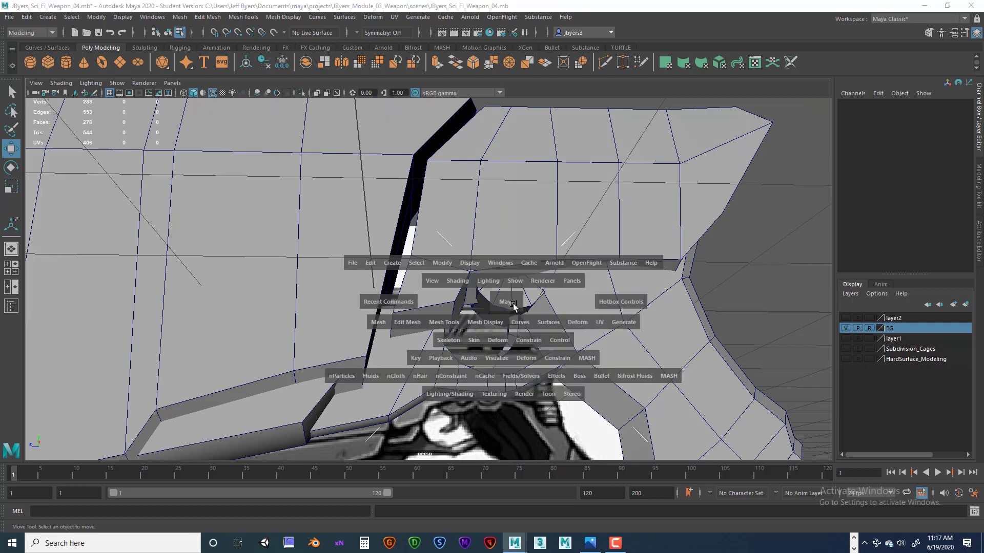
{"action": "key", "text": "space"}
{"action": "scroll", "coordinate": [568, 293], "scroll_direction": "up", "scroll_amount": 5}
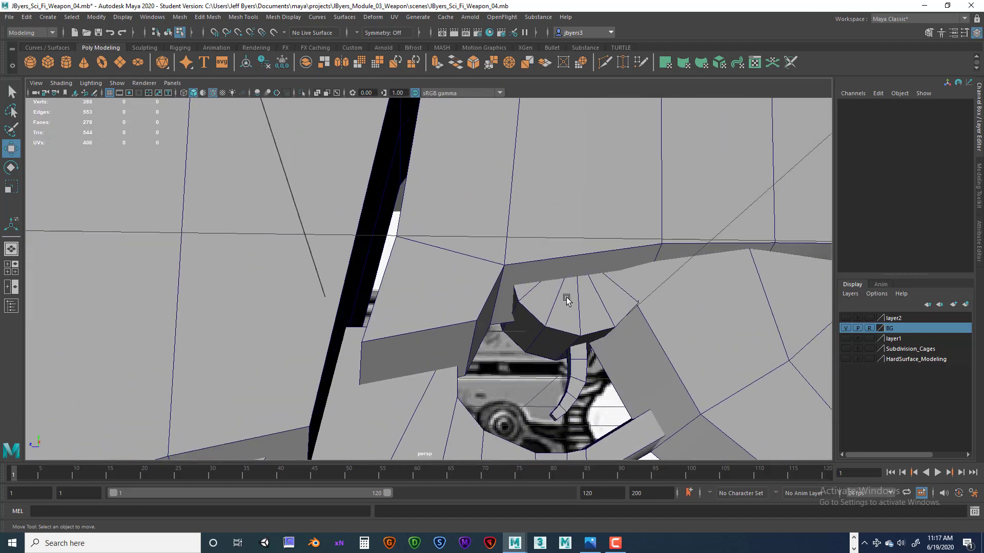
{"action": "left_click_drag", "start_coordinate": [567, 299], "coordinate": [579, 309], "text": "alt"}
{"action": "right_click", "coordinate": [561, 342]}
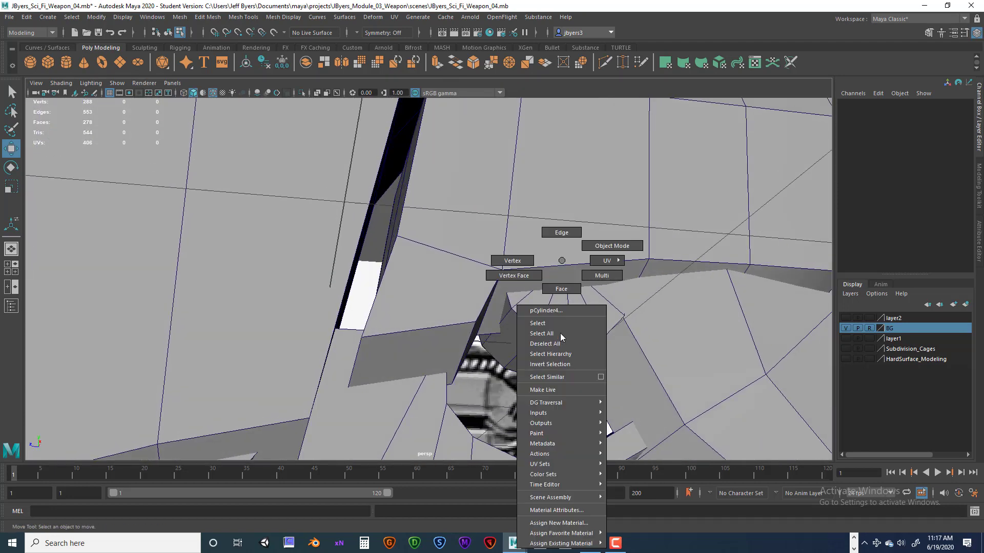
{"action": "left_click", "coordinate": [561, 233]}
{"action": "left_click", "coordinate": [527, 322]}
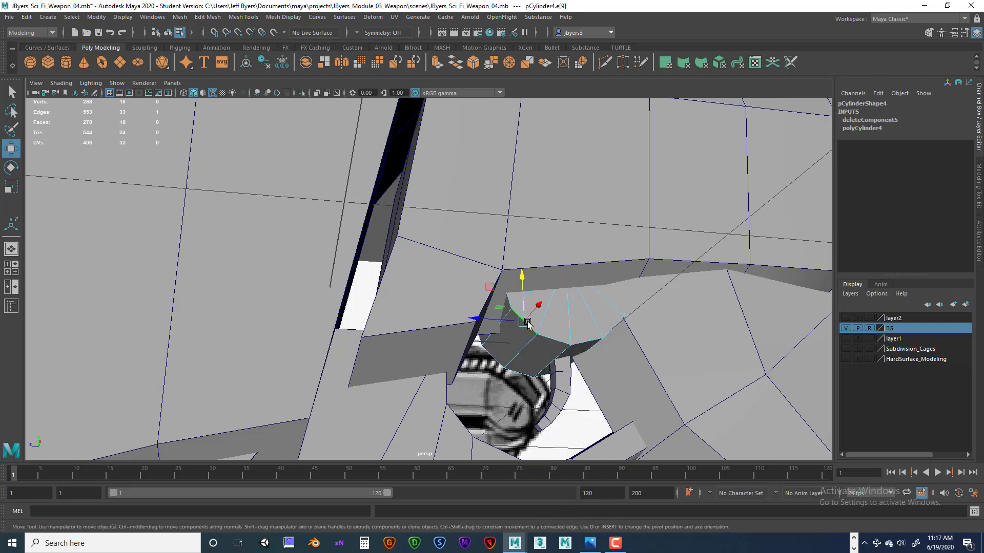
{"action": "left_click_drag", "start_coordinate": [555, 354], "coordinate": [375, 320], "text": "alt"}
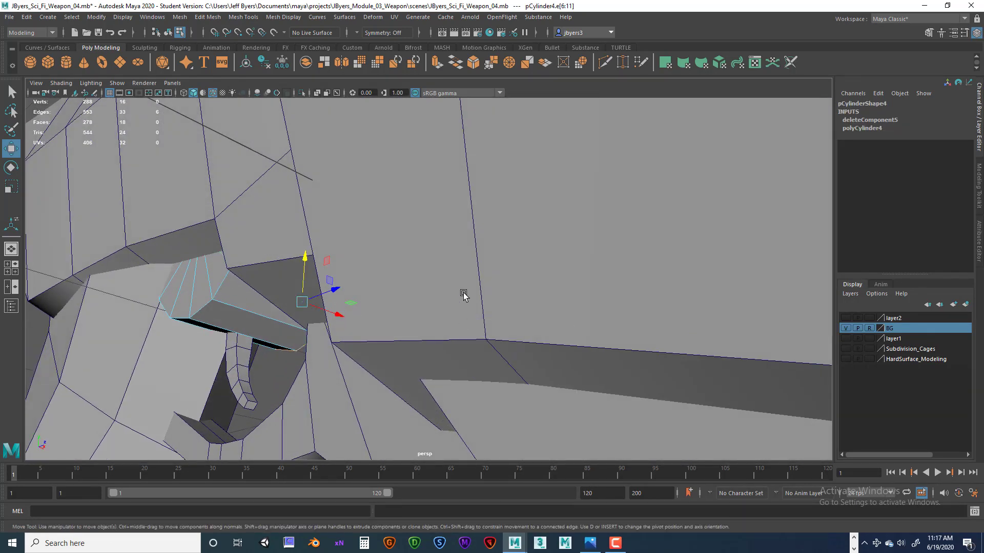
{"action": "mouse_move", "coordinate": [464, 296]}
{"action": "left_mouse_down", "text": "alt"}
{"action": "mouse_move", "coordinate": [321, 292]}
{"action": "mouse_move", "coordinate": [472, 281]}
{"action": "left_mouse_up", "text": "alt"}
{"action": "right_click", "coordinate": [528, 305]}
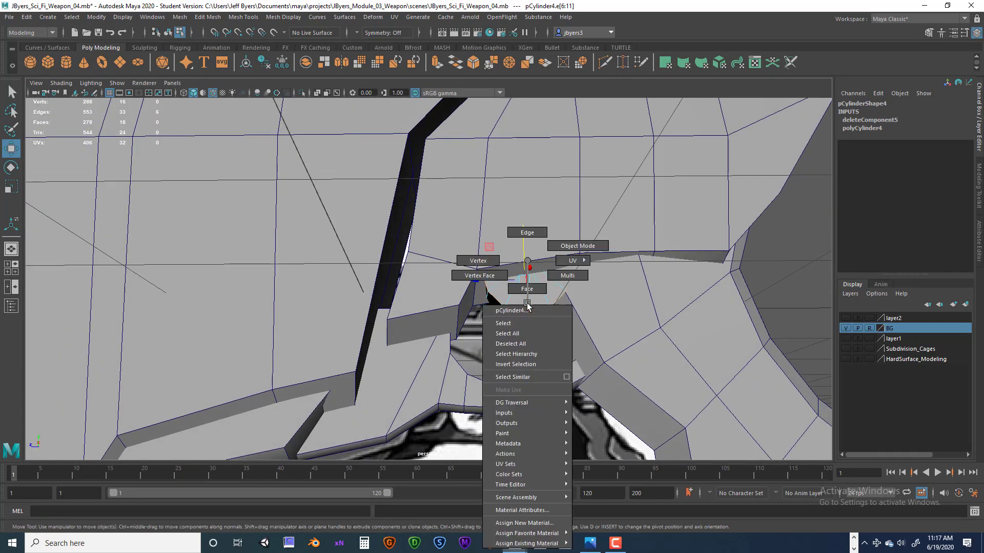
{"action": "left_click", "coordinate": [519, 324]}
- Select the vertices at the far rear end of the upper rear body and scale them inward along X to taper it
{"action": "scroll", "coordinate": [538, 322], "scroll_direction": "down", "scroll_amount": 6}
{"action": "left_click_drag", "start_coordinate": [552, 320], "coordinate": [496, 328], "text": "alt"}
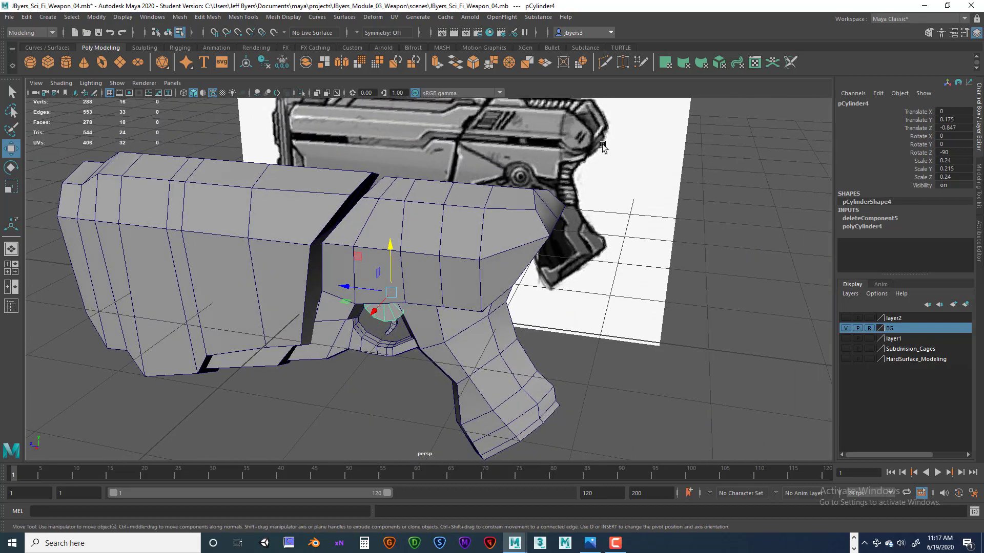
{"action": "left_click_drag", "start_coordinate": [603, 147], "coordinate": [427, 225], "text": "alt"}
{"action": "right_click", "coordinate": [427, 225]}
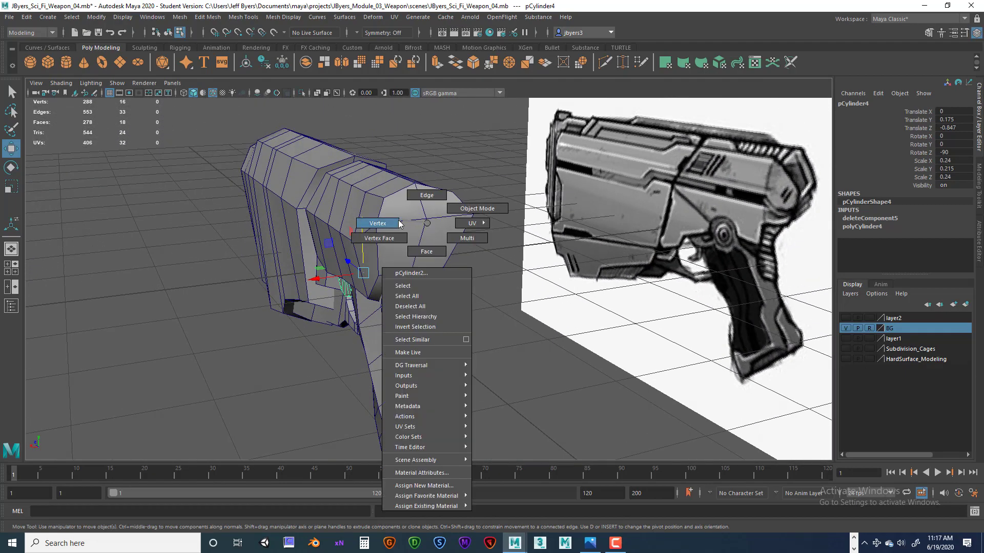
{"action": "left_click", "coordinate": [392, 224]}
{"action": "left_click_drag", "start_coordinate": [392, 224], "coordinate": [492, 230], "text": "alt"}
{"action": "key", "text": "space"}
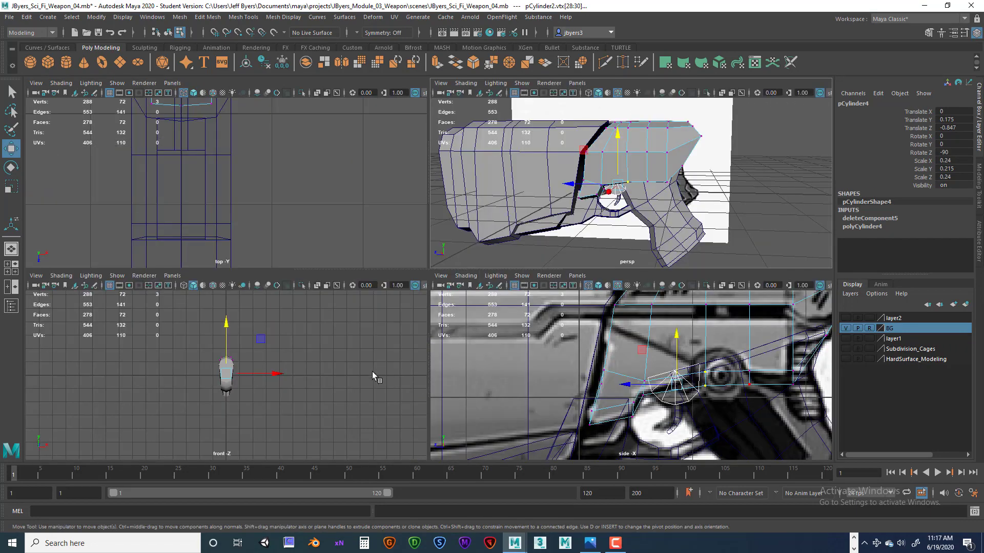
{"action": "key", "text": "space"}
{"action": "scroll", "coordinate": [718, 325], "scroll_direction": "down", "scroll_amount": 6}
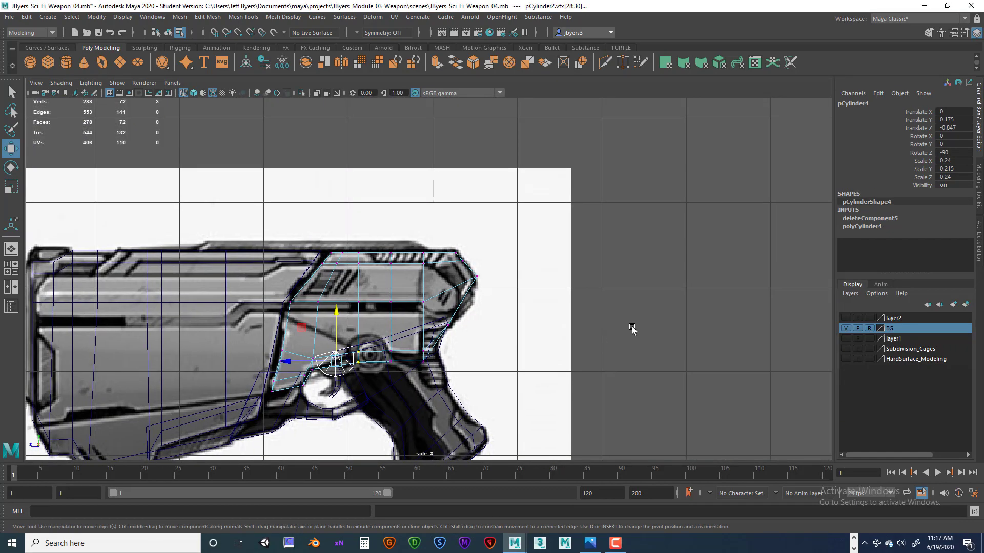
{"action": "scroll", "coordinate": [509, 325], "scroll_direction": "down", "scroll_amount": 3}
{"action": "left_click", "coordinate": [482, 325]}
{"action": "scroll", "coordinate": [483, 325], "scroll_direction": "up", "scroll_amount": 3}
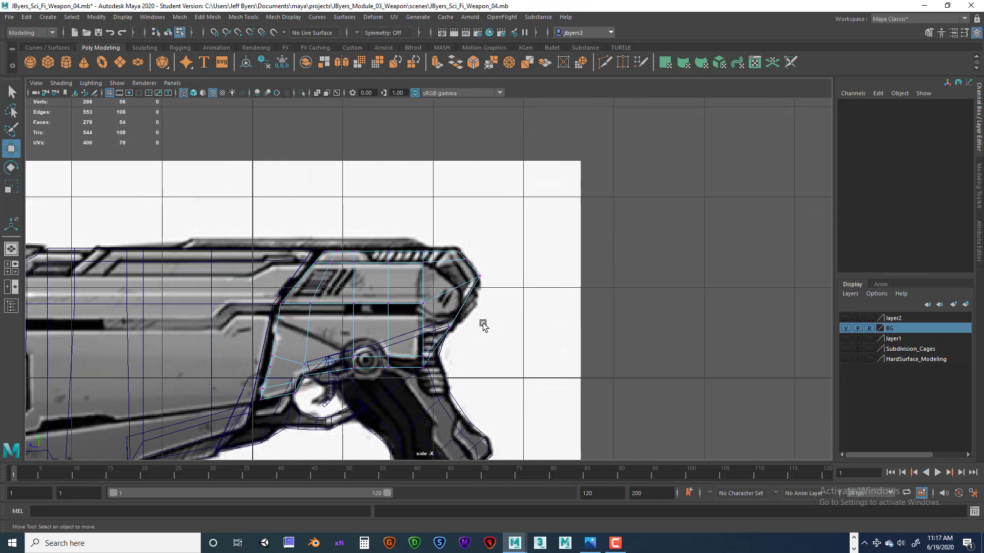
{"action": "left_click_drag", "start_coordinate": [484, 340], "coordinate": [436, 256]}
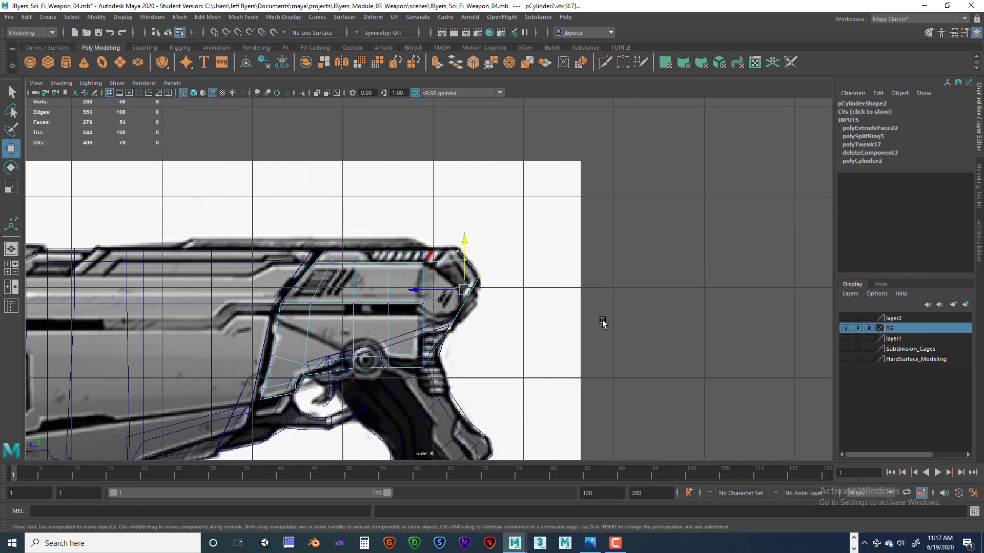
{"action": "key", "text": "space"}
{"action": "key", "text": "space"}
{"action": "left_click_drag", "start_coordinate": [609, 281], "coordinate": [461, 279], "text": "alt"}
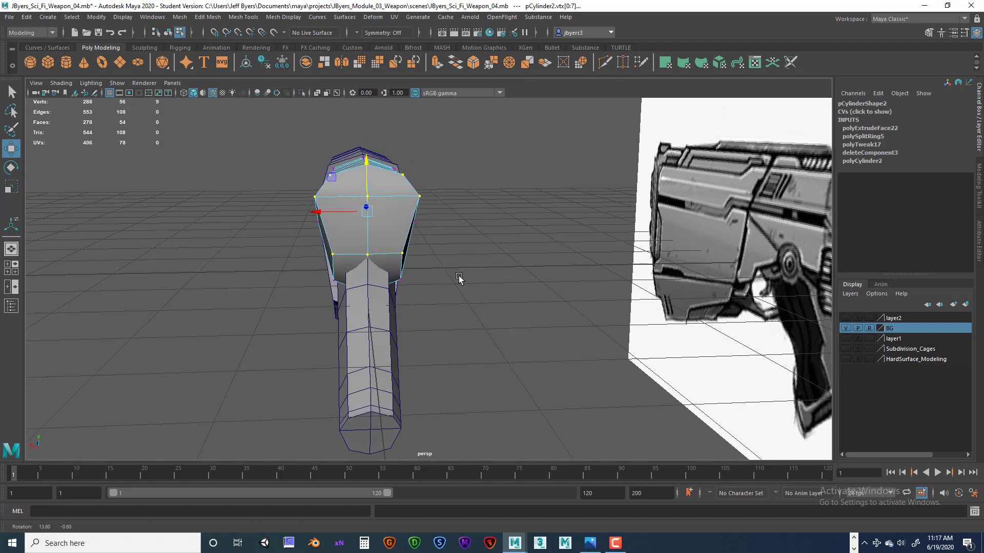
{"action": "key", "text": "r"}
{"action": "left_click_drag", "start_coordinate": [318, 211], "coordinate": [497, 255]}
- Examine the tapered rear end from several angles and against the side-view reference, and return to object mode
{"action": "key", "text": "space"}
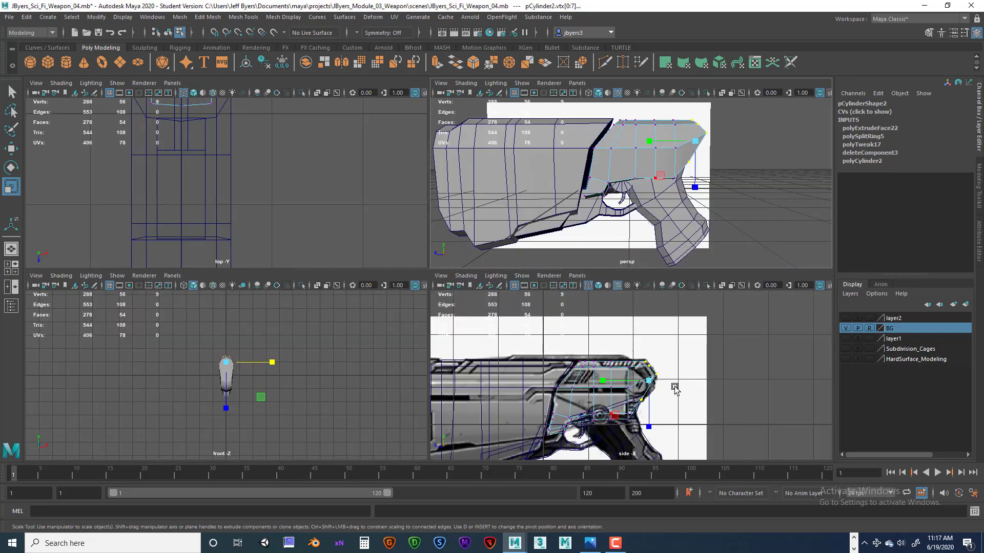
{"action": "key", "text": "space"}
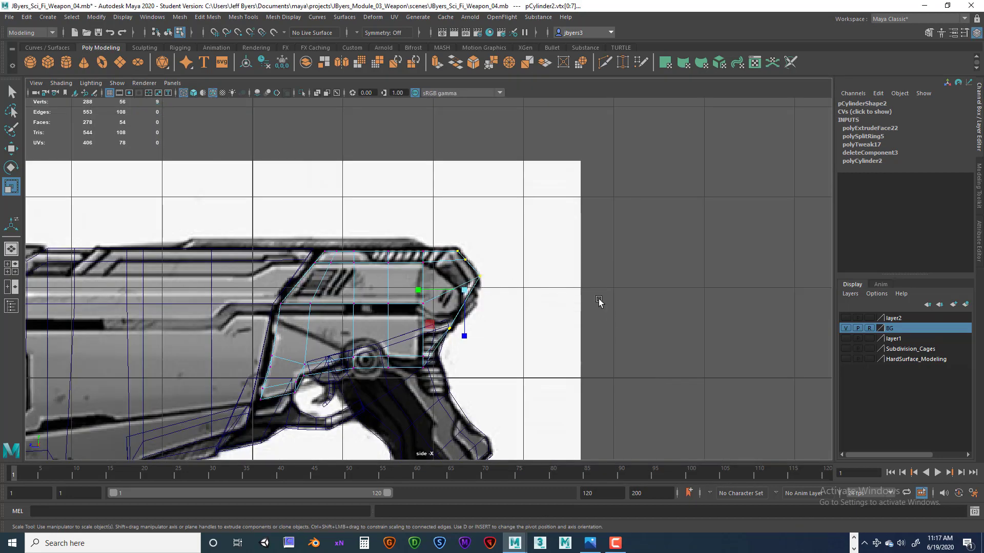
{"action": "key", "text": "space"}
{"action": "key", "text": "space"}
{"action": "left_click_drag", "start_coordinate": [668, 281], "coordinate": [516, 370], "text": "alt"}
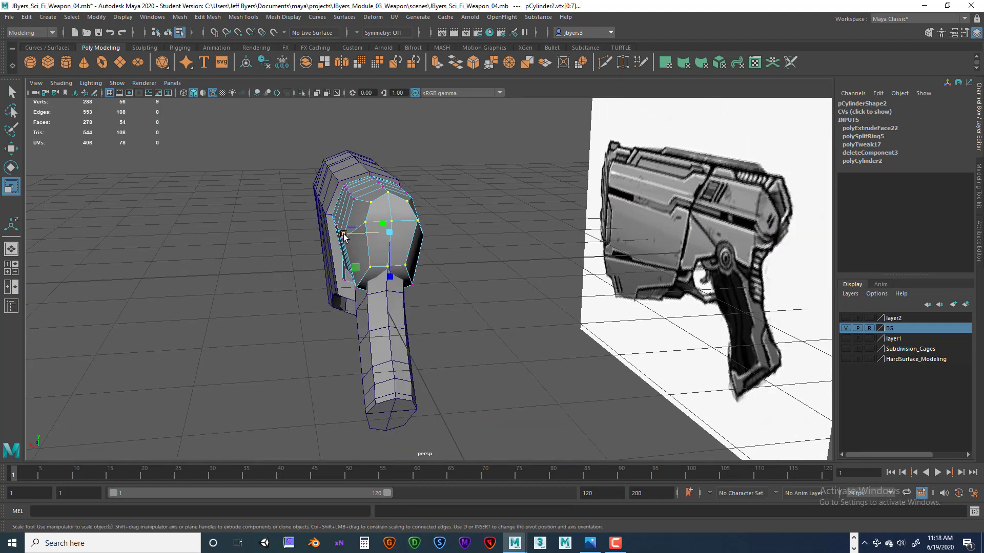
{"action": "left_click_drag", "start_coordinate": [353, 235], "coordinate": [401, 261], "text": "alt"}
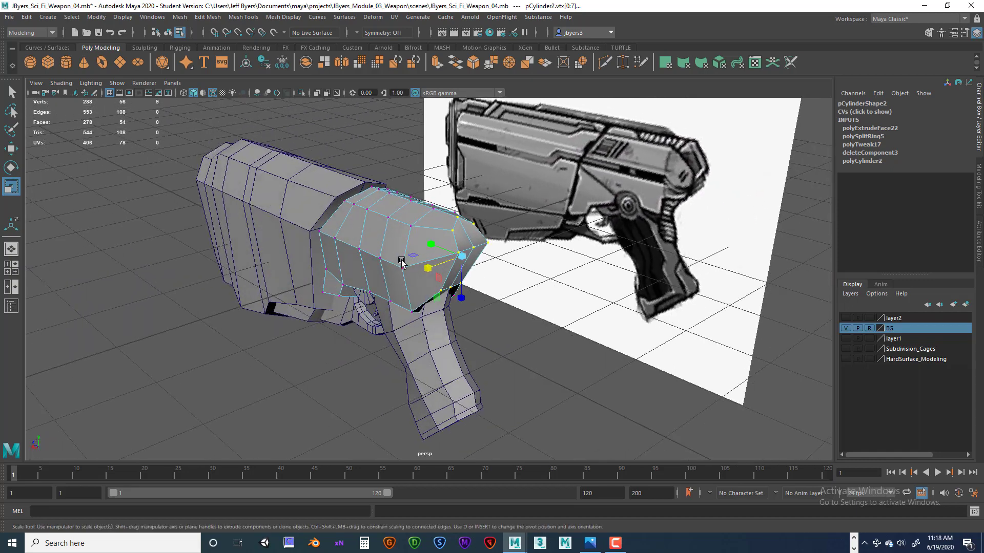
{"action": "right_click_drag", "start_coordinate": [432, 221], "coordinate": [451, 208]}
{"action": "left_click_drag", "start_coordinate": [451, 207], "coordinate": [491, 310], "text": "alt"}
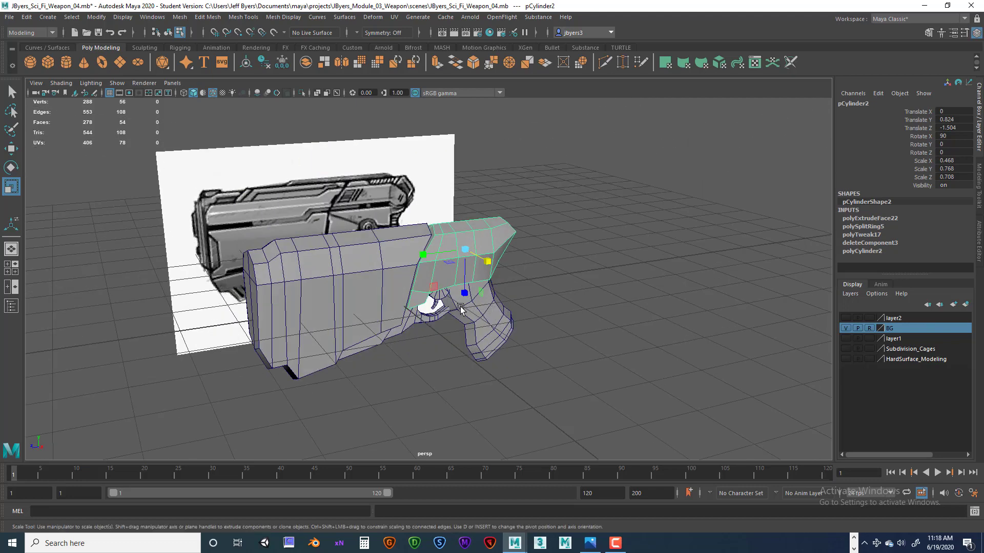
{"action": "key", "text": "space"}
{"action": "key", "text": "space"}
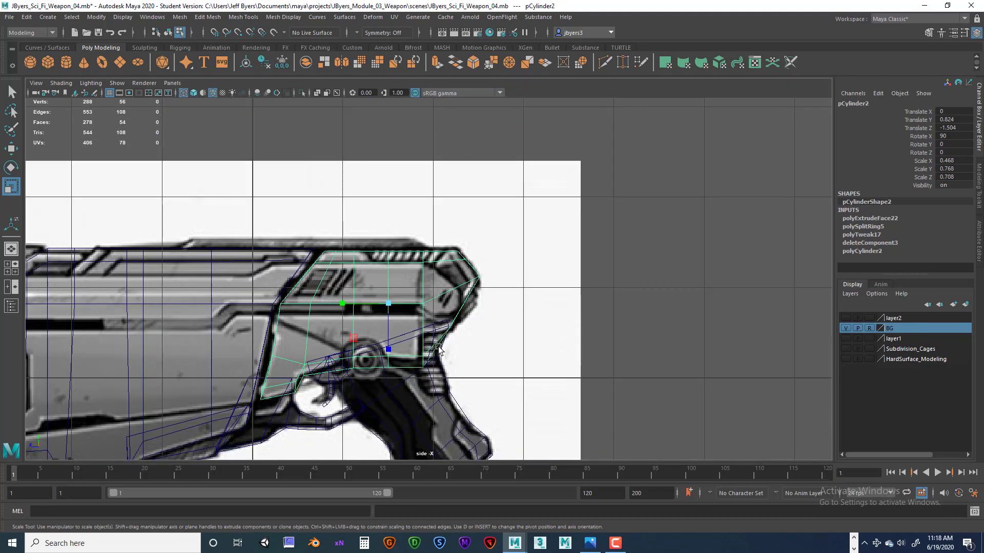
- Create a polygon cube at the origin over the side-view reference
{"action": "scroll", "coordinate": [487, 325], "scroll_direction": "down", "scroll_amount": 5}
{"action": "scroll", "coordinate": [454, 326], "scroll_direction": "up", "scroll_amount": 3}
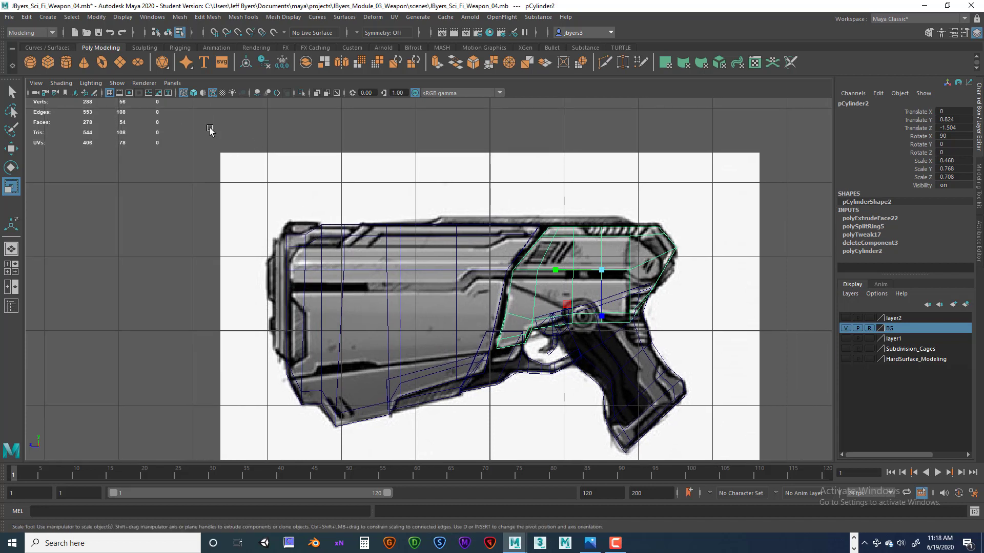
{"action": "left_click", "coordinate": [47, 62]}
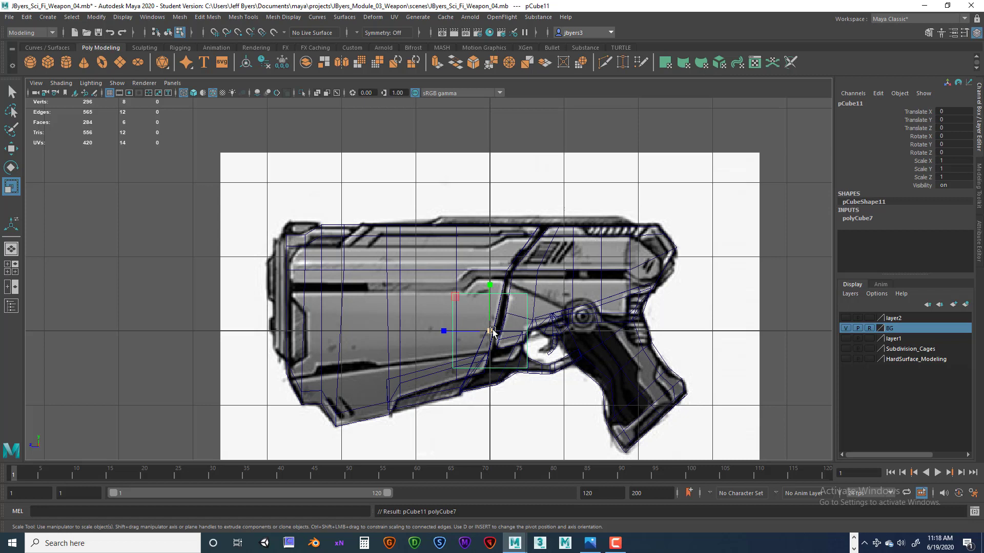
- Scale the cube uniformly to 0.346 and move it up to the weapon's top edge, at about Y 1.56 and Z -0.028
{"action": "left_click_drag", "start_coordinate": [492, 331], "coordinate": [464, 332]}
{"action": "key", "text": "e"}
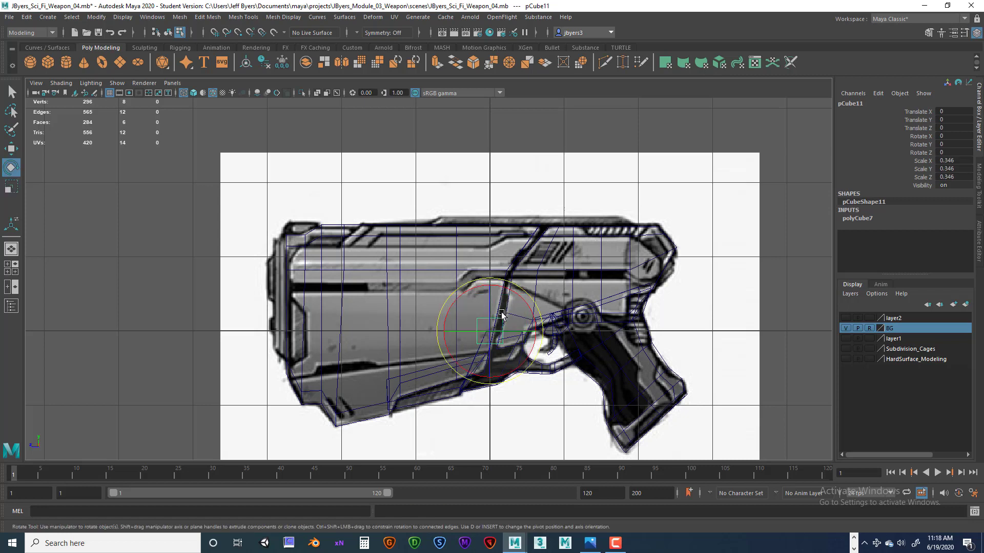
{"action": "key", "text": "w"}
{"action": "left_click_drag", "start_coordinate": [490, 328], "coordinate": [492, 212]}
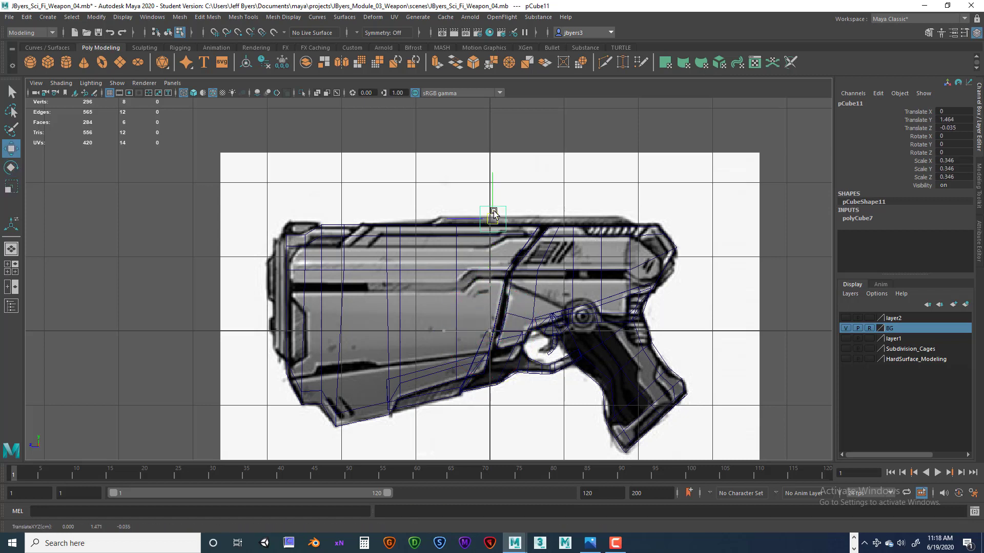
{"action": "scroll", "coordinate": [492, 214], "scroll_direction": "up", "scroll_amount": 8}
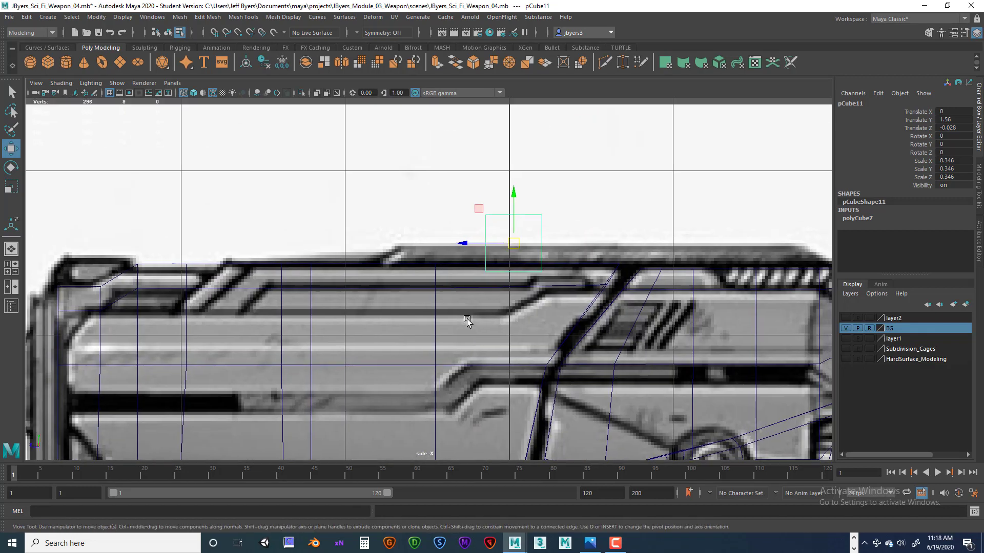
{"action": "middle_click_drag", "start_coordinate": [496, 280], "coordinate": [467, 314], "text": "alt"}
- Move the cube's front vertices forward and lower the upper ones to match the slanted front end of the reference's top rail
{"action": "right_click", "coordinate": [474, 284]}
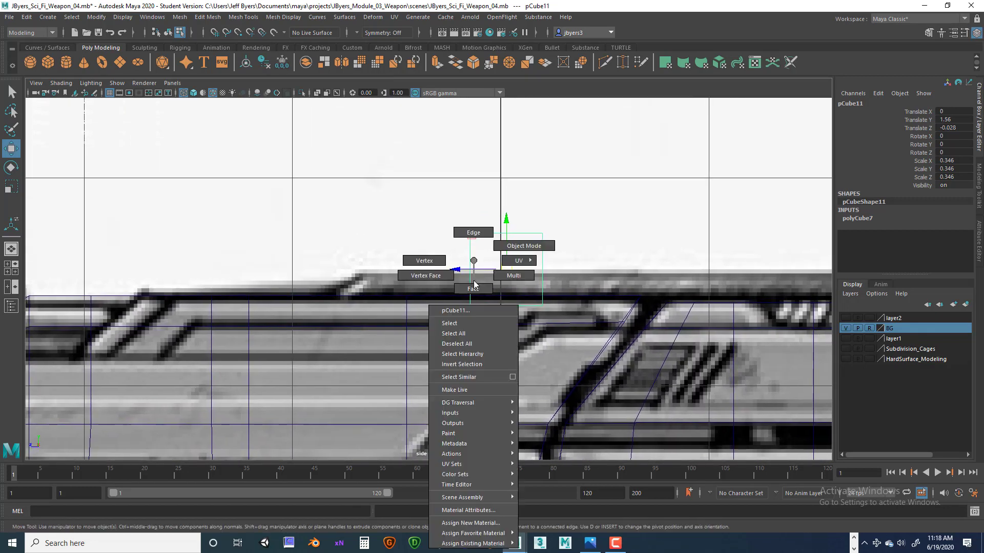
{"action": "right_click_drag", "start_coordinate": [451, 256], "coordinate": [428, 262]}
{"action": "left_click_drag", "start_coordinate": [437, 206], "coordinate": [490, 330]}
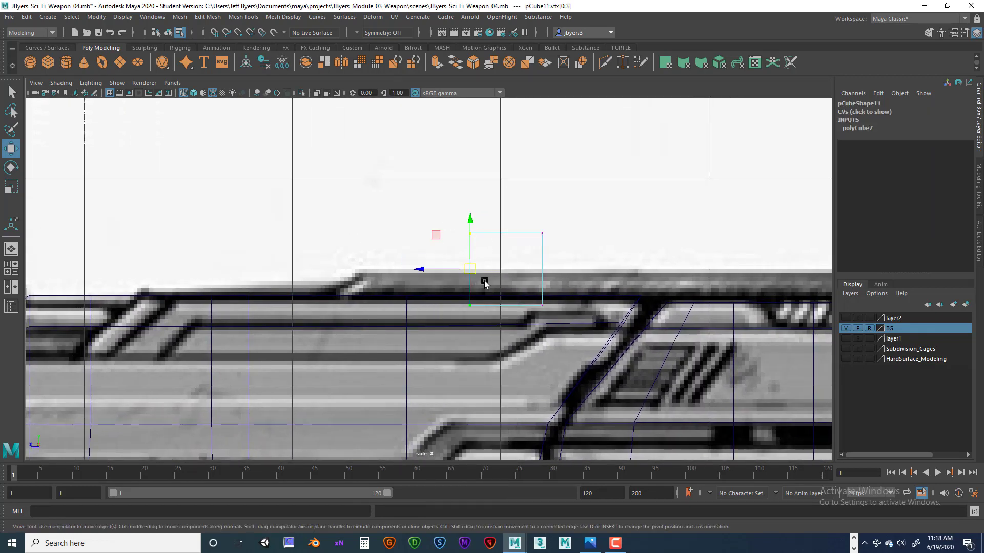
{"action": "left_click_drag", "start_coordinate": [425, 269], "coordinate": [364, 267]}
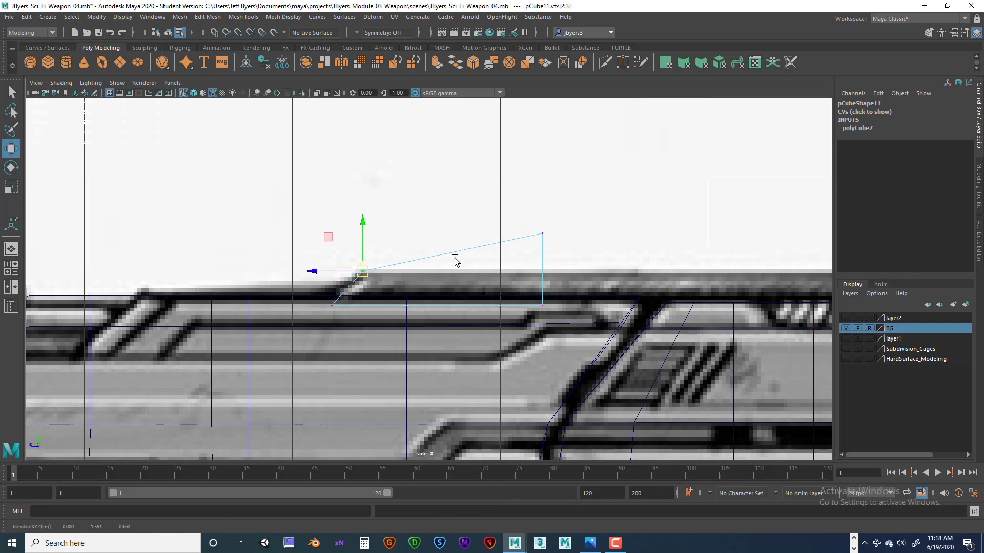
- Lower the cube's upper rear vertices to the rail's height and move all its rear vertices back to the rail's rear end
{"action": "left_click_drag", "start_coordinate": [563, 256], "coordinate": [585, 327]}
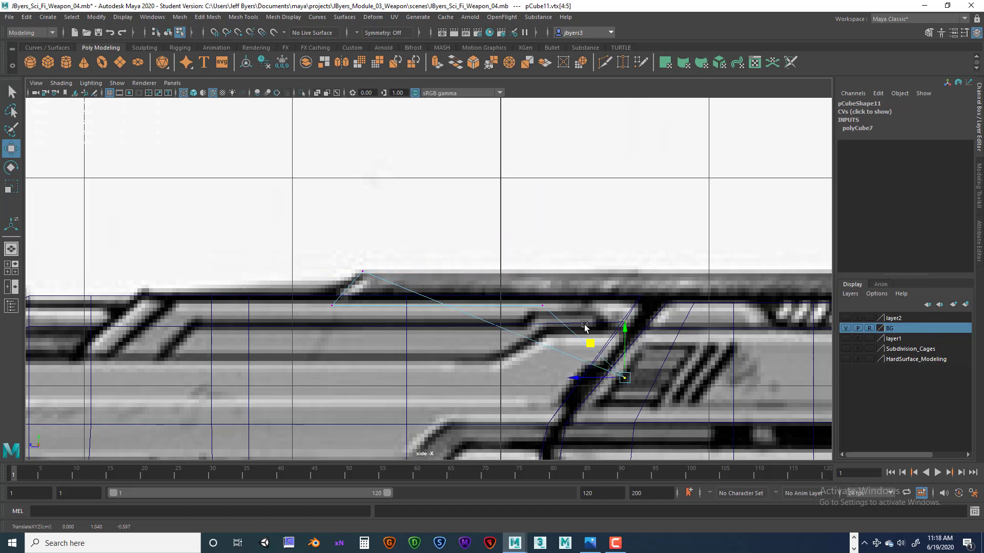
{"action": "key", "text": "ctrl+z"}
{"action": "scroll", "coordinate": [605, 322], "scroll_direction": "down", "scroll_amount": 8}
{"action": "scroll", "coordinate": [605, 322], "scroll_direction": "up", "scroll_amount": 3}
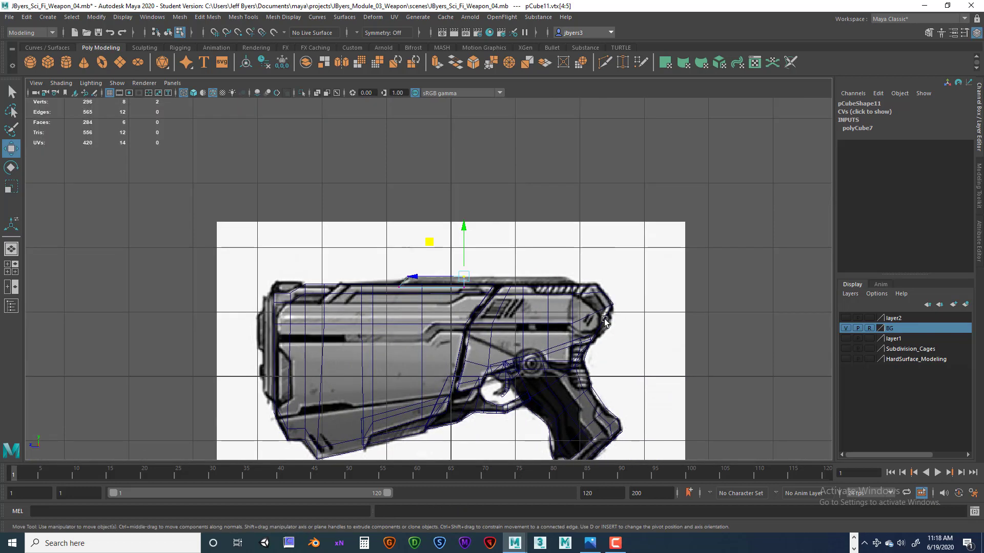
{"action": "left_click_drag", "start_coordinate": [455, 284], "coordinate": [527, 283]}
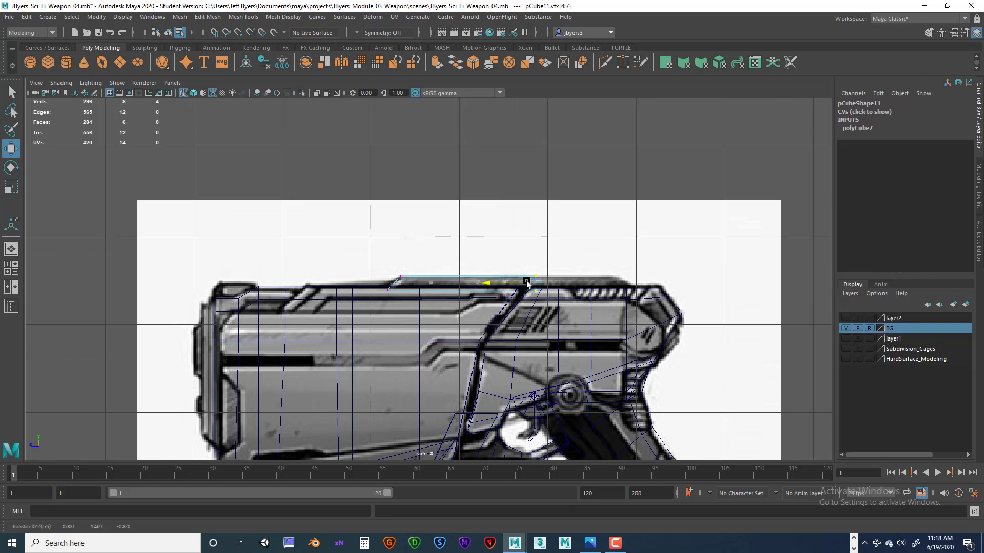
{"action": "scroll", "coordinate": [619, 299], "scroll_direction": "up", "scroll_amount": 2}
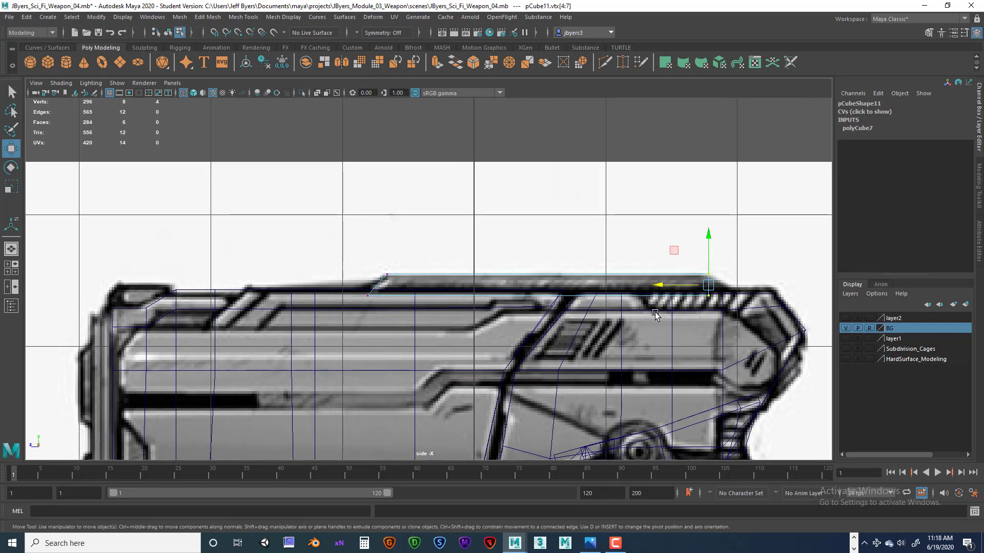
- Move the rail's lower rear vertices farther back to slant its rear end along the reference
{"action": "middle_click_drag", "start_coordinate": [656, 312], "coordinate": [442, 311], "text": "alt"}
{"action": "right_click_drag", "start_coordinate": [444, 311], "coordinate": [508, 325], "text": "alt"}
{"action": "left_click_drag", "start_coordinate": [567, 303], "coordinate": [568, 301]}
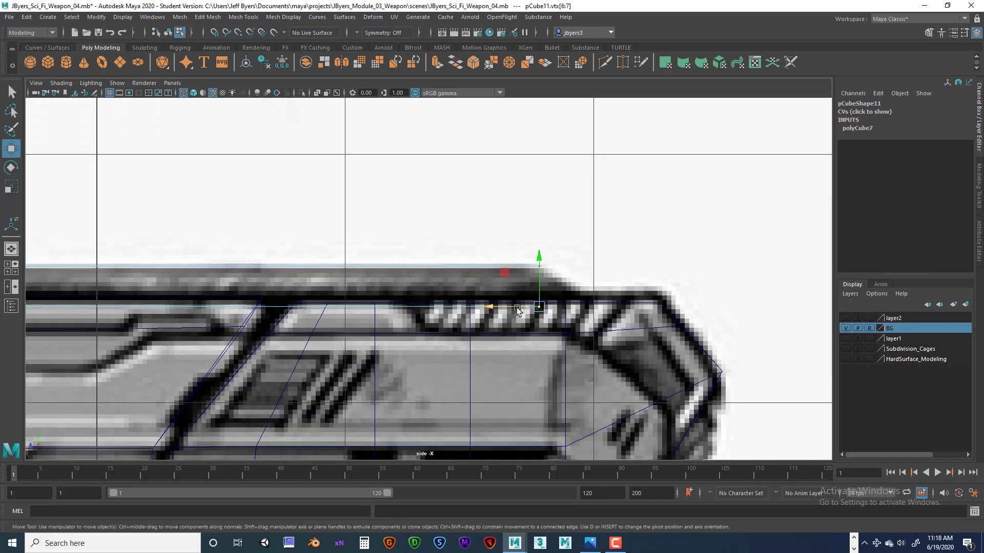
{"action": "left_click_drag", "start_coordinate": [503, 307], "coordinate": [541, 303]}
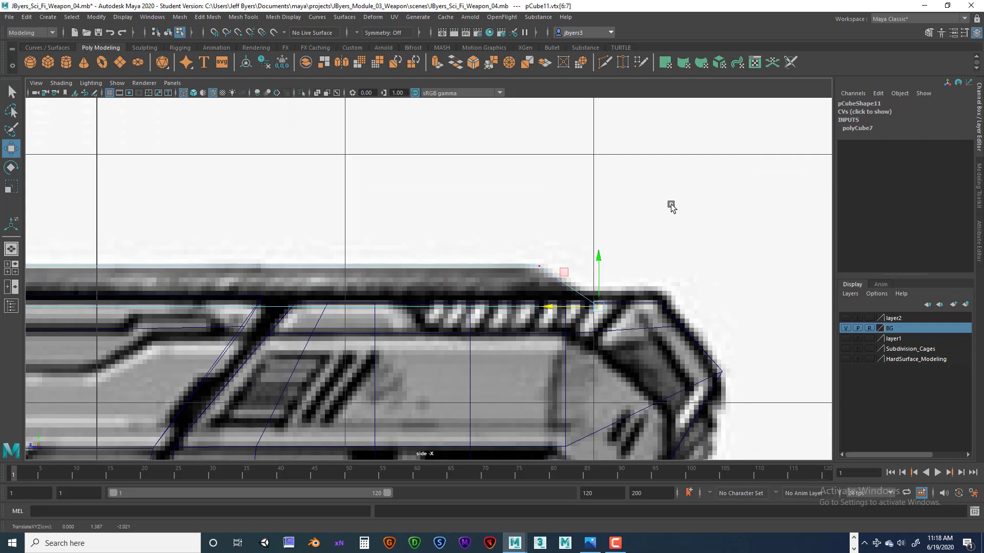
- Return the top rail to object mode in the perspective view and lower it onto the body to Y 1.512
{"action": "key", "text": "space"}
{"action": "key", "text": "space"}
{"action": "left_click_drag", "start_coordinate": [622, 264], "coordinate": [637, 279], "text": "alt"}
{"action": "scroll", "coordinate": [495, 303], "scroll_direction": "up", "scroll_amount": 3}
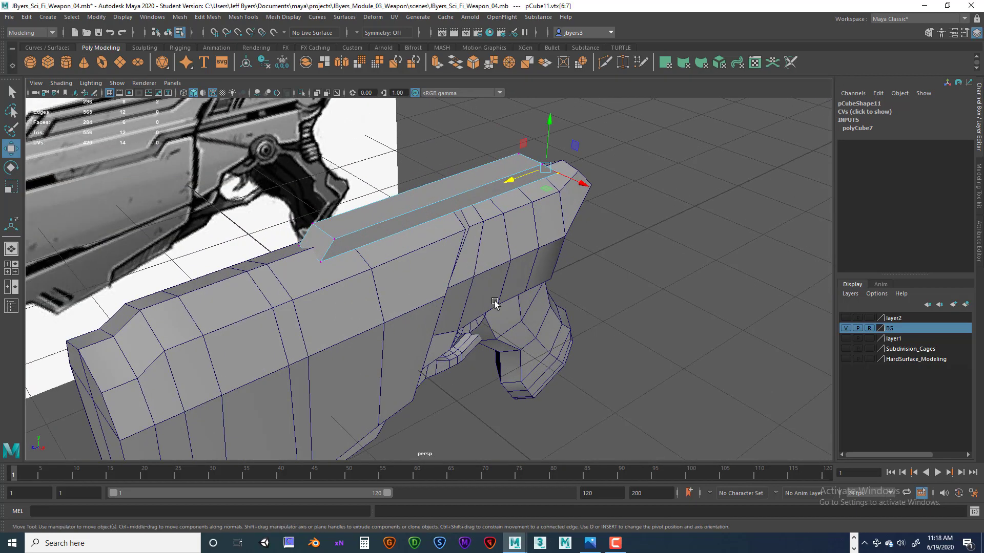
{"action": "left_click_drag", "start_coordinate": [495, 303], "coordinate": [475, 331], "text": "alt"}
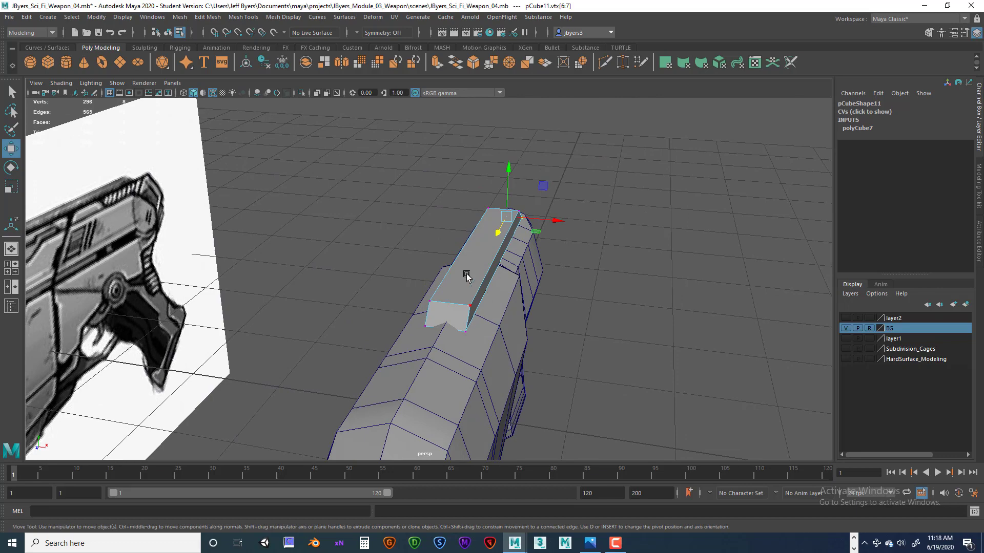
{"action": "right_click_drag", "start_coordinate": [466, 276], "coordinate": [451, 324]}
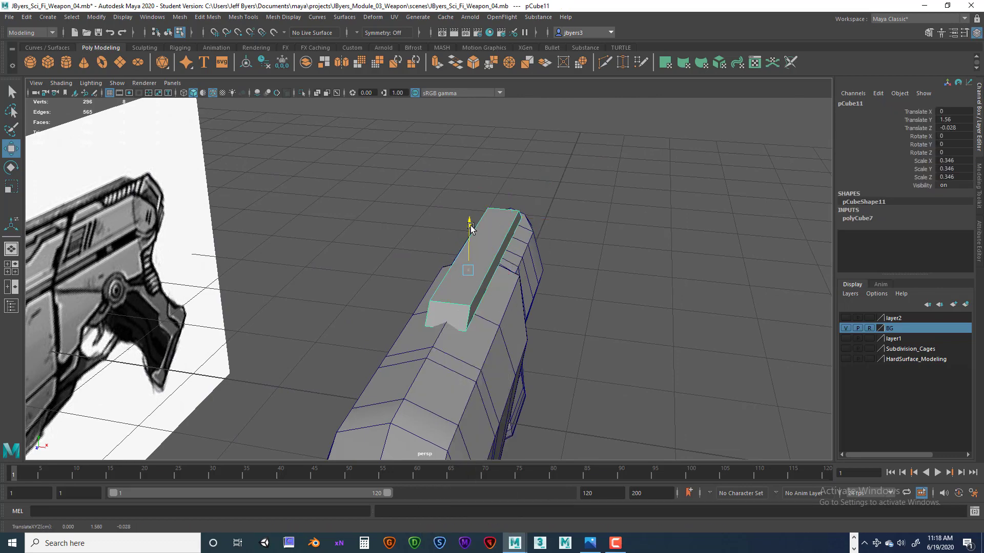
{"action": "left_click_drag", "start_coordinate": [470, 227], "coordinate": [467, 232]}
- Scale the top rail along X to about 0.044 to make it a thin ridge along the body's centre
{"action": "left_click_drag", "start_coordinate": [520, 274], "coordinate": [384, 268], "text": "alt"}
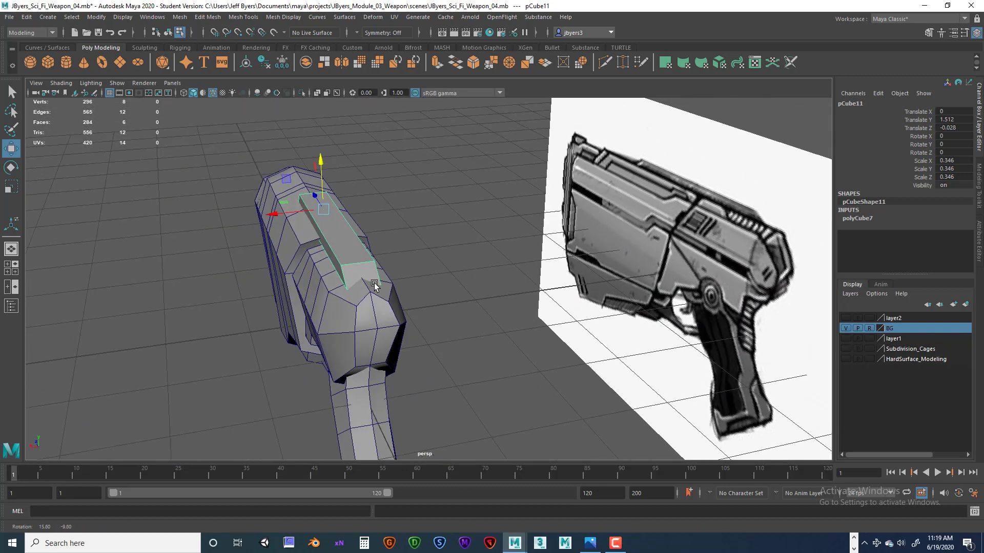
{"action": "key", "text": "r"}
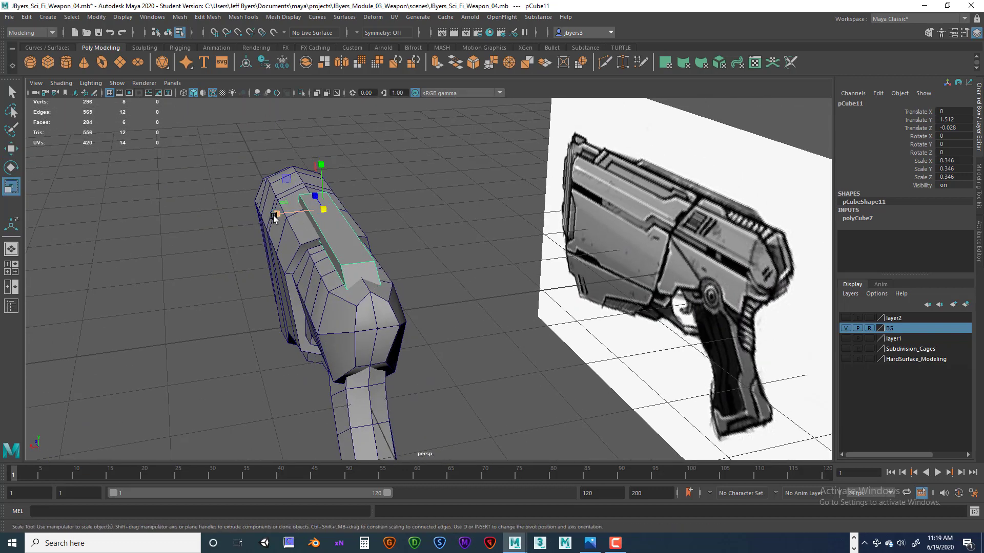
{"action": "left_click_drag", "start_coordinate": [273, 217], "coordinate": [311, 209]}
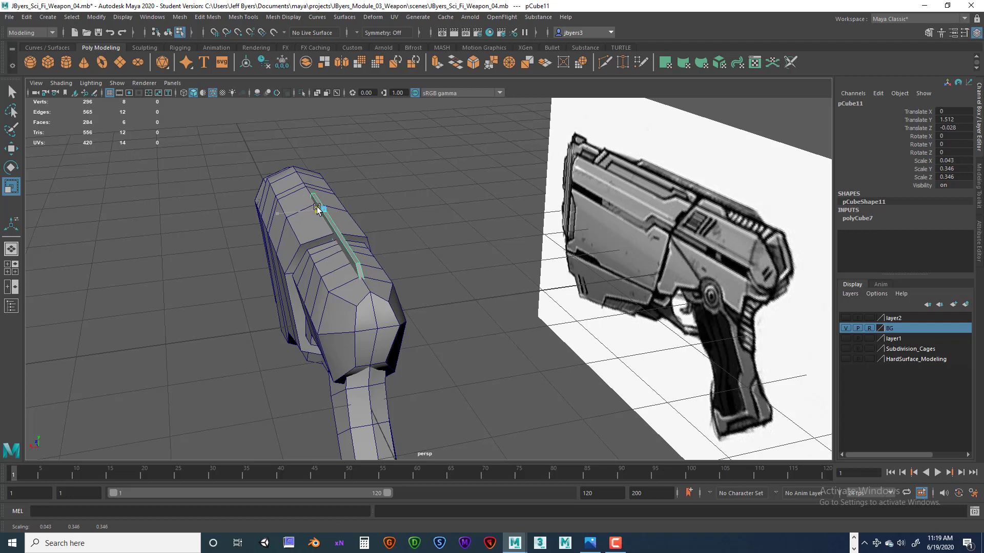
{"action": "left_click_drag", "start_coordinate": [316, 207], "coordinate": [472, 227], "text": "alt"}
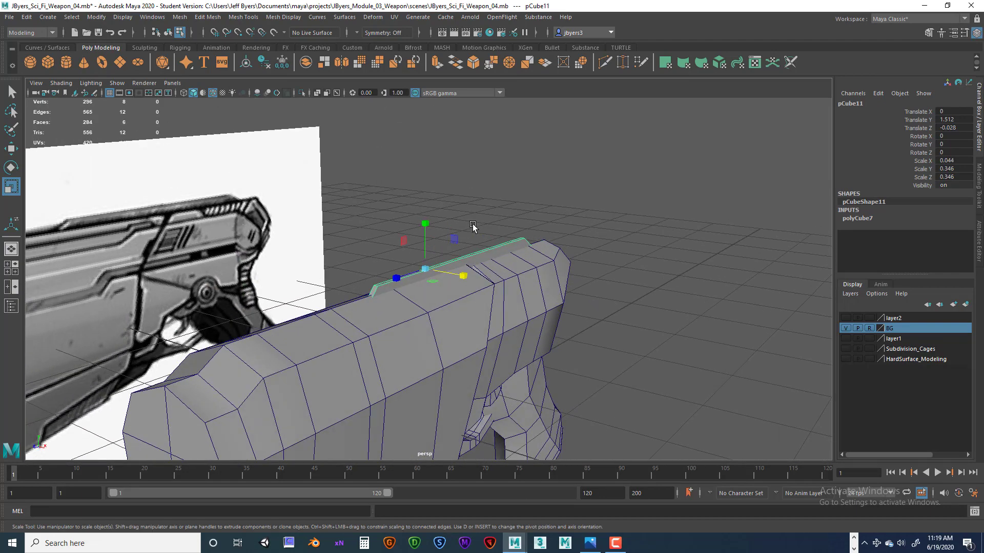
- Isolate the ridge to select its four bottom vertices, scale them outward along X over the body to flare the base, and return to object mode
{"action": "key", "text": "ctrl+1"}
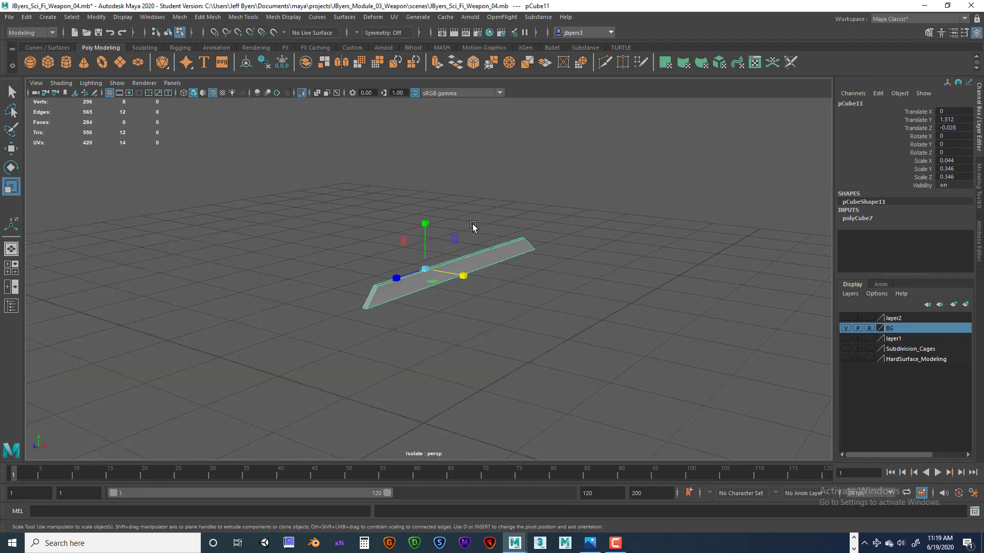
{"action": "left_click_drag", "start_coordinate": [445, 279], "coordinate": [443, 268], "text": "alt"}
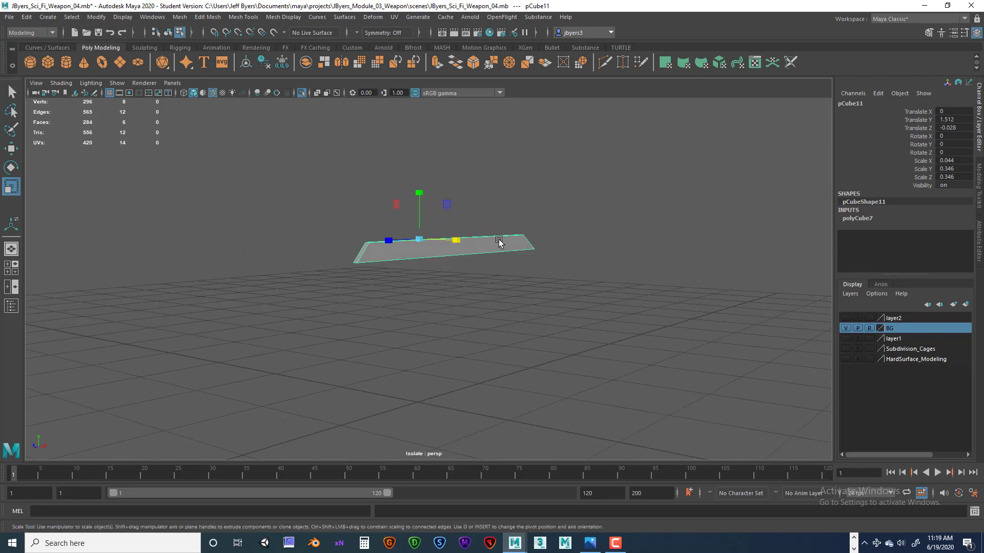
{"action": "right_click_drag", "start_coordinate": [499, 240], "coordinate": [451, 241]}
{"action": "left_click_drag", "start_coordinate": [319, 253], "coordinate": [261, 338]}
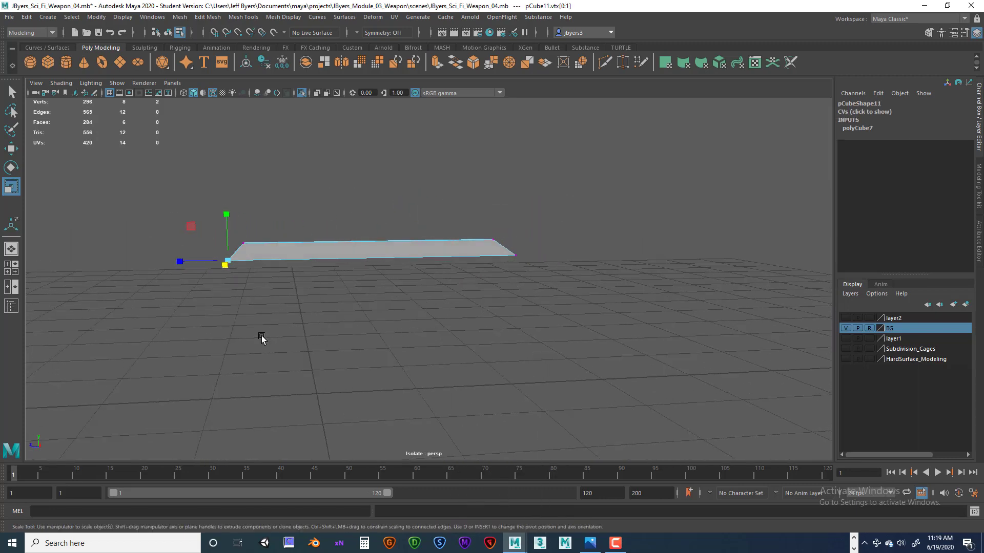
{"action": "left_click_drag", "start_coordinate": [192, 339], "coordinate": [542, 255]}
{"action": "left_click_drag", "start_coordinate": [512, 266], "coordinate": [446, 294], "text": "alt"}
{"action": "key", "text": "ctrl+1"}
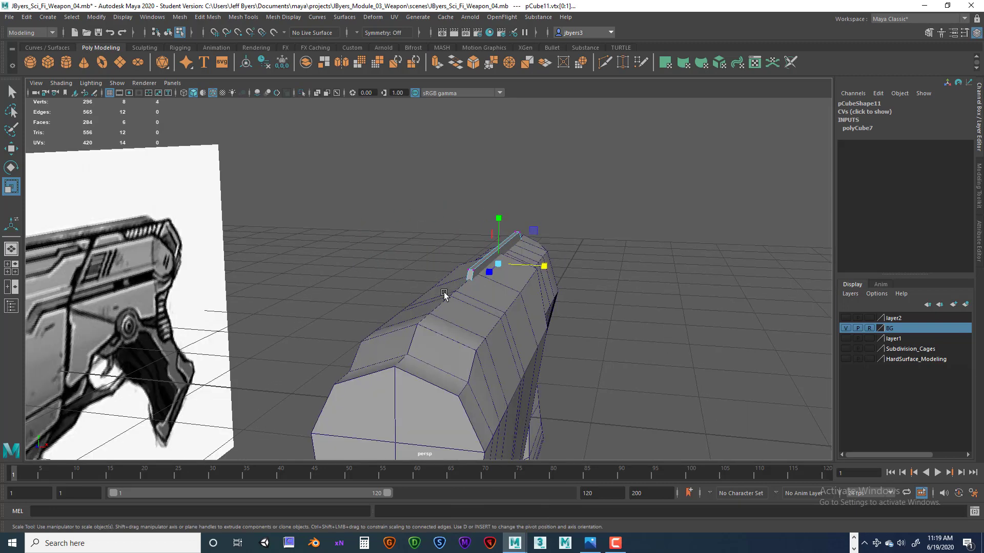
{"action": "left_click_drag", "start_coordinate": [544, 266], "coordinate": [598, 264]}
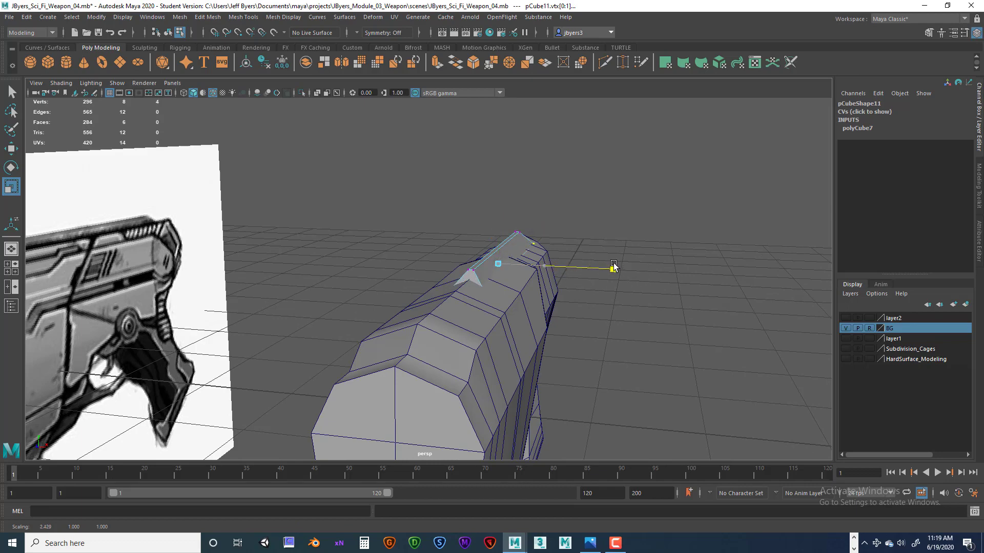
{"action": "left_click_drag", "start_coordinate": [589, 302], "coordinate": [376, 330], "text": "alt"}
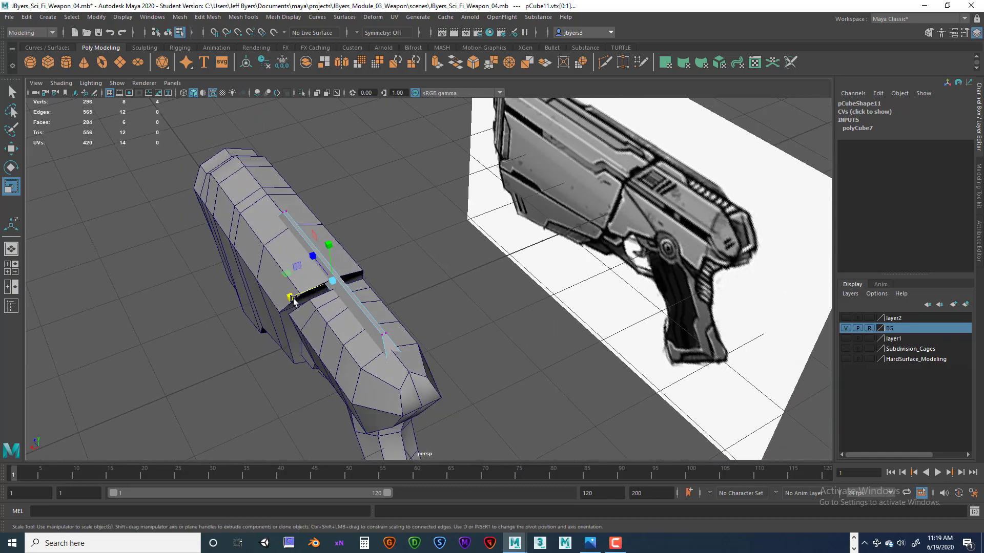
{"action": "mouse_move", "coordinate": [280, 299]}
{"action": "left_mouse_down"}
{"action": "mouse_move", "coordinate": [259, 308]}
{"action": "mouse_move", "coordinate": [272, 304]}
{"action": "left_mouse_up"}
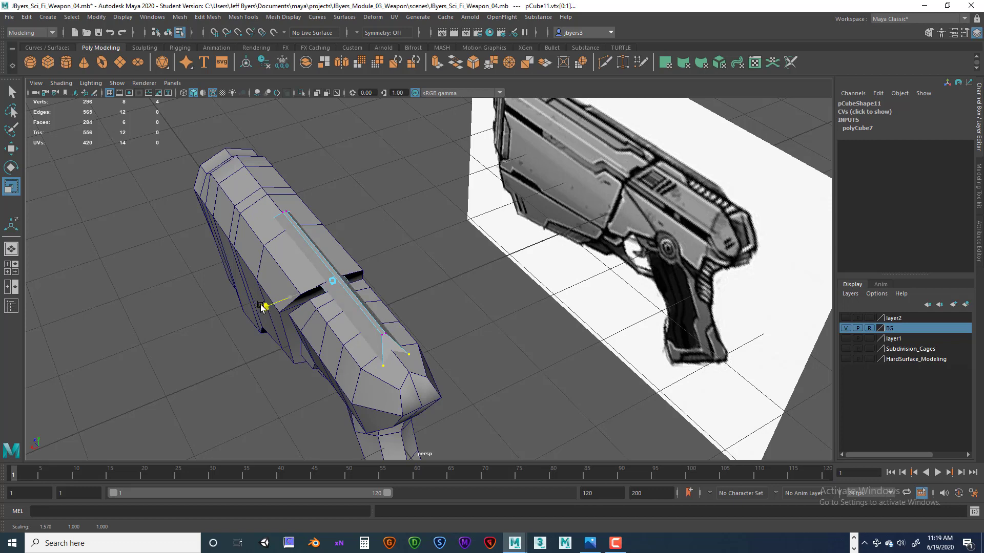
{"action": "left_click_drag", "start_coordinate": [261, 306], "coordinate": [408, 279], "text": "alt"}
{"action": "right_click_drag", "start_coordinate": [478, 261], "coordinate": [477, 276]}
{"action": "left_click", "coordinate": [473, 323]}
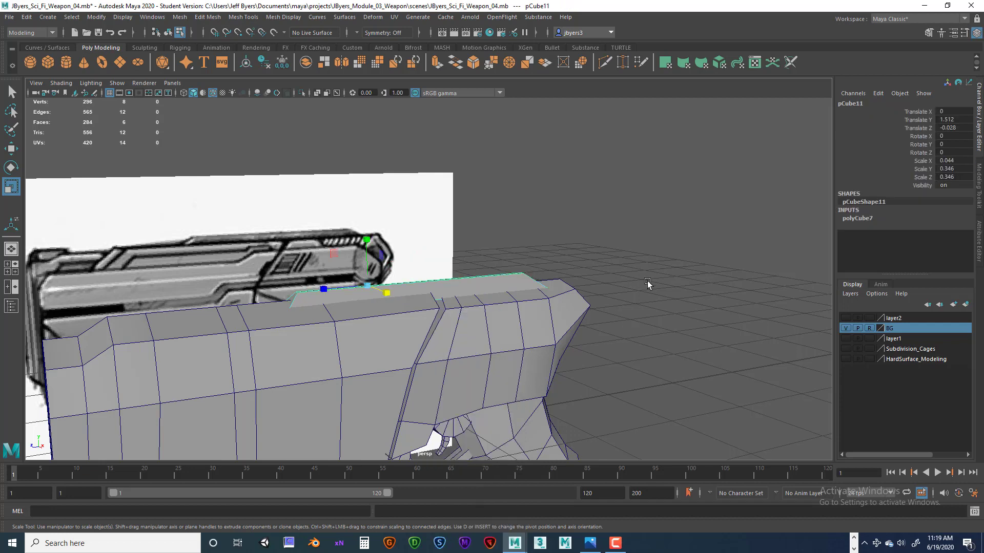
- Select the top row of vertices on the rear upper body and raise them slightly to the reference's top line in the side view
{"action": "left_click", "coordinate": [647, 281]}
{"action": "left_click_drag", "start_coordinate": [648, 282], "coordinate": [533, 302], "text": "alt"}
{"action": "key", "text": "space"}
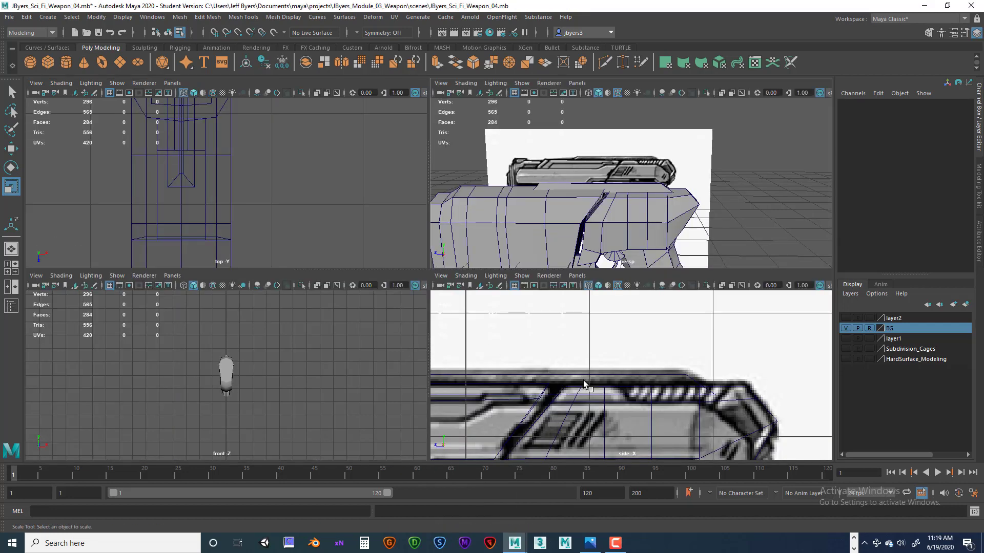
{"action": "key", "text": "space"}
{"action": "scroll", "coordinate": [547, 315], "scroll_direction": "down", "scroll_amount": 4}
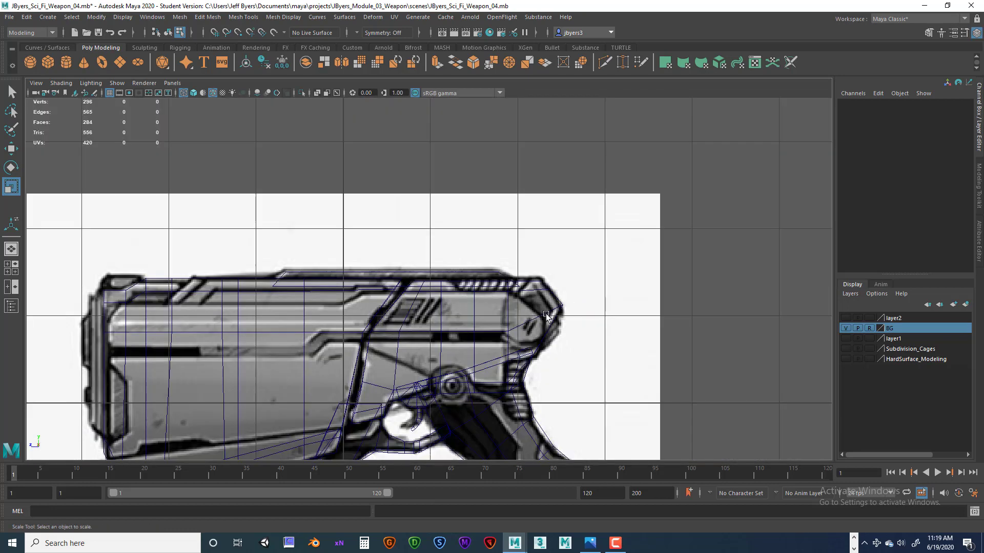
{"action": "scroll", "coordinate": [448, 303], "scroll_direction": "up", "scroll_amount": 3}
{"action": "key", "text": "ctrl+z"}
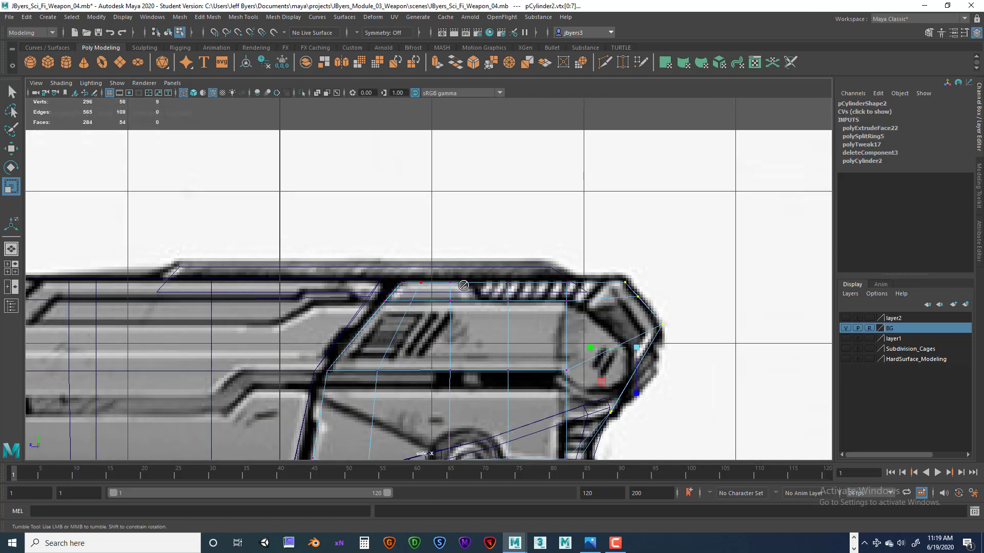
{"action": "left_click_drag", "start_coordinate": [465, 292], "coordinate": [476, 291], "text": "alt"}
{"action": "middle_click_drag", "start_coordinate": [540, 296], "coordinate": [550, 286], "text": "alt"}
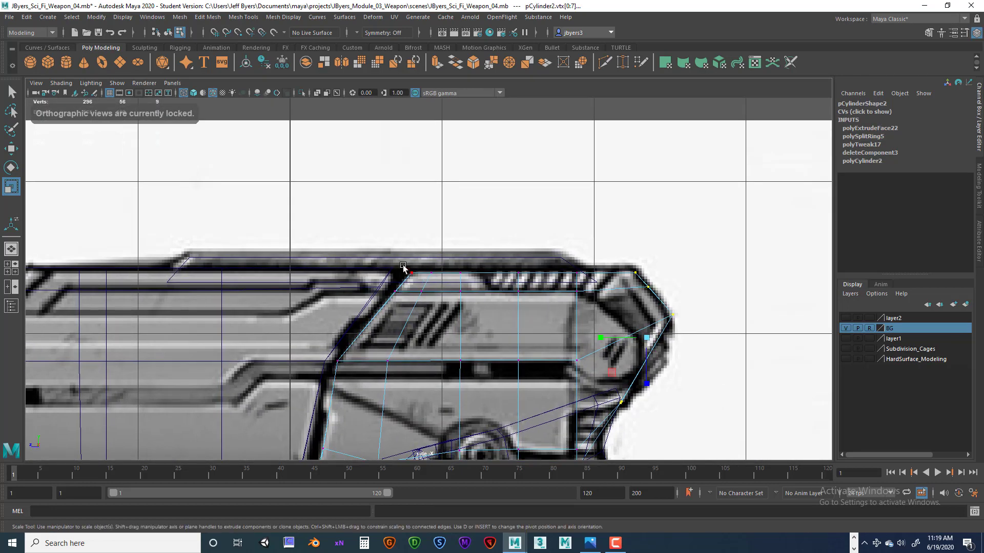
{"action": "left_click_drag", "start_coordinate": [404, 262], "coordinate": [621, 265]}
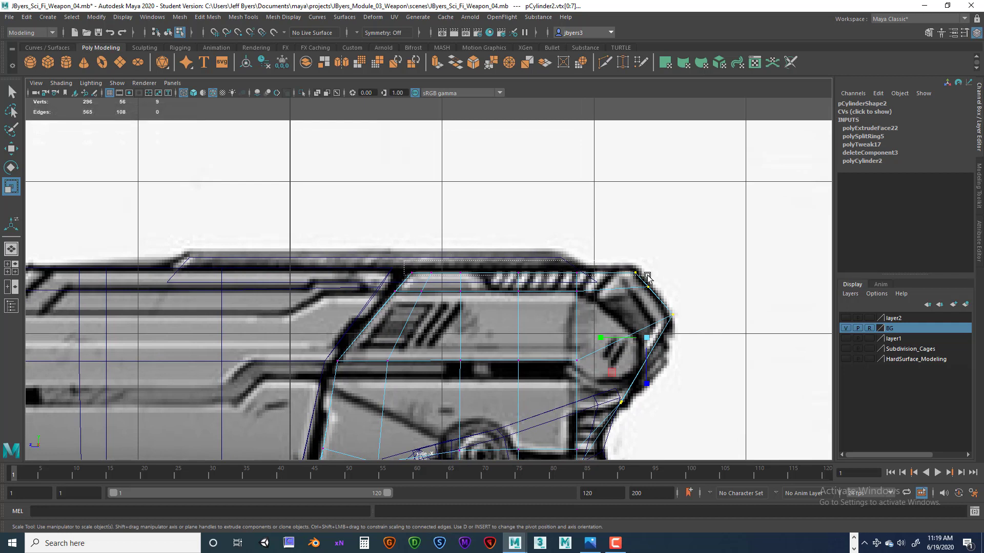
{"action": "key", "text": "w"}
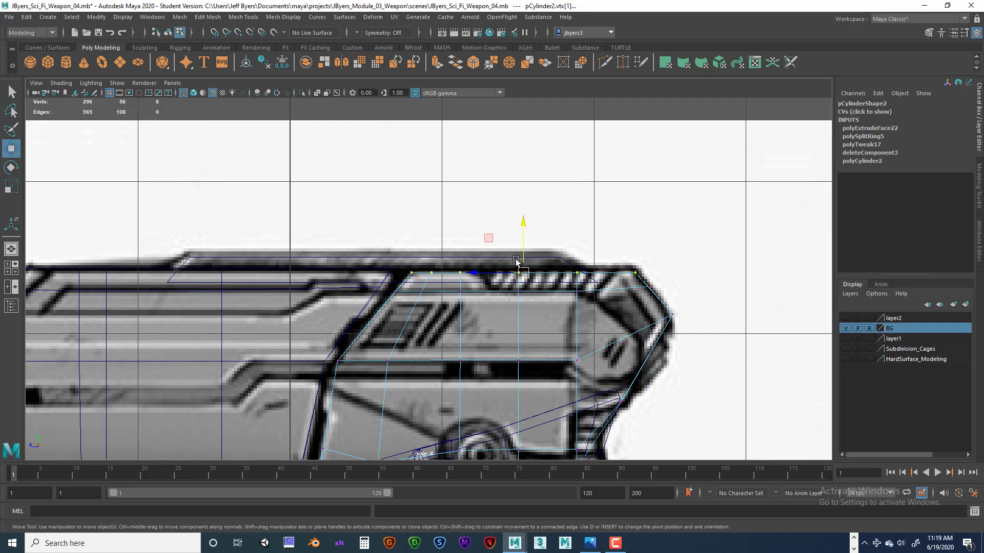
{"action": "left_click_drag", "start_coordinate": [524, 242], "coordinate": [524, 240]}
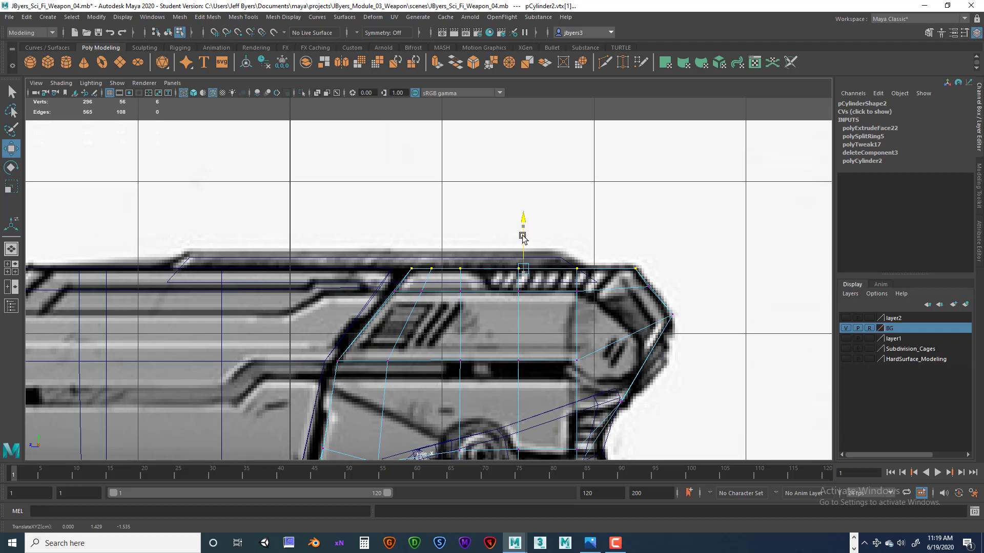
- Set the front view to wireframe to compare the rear upper body's top profile with the main body's
{"action": "left_click", "coordinate": [386, 274]}
{"action": "left_click", "coordinate": [388, 275]}
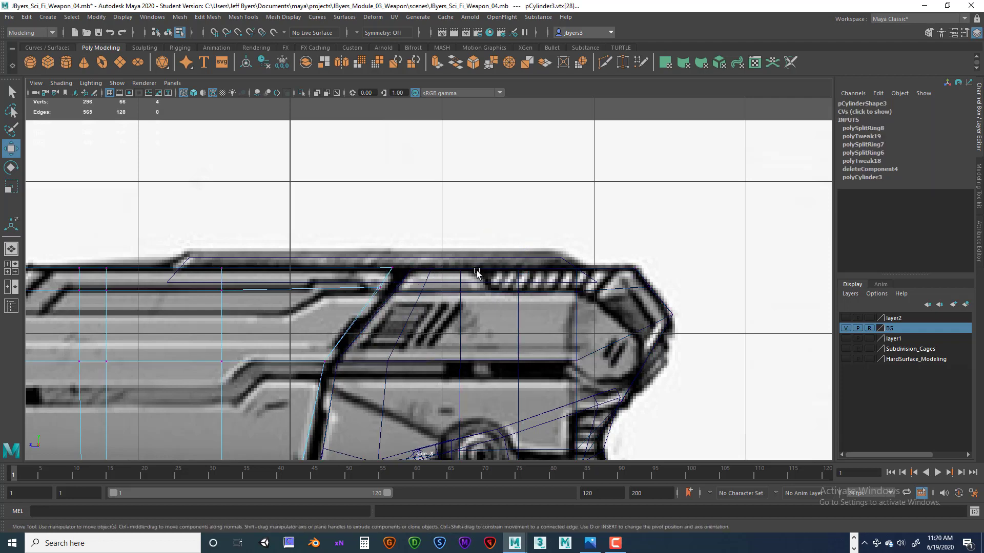
{"action": "left_click", "coordinate": [496, 272]}
{"action": "key", "text": "space"}
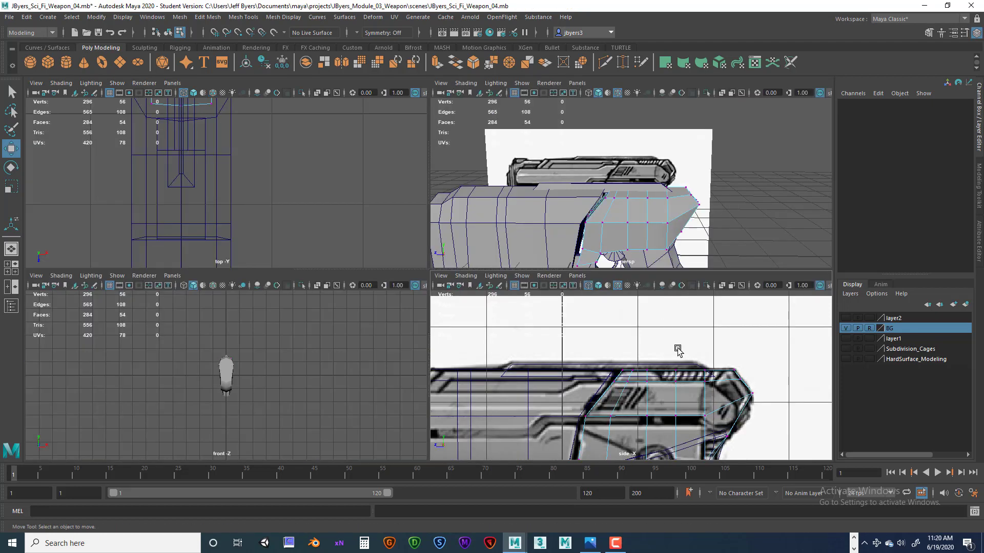
{"action": "key", "text": "space"}
{"action": "scroll", "coordinate": [392, 322], "scroll_direction": "up", "scroll_amount": 8}
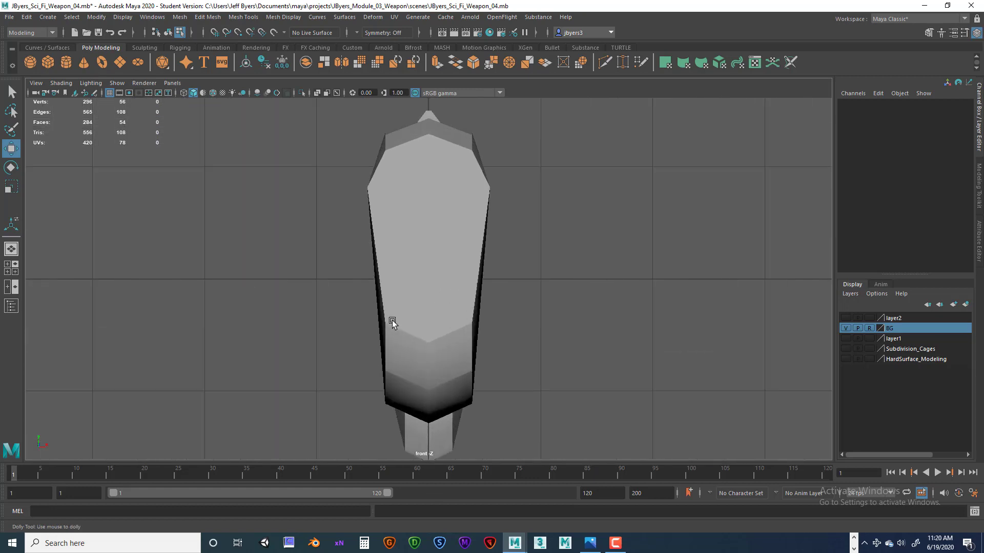
{"action": "key", "text": "4"}
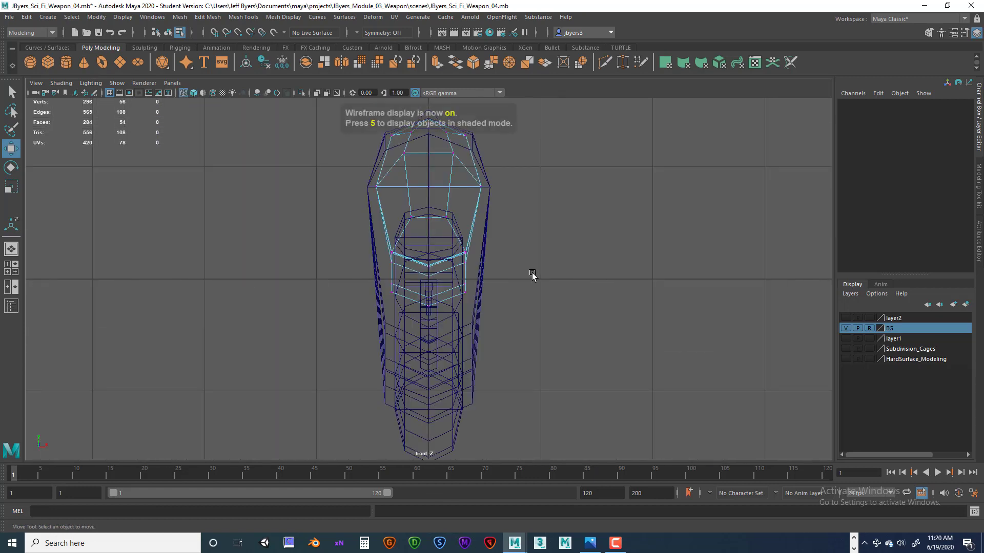
{"action": "middle_click_drag", "start_coordinate": [523, 268], "coordinate": [530, 362], "text": "alt"}
{"action": "scroll", "coordinate": [531, 361], "scroll_direction": "up", "scroll_amount": 6}
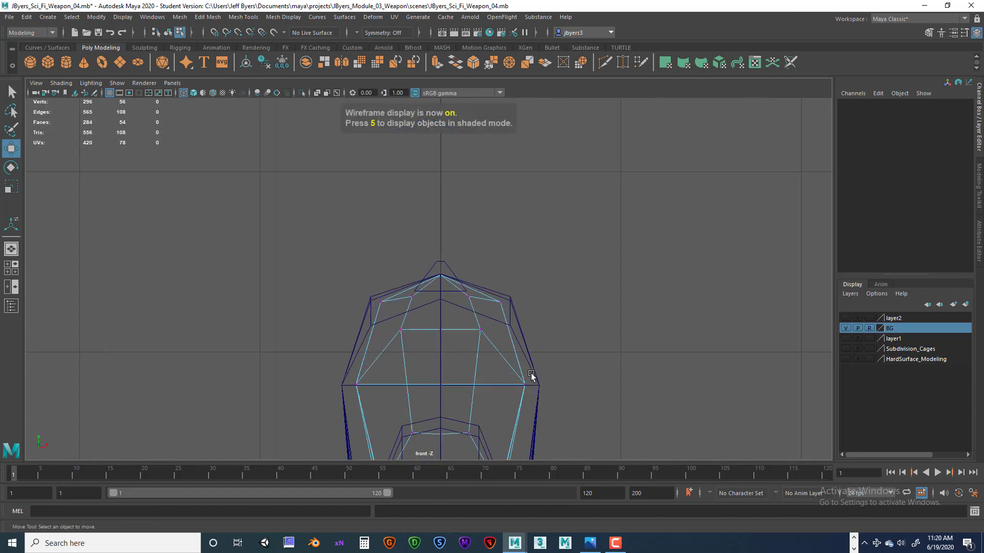
{"action": "left_click", "coordinate": [507, 291]}
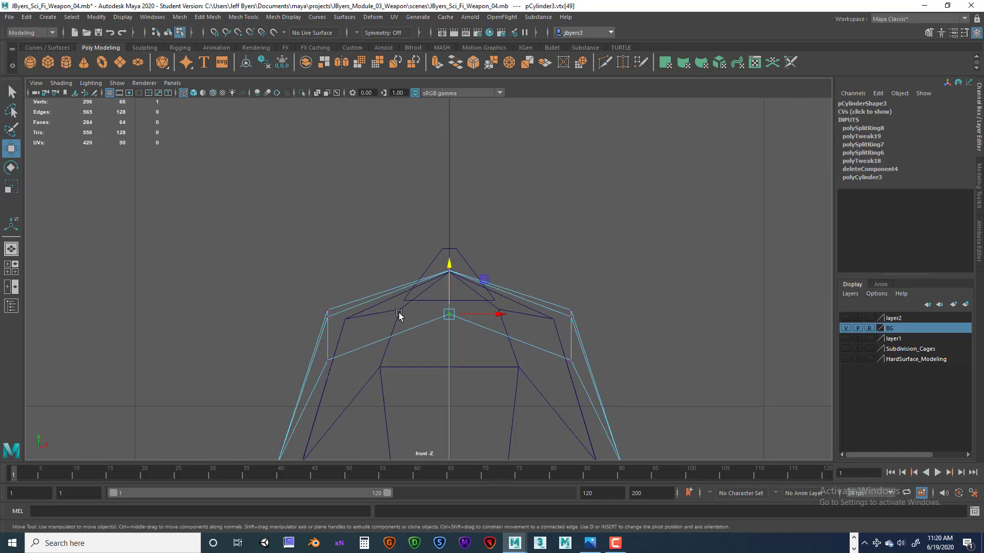
{"action": "key", "text": "ctrl+z"}
{"action": "key", "text": "ctrl+z"}
{"action": "key", "text": "ctrl+z"}
{"action": "key", "text": "space"}
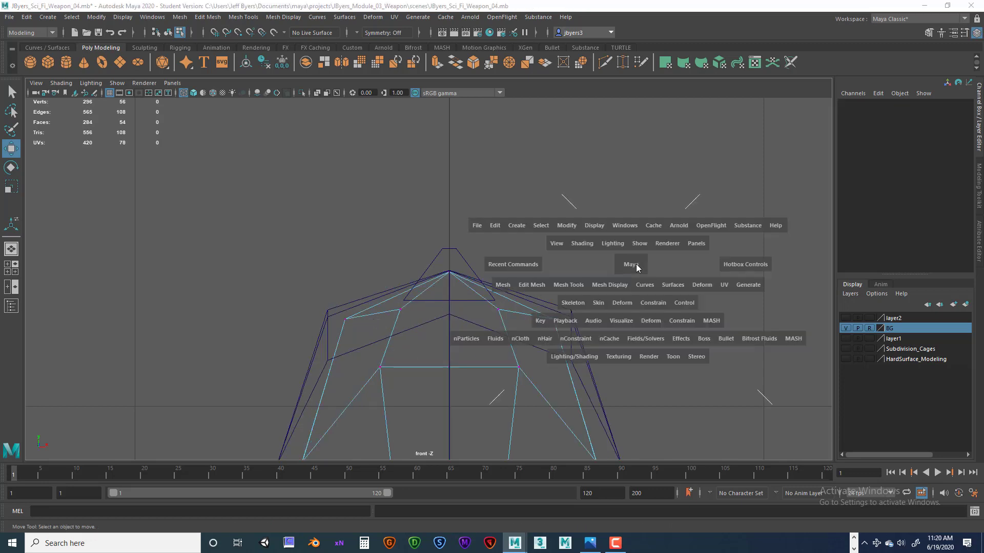
{"action": "key", "text": "space"}
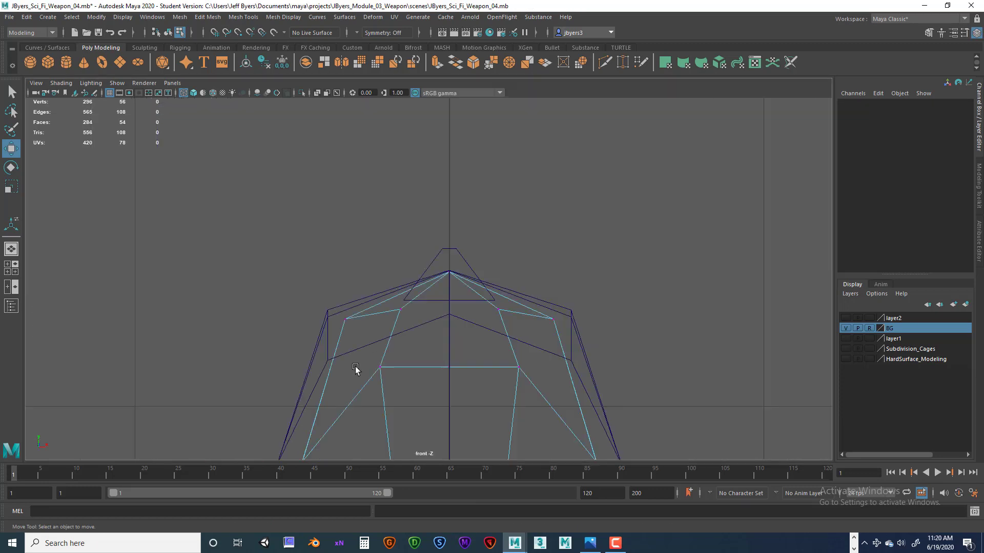
{"action": "left_click", "coordinate": [552, 315]}
{"action": "key", "text": "space"}
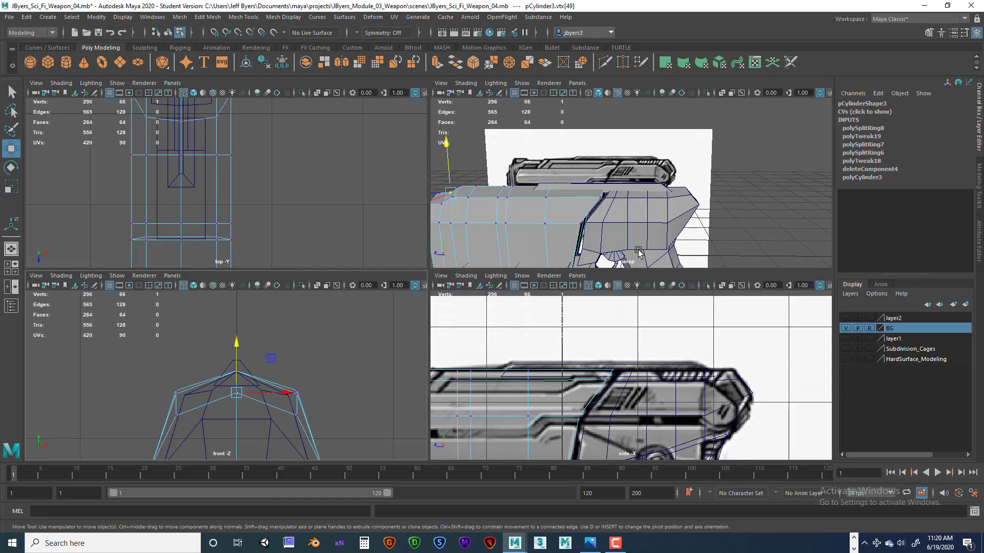
{"action": "key", "text": "space"}
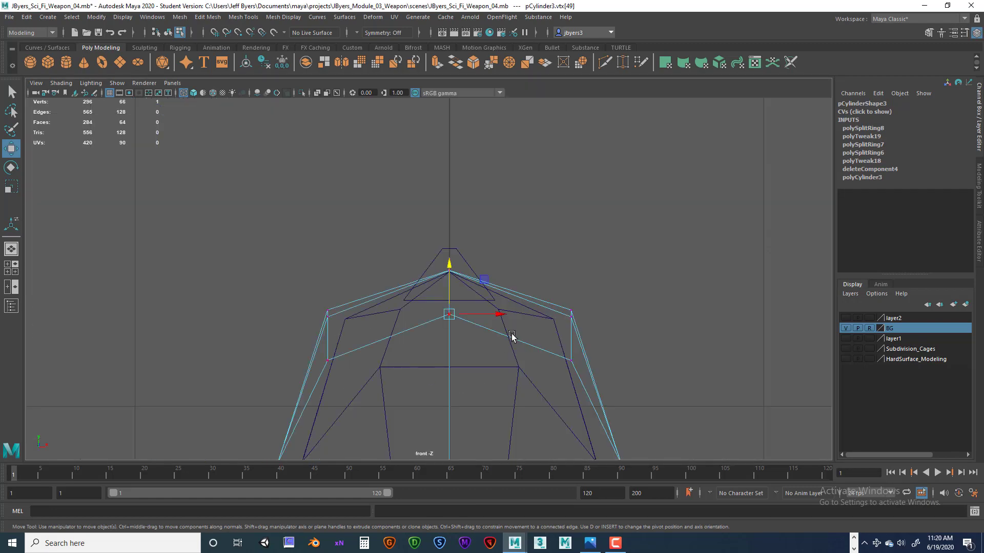
{"action": "left_click", "coordinate": [548, 333]}
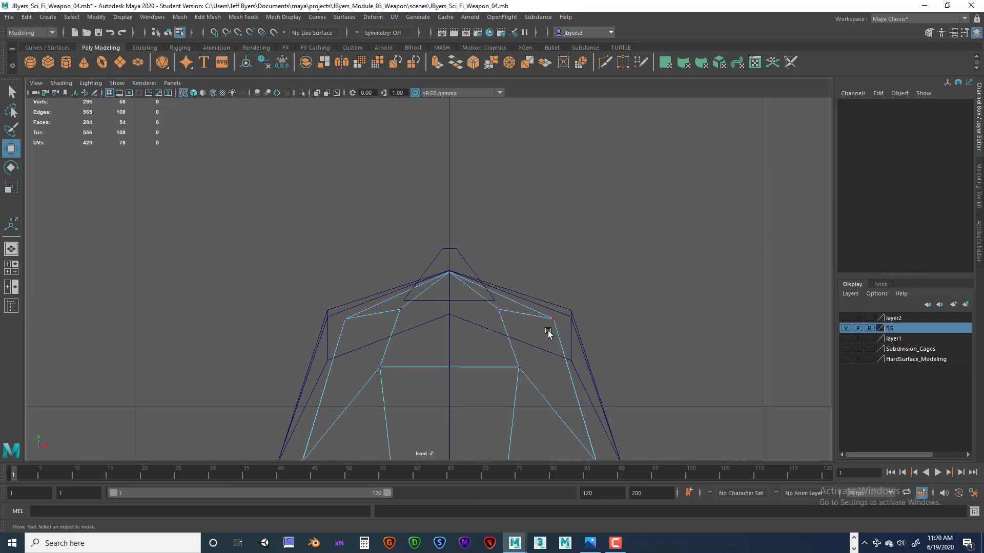
- Select the rear upper body's upper side vertices in the front view and raise them to about Y 1.325
{"action": "left_click_drag", "start_coordinate": [577, 332], "coordinate": [577, 331]}
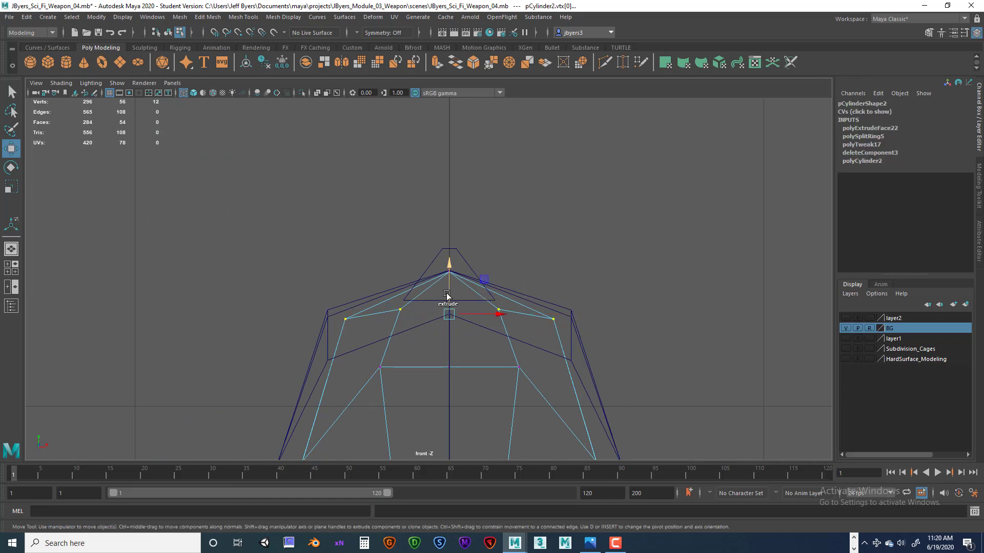
{"action": "left_click_drag", "start_coordinate": [448, 268], "coordinate": [449, 261]}
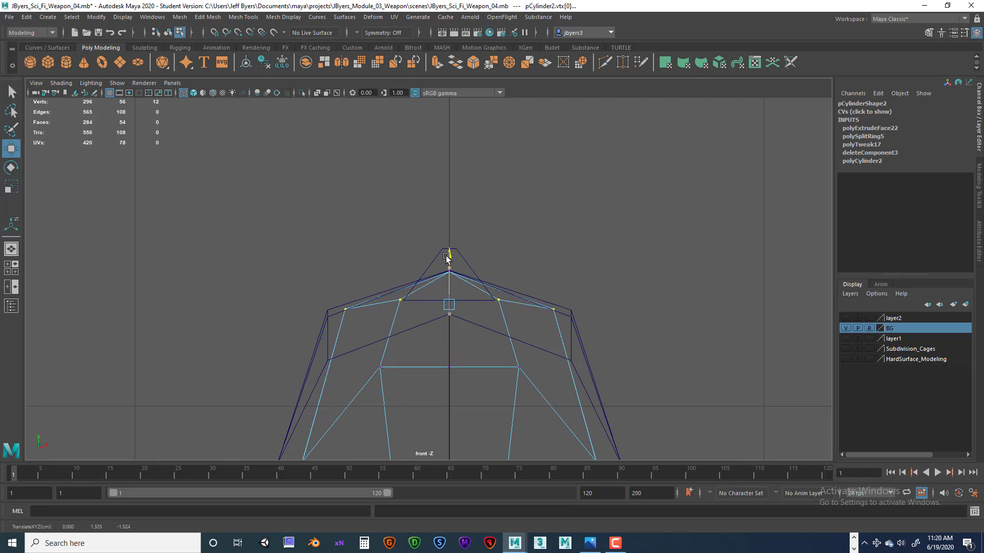
{"action": "left_click_drag", "start_coordinate": [446, 256], "coordinate": [445, 256]}
{"action": "key", "text": "space"}
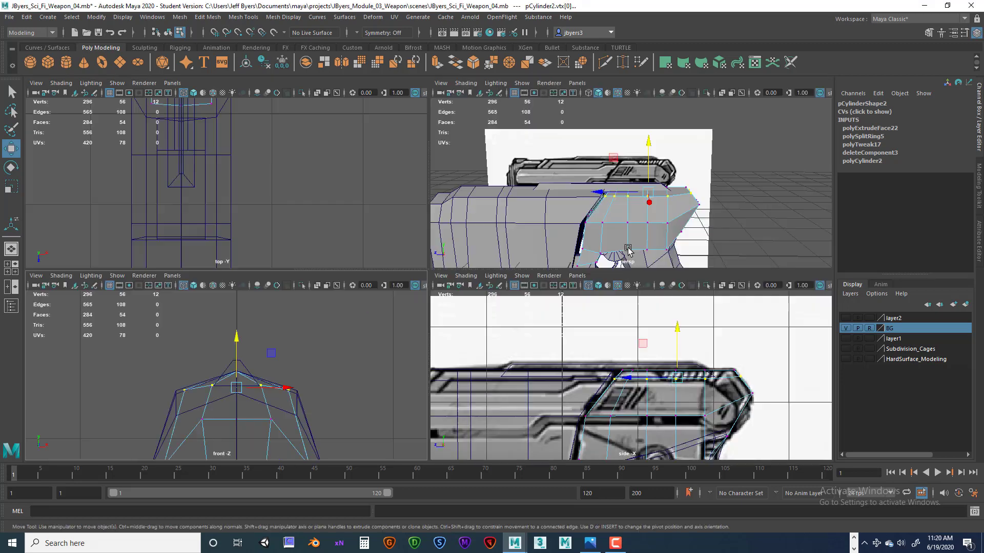
{"action": "key", "text": "space"}
- Put the main body and the rear upper body into vertex mode together in the perspective view
{"action": "left_click_drag", "start_coordinate": [643, 229], "coordinate": [590, 342], "text": "alt"}
{"action": "left_click_drag", "start_coordinate": [359, 359], "coordinate": [378, 256], "text": "alt"}
{"action": "left_click_drag", "start_coordinate": [306, 331], "coordinate": [328, 296], "text": "alt"}
{"action": "right_click_drag", "start_coordinate": [330, 292], "coordinate": [283, 261]}
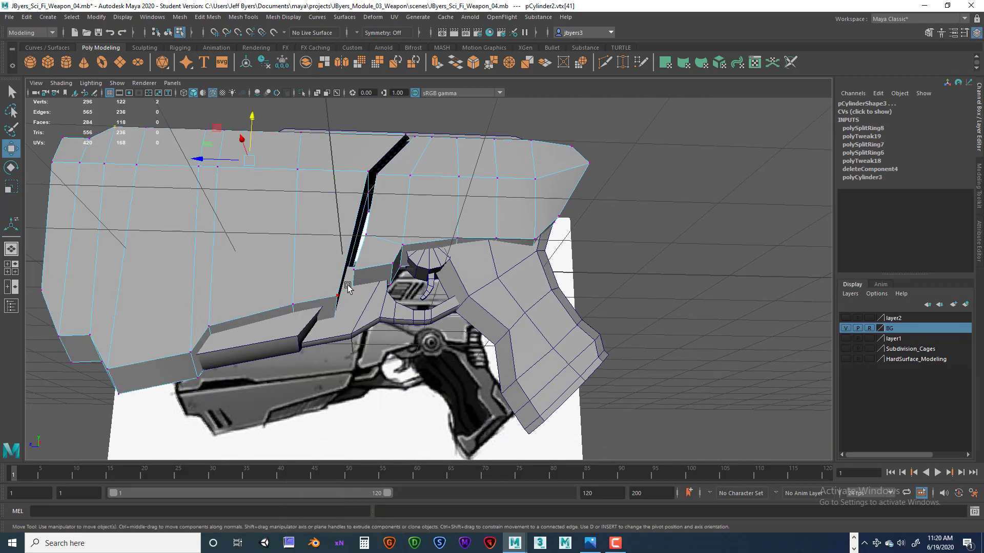
{"action": "left_click_drag", "start_coordinate": [350, 279], "coordinate": [356, 293], "text": "alt"}
- Lasso-select the main body's rear-edge vertices in the side view and scale them inward along X to about 0.848
{"action": "key", "text": "space"}
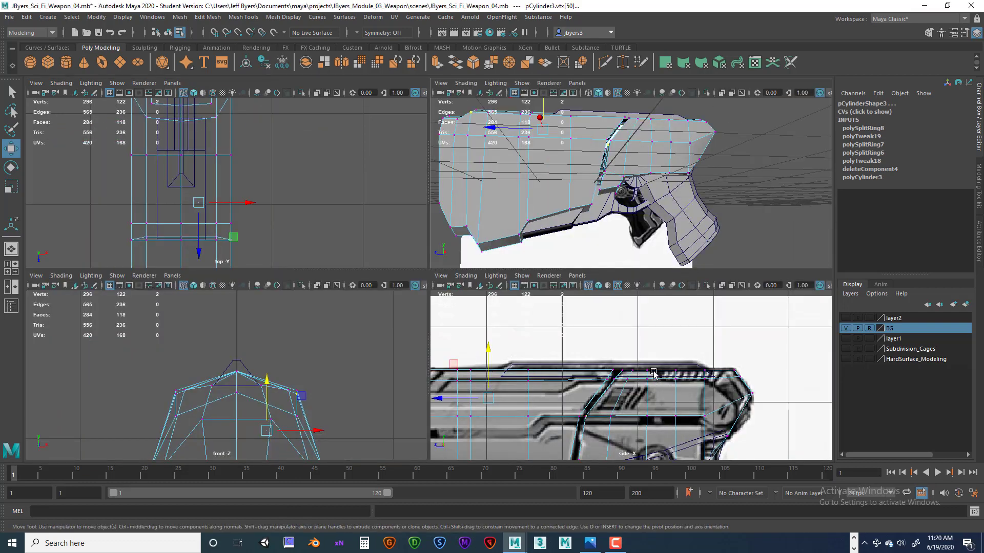
{"action": "key", "text": "space"}
{"action": "middle_click_drag", "start_coordinate": [653, 374], "coordinate": [549, 237], "text": "alt"}
{"action": "scroll", "coordinate": [550, 237], "scroll_direction": "down", "scroll_amount": 5}
{"action": "middle_click_drag", "start_coordinate": [464, 284], "coordinate": [464, 295], "text": "alt"}
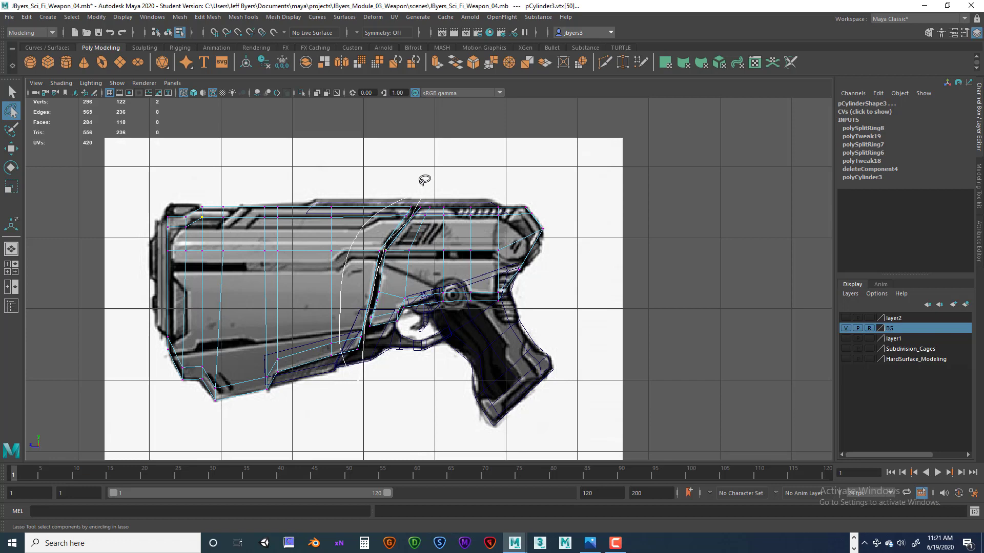
{"action": "scroll", "coordinate": [460, 238], "scroll_direction": "up", "scroll_amount": 5}
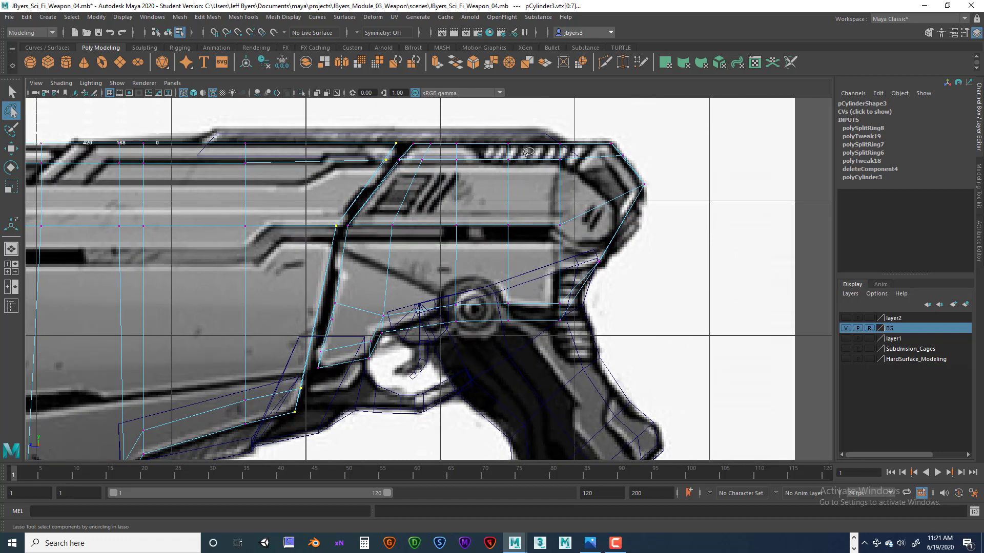
{"action": "key", "text": "space"}
{"action": "key", "text": "space"}
{"action": "left_click_drag", "start_coordinate": [533, 152], "coordinate": [418, 342], "text": "alt"}
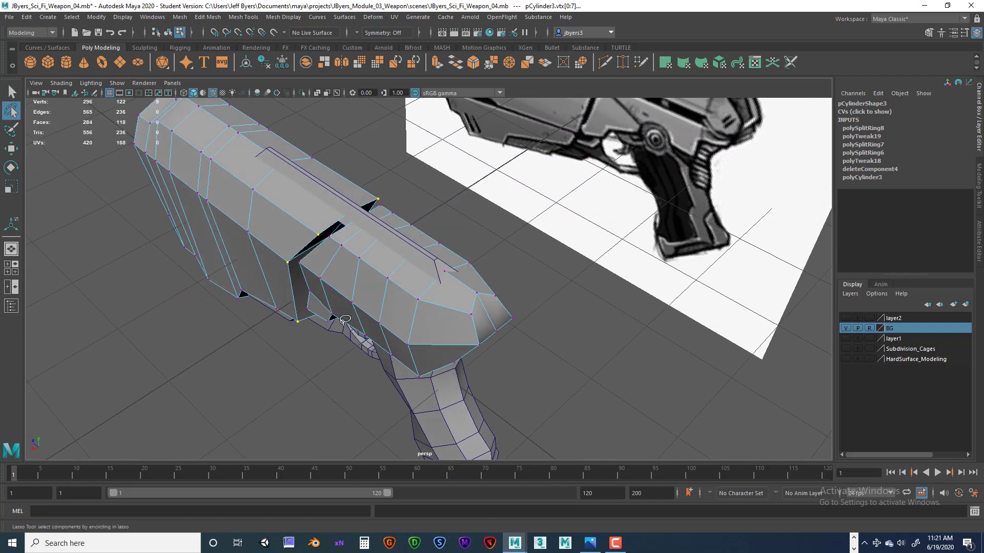
{"action": "key", "text": "r"}
{"action": "left_click_drag", "start_coordinate": [382, 314], "coordinate": [298, 280], "text": "alt"}
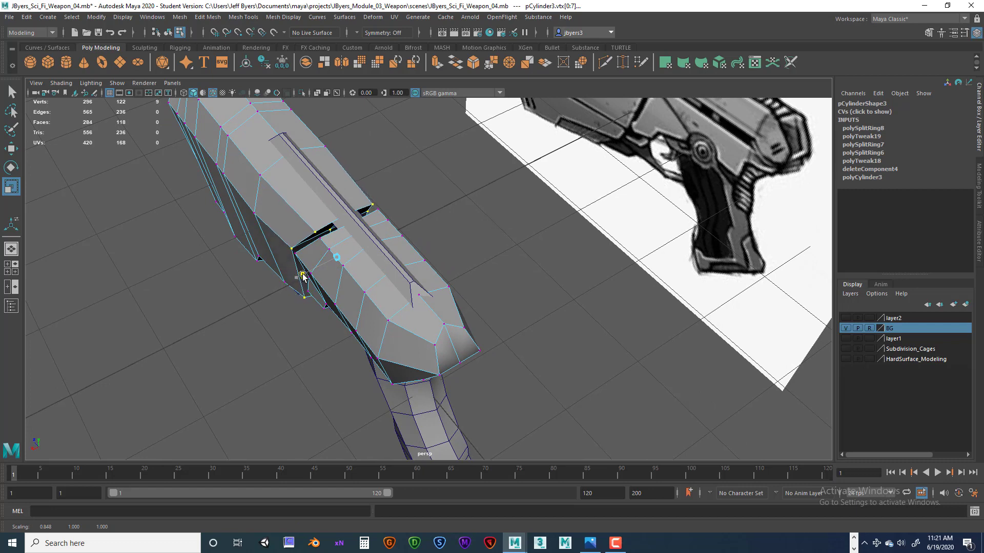
{"action": "left_click_drag", "start_coordinate": [303, 277], "coordinate": [430, 263], "text": "alt"}
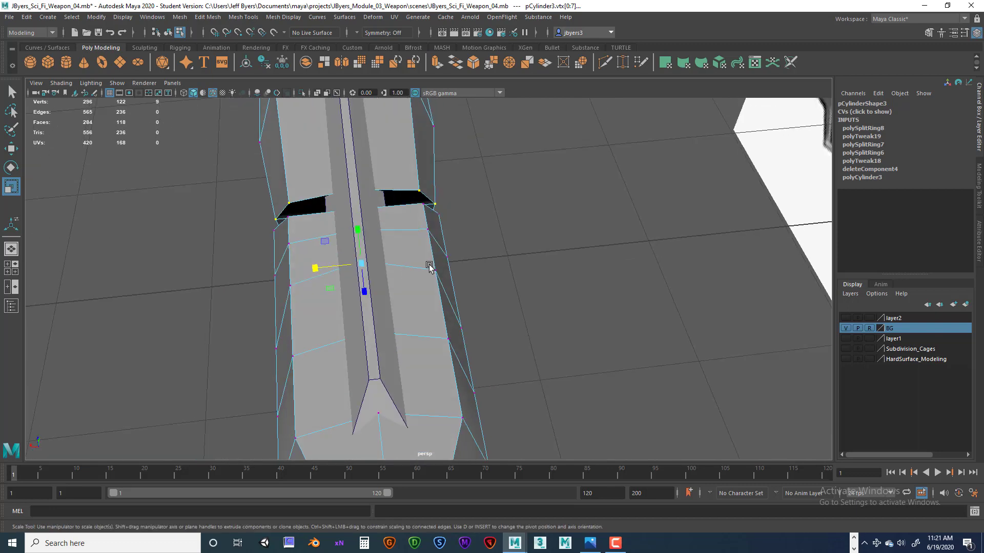
- Widen the rear-edge vertices slightly along X in the front view to line up with the rear upper body's outline
{"action": "key", "text": "space"}
{"action": "key", "text": "space"}
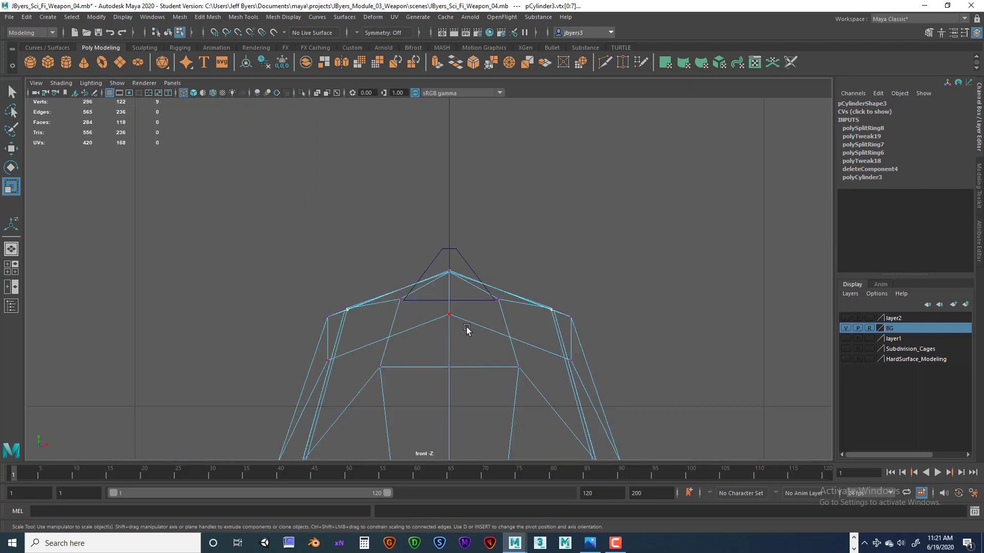
{"action": "middle_click_drag", "start_coordinate": [488, 318], "coordinate": [445, 152], "text": "alt"}
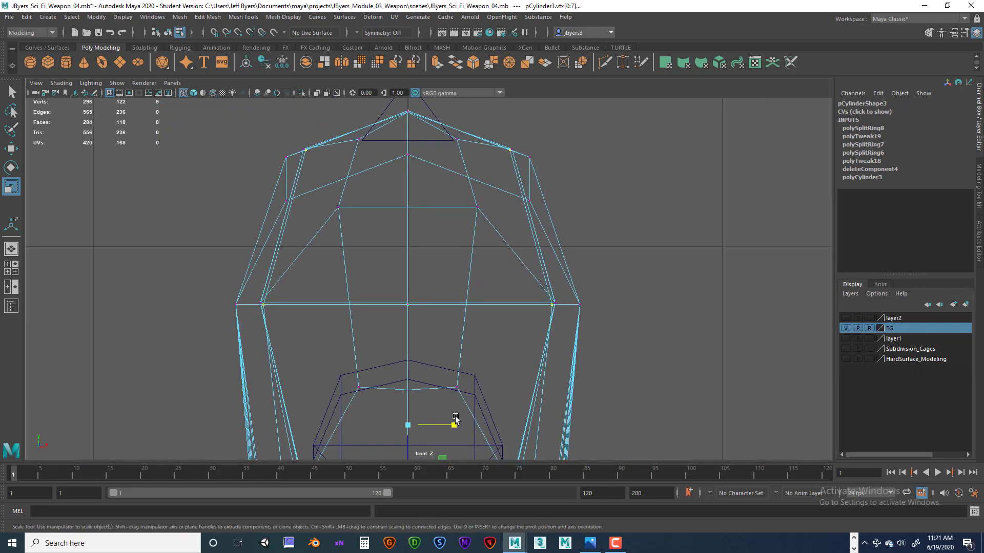
{"action": "mouse_move", "coordinate": [455, 420]}
{"action": "left_mouse_down"}
{"action": "mouse_move", "coordinate": [463, 425]}
{"action": "mouse_move", "coordinate": [454, 425]}
{"action": "left_mouse_up"}
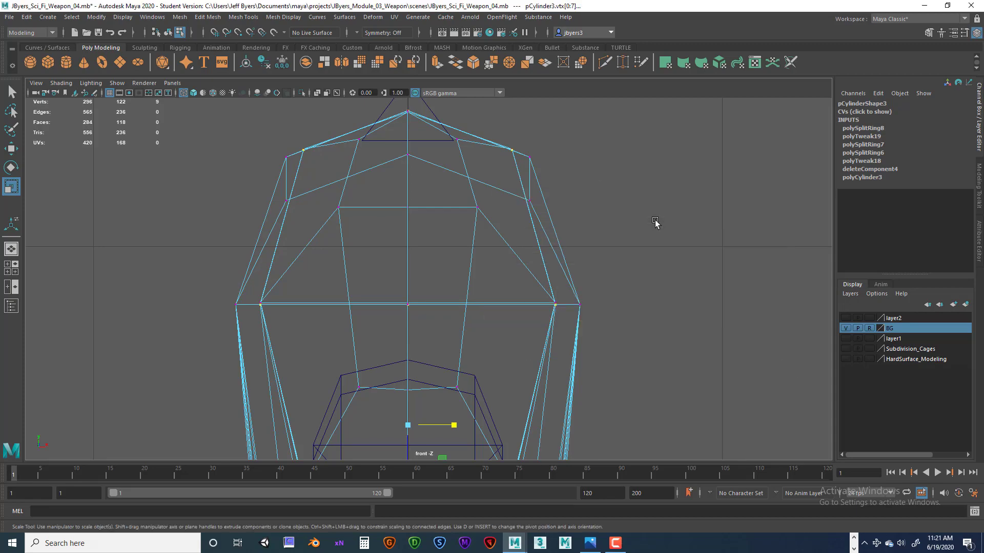
{"action": "key", "text": "space"}
{"action": "key", "text": "space"}
{"action": "left_click_drag", "start_coordinate": [618, 262], "coordinate": [403, 281], "text": "alt"}
- Select the main body's vertex row just ahead of the rear edge and scale it inward along X to about 0.944
{"action": "key", "text": "space"}
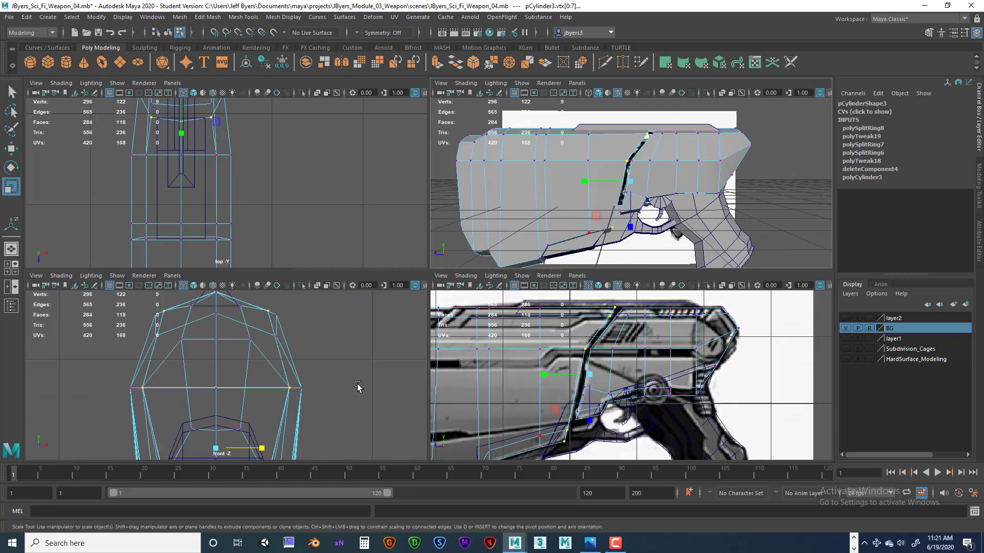
{"action": "key", "text": "space"}
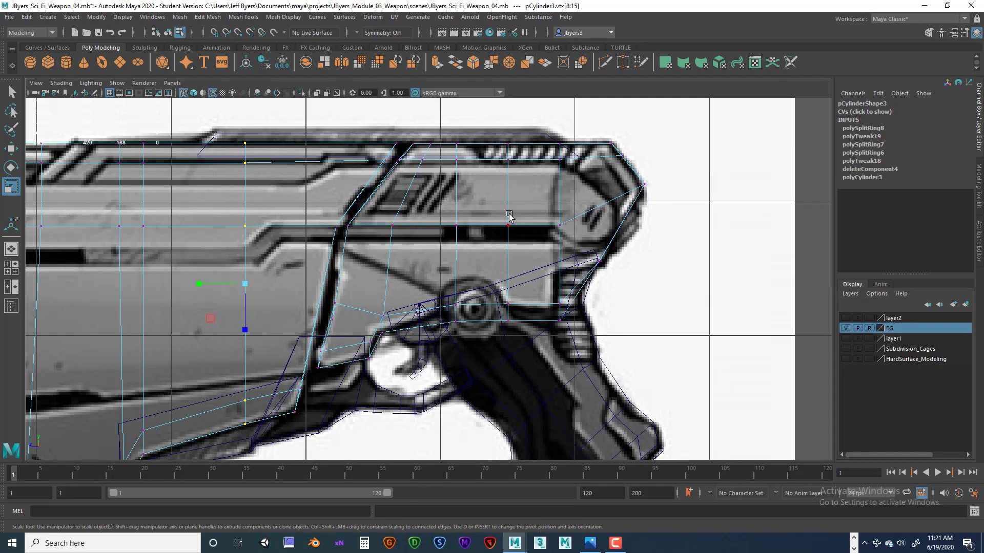
{"action": "key", "text": "space"}
{"action": "key", "text": "space"}
{"action": "left_click_drag", "start_coordinate": [601, 222], "coordinate": [355, 267], "text": "alt"}
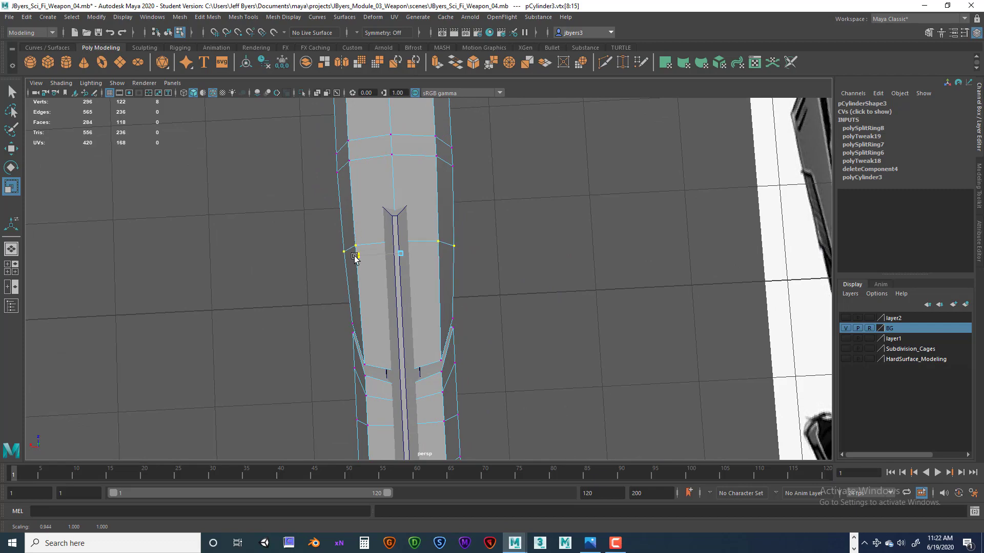
{"action": "left_click_drag", "start_coordinate": [390, 303], "coordinate": [466, 299], "text": "alt"}
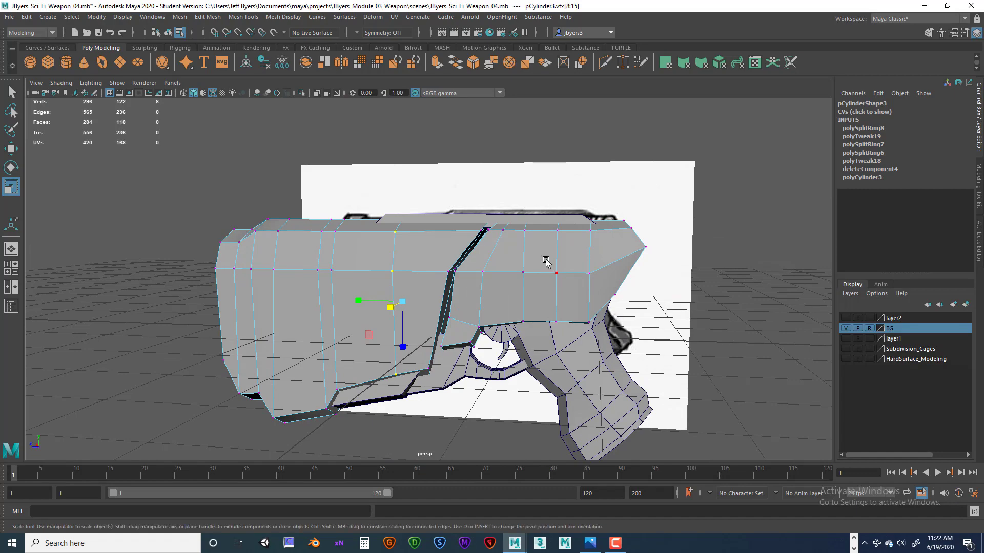
- Return to object mode and review the tapered body from several angles
{"action": "right_click_drag", "start_coordinate": [547, 260], "coordinate": [528, 324]}
{"action": "left_click_drag", "start_coordinate": [474, 317], "coordinate": [541, 339], "text": "alt"}
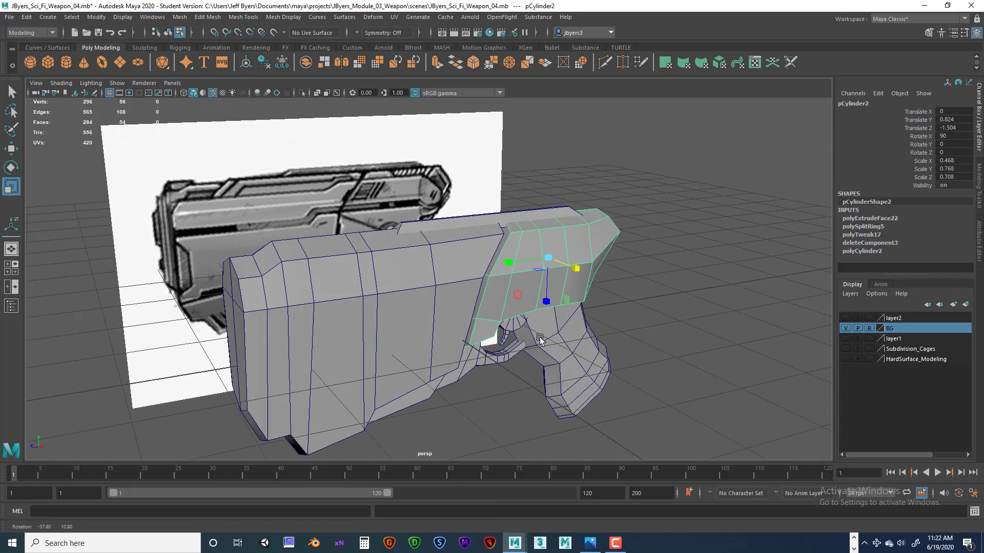
{"action": "left_click_drag", "start_coordinate": [469, 338], "coordinate": [483, 339], "text": "alt"}
{"action": "middle_click_drag", "start_coordinate": [484, 339], "coordinate": [536, 313], "text": "alt"}
{"action": "left_click_drag", "start_coordinate": [433, 278], "coordinate": [352, 256], "text": "alt"}
- Select the main body's front-end vertices in vertex mode and scale them inward along X to about 0.781
{"action": "right_click", "coordinate": [354, 248]}
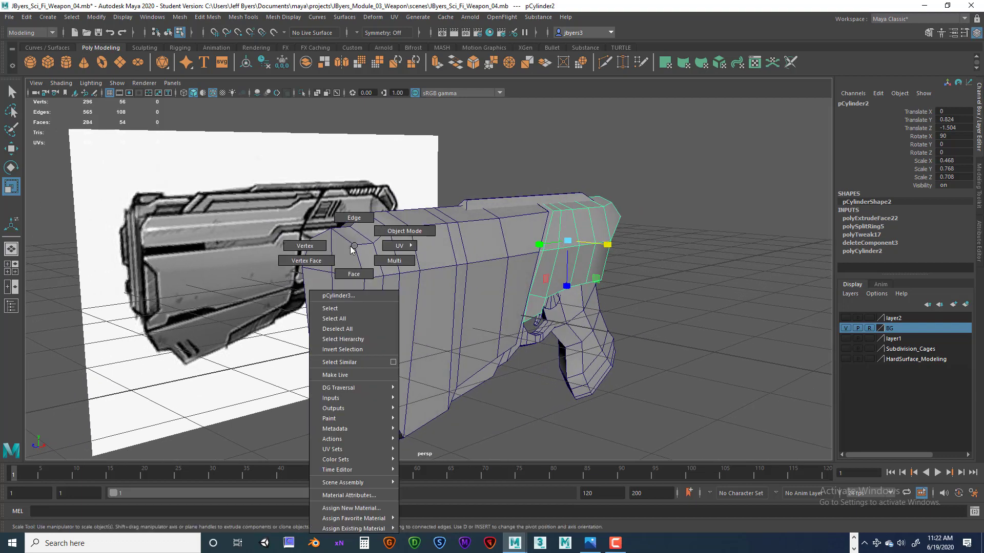
{"action": "left_click", "coordinate": [307, 246]}
{"action": "left_click_drag", "start_coordinate": [398, 282], "coordinate": [409, 395]}
{"action": "key", "text": "space"}
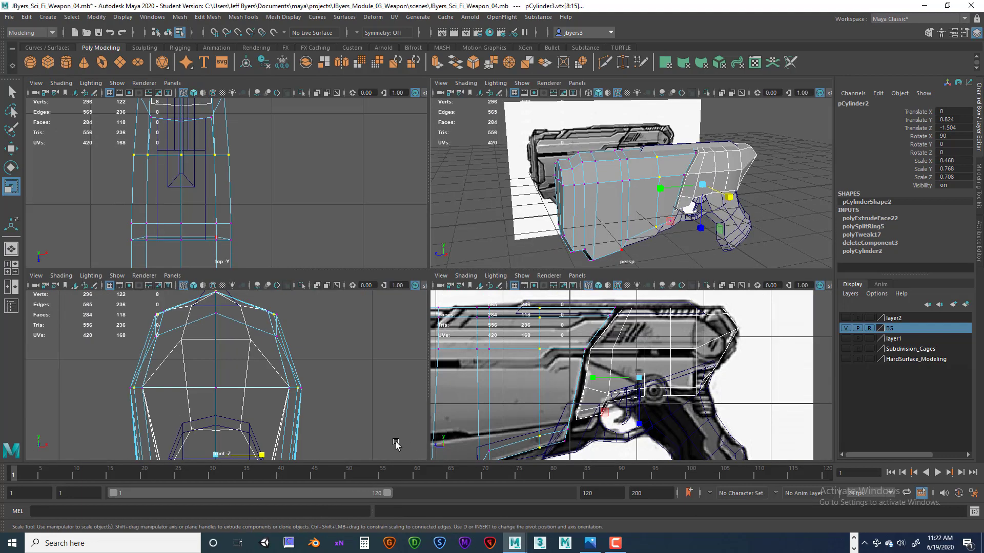
{"action": "key", "text": "space"}
{"action": "key", "text": "space"}
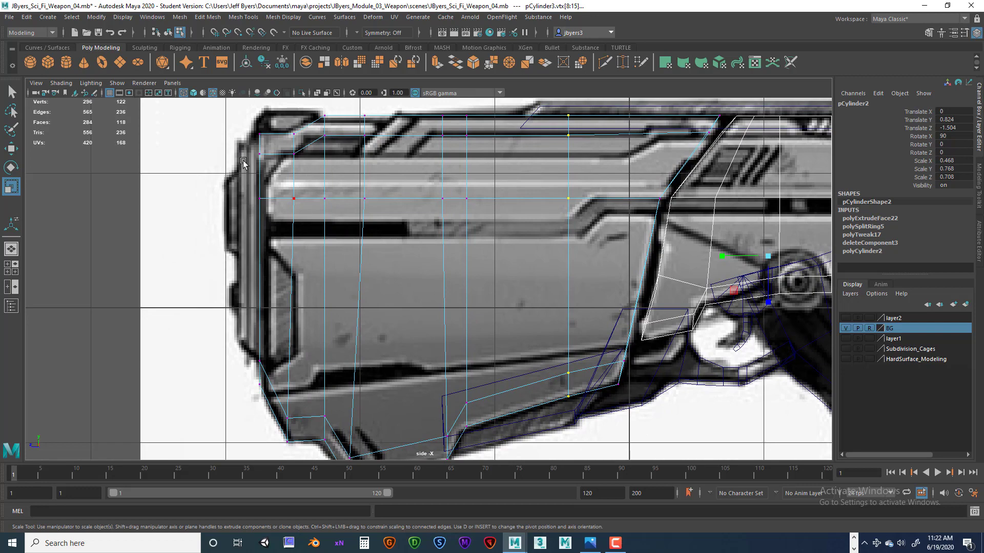
{"action": "left_click_drag", "start_coordinate": [267, 407], "coordinate": [268, 407]}
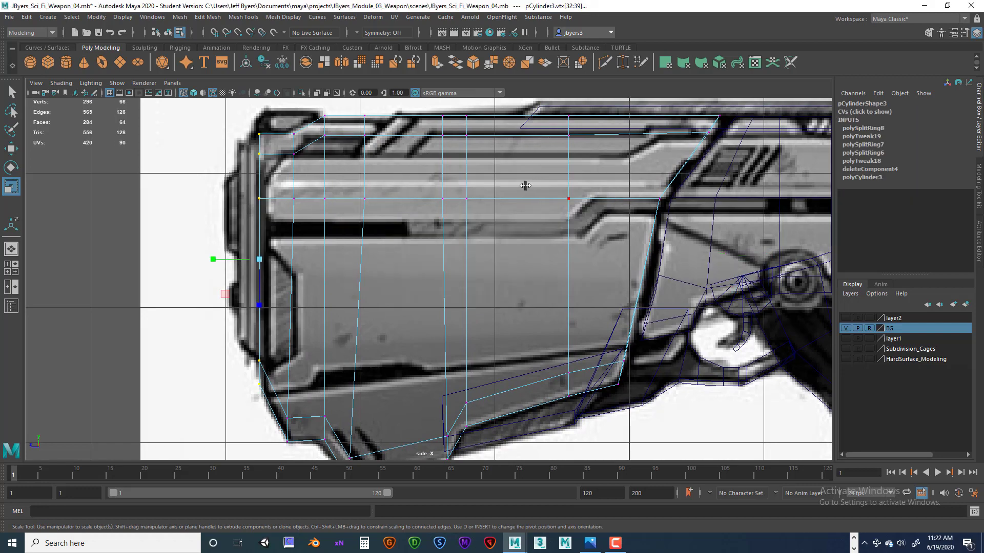
{"action": "key", "text": "space"}
{"action": "key", "text": "space"}
{"action": "left_click_drag", "start_coordinate": [476, 269], "coordinate": [450, 236], "text": "alt"}
{"action": "left_click_drag", "start_coordinate": [425, 328], "coordinate": [426, 329]}
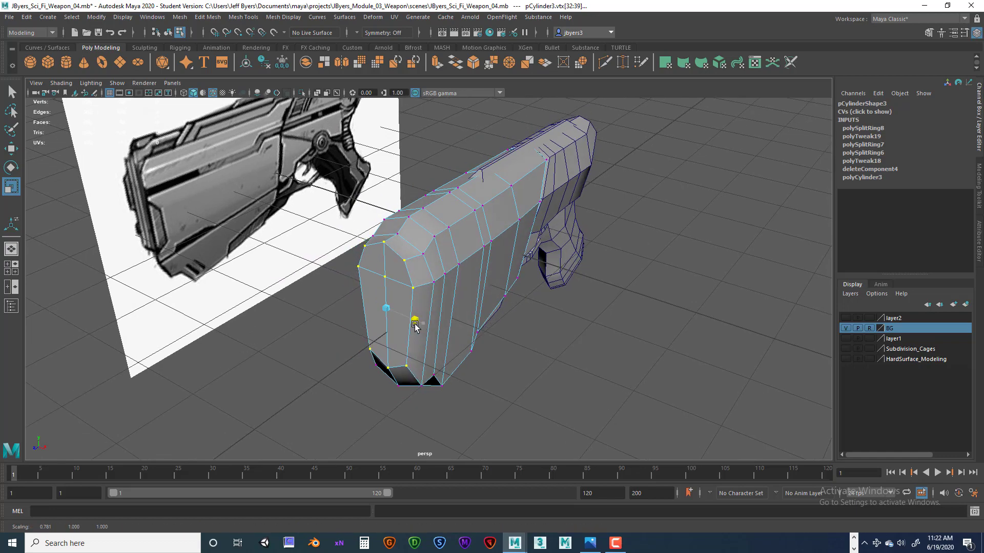
{"action": "left_click_drag", "start_coordinate": [415, 325], "coordinate": [381, 295], "text": "alt"}
{"action": "key", "text": "space"}
{"action": "key", "text": "space"}
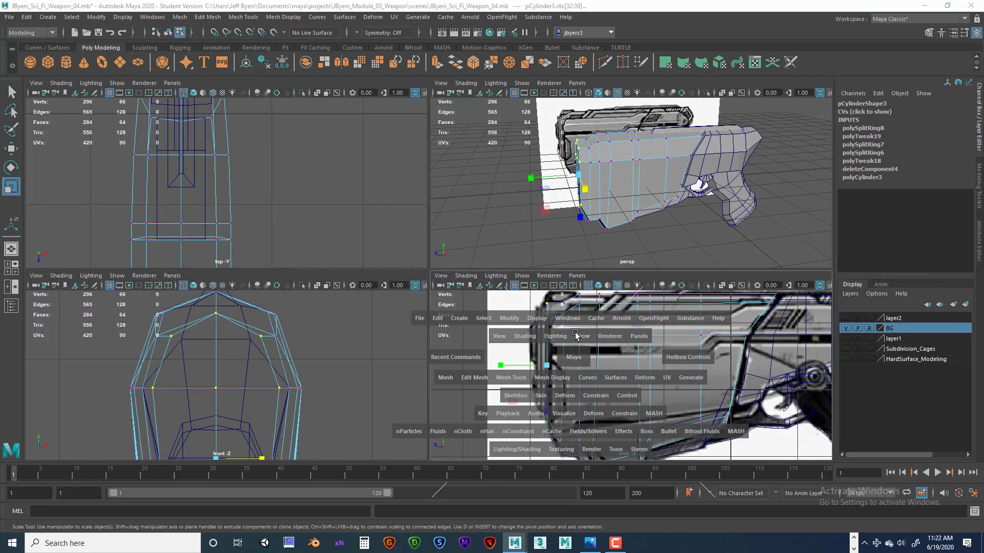
- Take the main body out of vertex mode and check its narrowed front end in the side and perspective views
{"action": "middle_click_drag", "start_coordinate": [320, 218], "coordinate": [344, 208], "text": "alt"}
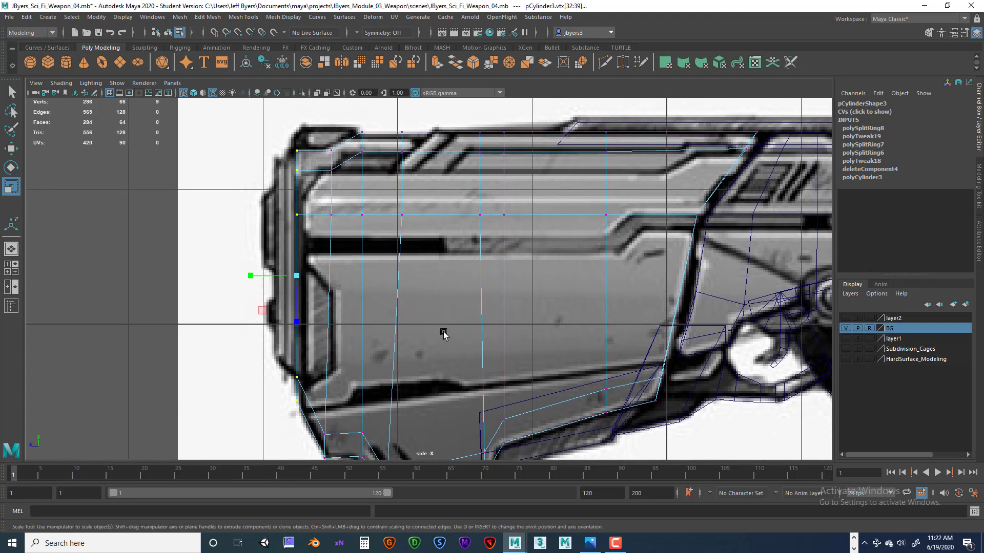
{"action": "right_click", "coordinate": [377, 185]}
{"action": "right_click_drag", "start_coordinate": [368, 245], "coordinate": [377, 248]}
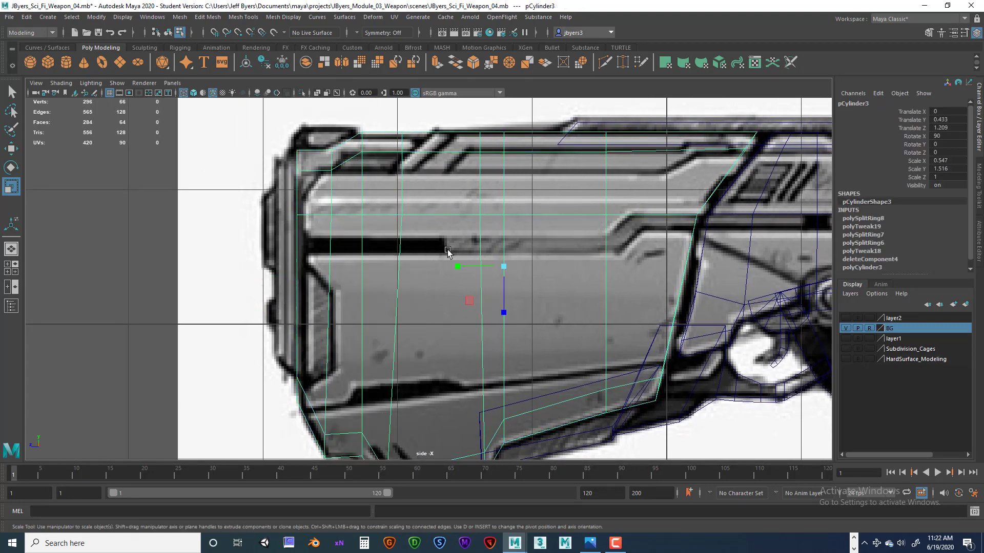
{"action": "scroll", "coordinate": [449, 253], "scroll_direction": "down", "scroll_amount": 6}
{"action": "left_click_drag", "start_coordinate": [460, 274], "coordinate": [513, 256], "text": "alt"}
{"action": "key", "text": "space"}
{"action": "key", "text": "space"}
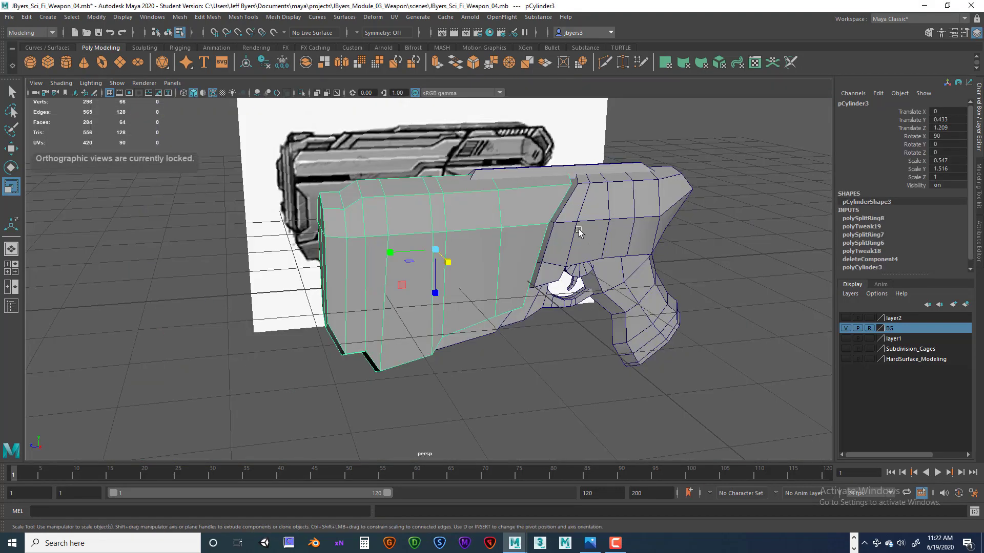
{"action": "left_click_drag", "start_coordinate": [614, 205], "coordinate": [505, 205], "text": "alt"}
- Select all the weapon's mesh parts together as whole objects
{"action": "right_click_drag", "start_coordinate": [505, 203], "coordinate": [497, 270]}
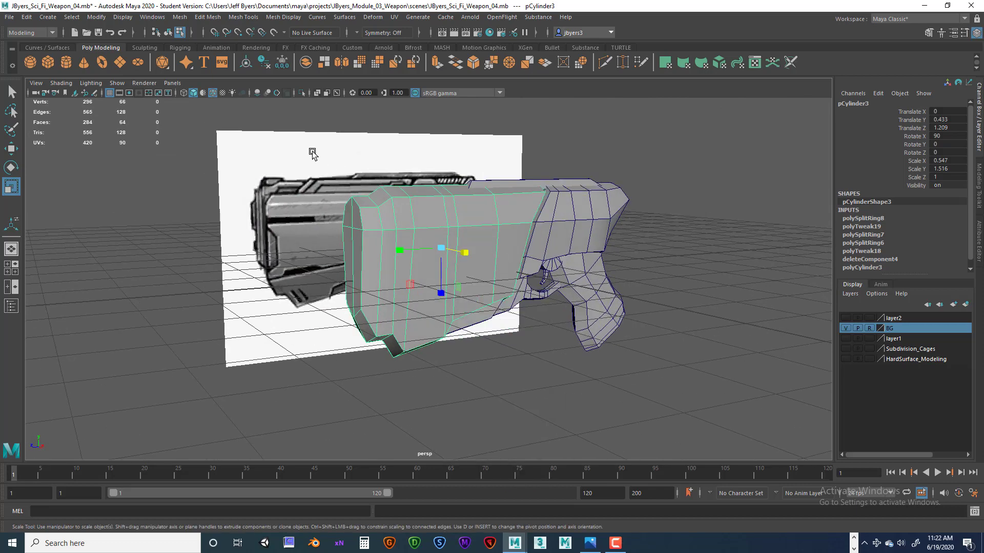
{"action": "left_click_drag", "start_coordinate": [638, 375], "coordinate": [638, 375]}
{"action": "right_click_drag", "start_coordinate": [519, 214], "coordinate": [519, 214]}
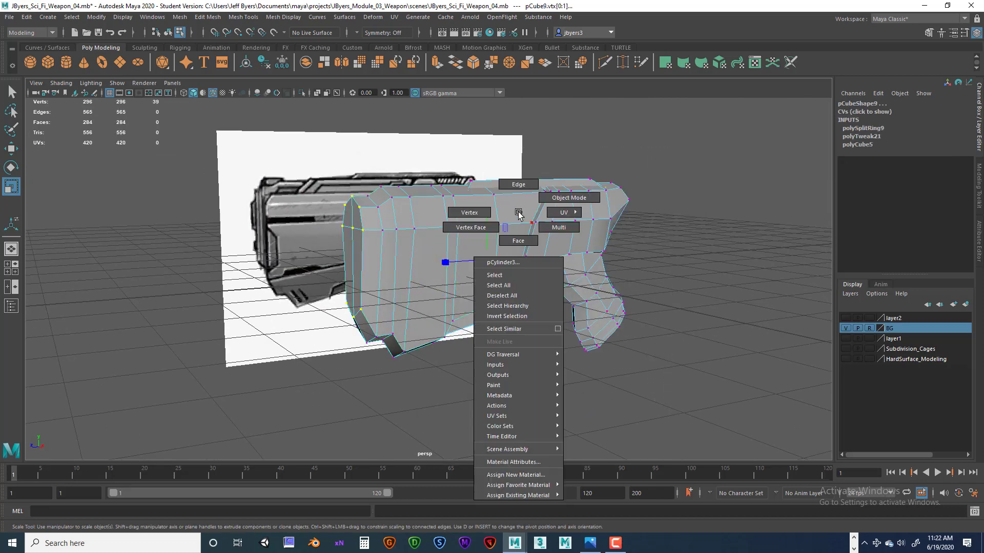
{"action": "right_click_drag", "start_coordinate": [509, 272], "coordinate": [509, 273]}
{"action": "left_click_drag", "start_coordinate": [453, 167], "coordinate": [451, 206], "text": "alt"}
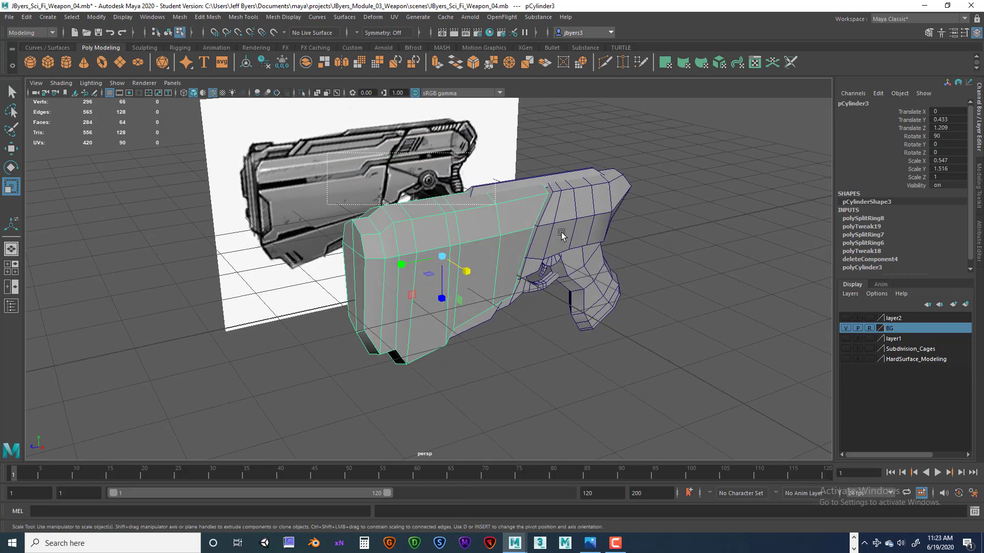
{"action": "left_click_drag", "start_coordinate": [562, 233], "coordinate": [667, 368]}
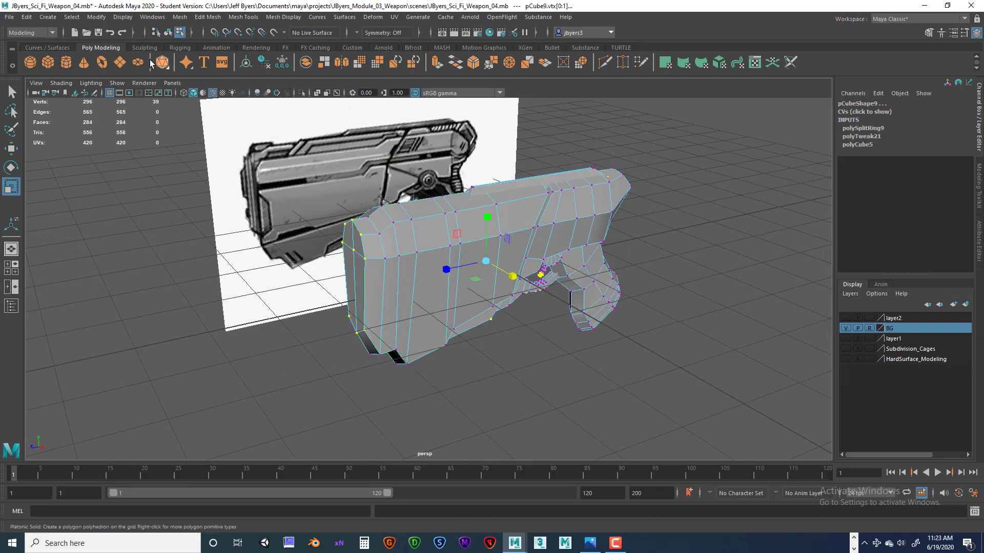
{"action": "left_click", "coordinate": [167, 33]}
{"action": "left_click_drag", "start_coordinate": [282, 156], "coordinate": [433, 221], "text": "alt"}
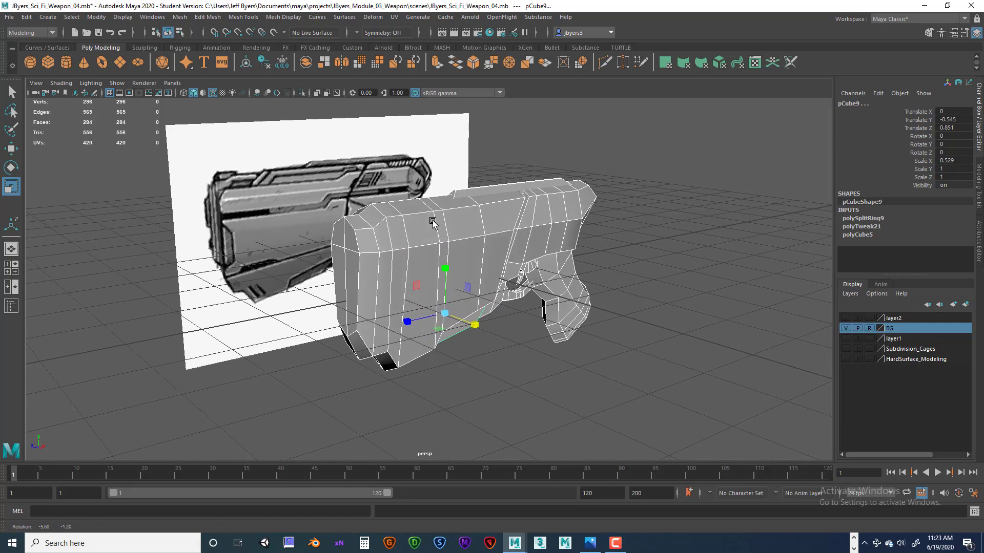
- Delete the construction history of all selected weapon parts and freeze their transformations
{"action": "left_click", "coordinate": [28, 17]}
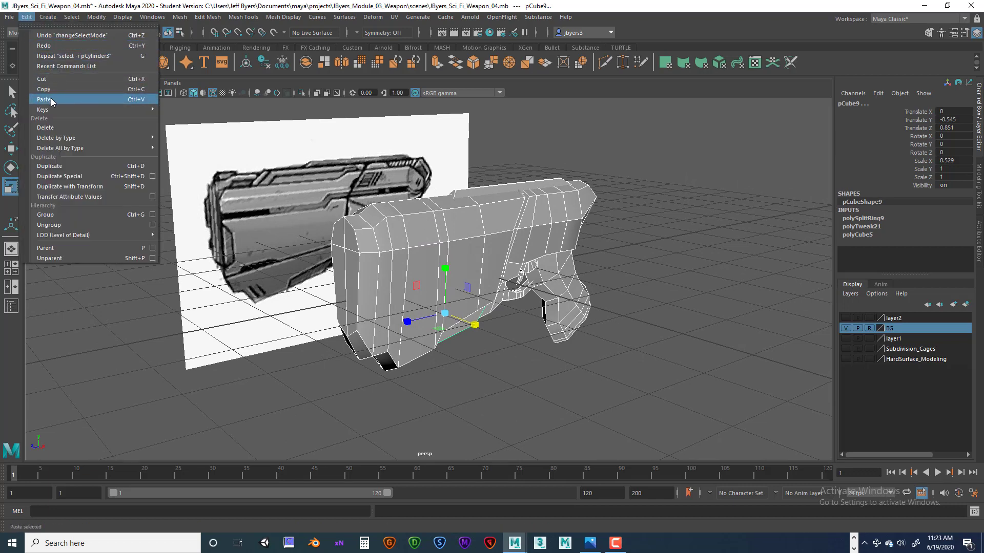
{"action": "mouse_move", "coordinate": [59, 140]}
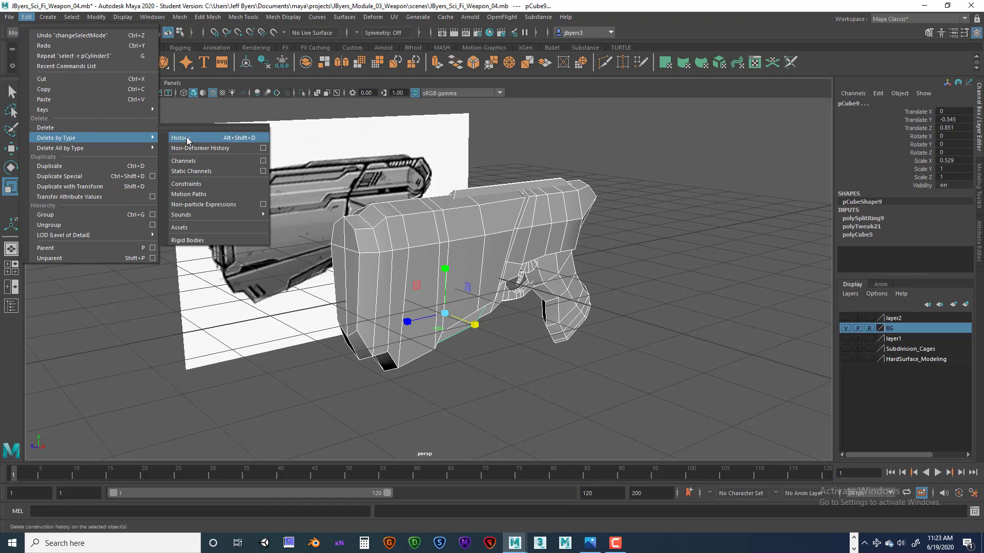
{"action": "left_click", "coordinate": [264, 61]}
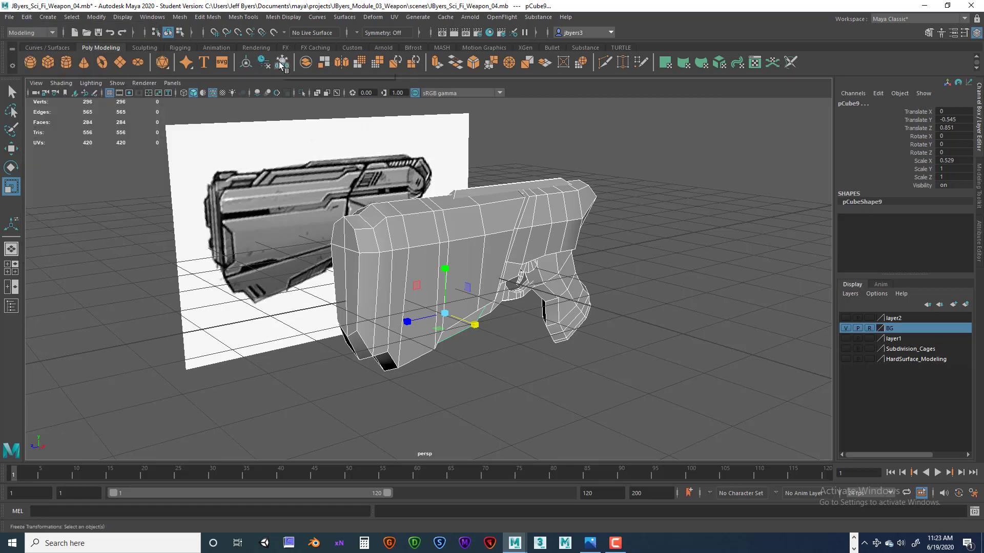
{"action": "left_click", "coordinate": [281, 64]}
- Create a polygon cube in the side view for the small raised block at the weapon's upper front
{"action": "left_click_drag", "start_coordinate": [649, 226], "coordinate": [584, 223], "text": "alt"}
{"action": "right_click", "coordinate": [447, 252]}
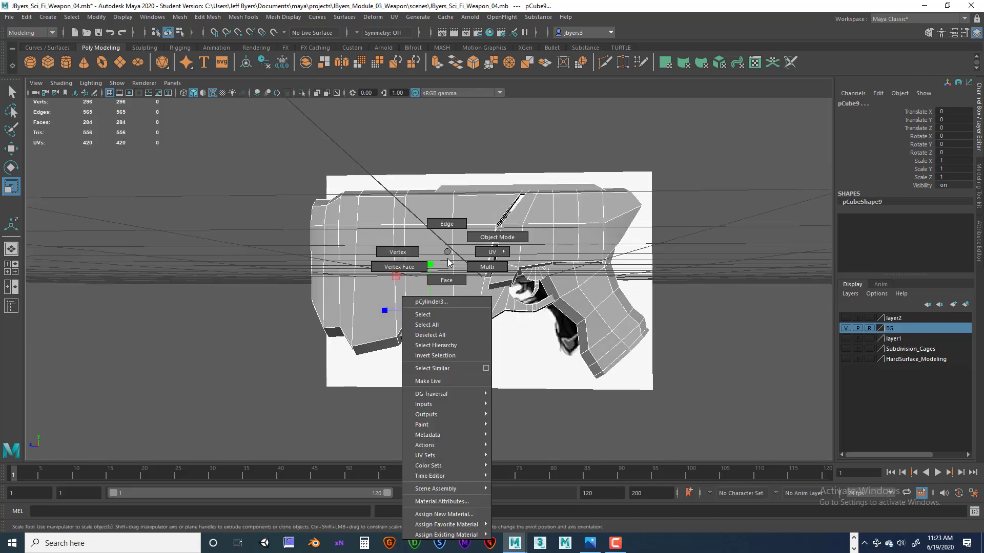
{"action": "left_click", "coordinate": [446, 314]}
{"action": "left_click_drag", "start_coordinate": [447, 313], "coordinate": [561, 288], "text": "alt"}
{"action": "key", "text": "space"}
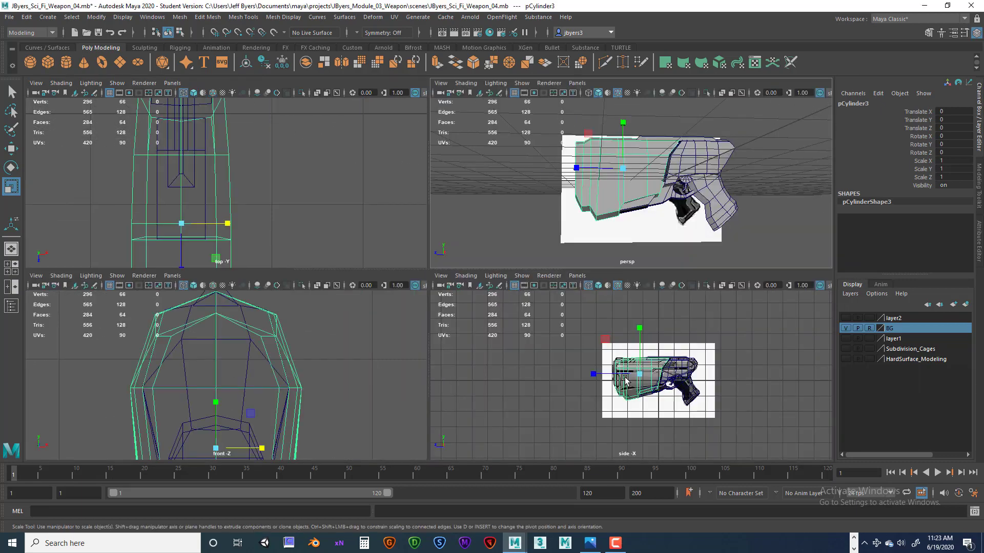
{"action": "key", "text": "space"}
{"action": "scroll", "coordinate": [505, 302], "scroll_direction": "up", "scroll_amount": 5}
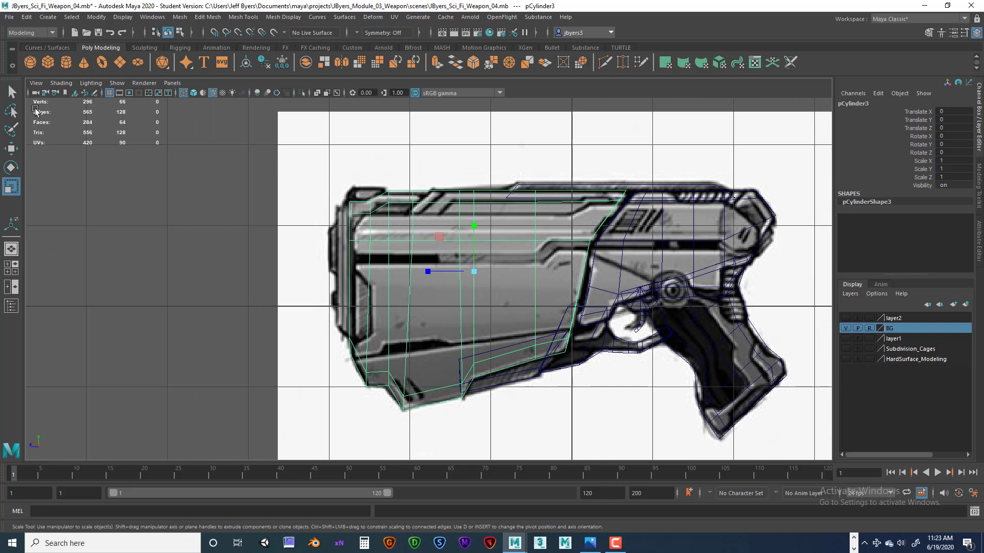
{"action": "left_click", "coordinate": [12, 92]}
{"action": "left_click", "coordinate": [49, 61]}
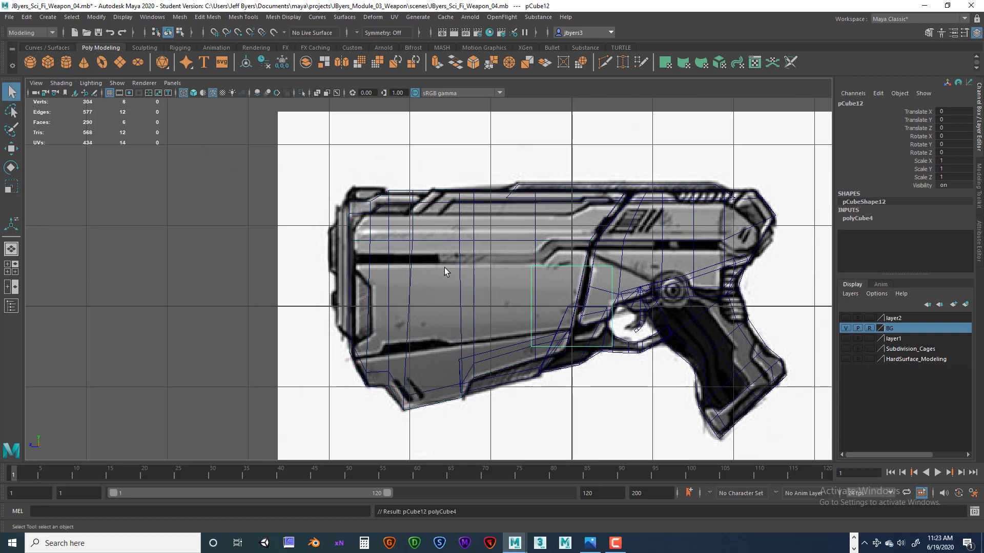
- Scale the cube uniformly to 0.27 and place it over the reference's upper front block at about Y 1.371, Z 2.574
{"action": "scroll", "coordinate": [433, 284], "scroll_direction": "up", "scroll_amount": 2}
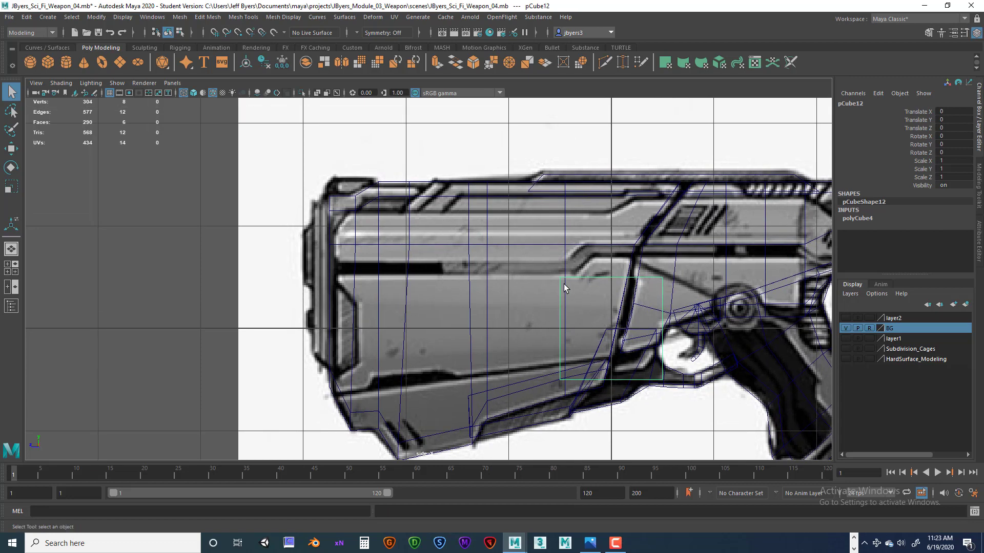
{"action": "key", "text": "w"}
{"action": "left_click_drag", "start_coordinate": [613, 329], "coordinate": [379, 201]}
{"action": "scroll", "coordinate": [380, 200], "scroll_direction": "up", "scroll_amount": 3}
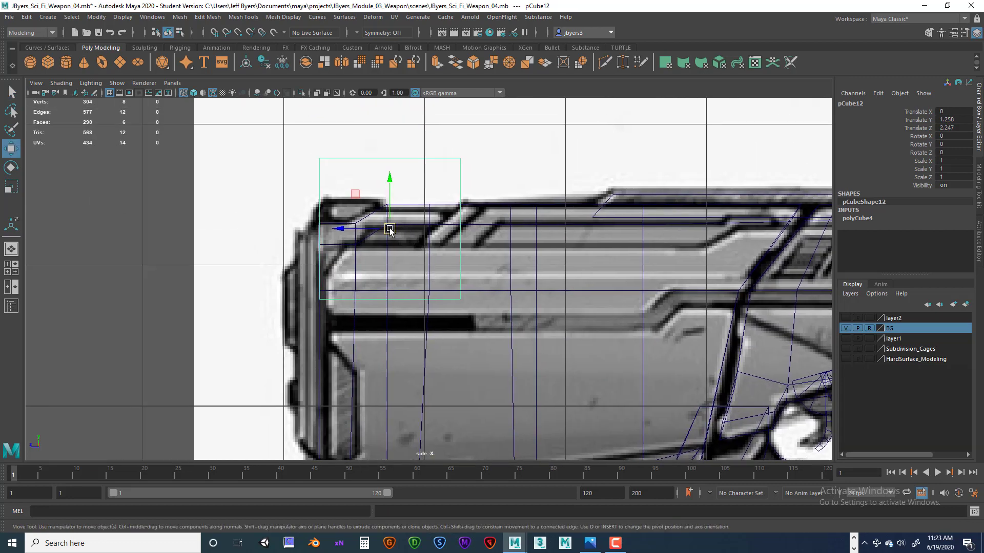
{"action": "key", "text": "e"}
{"action": "key", "text": "r"}
{"action": "left_click_drag", "start_coordinate": [389, 226], "coordinate": [316, 222]}
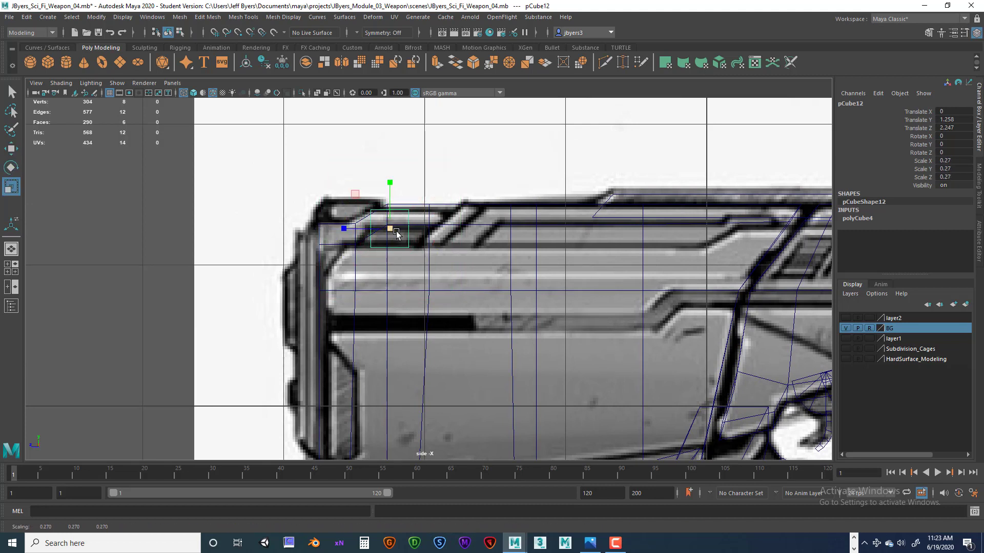
{"action": "key", "text": "w"}
{"action": "left_click_drag", "start_coordinate": [396, 232], "coordinate": [347, 214]}
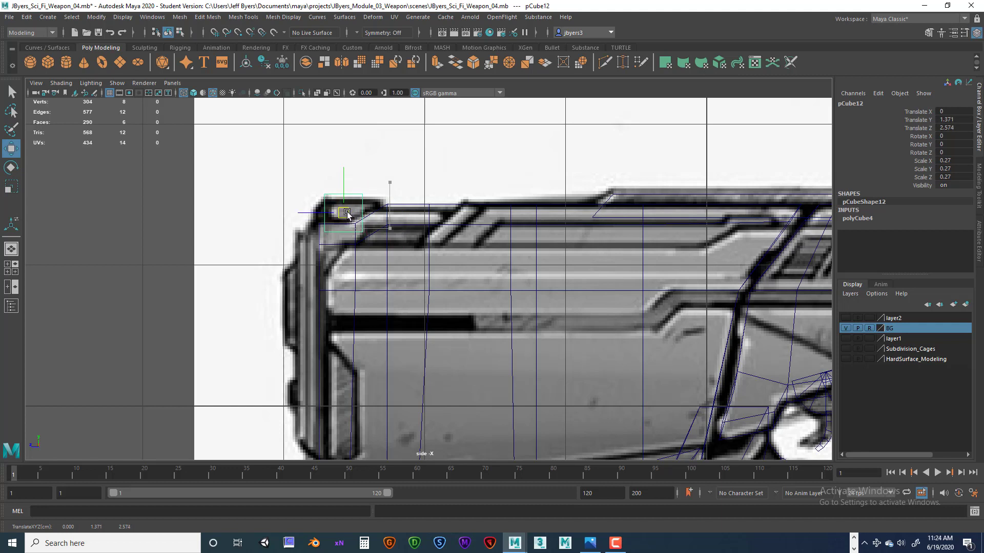
- Move the cube's vertices in the side view so its front and rear sides slope like the reference block
{"action": "right_click_drag", "start_coordinate": [362, 192], "coordinate": [319, 193]}
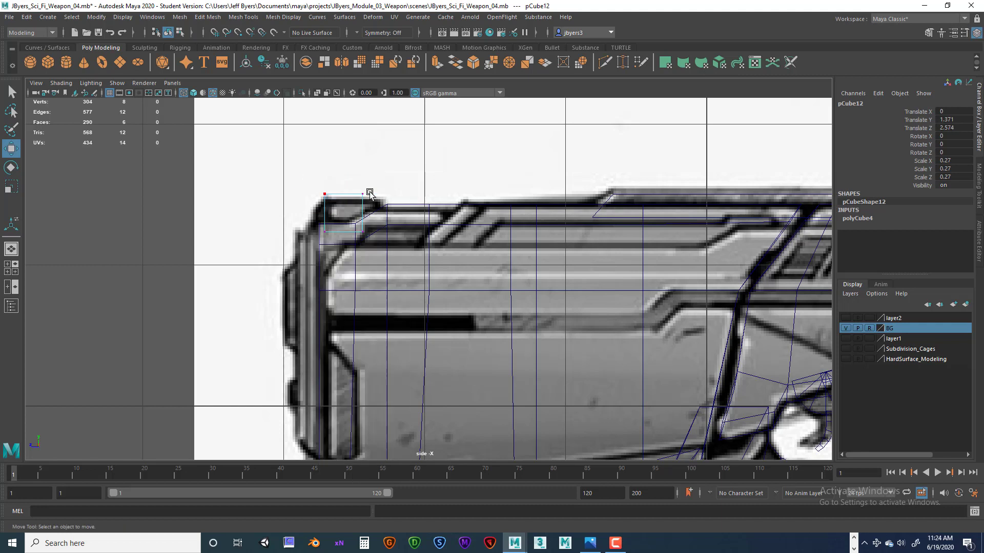
{"action": "left_click_drag", "start_coordinate": [353, 178], "coordinate": [377, 251]}
{"action": "left_click_drag", "start_coordinate": [359, 214], "coordinate": [377, 234]}
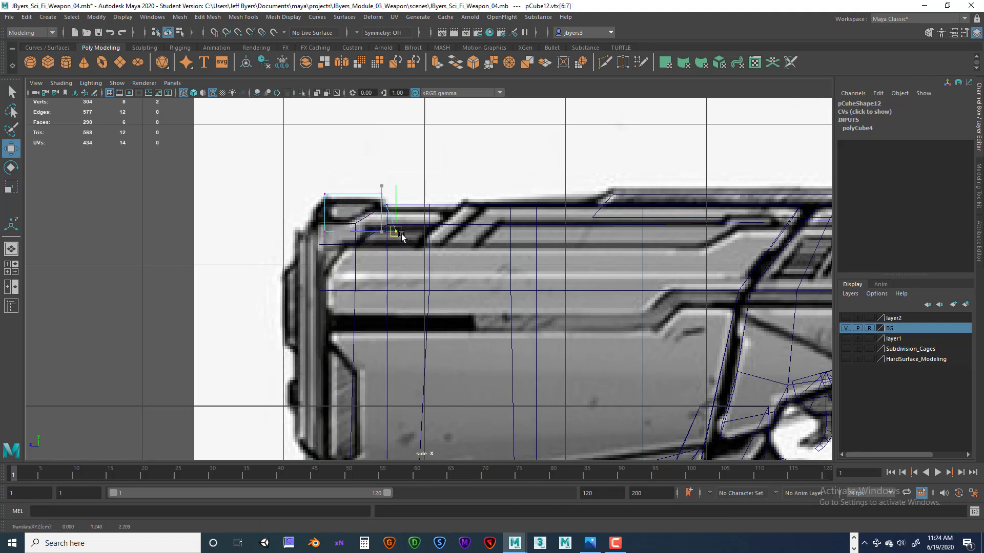
{"action": "mouse_move", "coordinate": [315, 221]}
{"action": "left_mouse_down"}
{"action": "mouse_move", "coordinate": [334, 240]}
{"action": "mouse_move", "coordinate": [311, 227]}
{"action": "left_mouse_up"}
{"action": "left_click_drag", "start_coordinate": [319, 184], "coordinate": [343, 233]}
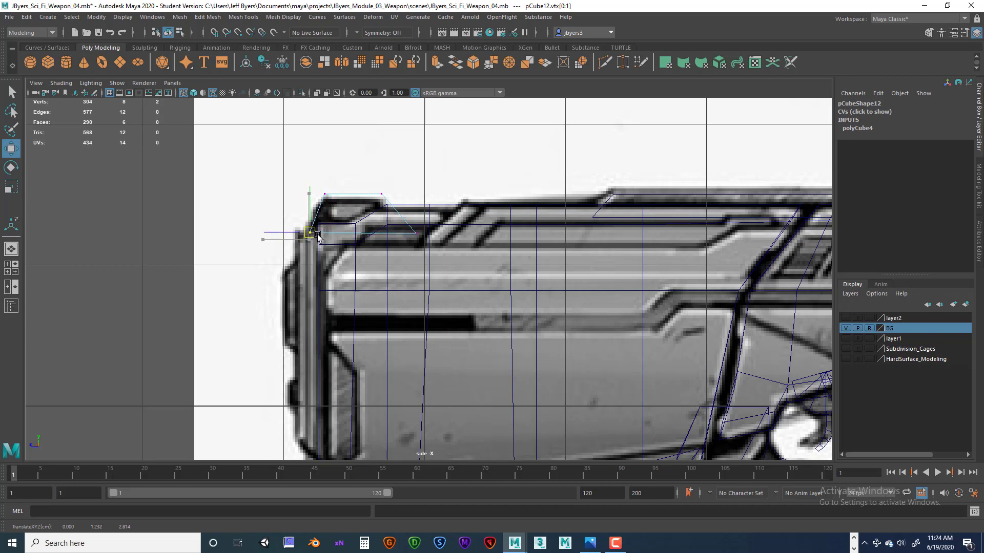
- Select the block's four top vertices in perspective and scale them inward along X to taper its top
{"action": "key", "text": "space"}
{"action": "key", "text": "space"}
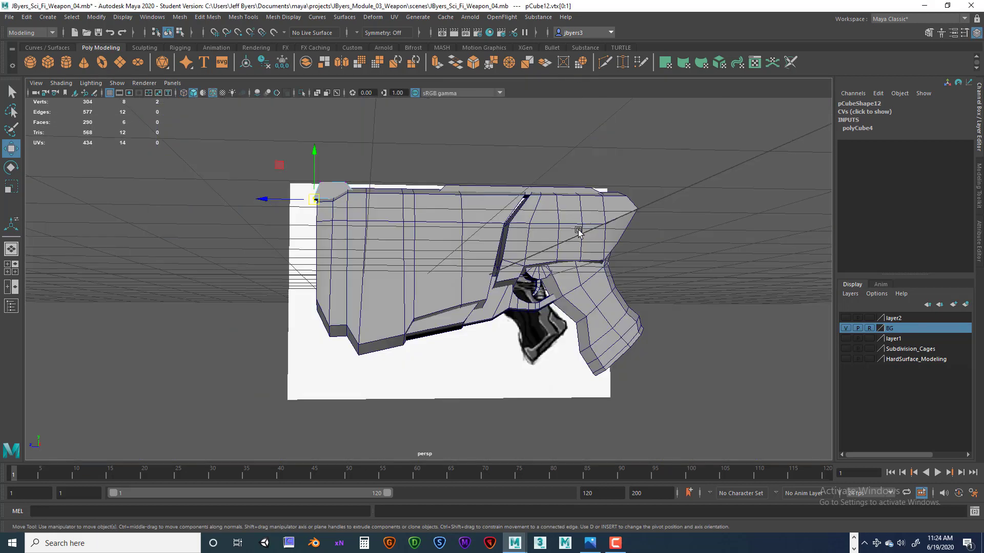
{"action": "left_click_drag", "start_coordinate": [449, 189], "coordinate": [432, 294], "text": "alt"}
{"action": "left_click_drag", "start_coordinate": [379, 217], "coordinate": [412, 227]}
{"action": "left_click", "coordinate": [440, 202]}
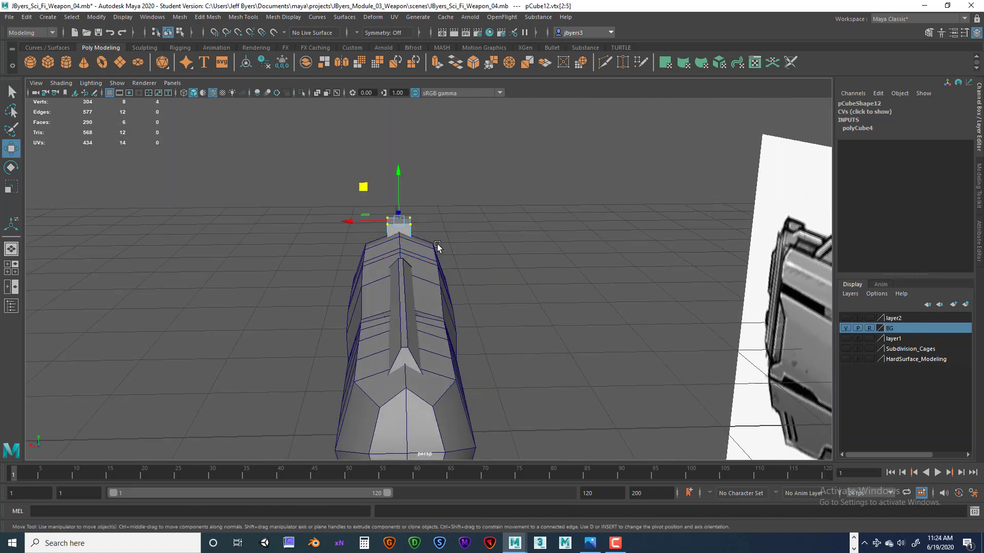
{"action": "left_click_drag", "start_coordinate": [389, 269], "coordinate": [585, 268], "text": "alt"}
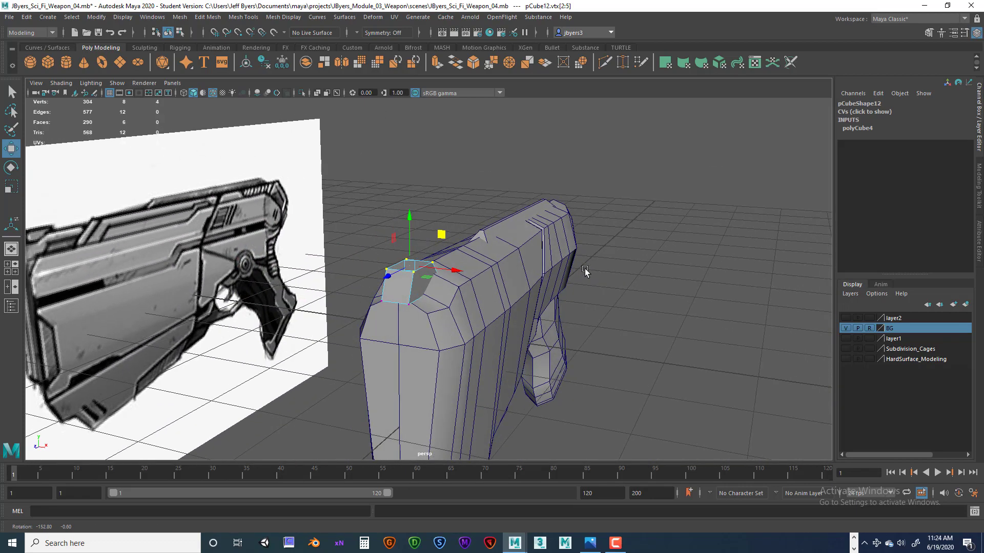
{"action": "key", "text": "e"}
{"action": "key", "text": "r"}
{"action": "left_click_drag", "start_coordinate": [453, 269], "coordinate": [445, 272]}
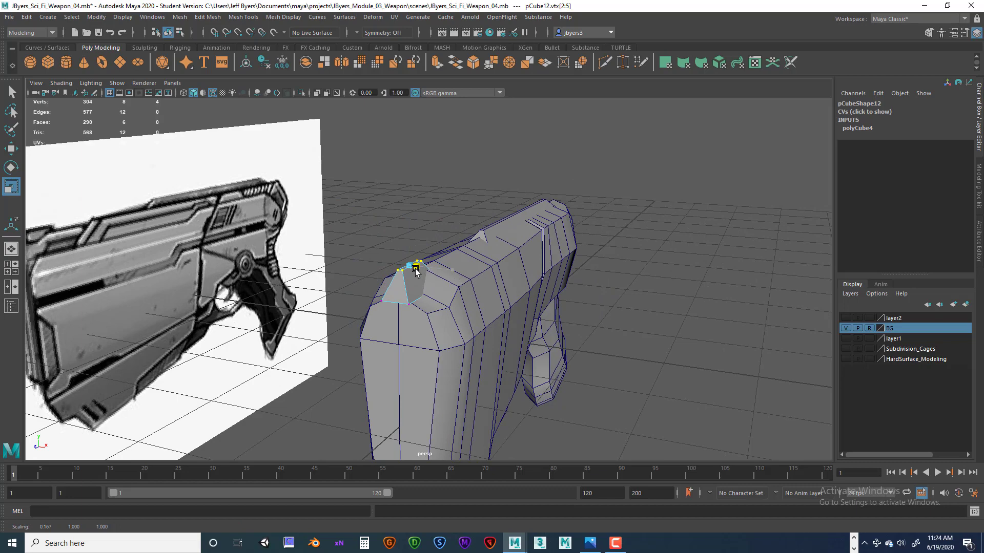
- Return the small front block to object mode and isolate it in the perspective view
{"action": "left_click_drag", "start_coordinate": [429, 304], "coordinate": [428, 278], "text": "alt"}
{"action": "left_click_drag", "start_coordinate": [492, 275], "coordinate": [489, 276]}
{"action": "left_click_drag", "start_coordinate": [489, 276], "coordinate": [435, 288], "text": "alt"}
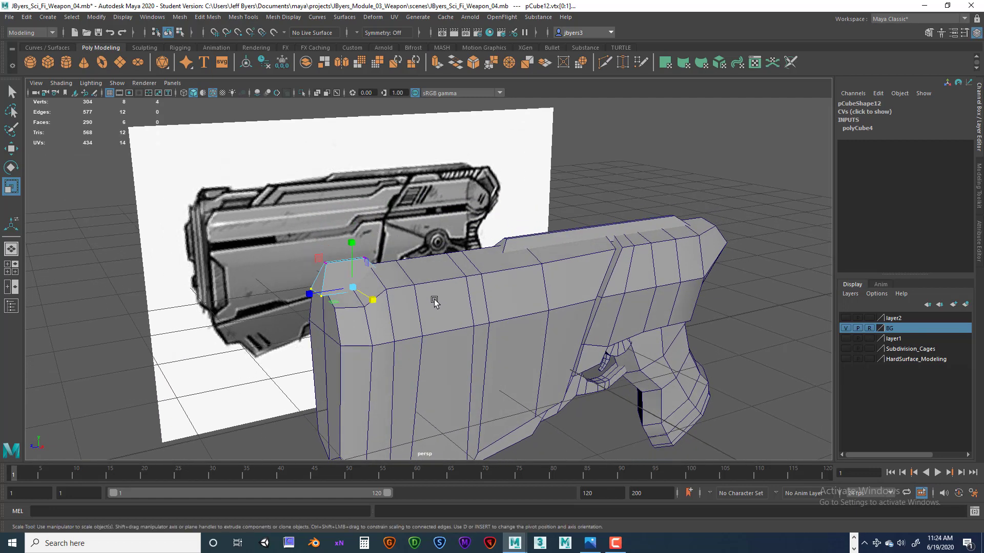
{"action": "right_click", "coordinate": [326, 279]}
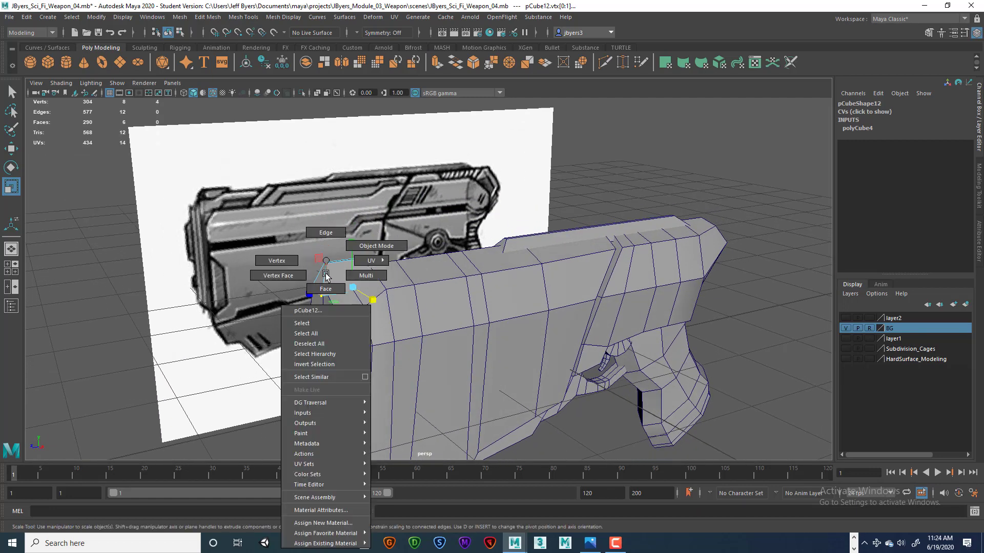
{"action": "left_click", "coordinate": [316, 323]}
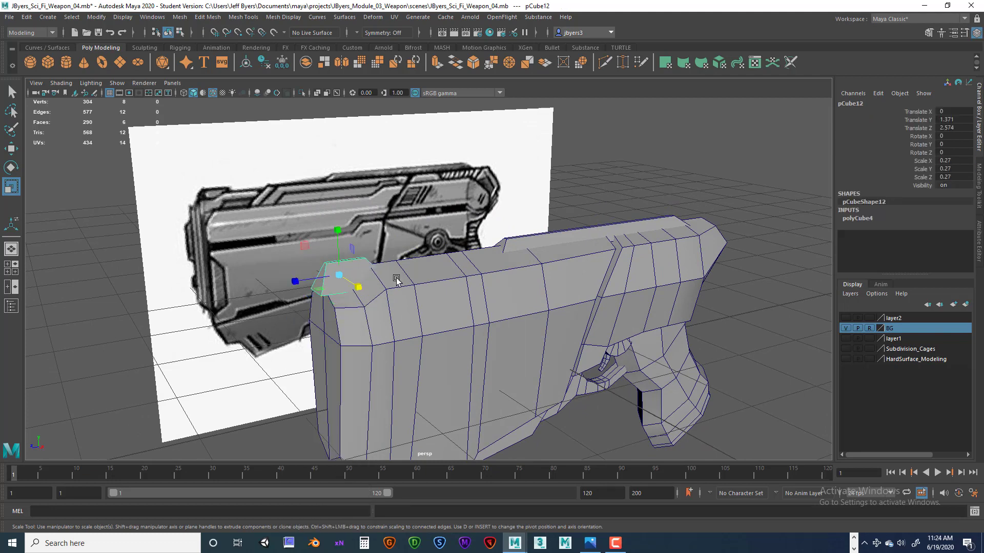
{"action": "key", "text": "ctrl+1"}
{"action": "key", "text": "f"}
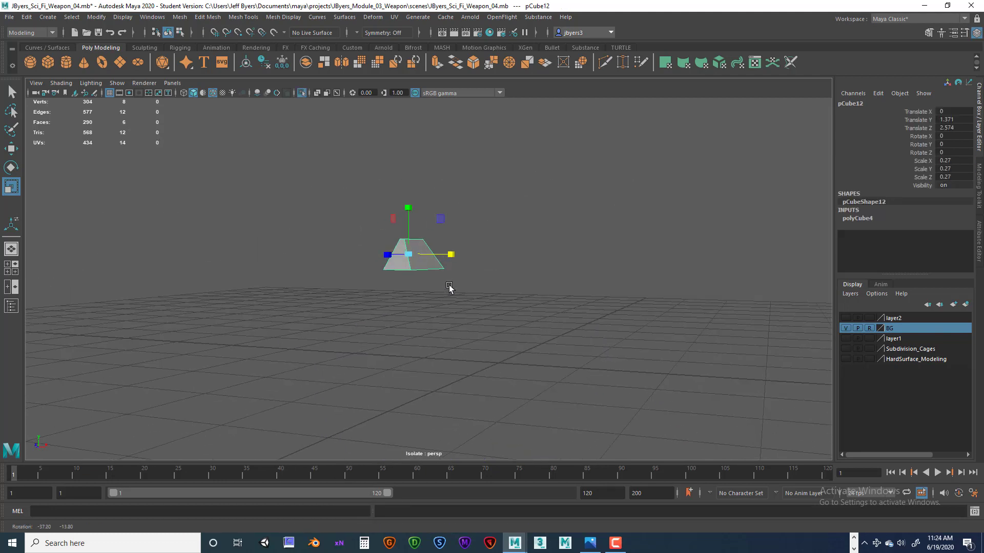
- Select the isolated block's four bottom vertices, and bring the full weapon back into view around it
{"action": "right_click", "coordinate": [433, 260]}
{"action": "left_click", "coordinate": [390, 264]}
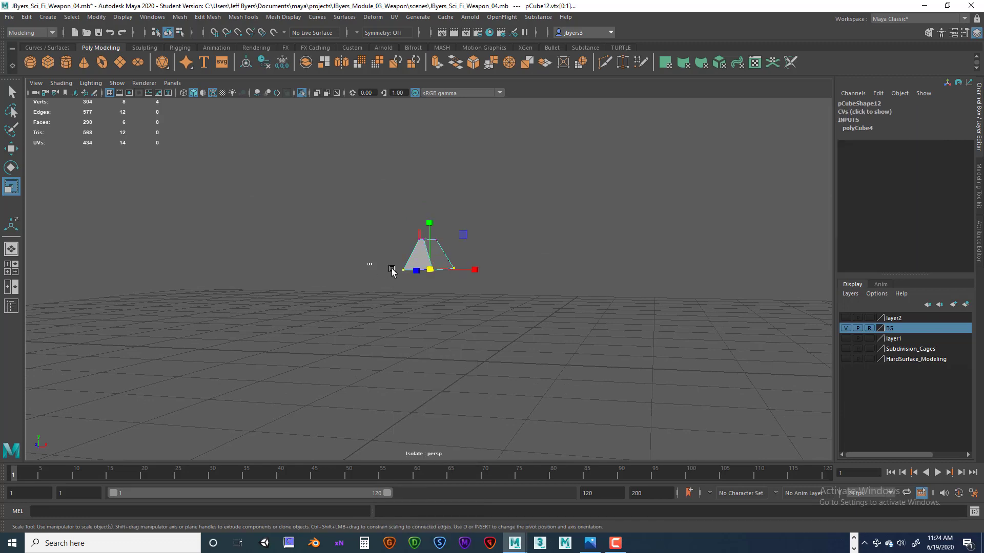
{"action": "left_click_drag", "start_coordinate": [490, 300], "coordinate": [511, 269], "text": "alt"}
{"action": "key", "text": "ctrl+1"}
{"action": "scroll", "coordinate": [421, 302], "scroll_direction": "up", "scroll_amount": 3}
{"action": "middle_click_drag", "start_coordinate": [512, 268], "coordinate": [461, 233], "text": "alt"}
{"action": "left_click_drag", "start_coordinate": [452, 251], "coordinate": [442, 255], "text": "alt"}
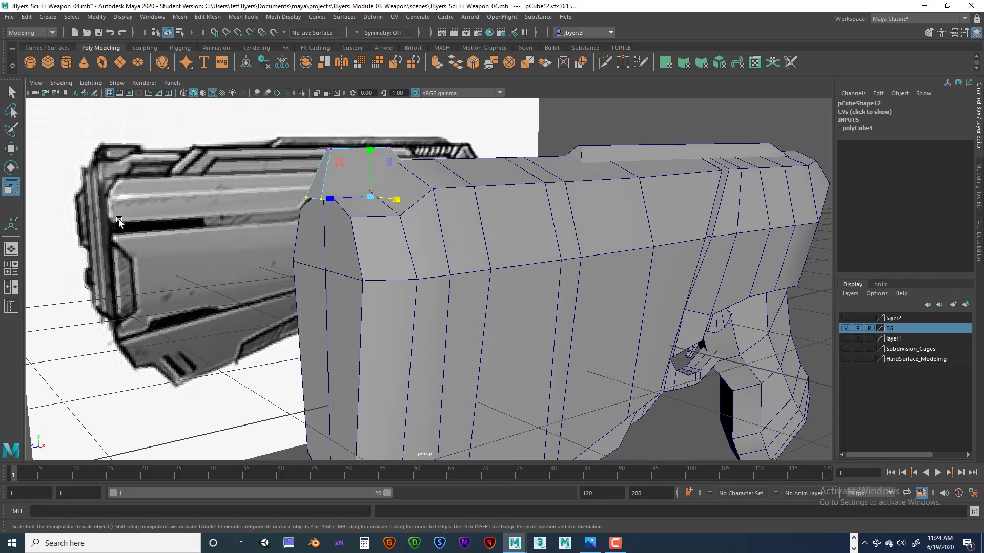
{"action": "mouse_move", "coordinate": [337, 254]}
{"action": "left_mouse_down", "text": "alt"}
{"action": "mouse_move", "coordinate": [316, 248]}
{"action": "mouse_move", "coordinate": [330, 248]}
{"action": "left_mouse_up", "text": "alt"}
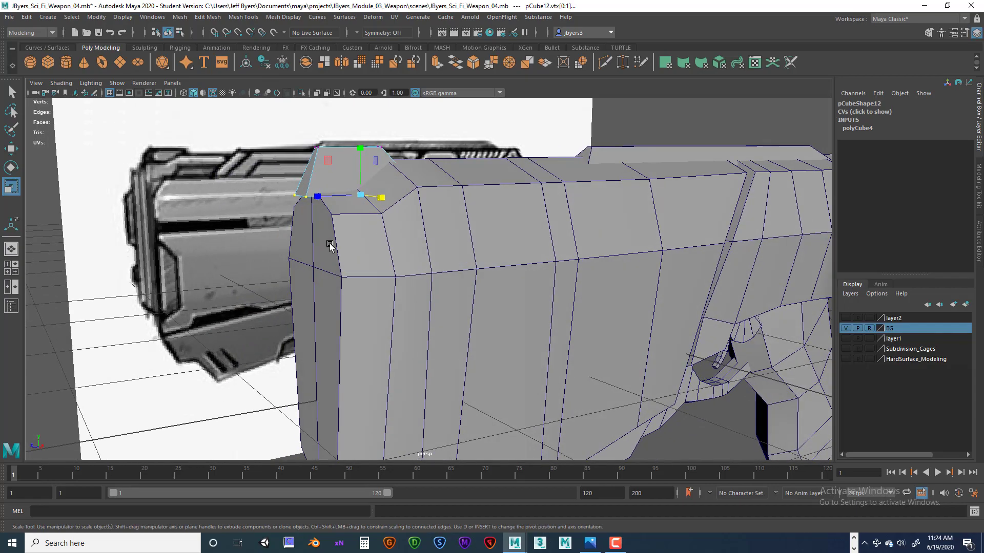